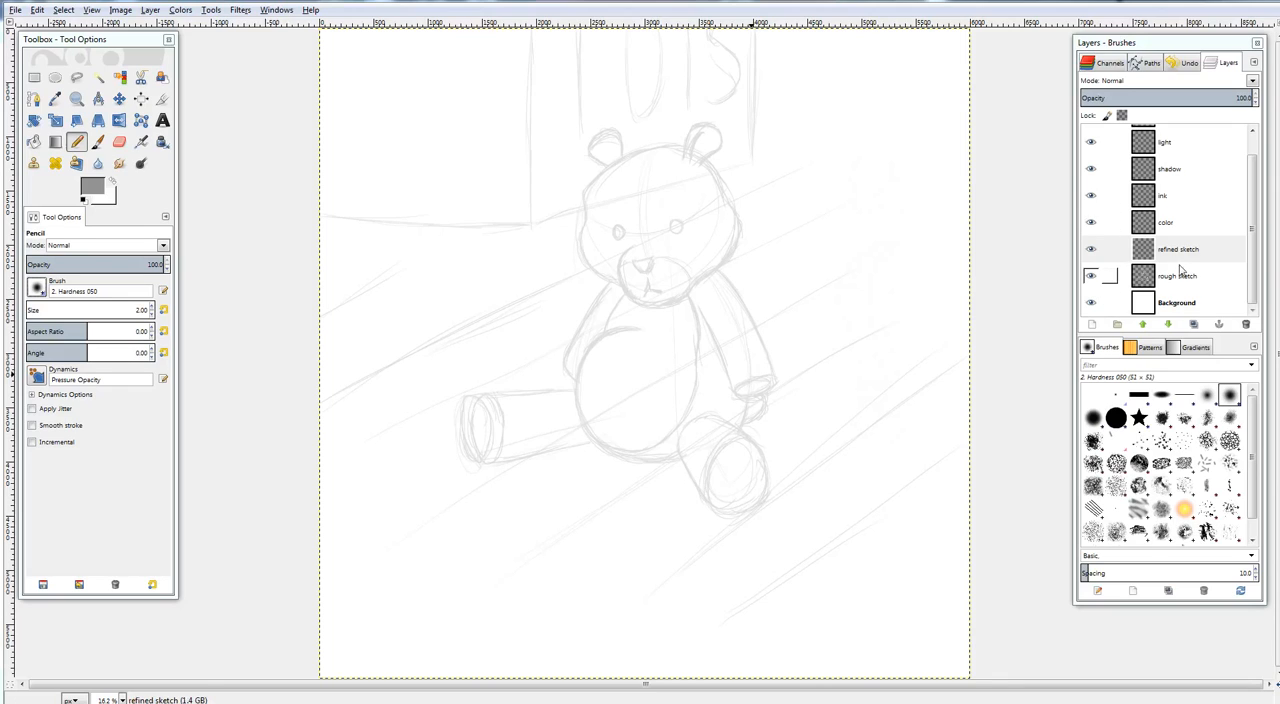
Set up the Pencil with the 1. Pixel brush on the refined sketch layer
mouse_move(1254, 204)
mouse_down()
mouse_move(1258, 178)
mouse_move(1257, 208)
mouse_up()
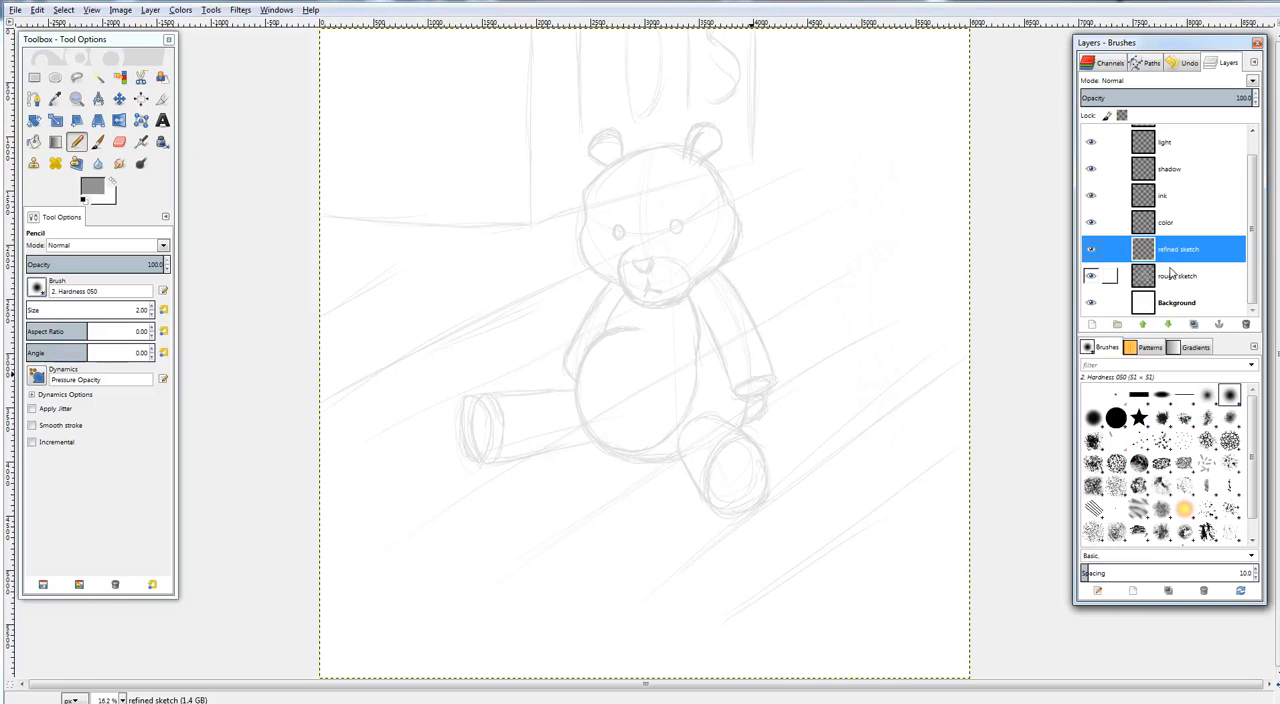
click(1116, 395)
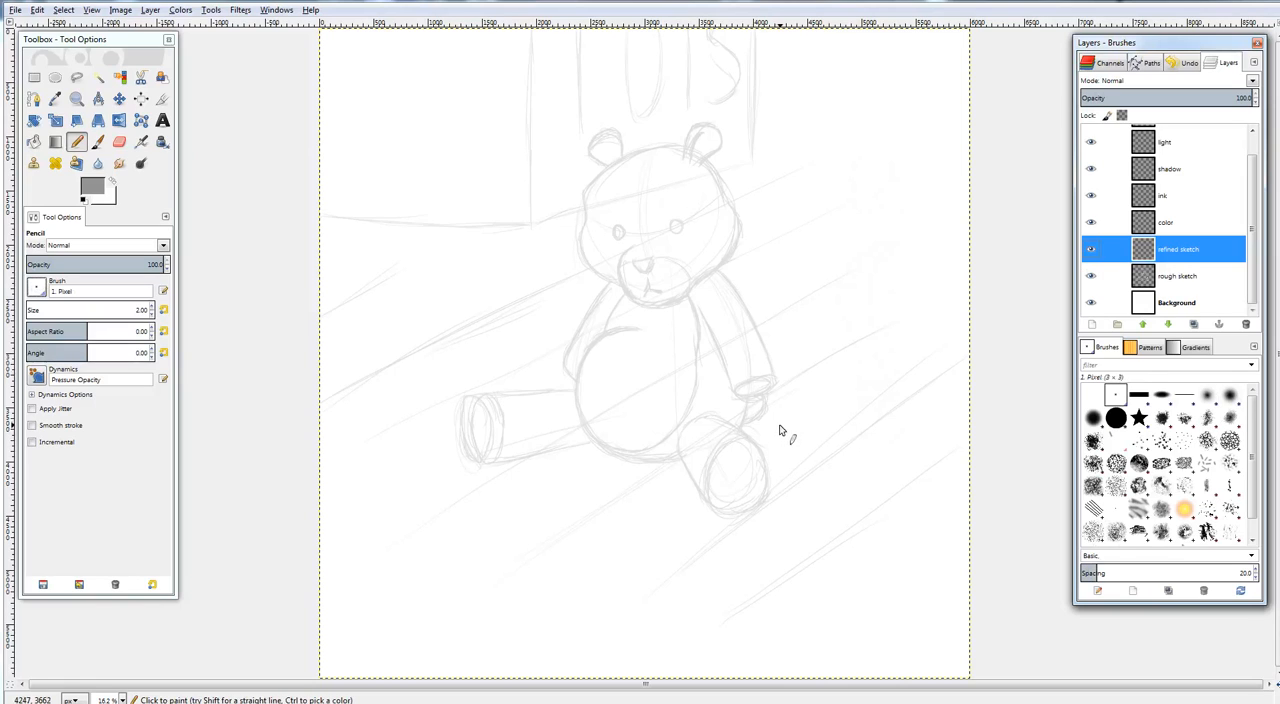
click(78, 143)
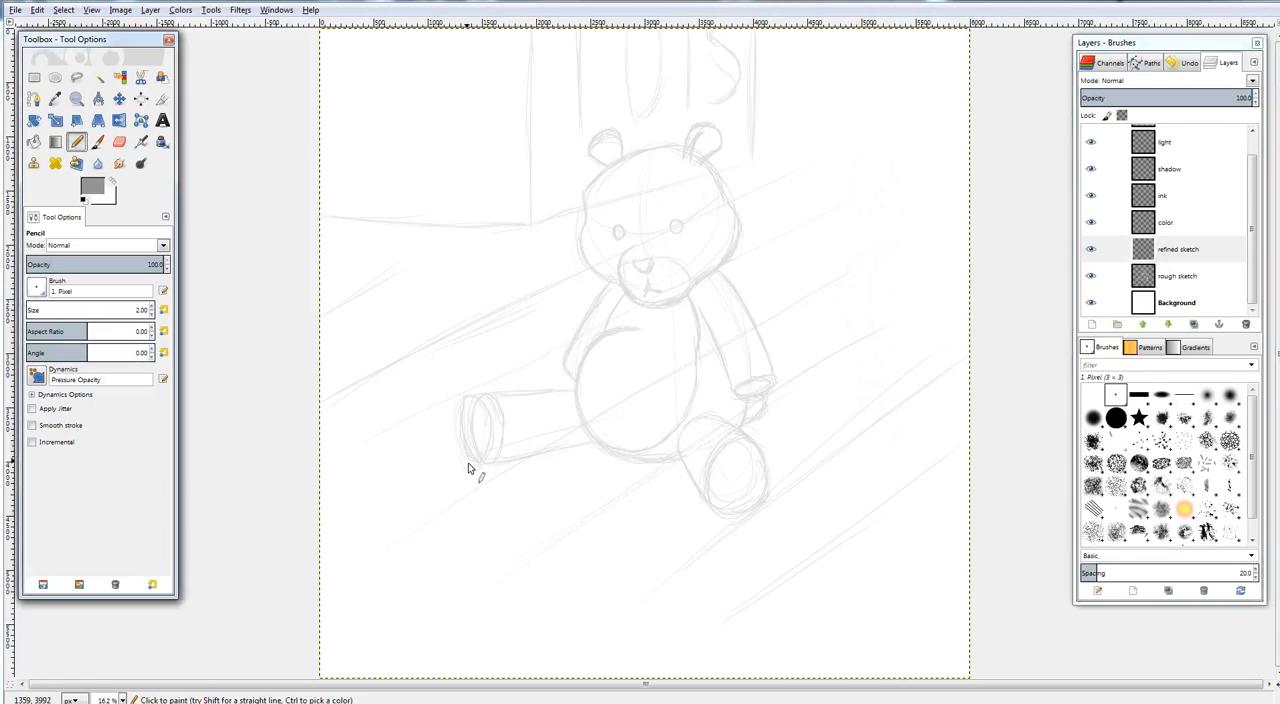
Trace the short upper floorboard line that starts at the canvas's left edge in pencil
drag(440, 330, 700, 345)
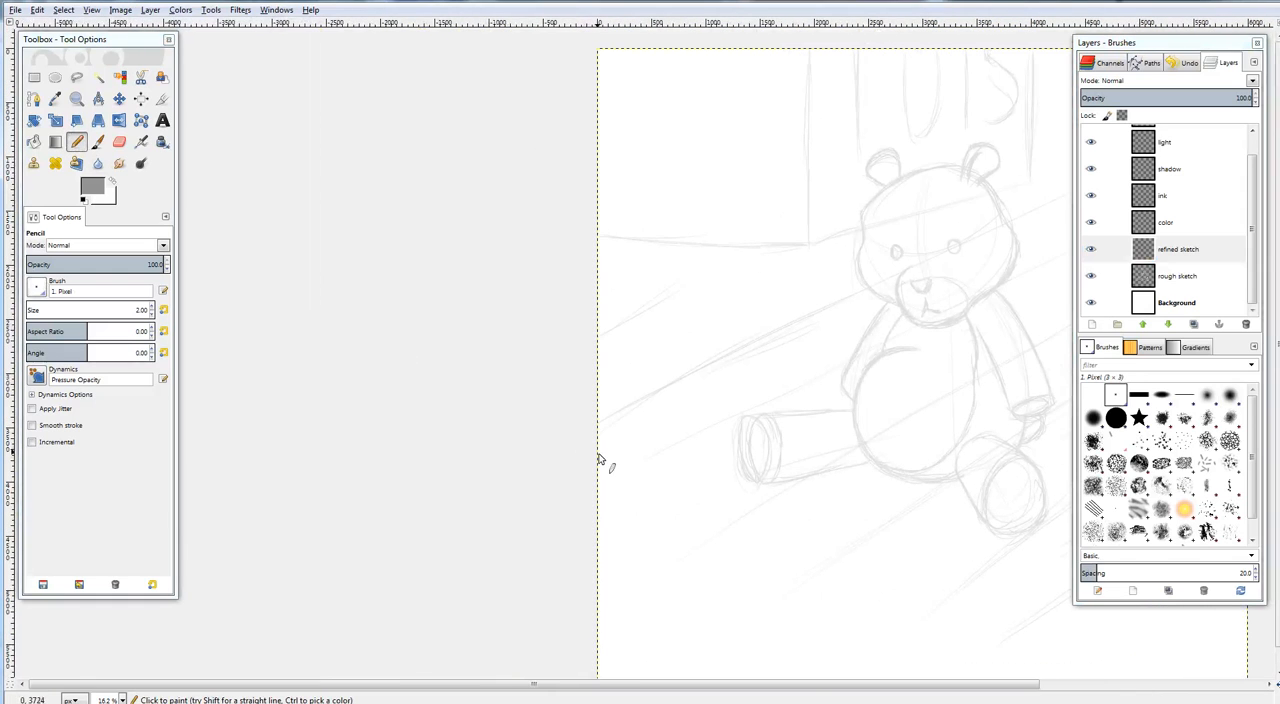
drag(600, 456, 270, 454)
mouse_move(735, 502)
mouse_down()
mouse_move(728, 450)
mouse_move(815, 479)
mouse_up()
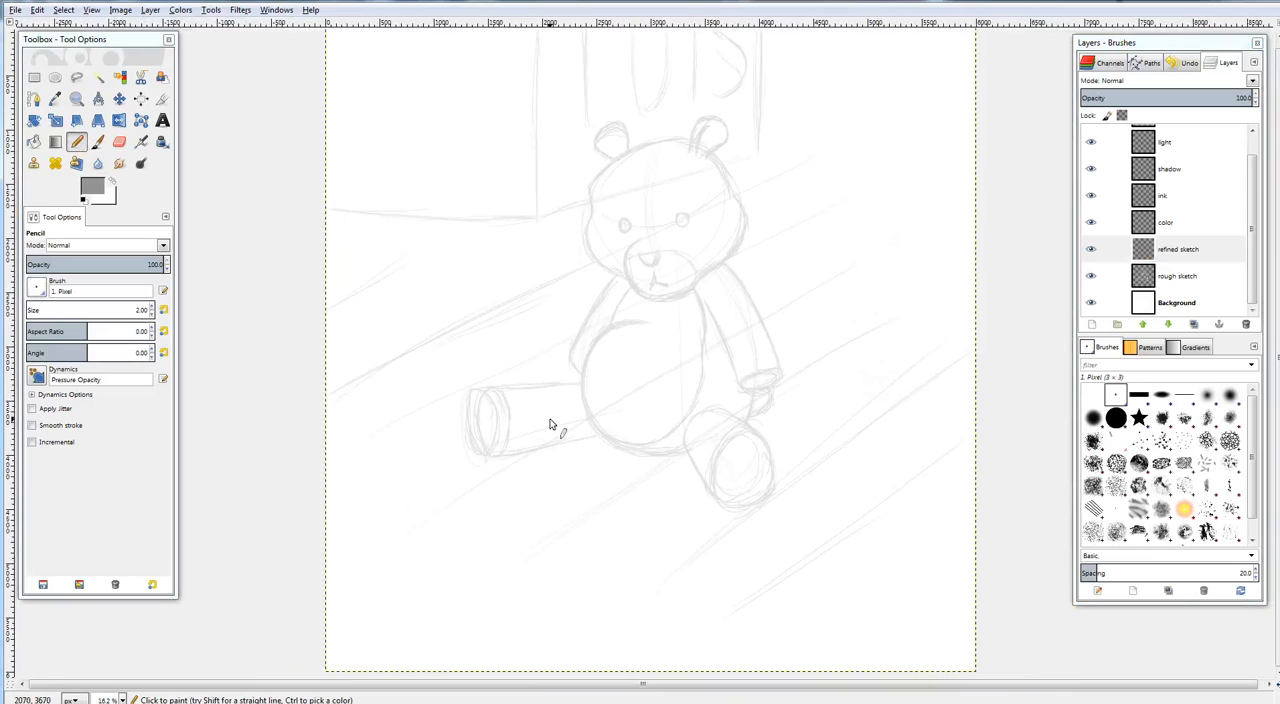
drag(613, 430, 645, 517)
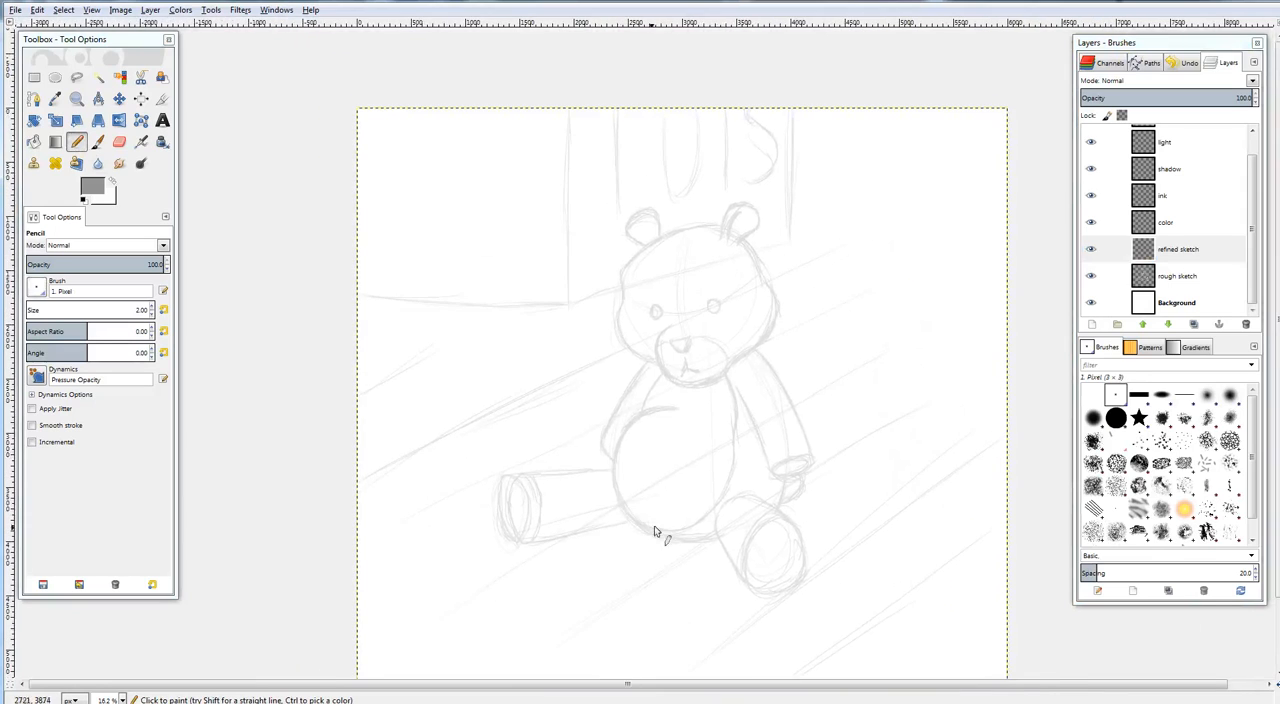
drag(511, 471, 728, 451)
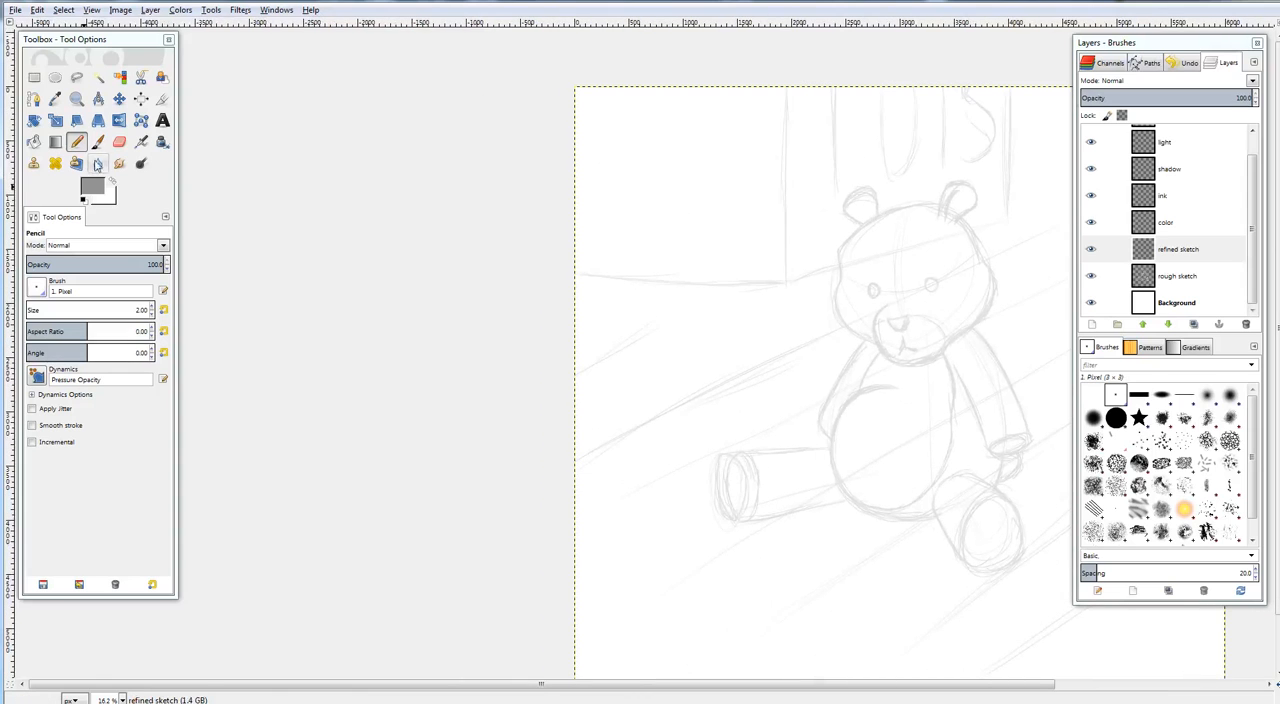
click(78, 143)
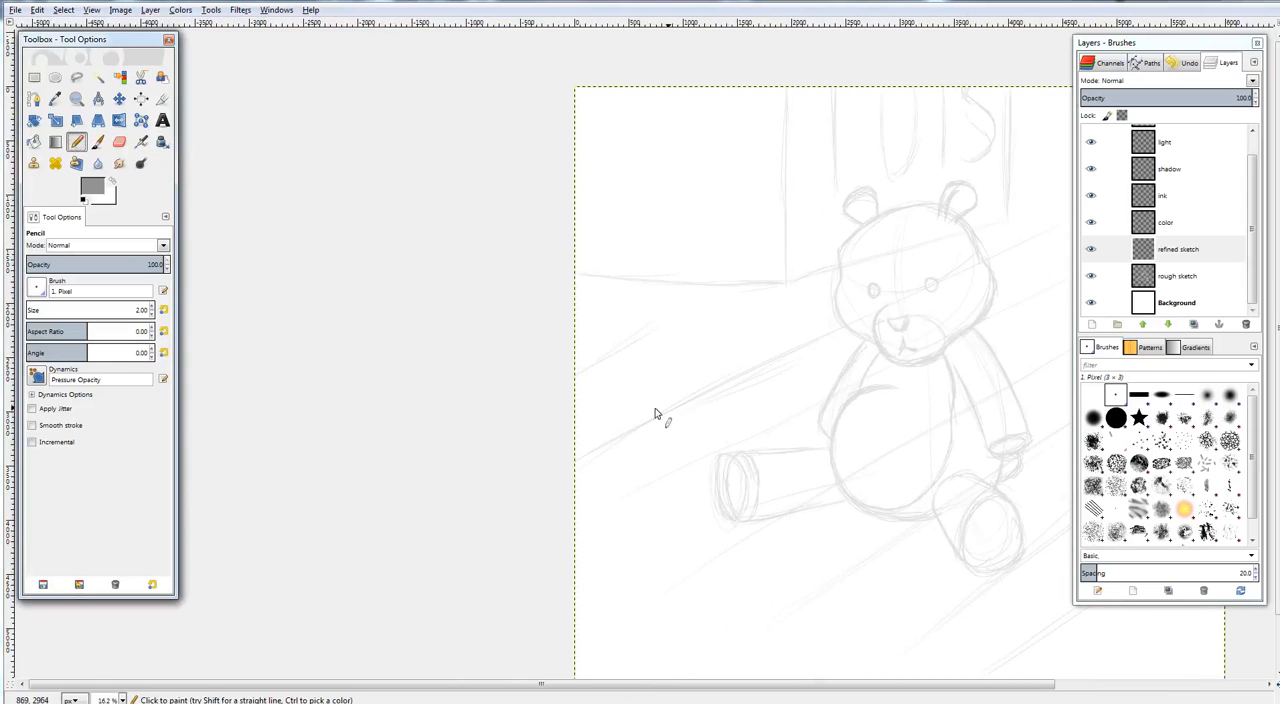
scroll(655, 418, up, 2)
scroll(673, 418, up, 2)
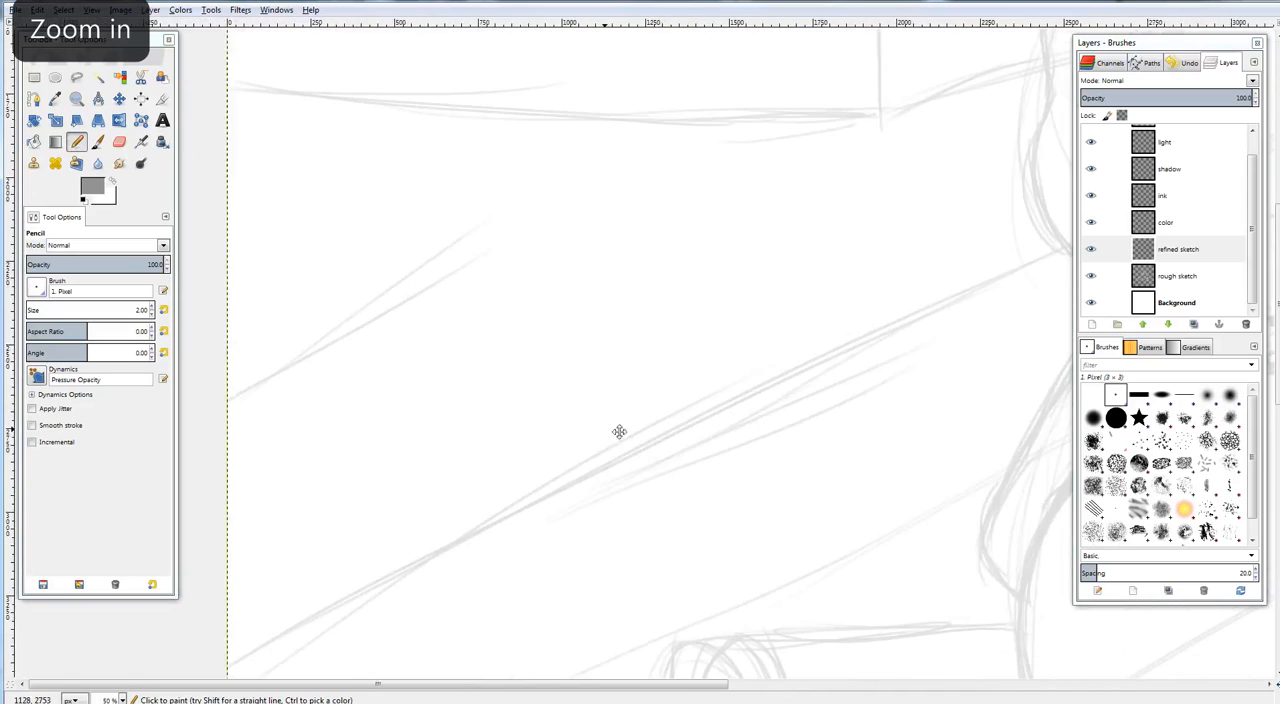
click(78, 143)
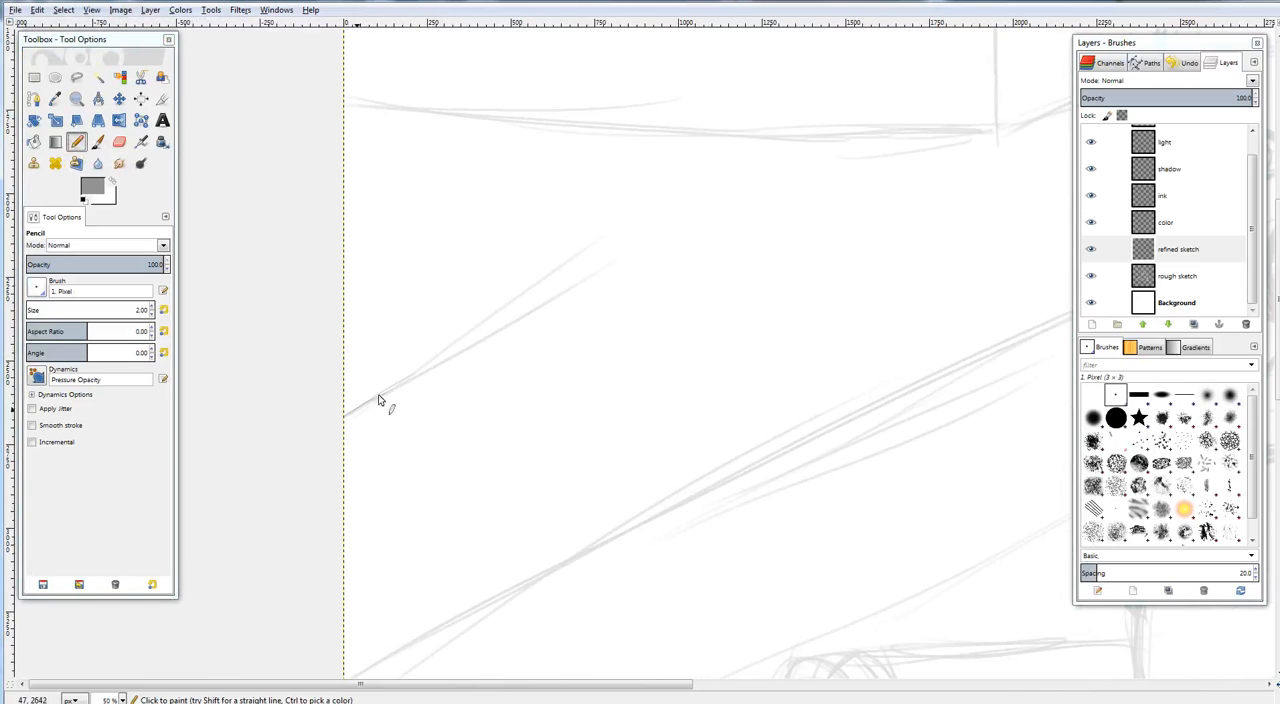
drag(391, 393, 602, 255)
drag(549, 287, 614, 249)
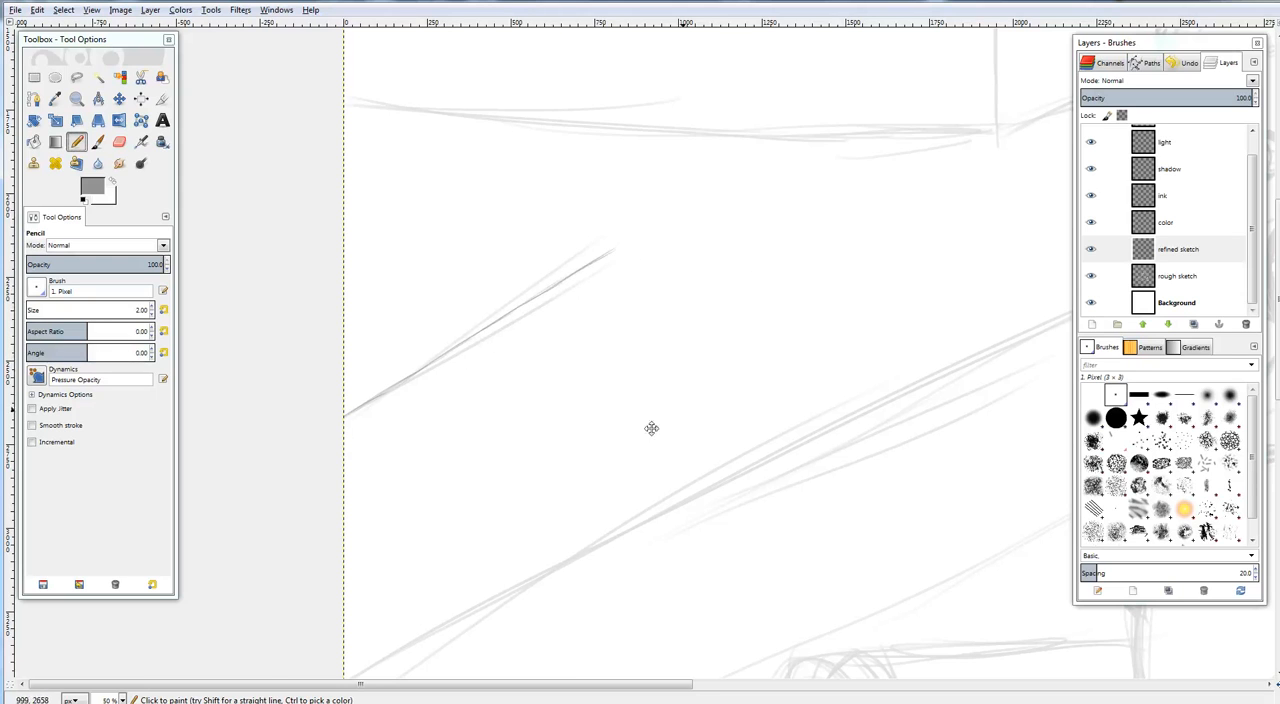
Trace the long floorboard line from the canvas's left edge up to the bear's cheek
drag(652, 428, 490, 245)
drag(505, 390, 572, 410)
drag(671, 399, 566, 453)
scroll(666, 379, down, 1)
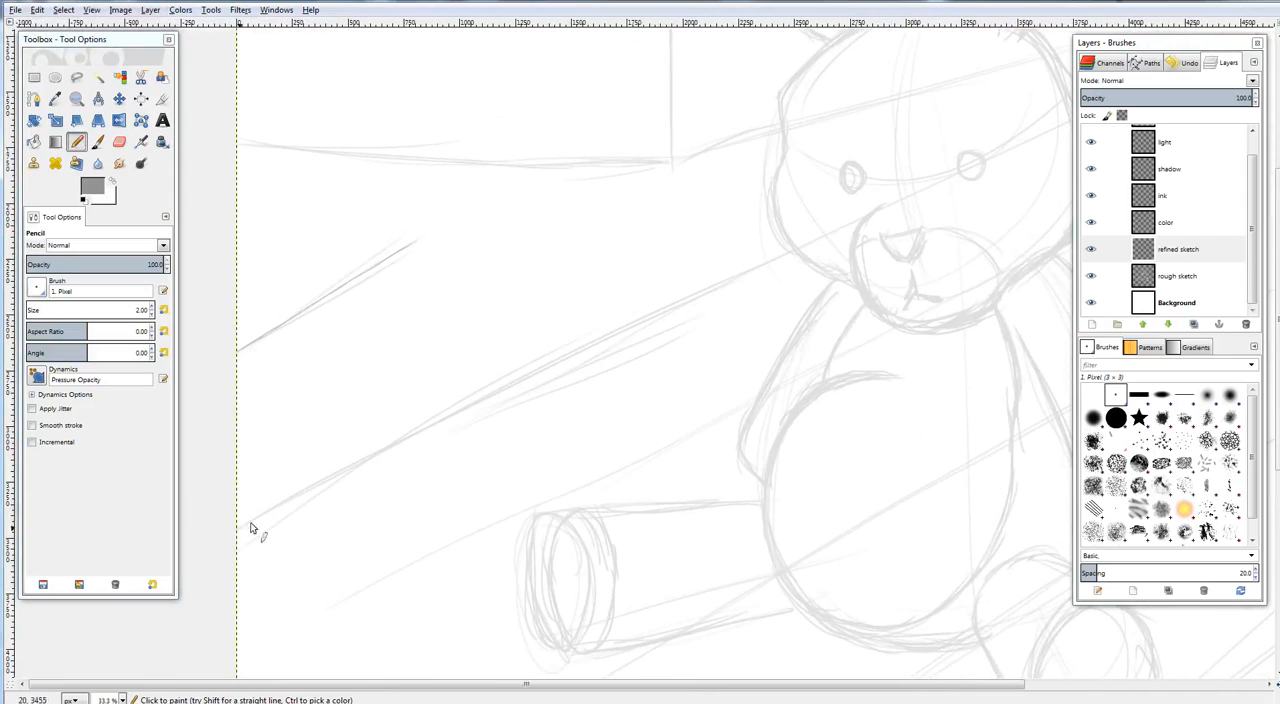
drag(247, 525, 661, 318)
drag(538, 377, 791, 251)
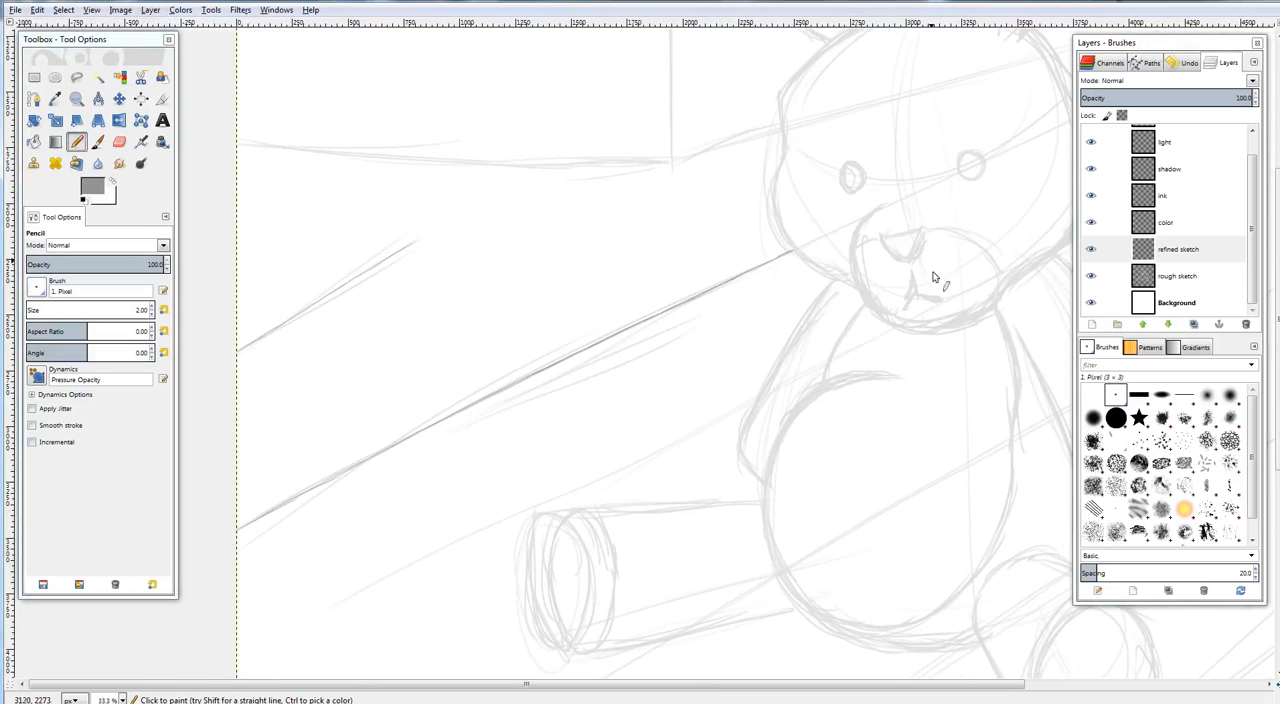
Trace the two floorboard lines running up and to the right from the right side of the bear's head
drag(1066, 229, 580, 448)
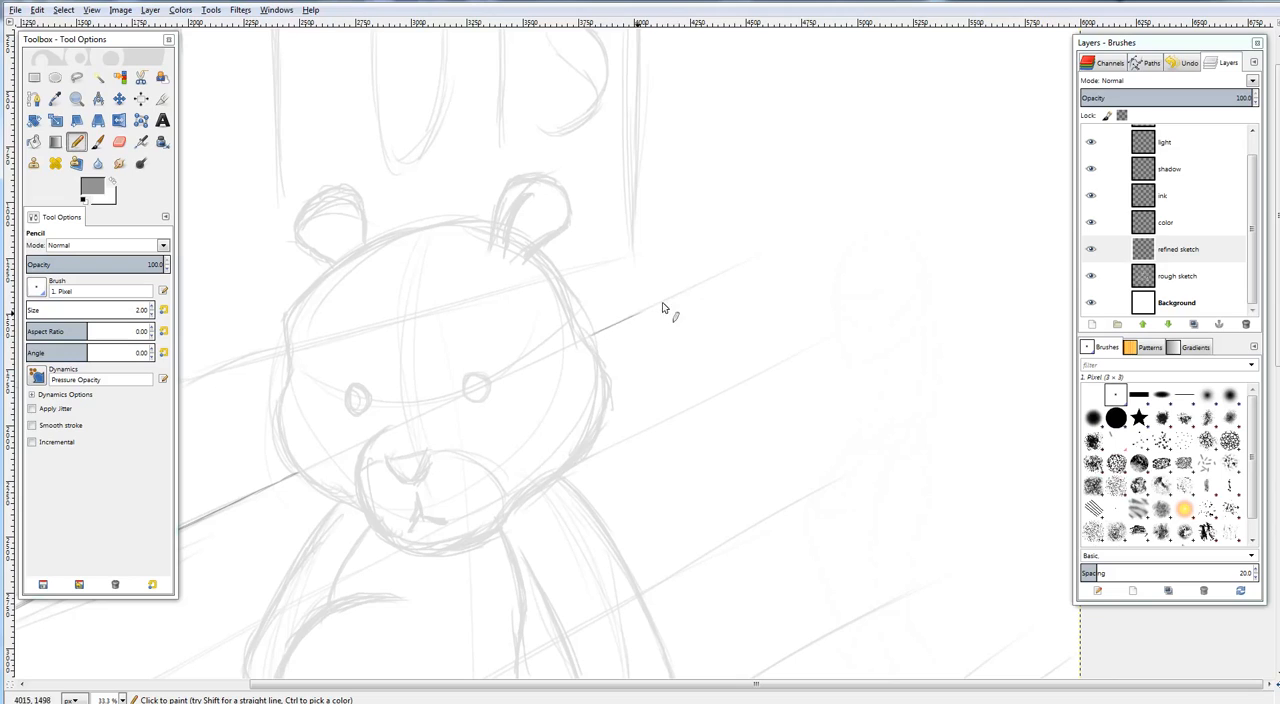
drag(636, 315, 747, 268)
drag(588, 453, 812, 348)
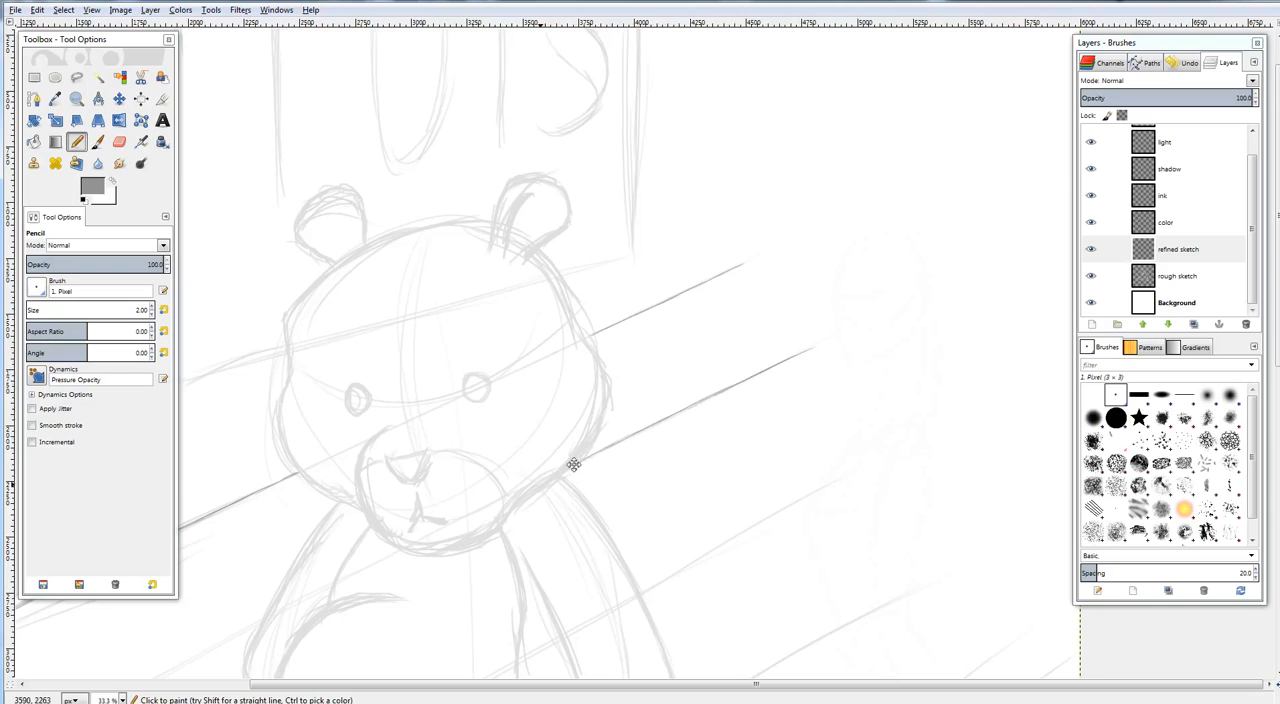
Trace the floorboard line that passes above the bear's left-hand leg and ends at the left-hand arm
drag(573, 464, 910, 246)
drag(689, 369, 952, 239)
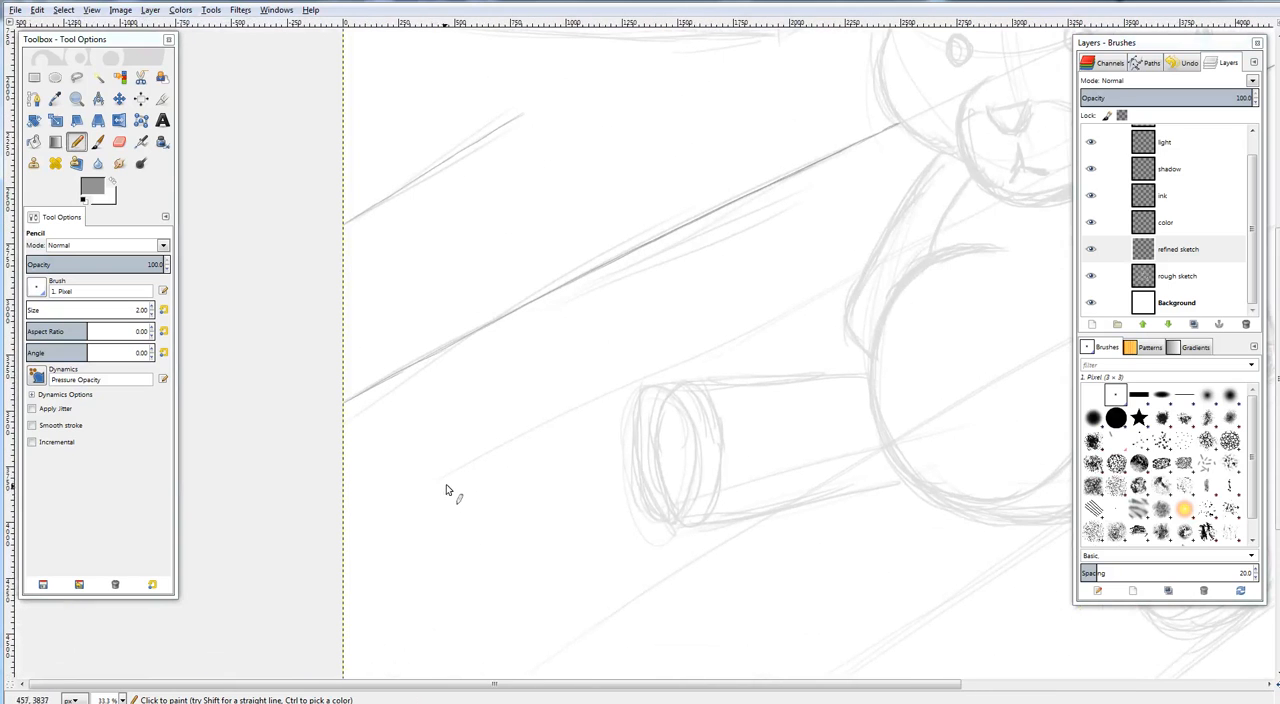
drag(470, 478, 630, 388)
drag(545, 437, 752, 333)
drag(668, 372, 858, 277)
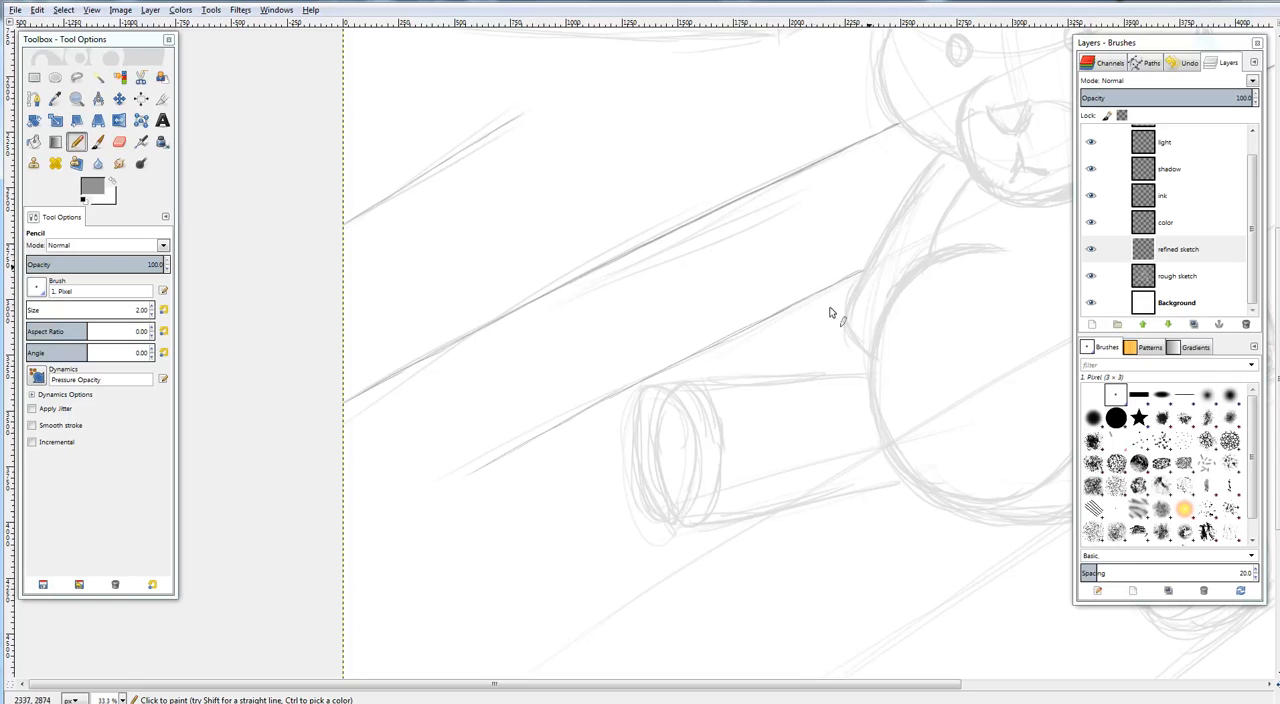
Trace the floorboard line that runs down and to the left from beneath the bear's left-hand leg
drag(801, 488, 756, 371)
drag(778, 426, 742, 360)
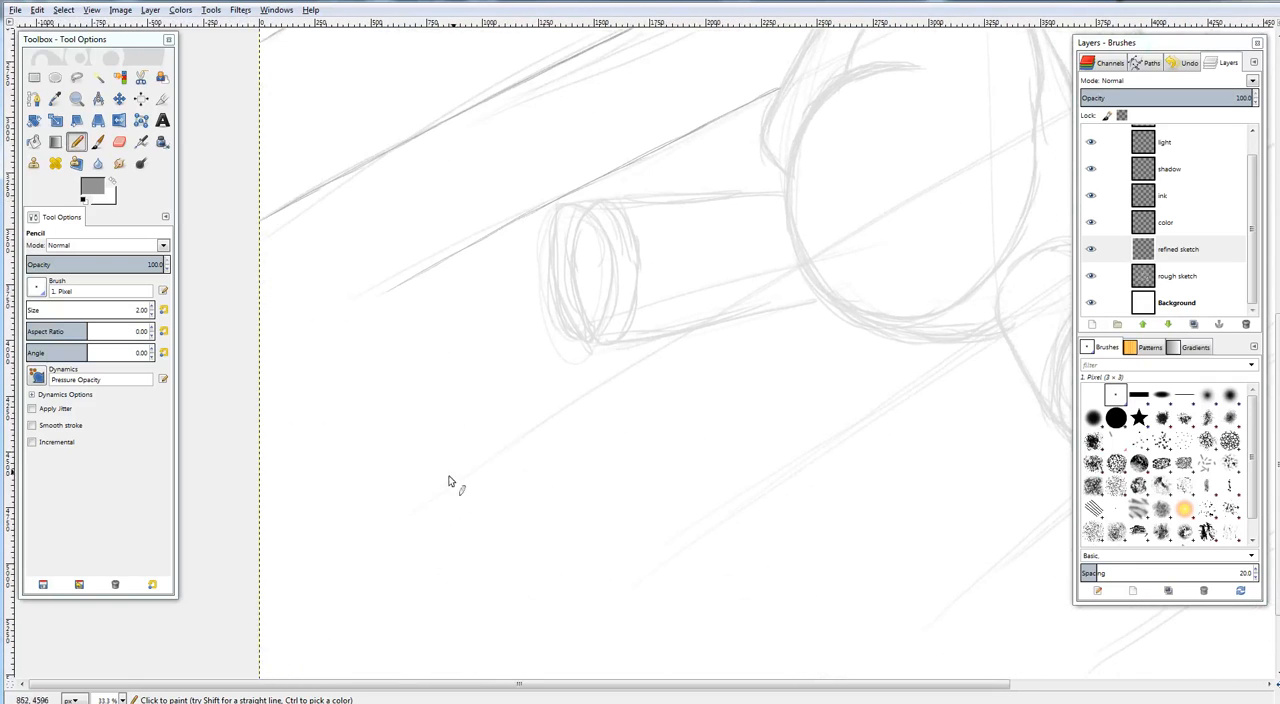
drag(462, 483, 685, 338)
Trace the floorboard line running up and to the right from the outer edge of the bear's right-hand arm
drag(911, 280, 582, 400)
mouse_move(812, 283)
mouse_down()
mouse_move(694, 331)
mouse_move(565, 452)
mouse_up()
drag(580, 357, 672, 305)
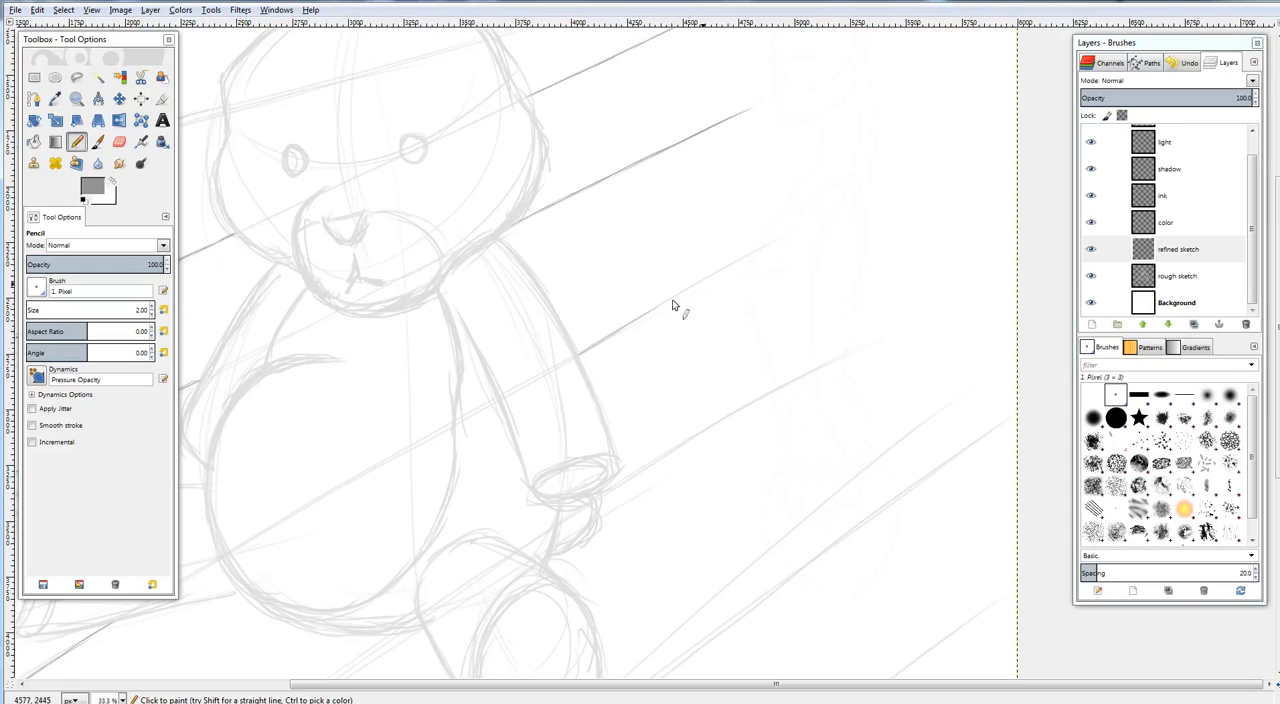
drag(577, 360, 786, 238)
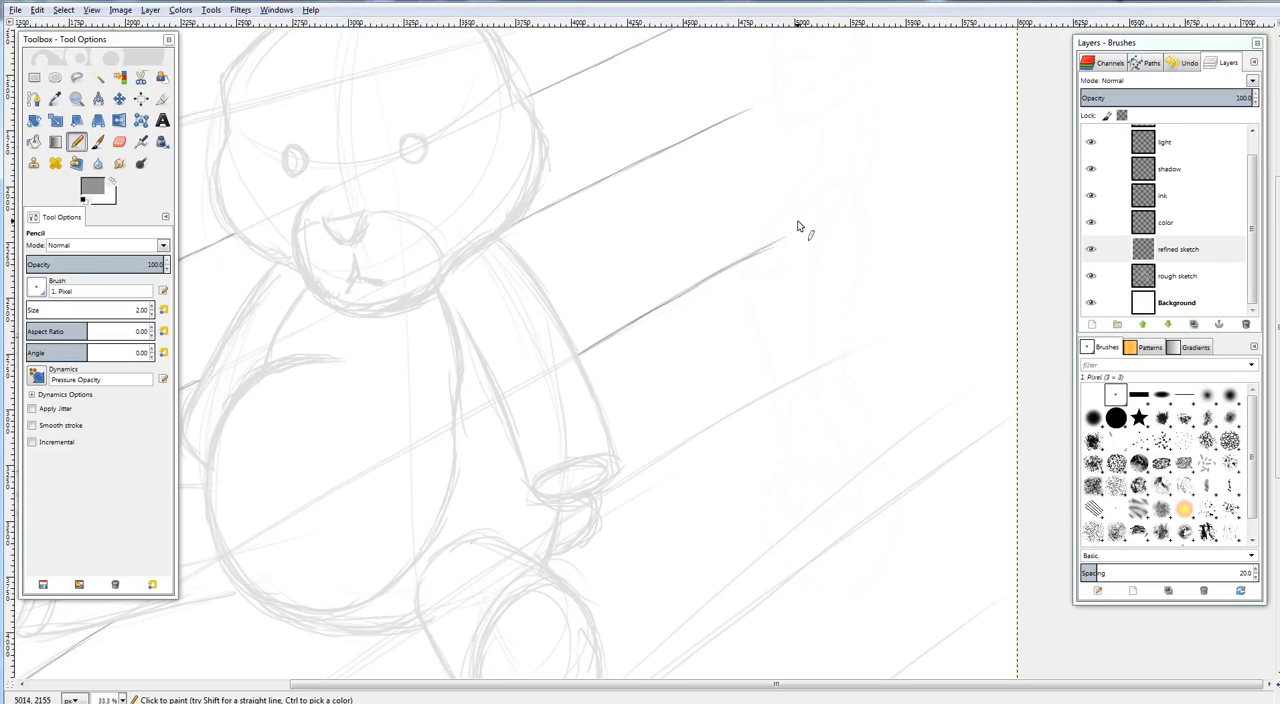
Trace the floorboard line that extends up and to the right from the bear's right-hand paw
drag(677, 442, 650, 331)
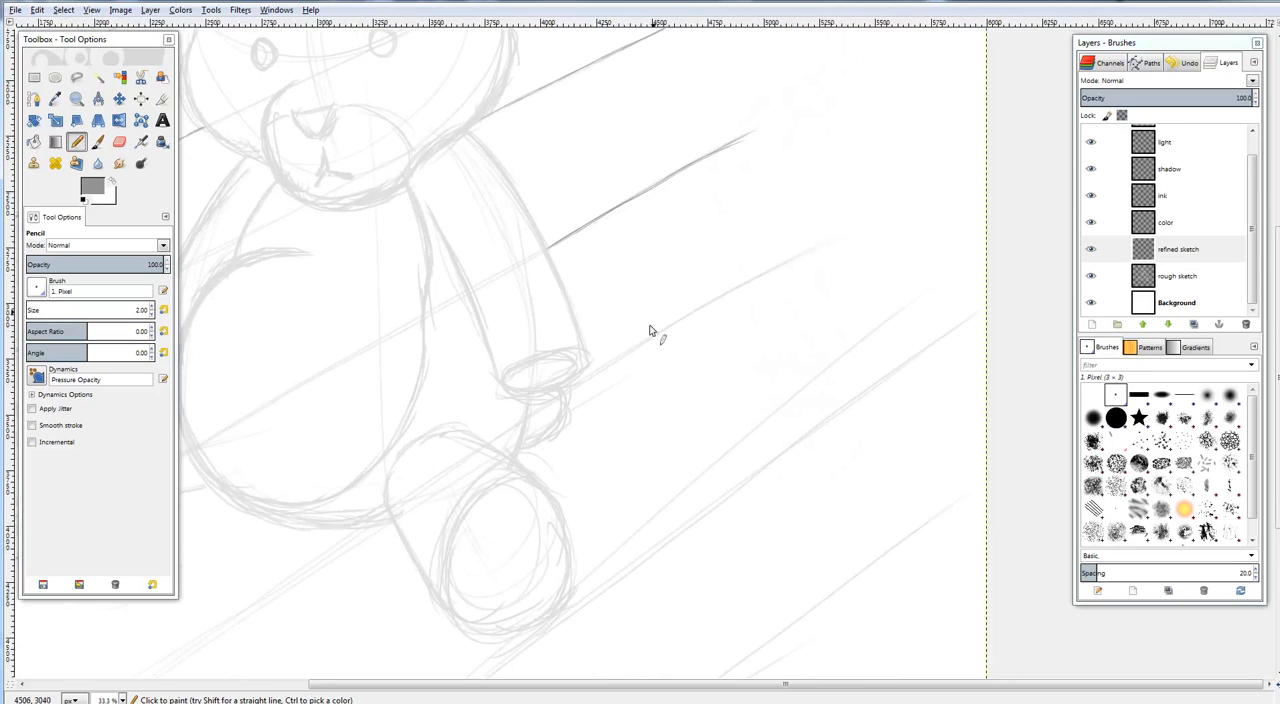
drag(565, 391, 707, 306)
drag(603, 364, 703, 307)
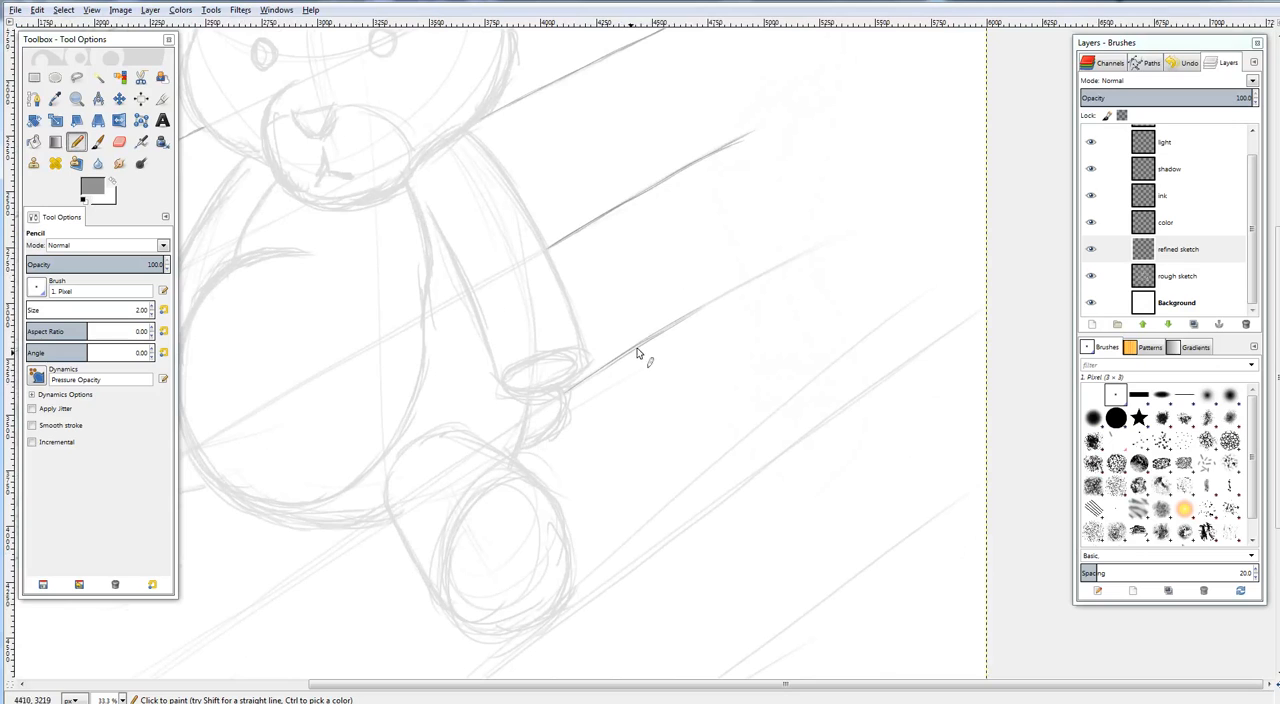
drag(635, 349, 752, 276)
drag(686, 317, 808, 248)
Trace the floorboard line running down and to the left from the bear's right-hand leg with overlapping pencil strokes
drag(761, 374, 895, 185)
drag(440, 415, 750, 250)
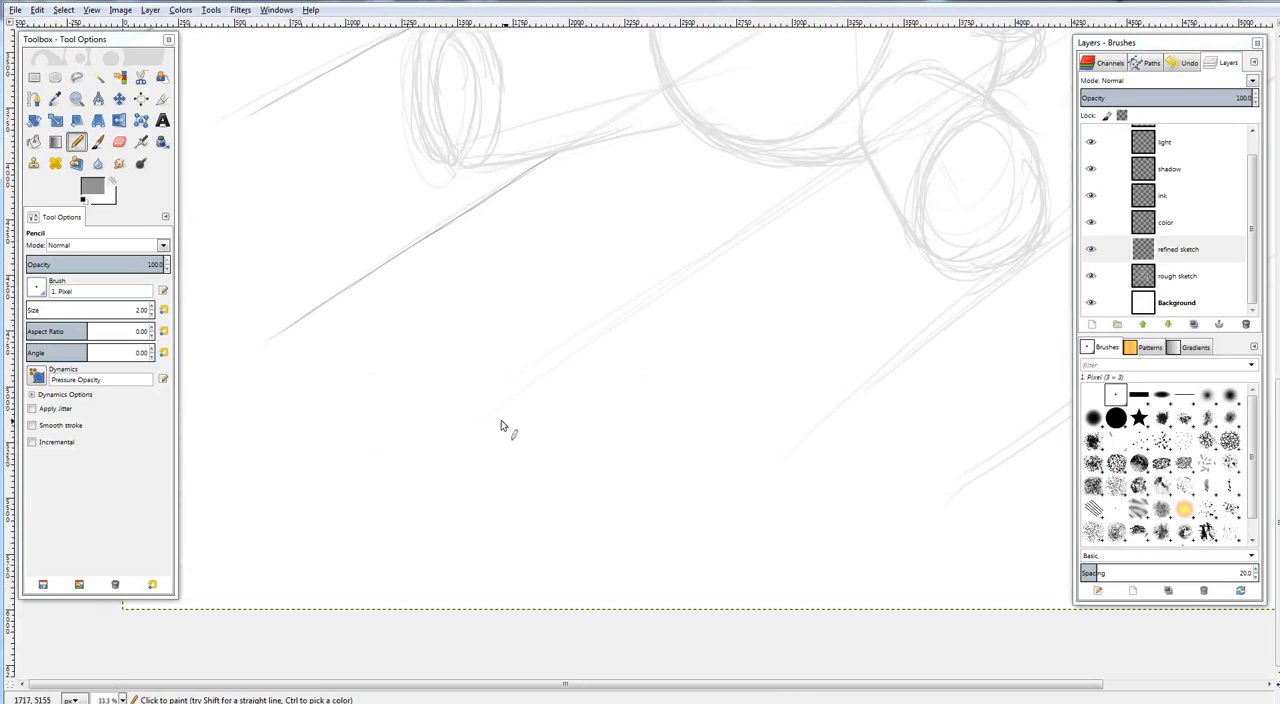
drag(843, 165, 768, 218)
drag(836, 165, 742, 232)
drag(807, 181, 710, 255)
drag(769, 211, 624, 310)
drag(726, 241, 568, 352)
drag(684, 268, 545, 372)
Review the traced floorboard lines and the rough bear sketch across the canvas
drag(745, 417, 324, 416)
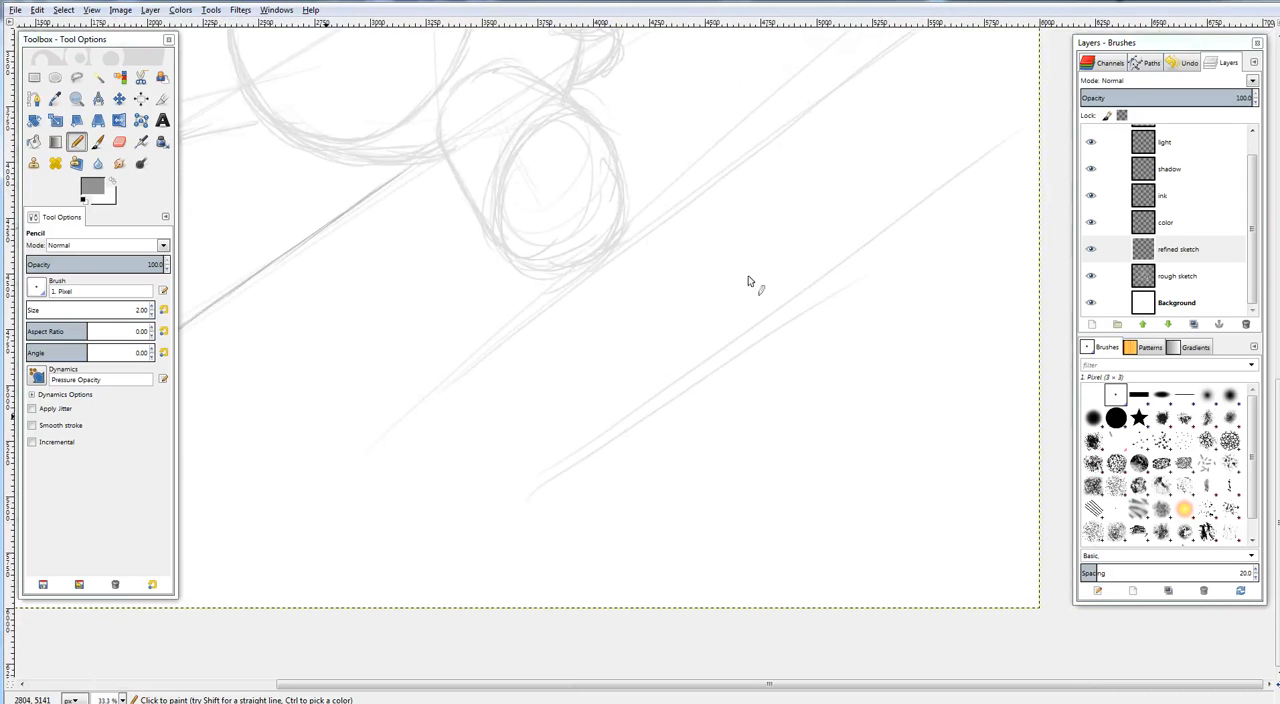
drag(655, 36, 787, 287)
mouse_move(615, 437)
mouse_down()
mouse_move(603, 449)
mouse_move(685, 575)
mouse_up()
drag(620, 401, 700, 570)
drag(715, 337, 540, 385)
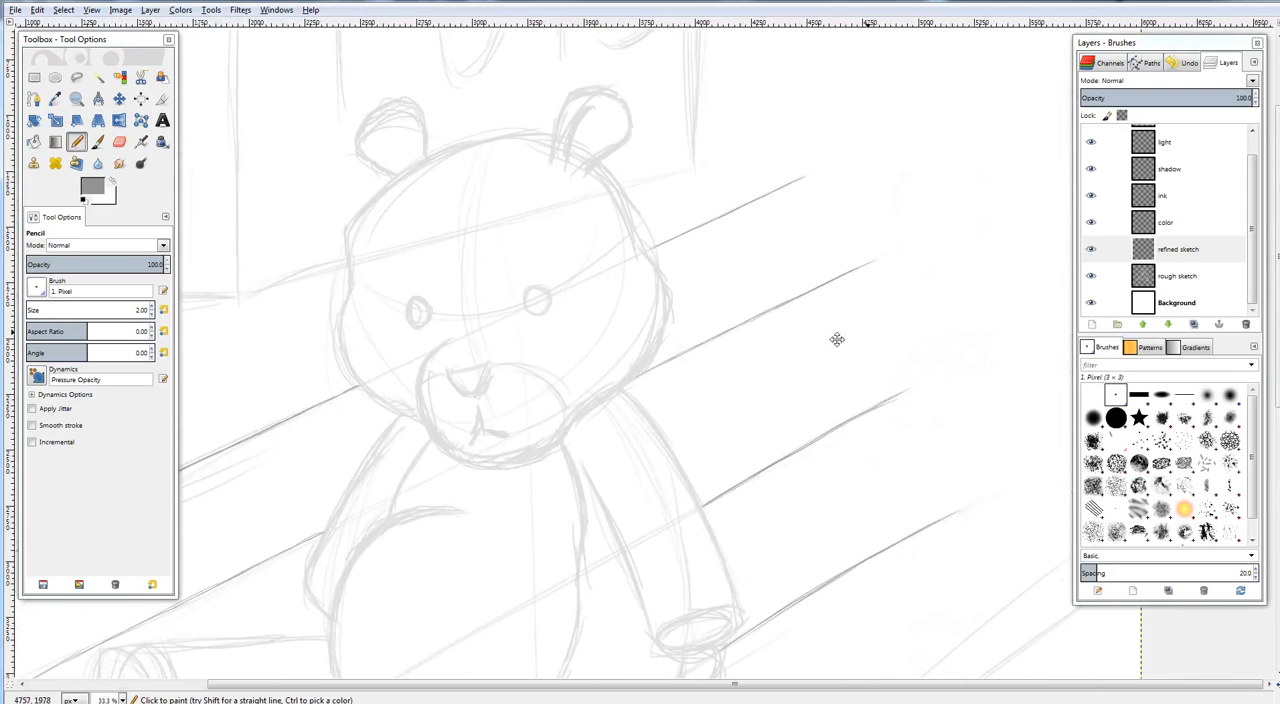
drag(837, 340, 704, 347)
mouse_move(811, 385)
mouse_down()
mouse_move(789, 308)
mouse_move(912, 311)
mouse_up()
mouse_move(801, 311)
mouse_down()
mouse_move(789, 363)
mouse_move(866, 435)
mouse_up()
drag(696, 386, 834, 323)
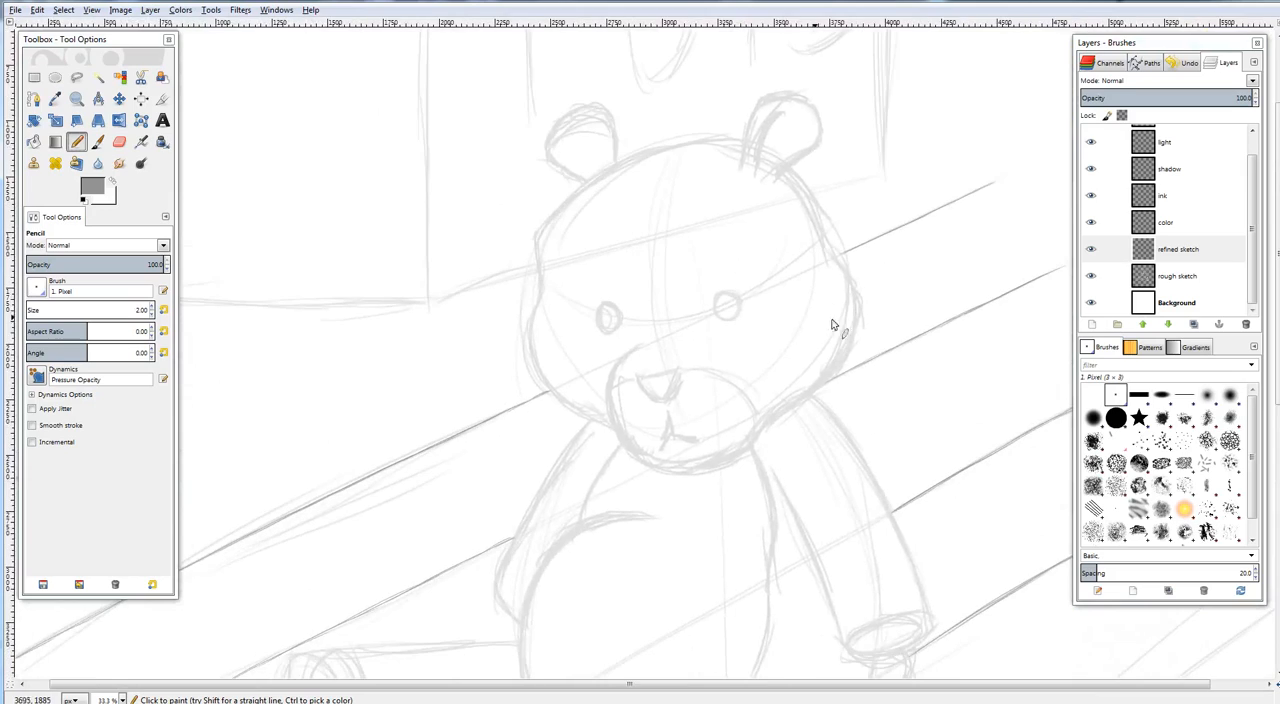
drag(848, 405, 735, 640)
mouse_move(778, 306)
mouse_down()
mouse_move(826, 431)
mouse_move(931, 215)
mouse_up()
mouse_move(842, 522)
mouse_down()
mouse_move(900, 292)
mouse_move(845, 100)
mouse_up()
drag(843, 430, 820, 303)
drag(924, 321, 760, 382)
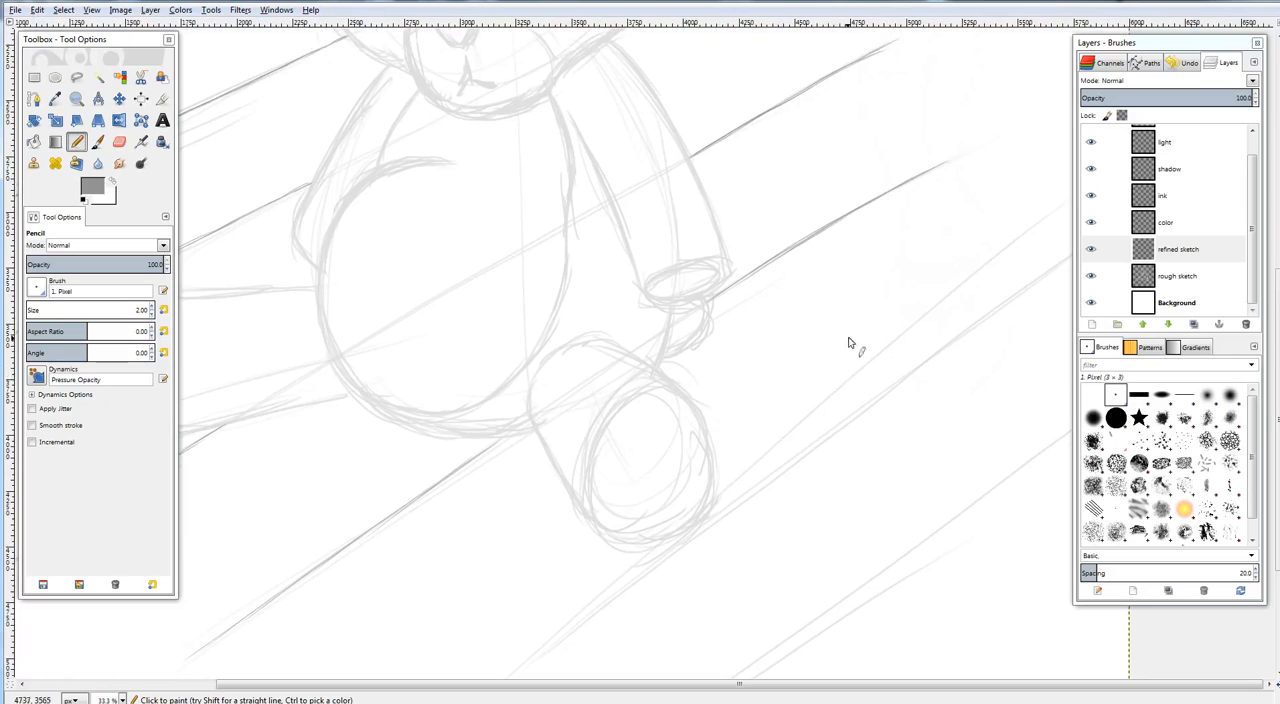
drag(814, 274, 881, 402)
drag(807, 386, 796, 364)
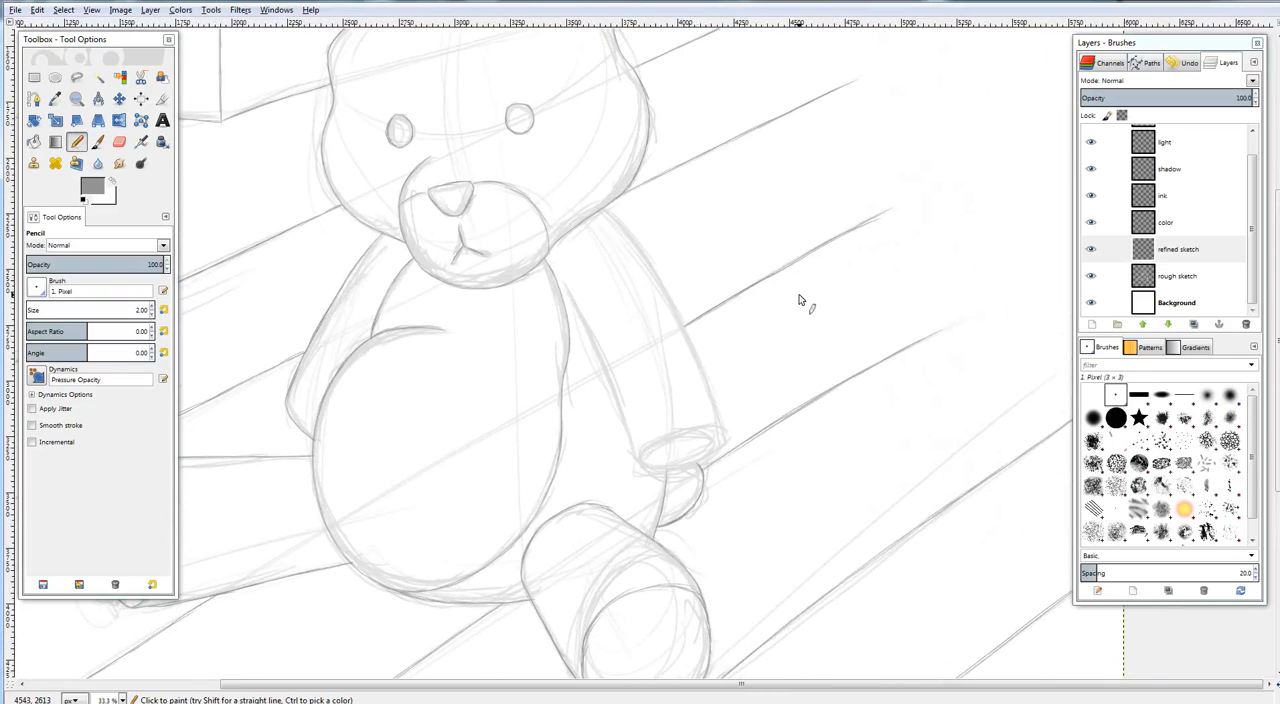
Trace the inner edge of the bear's right-hand arm from below the head down to the paw opening
drag(617, 289, 677, 272)
scroll(677, 272, up, 1)
scroll(678, 272, up, 3)
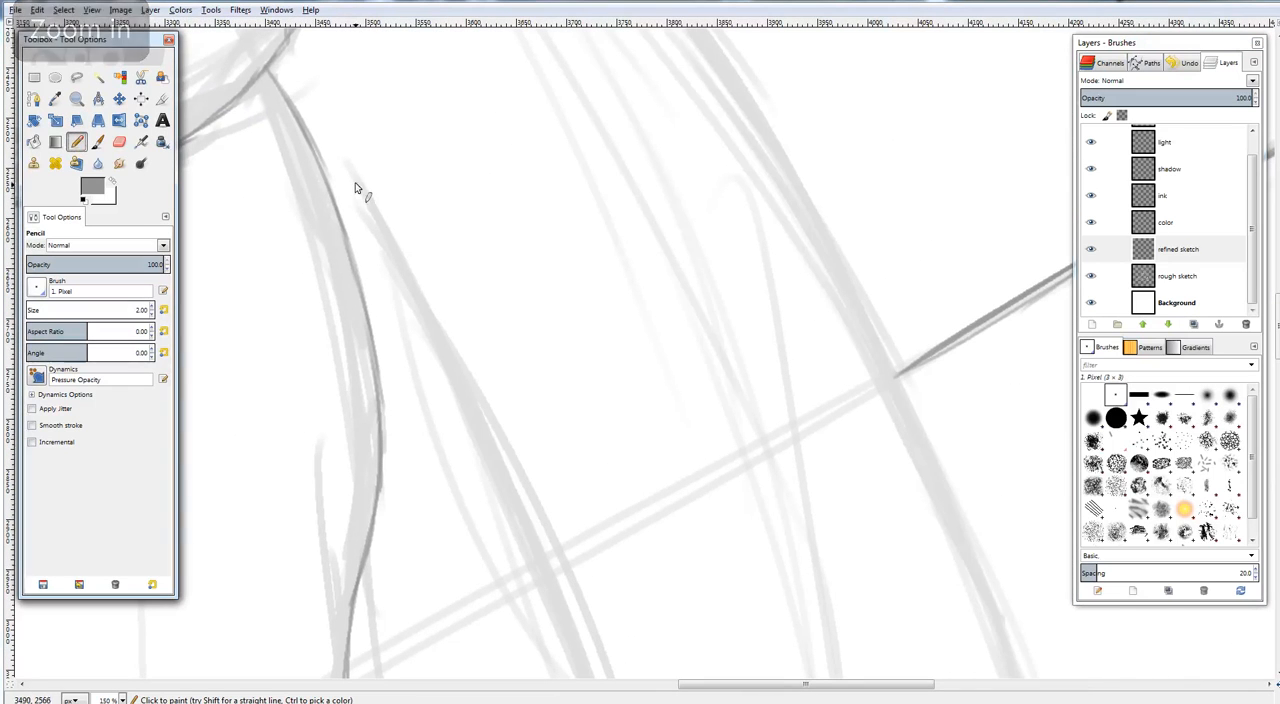
drag(348, 160, 429, 322)
drag(481, 386, 433, 237)
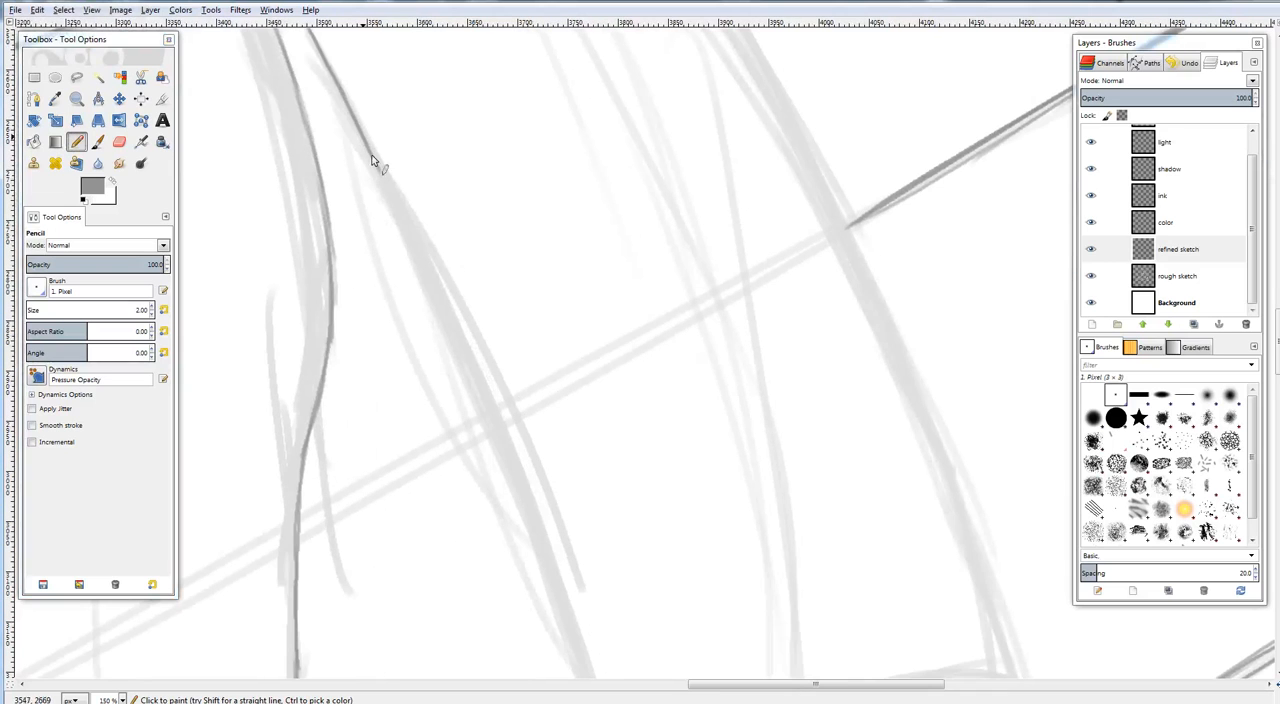
mouse_move(366, 146)
mouse_down()
mouse_move(482, 403)
mouse_move(440, 263)
mouse_move(463, 356)
mouse_up()
drag(441, 303, 488, 428)
drag(457, 343, 524, 510)
drag(492, 451, 527, 562)
drag(505, 494, 548, 610)
drag(520, 531, 555, 628)
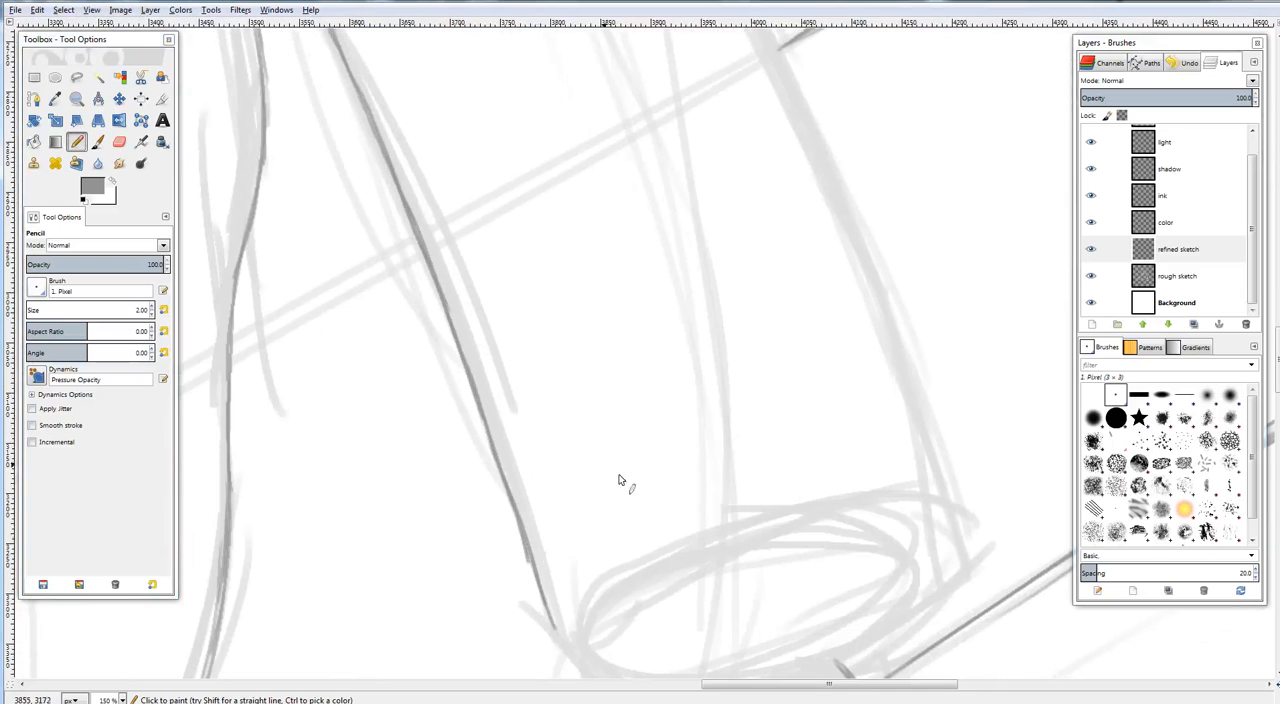
drag(620, 480, 485, 278)
drag(418, 397, 426, 419)
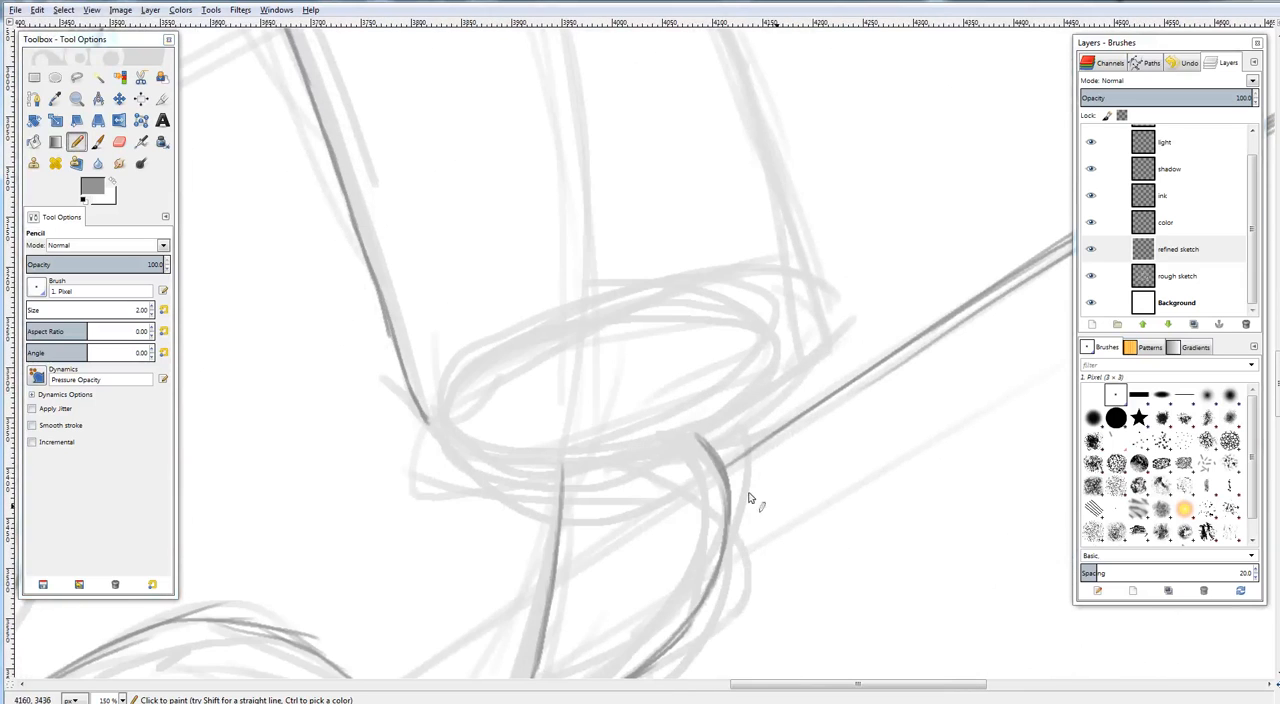
Trace the oval end of the bear's right-hand arm with overlapping pencil strokes until the outline closes
mouse_move(428, 424)
mouse_down()
mouse_move(541, 466)
mouse_move(651, 451)
mouse_up()
mouse_move(549, 464)
mouse_down()
mouse_move(654, 449)
mouse_move(770, 389)
mouse_move(779, 398)
mouse_move(815, 360)
mouse_move(828, 318)
mouse_up()
mouse_move(441, 430)
mouse_down()
mouse_move(472, 360)
mouse_move(570, 310)
mouse_up()
drag(500, 355, 665, 288)
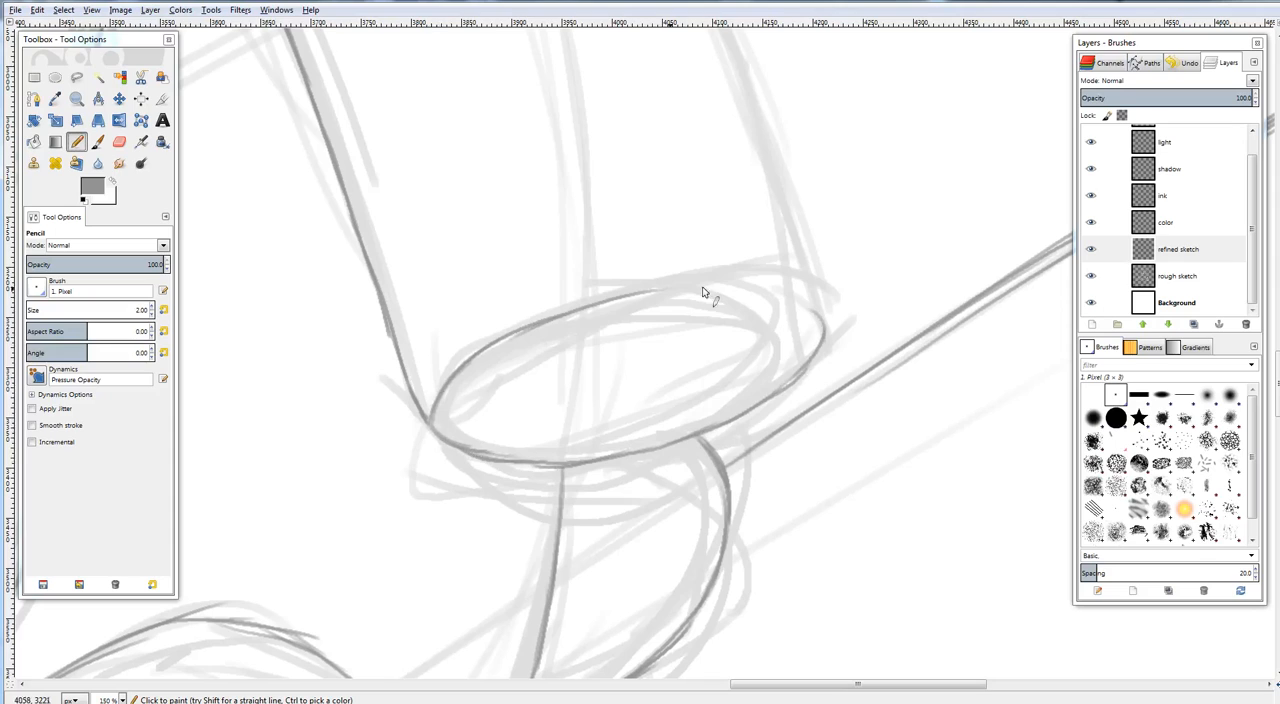
mouse_move(553, 320)
mouse_down()
mouse_move(630, 292)
mouse_move(744, 288)
mouse_move(806, 314)
mouse_up()
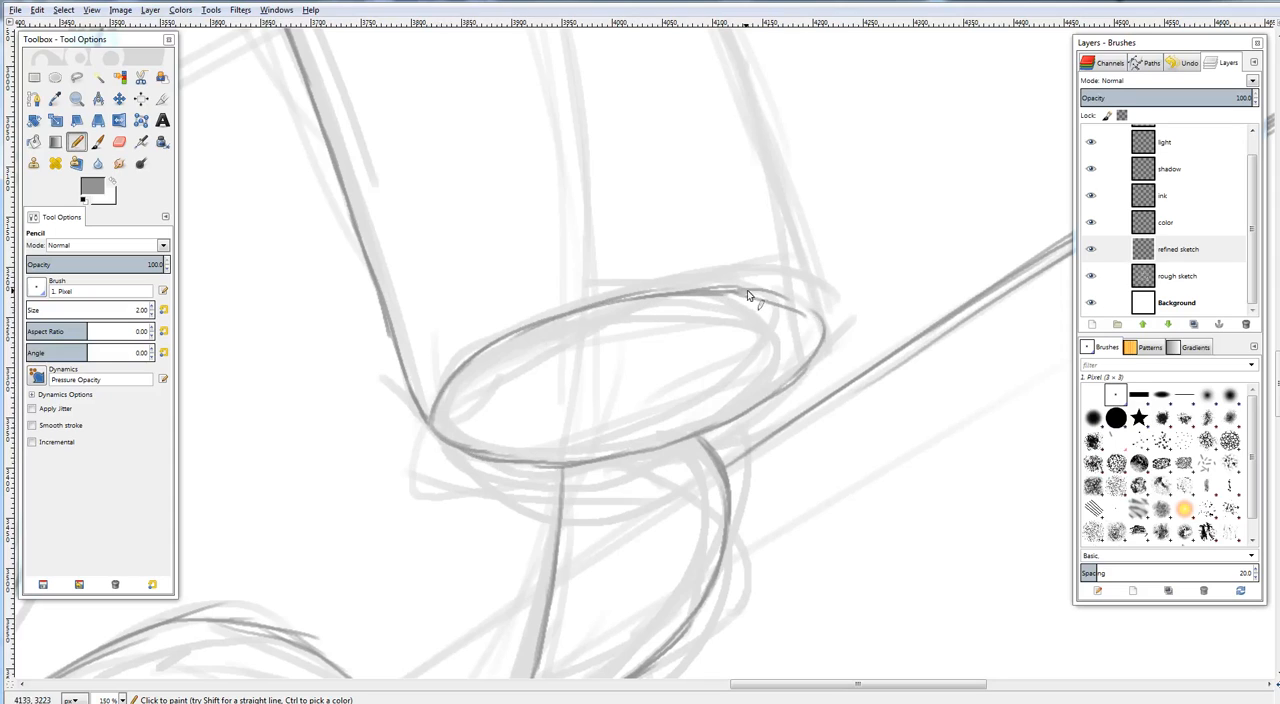
drag(736, 290, 798, 309)
drag(813, 257, 742, 467)
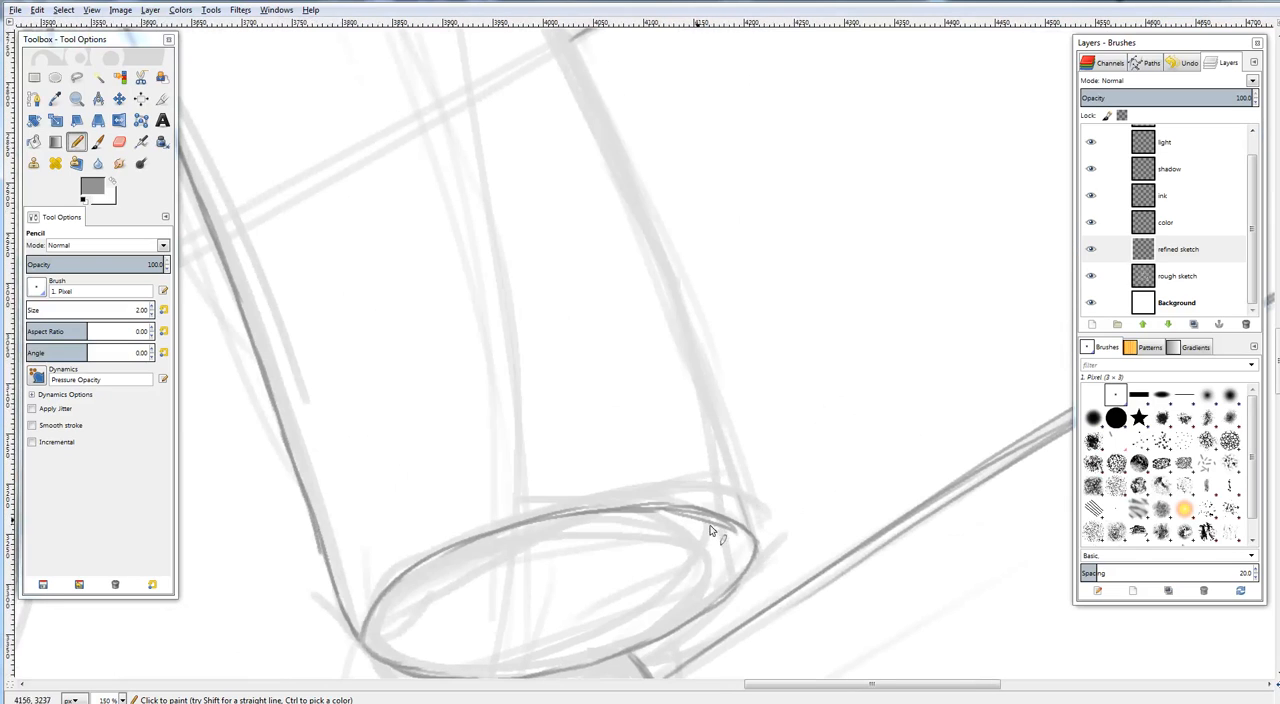
Trace the outer edge of the bear's right-hand arm just above the paw opening and along its upper stretch below the head
drag(752, 530, 730, 468)
mouse_move(651, 278)
mouse_down()
mouse_move(666, 294)
mouse_move(680, 425)
mouse_up()
drag(617, 309, 730, 600)
drag(580, 322, 723, 540)
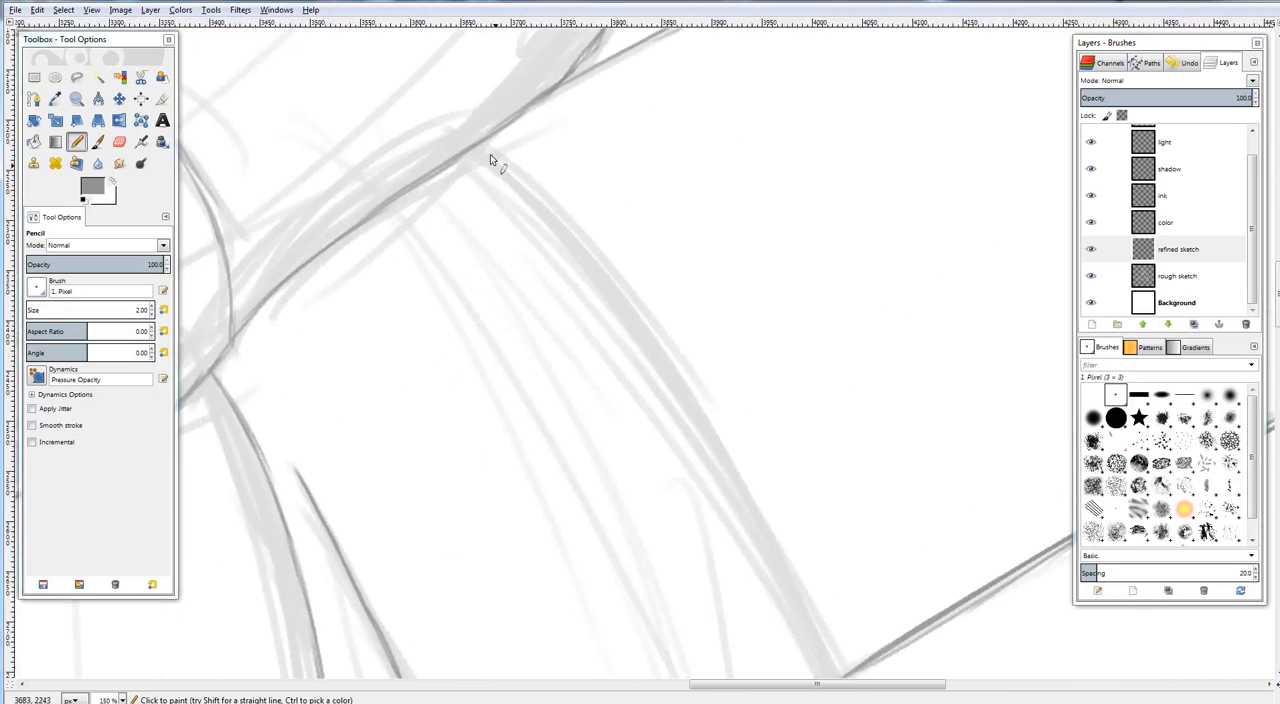
drag(482, 143, 631, 298)
mouse_move(590, 257)
mouse_down()
mouse_move(672, 377)
mouse_move(519, 227)
mouse_up()
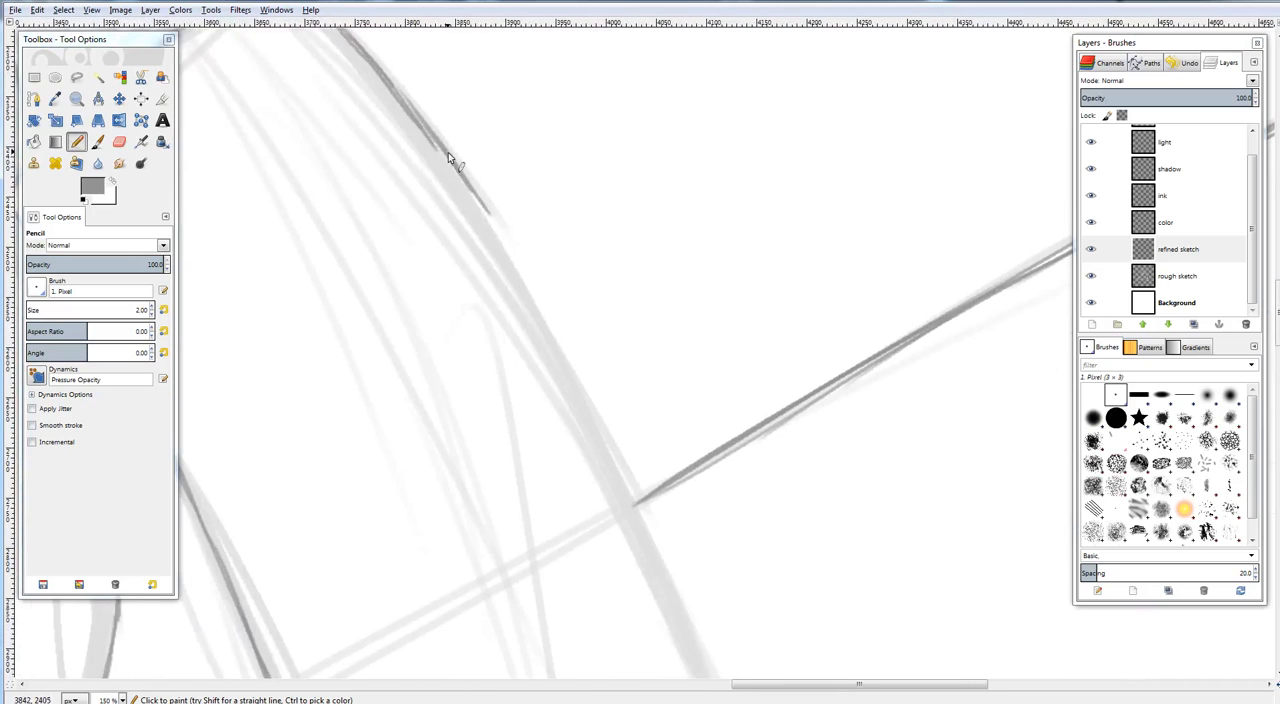
Continue the right-hand arm's outer edge with overlapping pencil strokes down toward the floorboard line that meets it
drag(448, 152, 487, 229)
drag(465, 178, 522, 278)
drag(493, 228, 549, 323)
mouse_move(616, 480)
mouse_down()
mouse_move(449, 148)
mouse_move(418, 160)
mouse_up()
scroll(453, 131, down, 1)
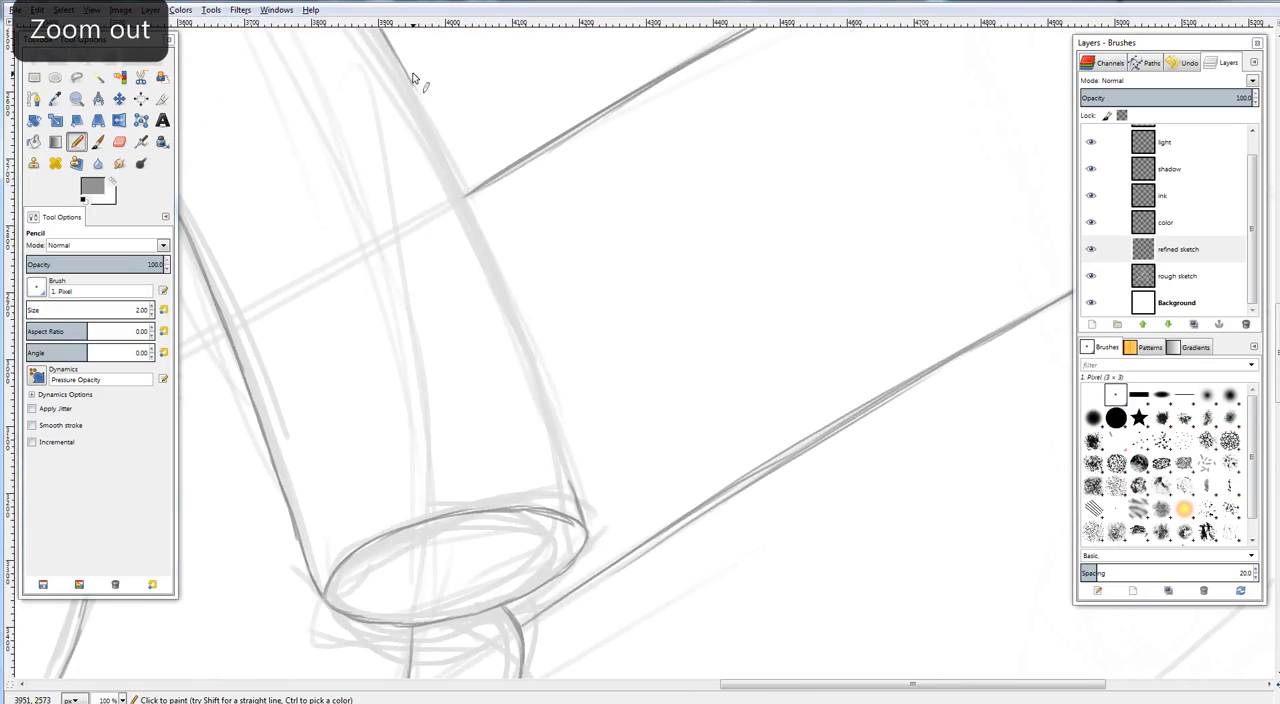
drag(405, 68, 450, 153)
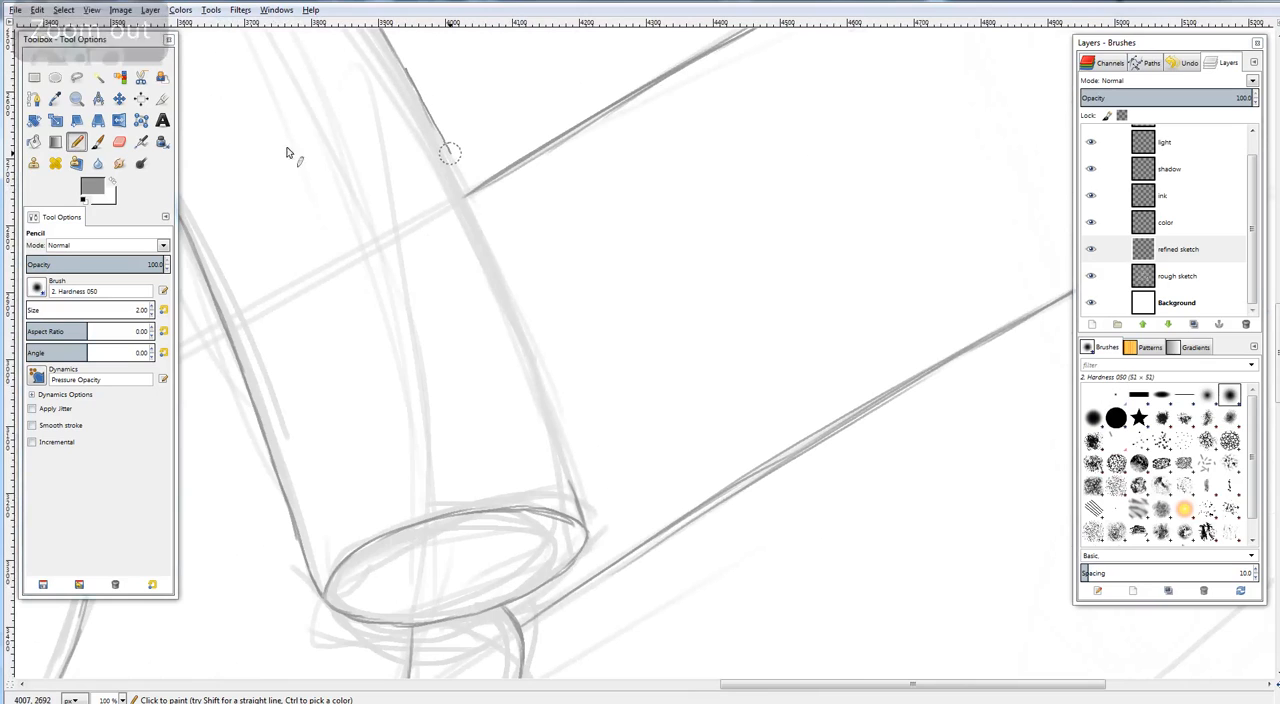
Restore the 1. Pixel brush for the pencil and finish the right-hand arm's outer edge down to the paw opening
click(72, 142)
click(40, 290)
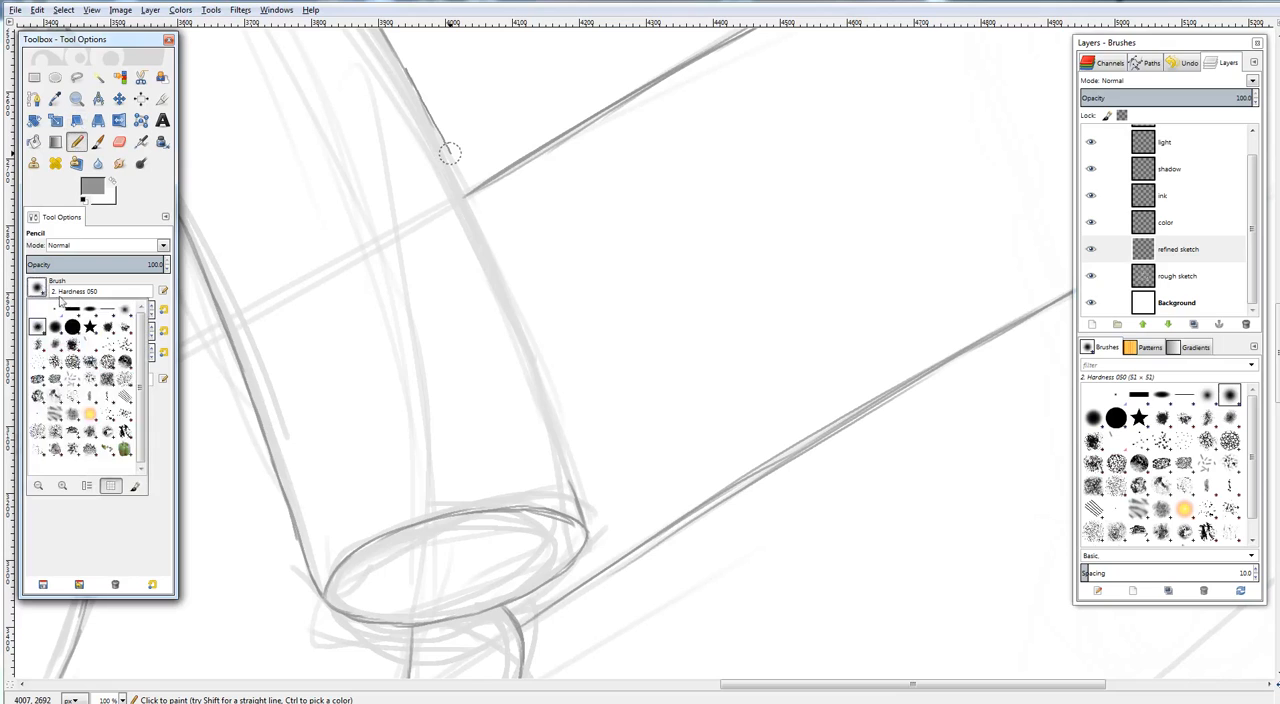
click(53, 311)
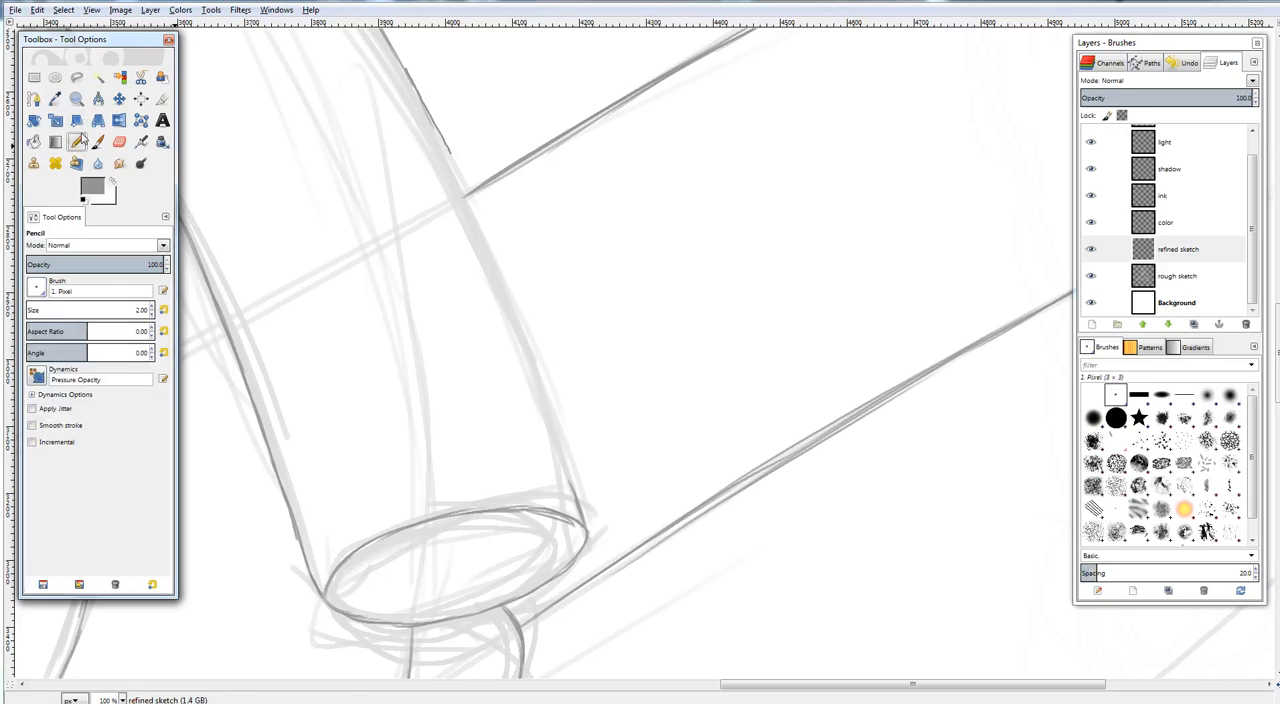
drag(426, 107, 461, 183)
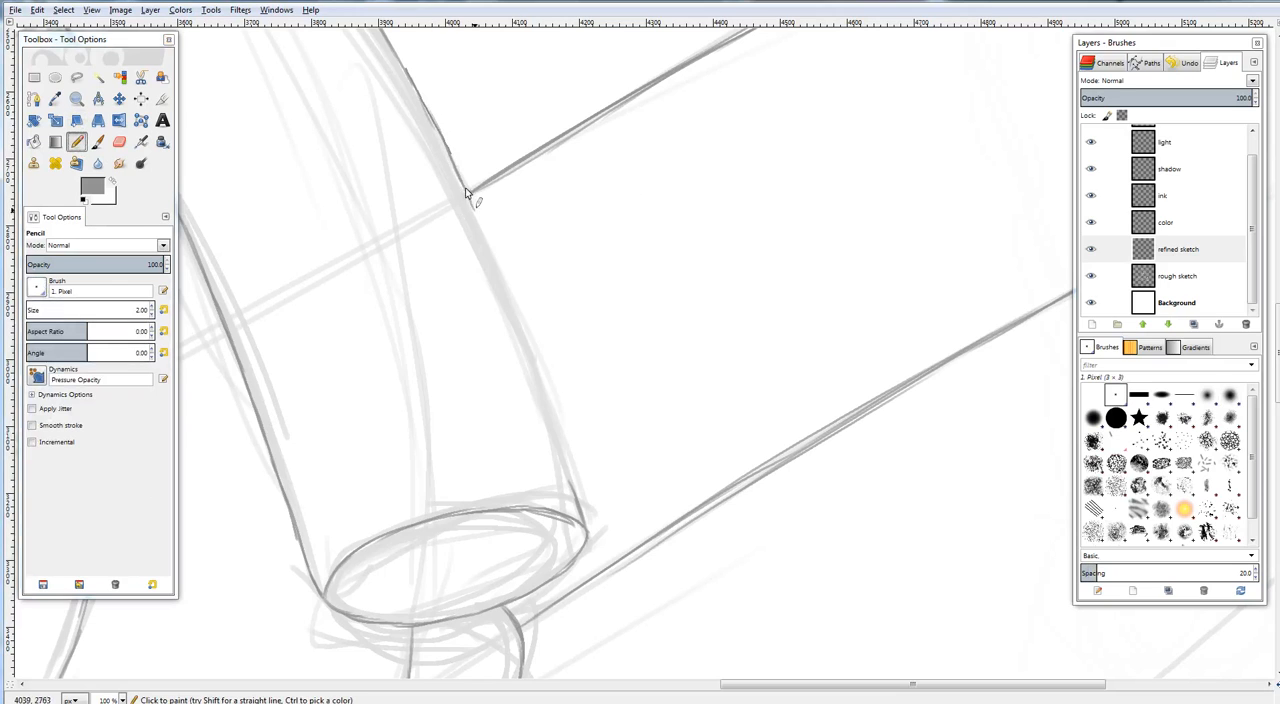
mouse_move(480, 234)
mouse_down()
mouse_move(499, 268)
mouse_move(471, 205)
mouse_move(536, 352)
mouse_move(495, 260)
mouse_move(577, 496)
mouse_up()
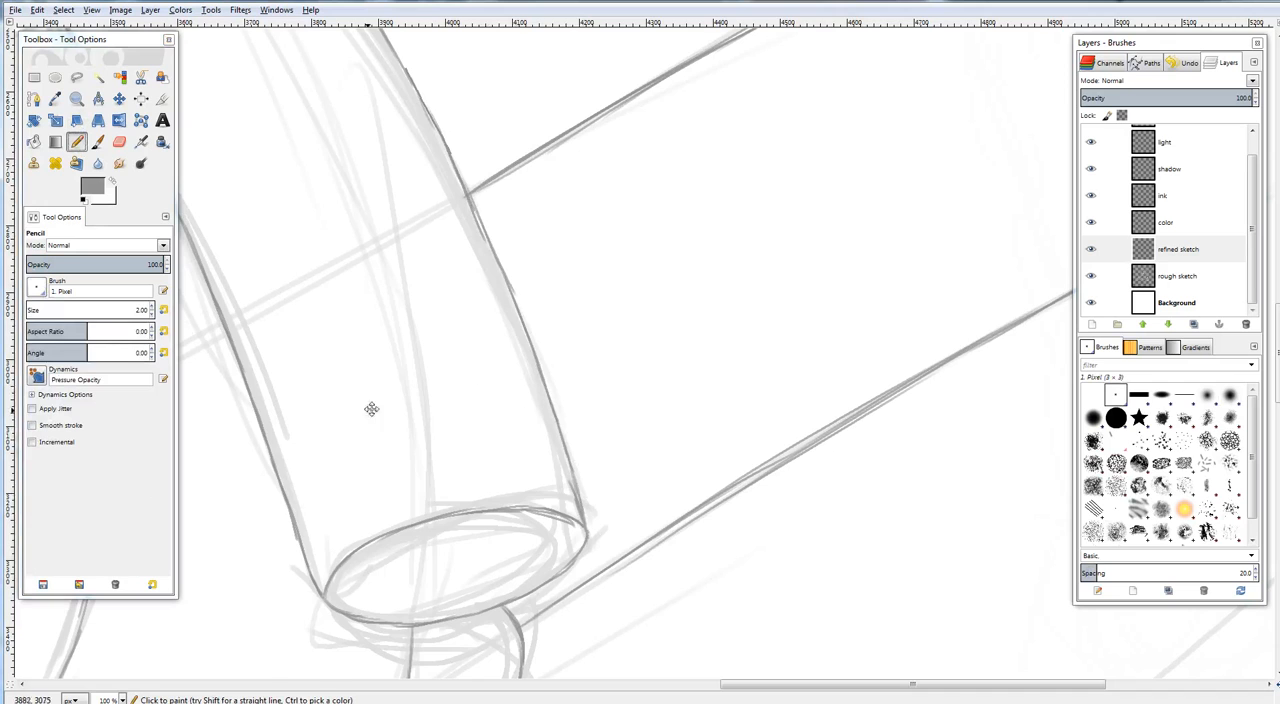
Compare the whole drawing with and without the rough sketch layer, and leave that layer hidden
drag(371, 409, 659, 258)
key(minus)
key(minus)
key(minus)
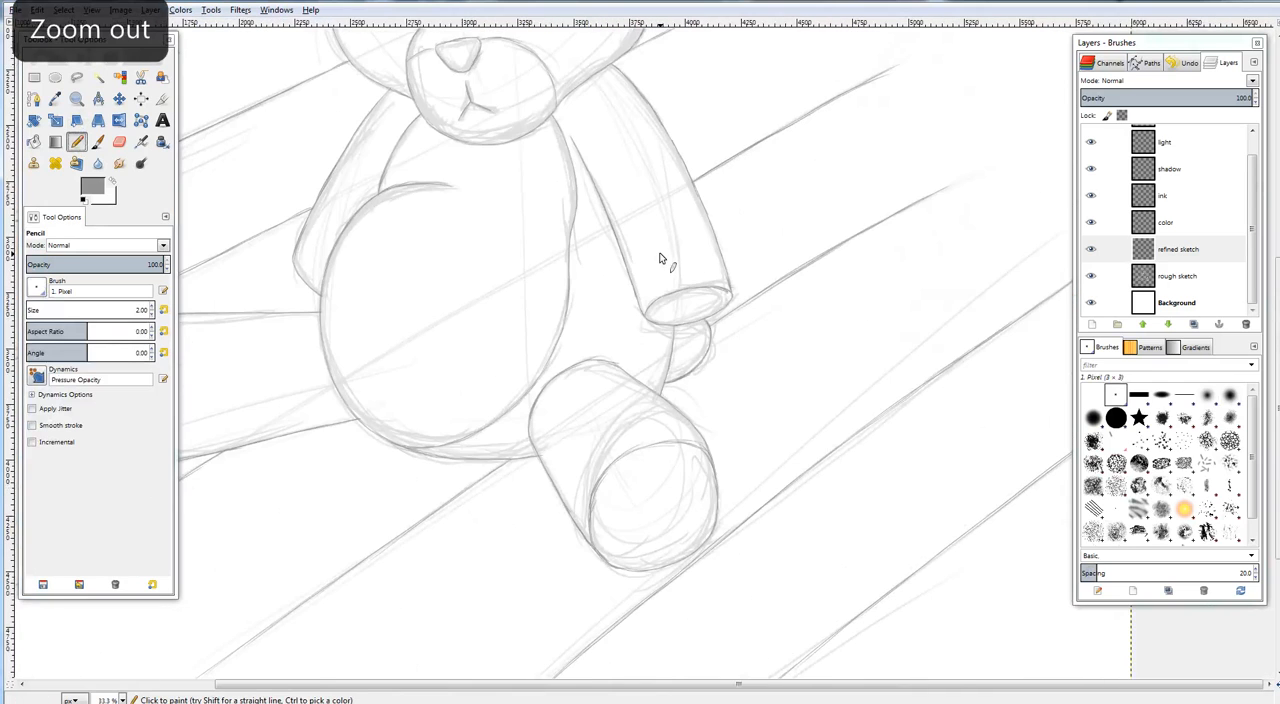
key(shift+ctrl+j)
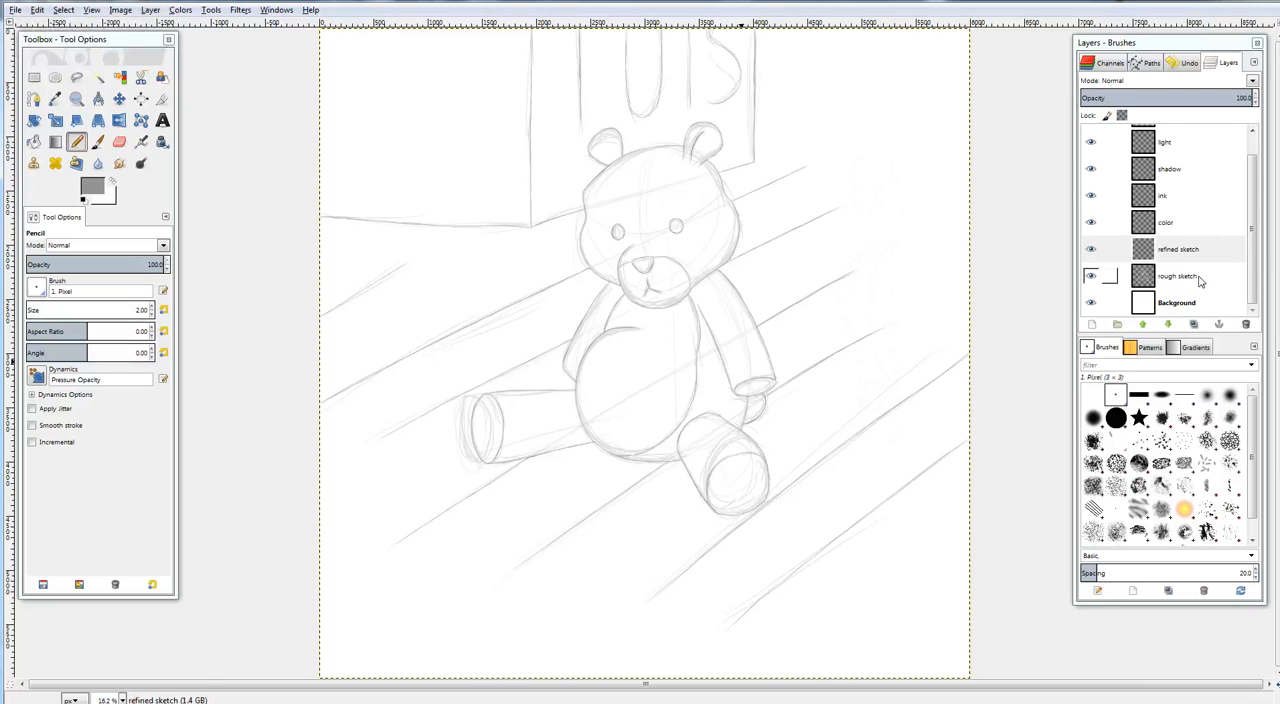
click(1091, 277)
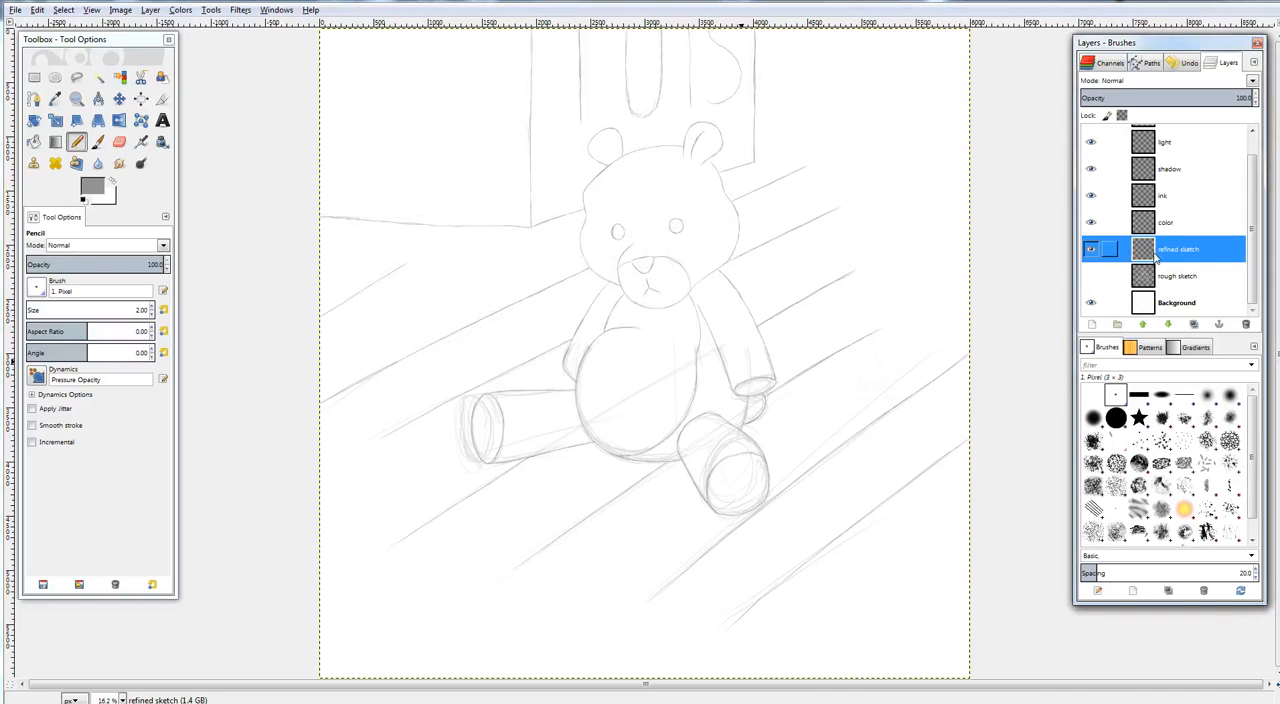
click(1091, 277)
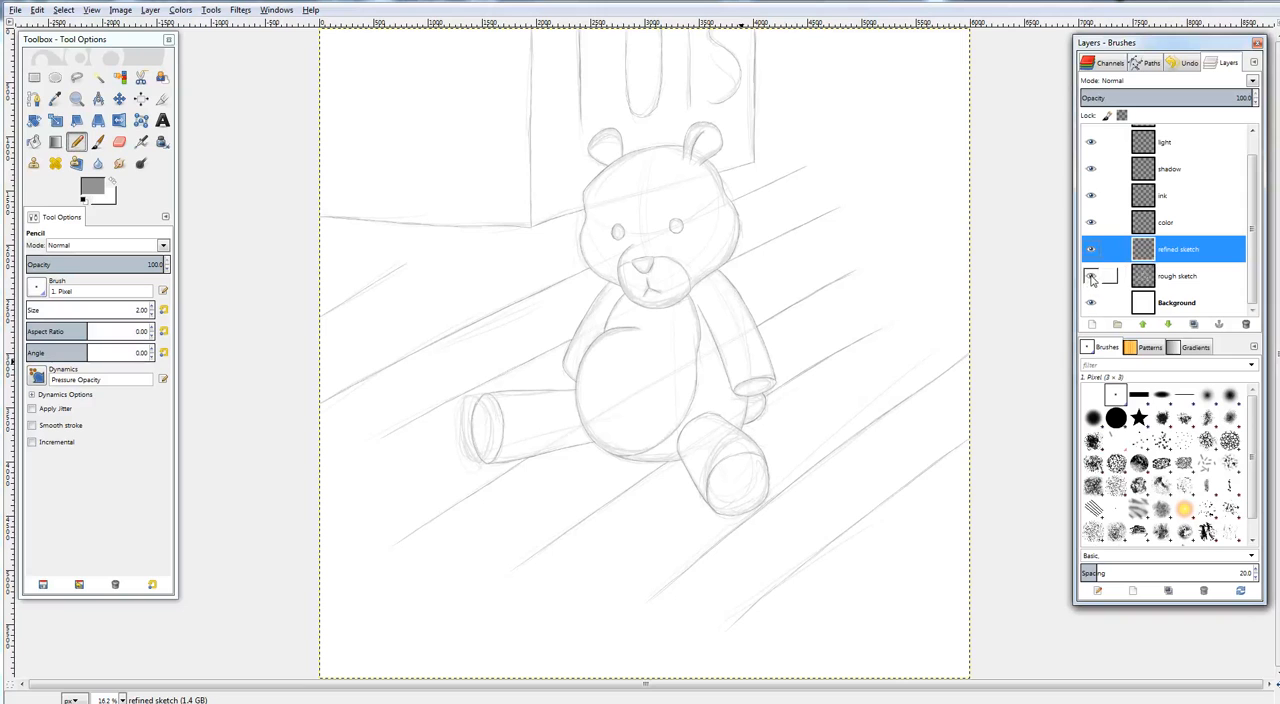
click(1091, 277)
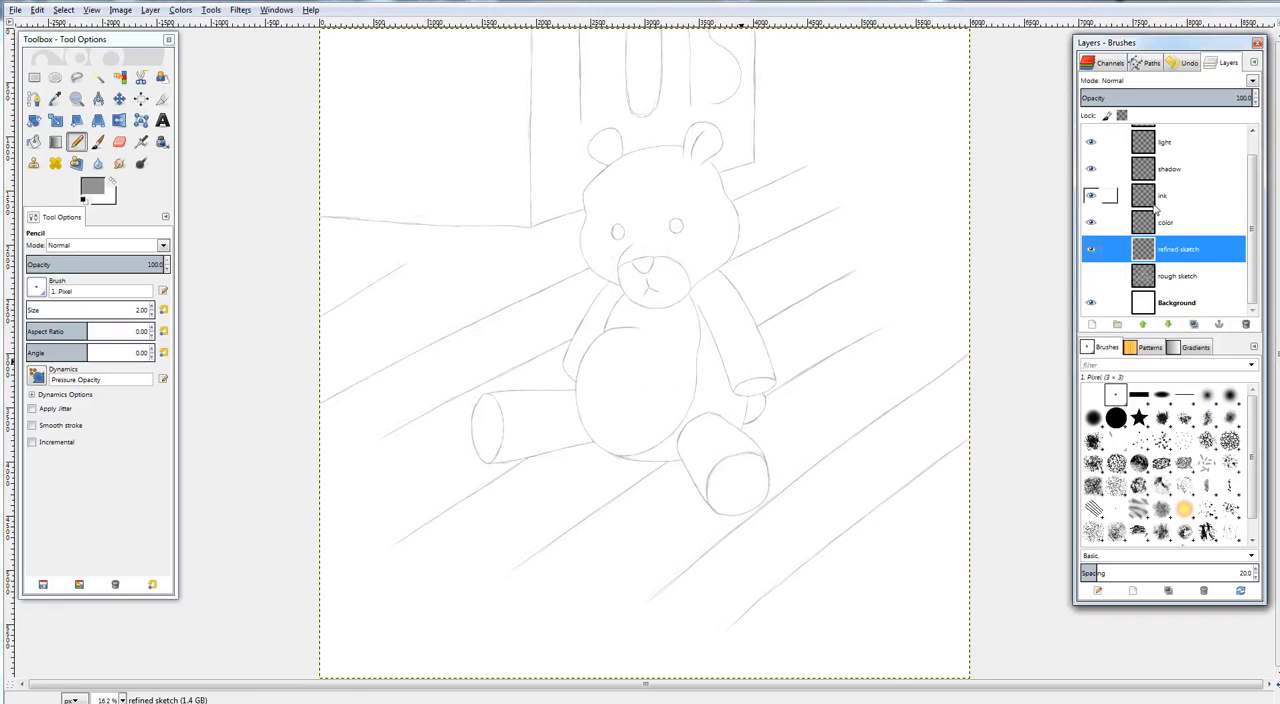
Draw the curved inner fold inside the bear's left-hand ear, from its upper middle down to the head outline
drag(835, 306, 739, 331)
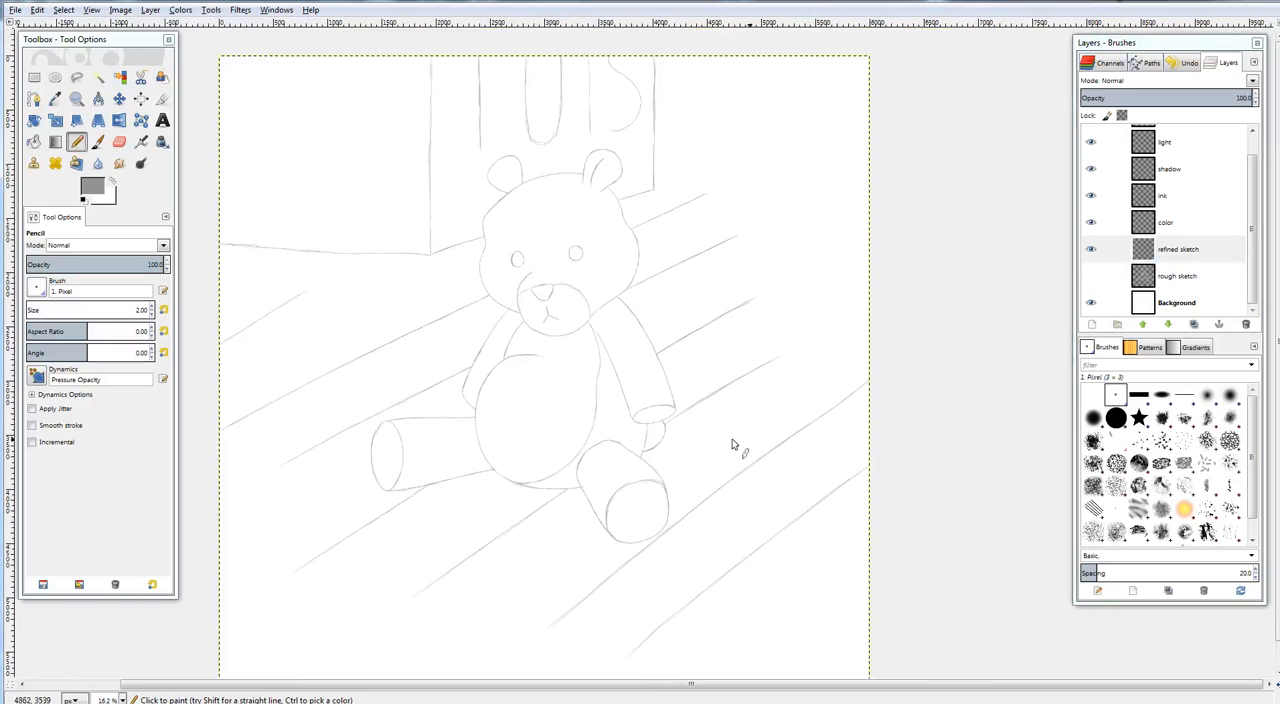
drag(713, 427, 758, 420)
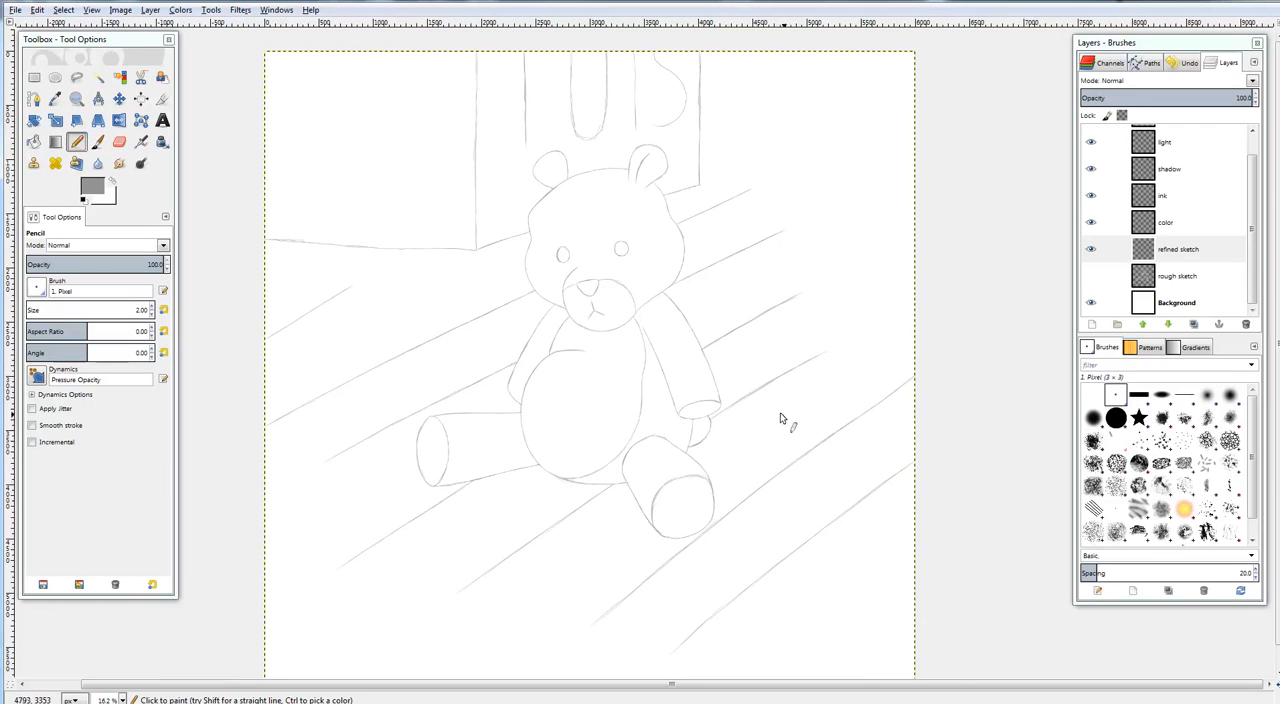
drag(722, 404, 799, 432)
scroll(729, 323, up, 3)
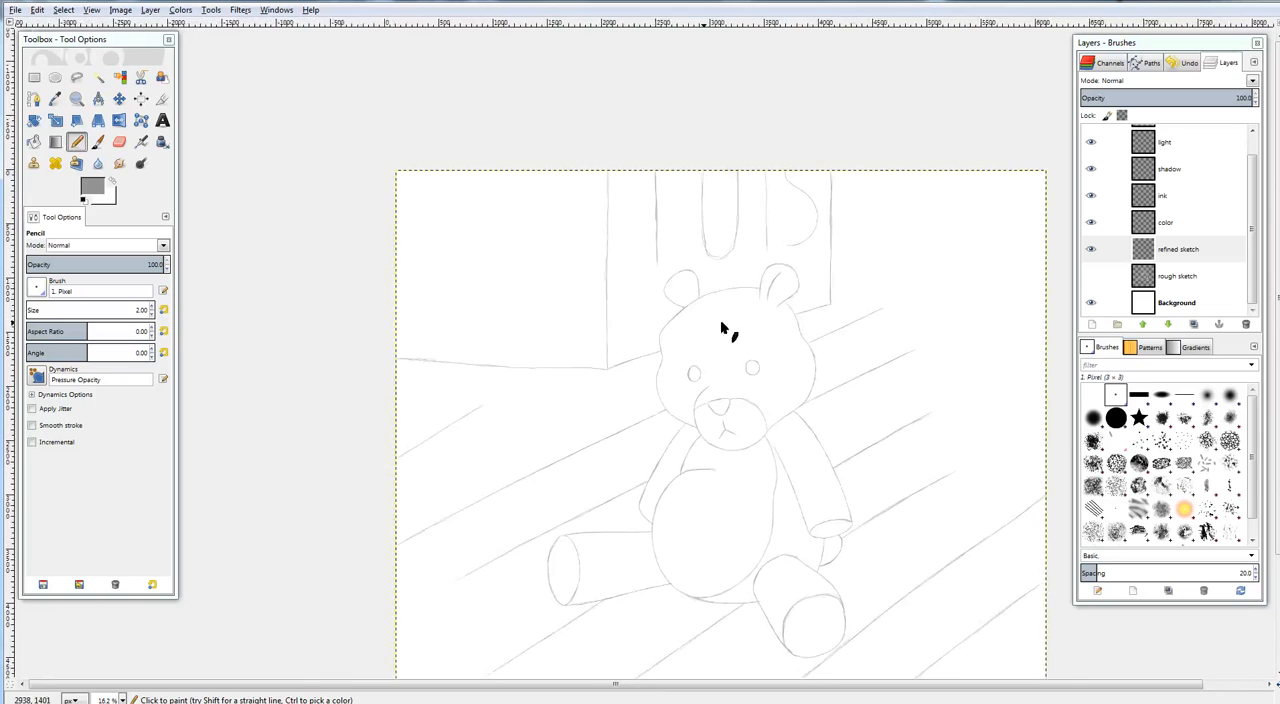
scroll(722, 328, up, 3)
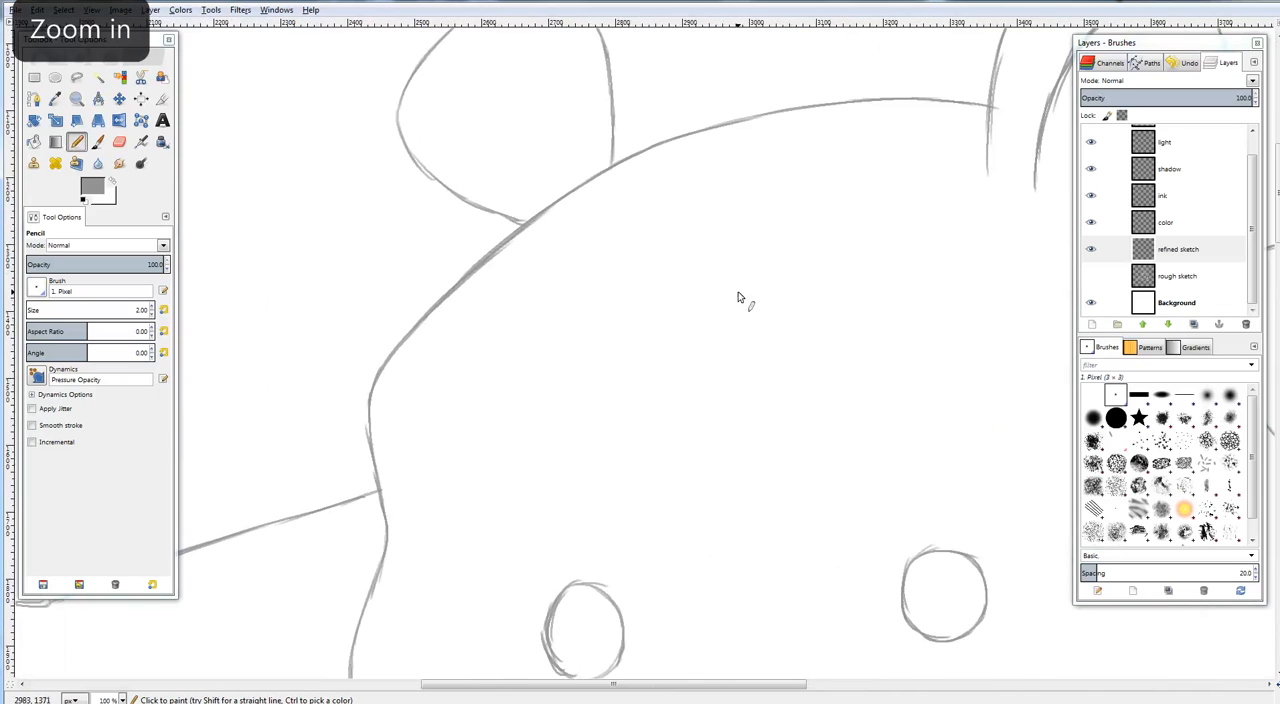
scroll(738, 297, up, 1)
scroll(417, 323, up, 3)
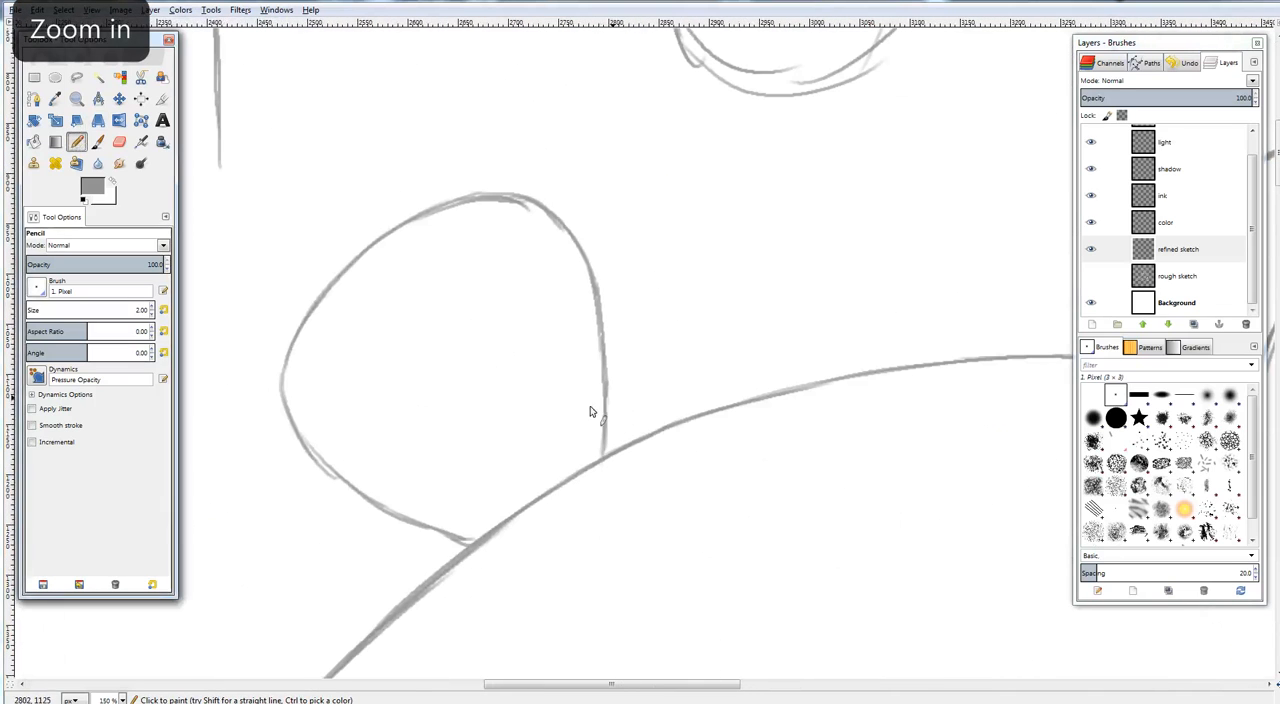
mouse_move(430, 270)
mouse_down()
mouse_move(482, 307)
mouse_move(490, 337)
mouse_up()
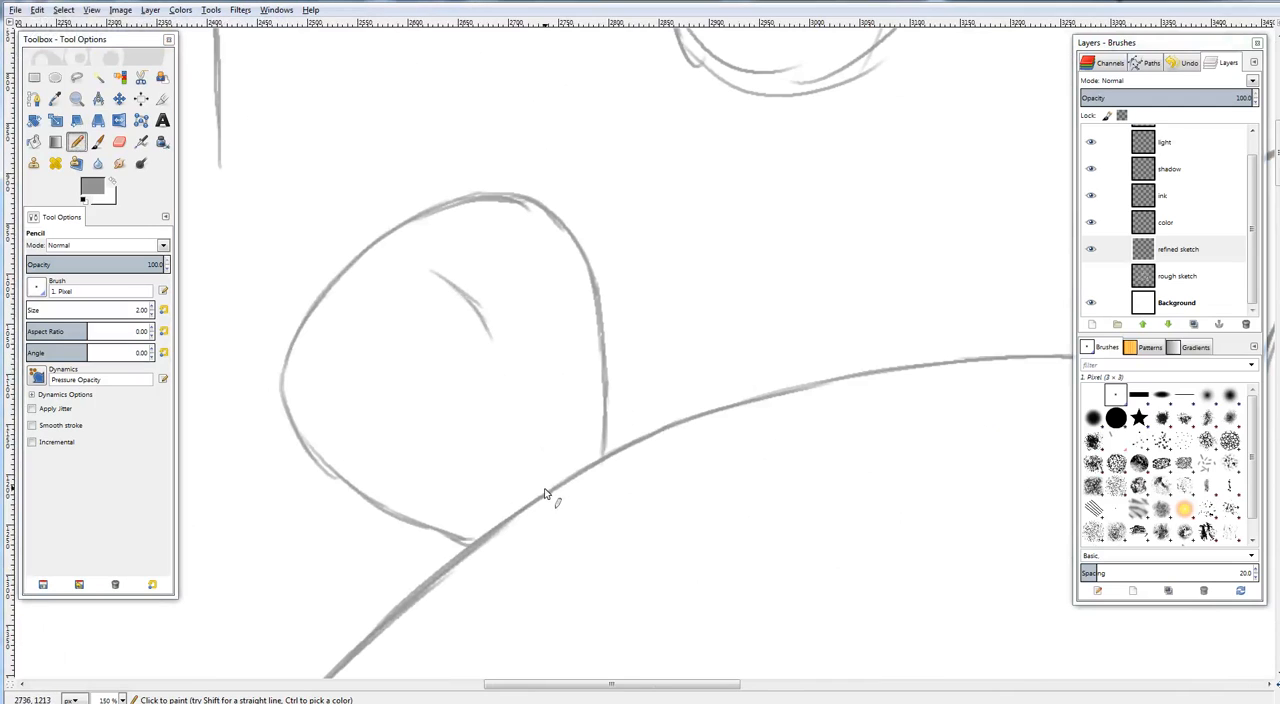
drag(542, 494, 528, 437)
mouse_move(452, 283)
mouse_down()
mouse_move(500, 345)
mouse_move(523, 408)
mouse_up()
Draw a short arched eyebrow above each of the bear's eyes with the Pencil tool
drag(703, 461, 563, 279)
scroll(563, 279, down, 2)
drag(612, 395, 582, 290)
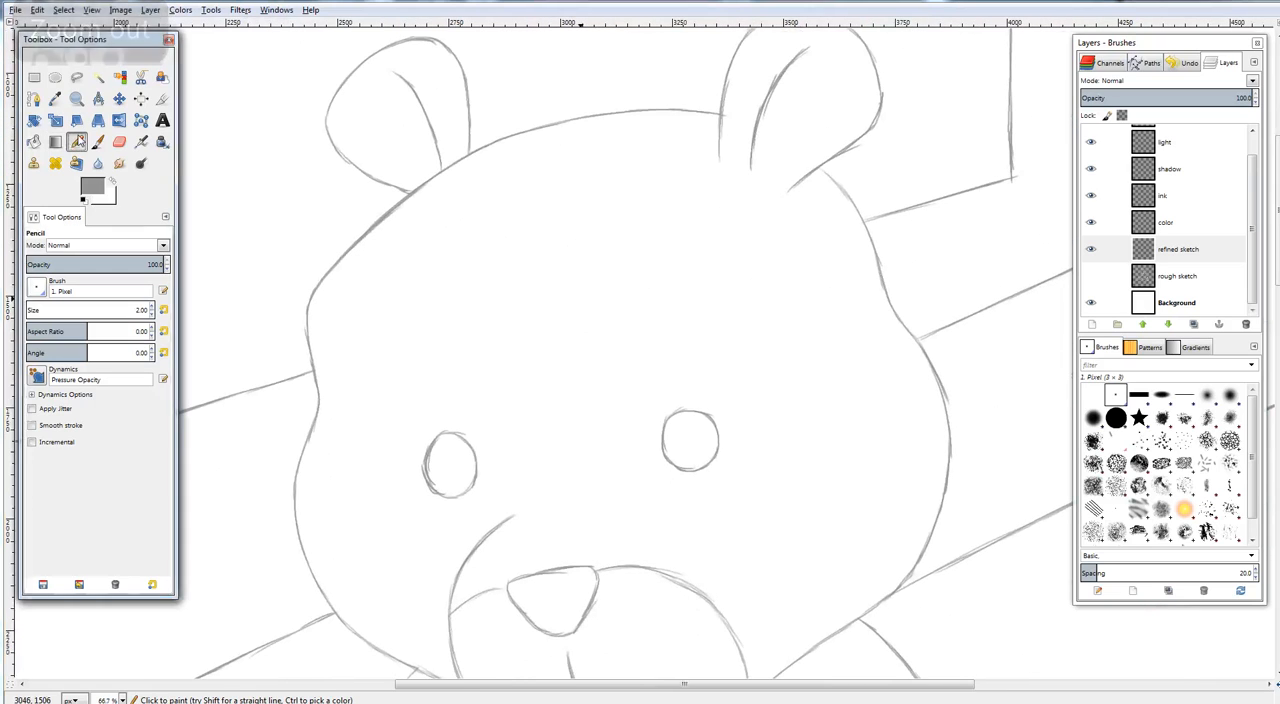
click(79, 142)
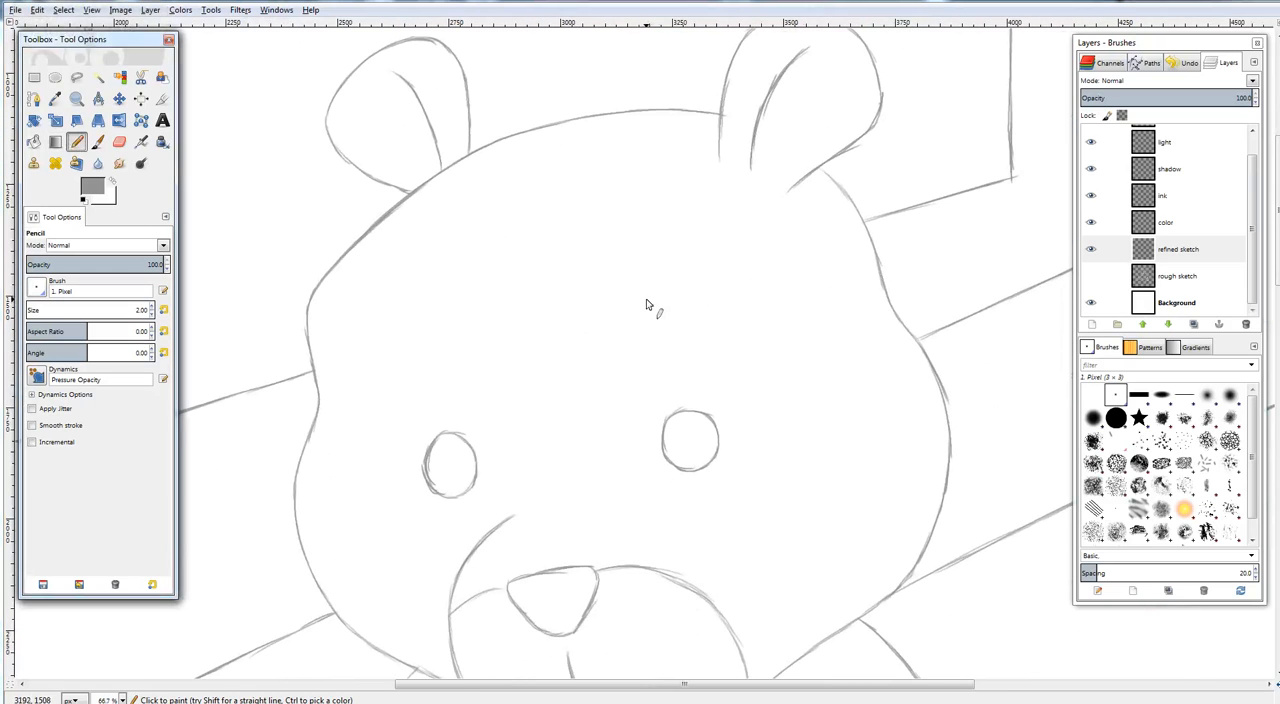
drag(659, 297, 710, 292)
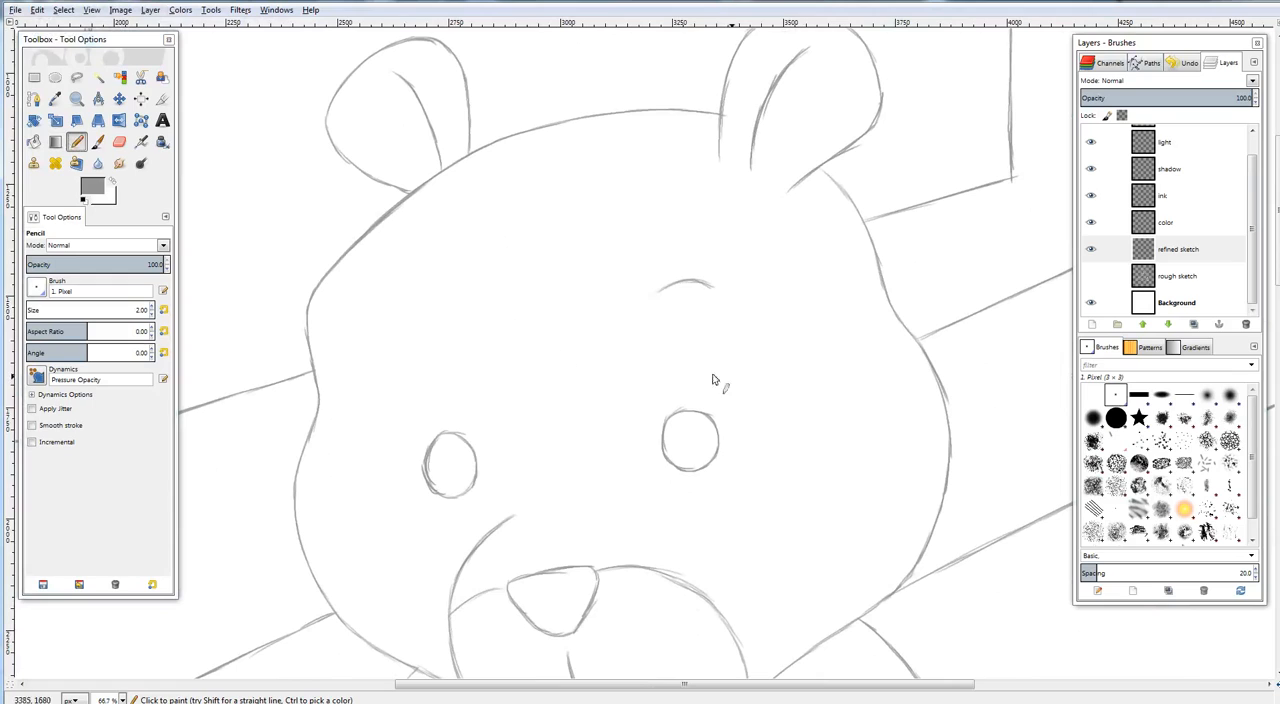
mouse_move(393, 321)
mouse_down()
mouse_move(433, 308)
mouse_move(394, 324)
mouse_move(456, 314)
mouse_up()
drag(654, 296, 678, 287)
Draw a dashed line of stitch marks down the middle of the bear's forehead, undoing a misplaced stroke along the way
drag(713, 349, 483, 389)
drag(400, 427, 482, 417)
click(78, 143)
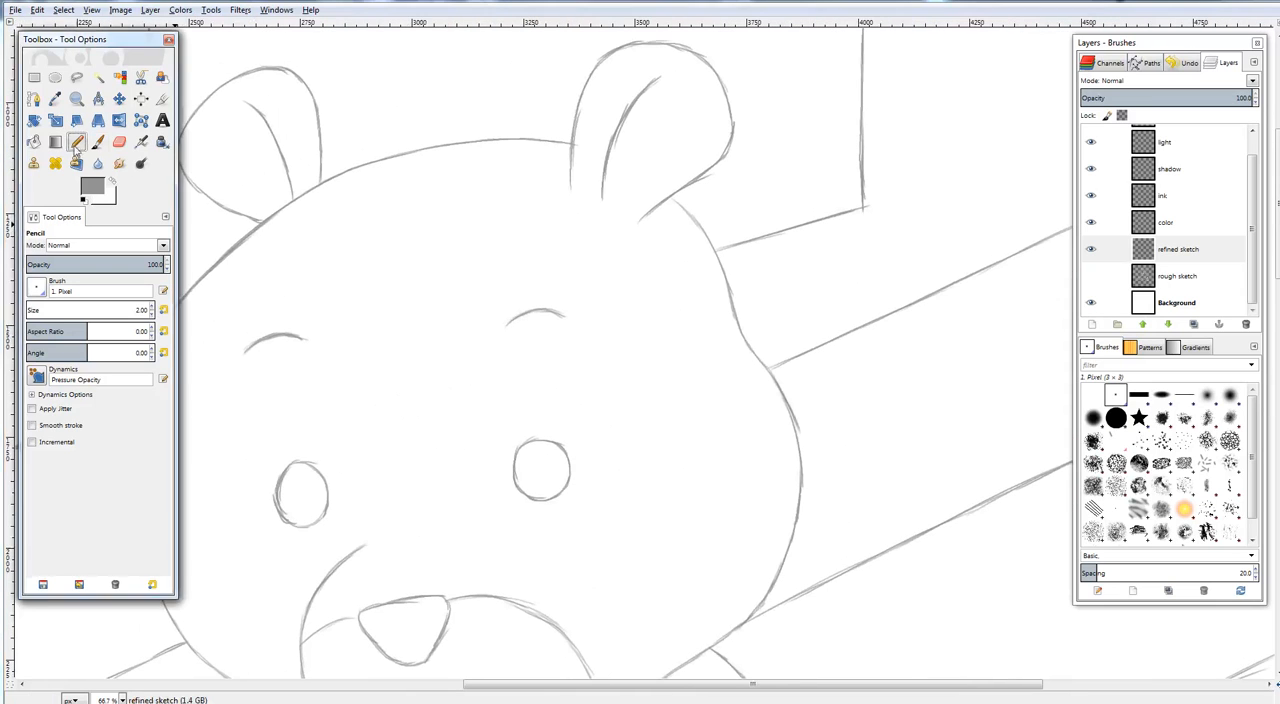
drag(538, 236, 632, 164)
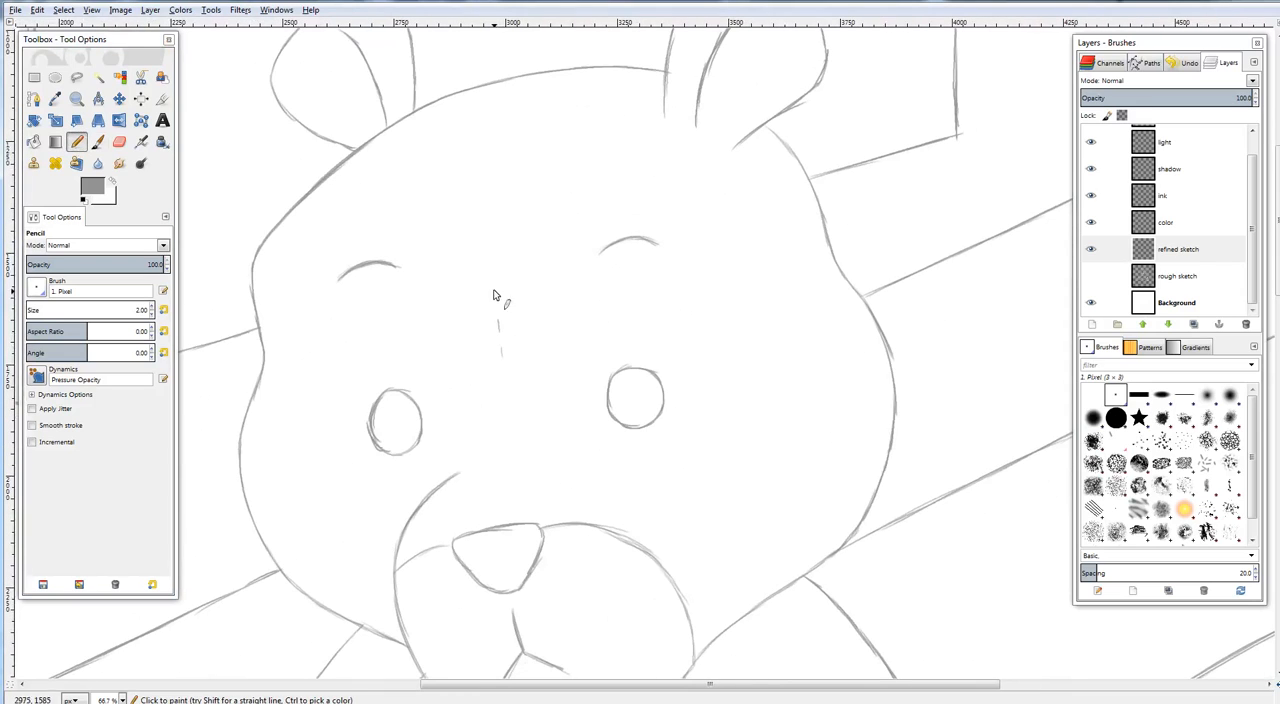
drag(494, 297, 483, 249)
drag(485, 160, 505, 123)
key(ctrl+z)
drag(536, 94, 541, 89)
scroll(612, 380, down, 3)
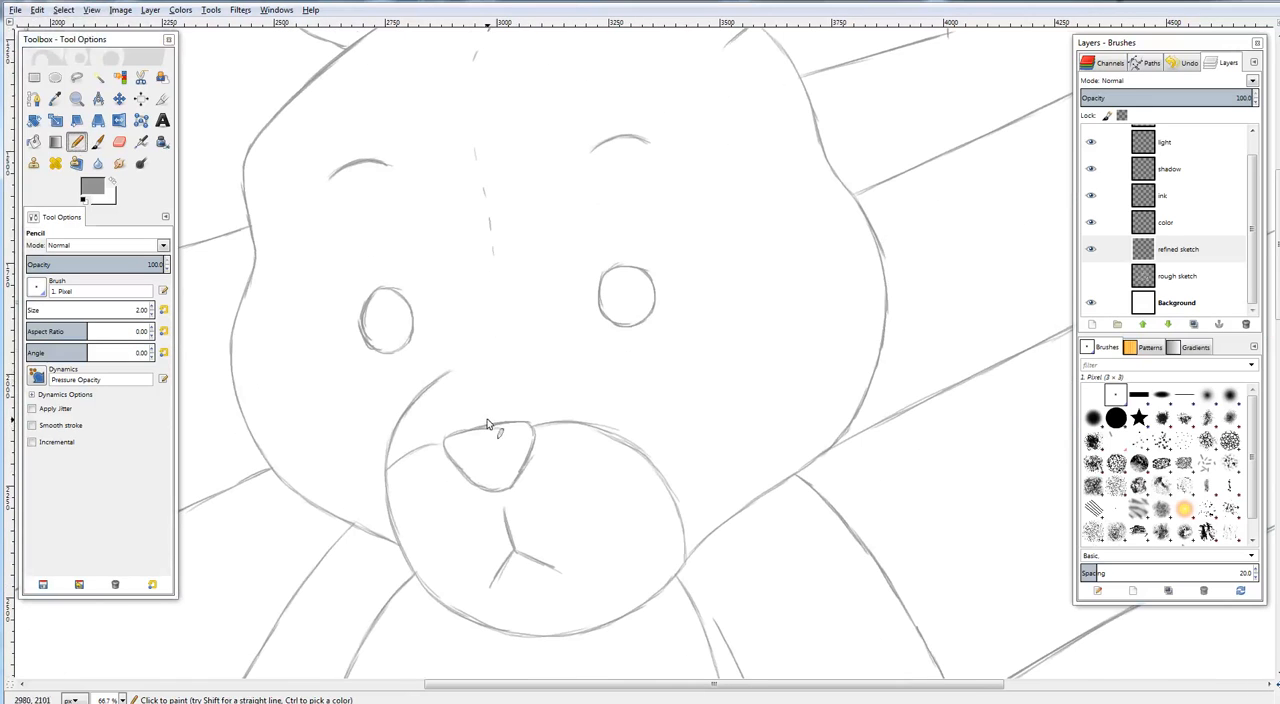
Review the refined lines around the bear's face and arms, and across the whole canvas
drag(698, 250, 760, 364)
drag(755, 302, 737, 183)
scroll(747, 195, down, 6)
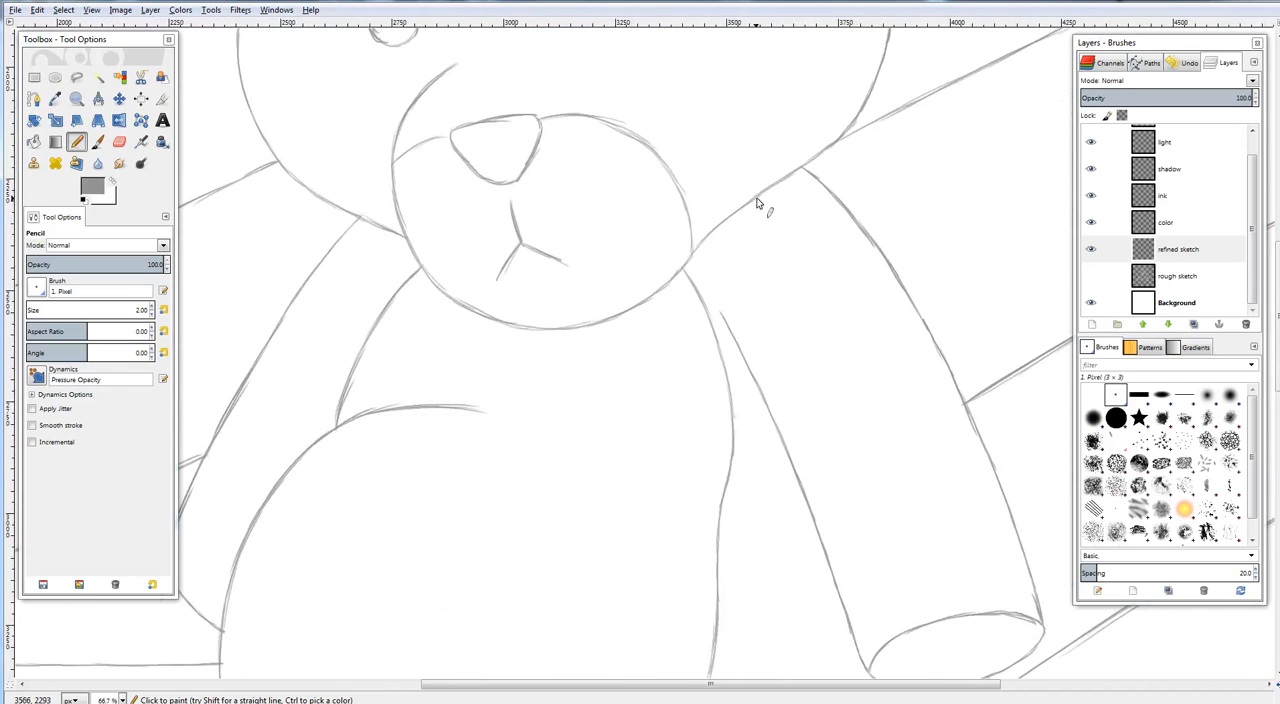
drag(628, 408, 846, 306)
drag(880, 225, 766, 409)
drag(1055, 55, 940, 283)
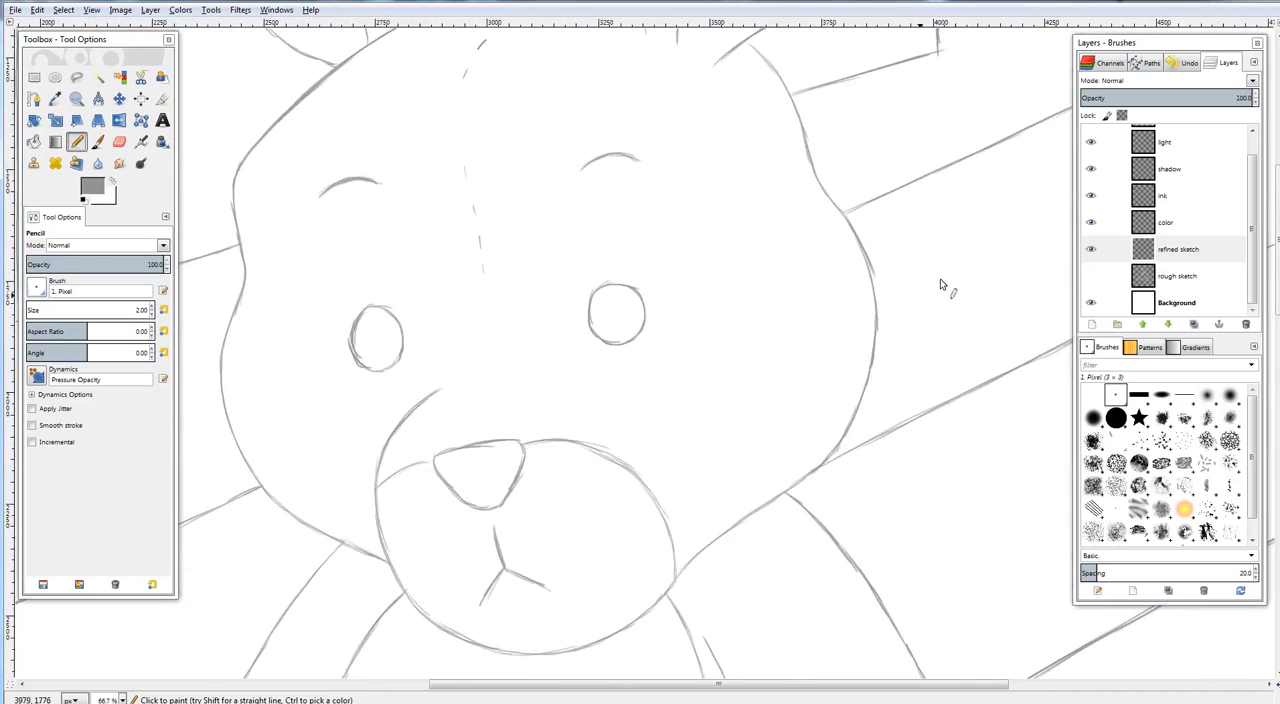
mouse_move(832, 312)
mouse_down()
mouse_move(829, 380)
mouse_move(856, 438)
mouse_up()
mouse_move(828, 284)
mouse_down()
mouse_move(751, 237)
mouse_move(719, 184)
mouse_up()
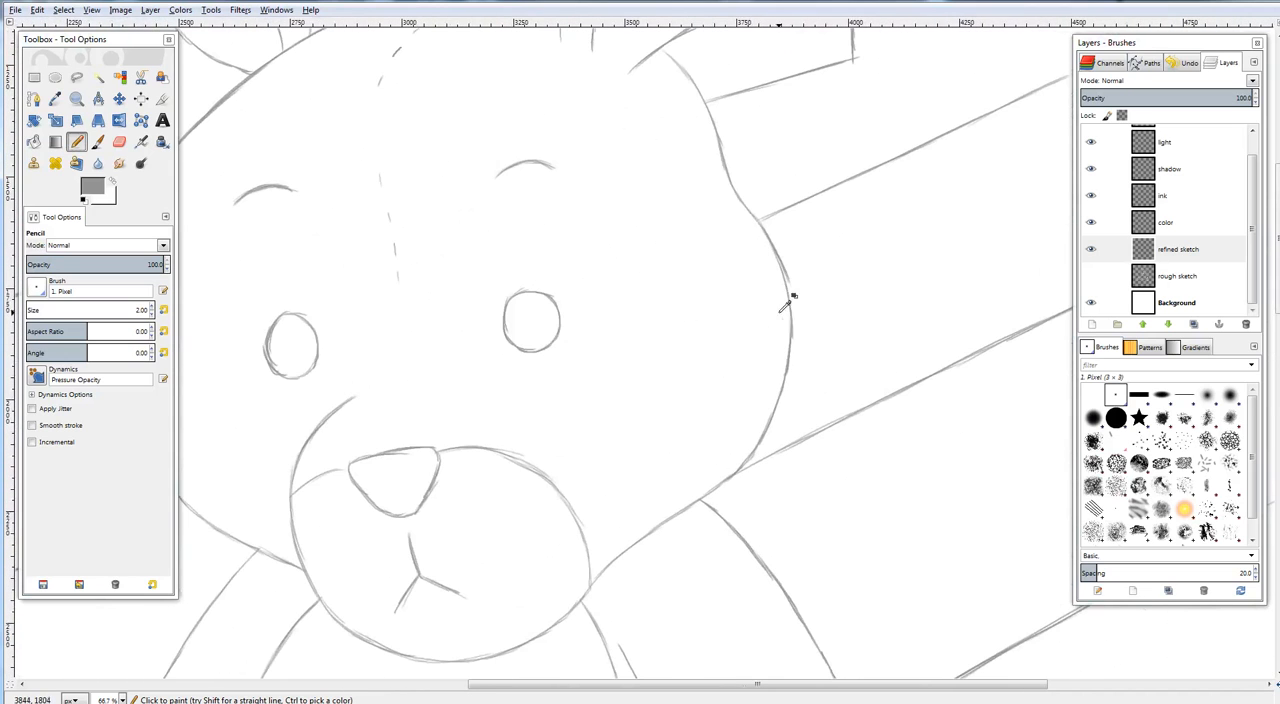
key(ctrl+shift+j)
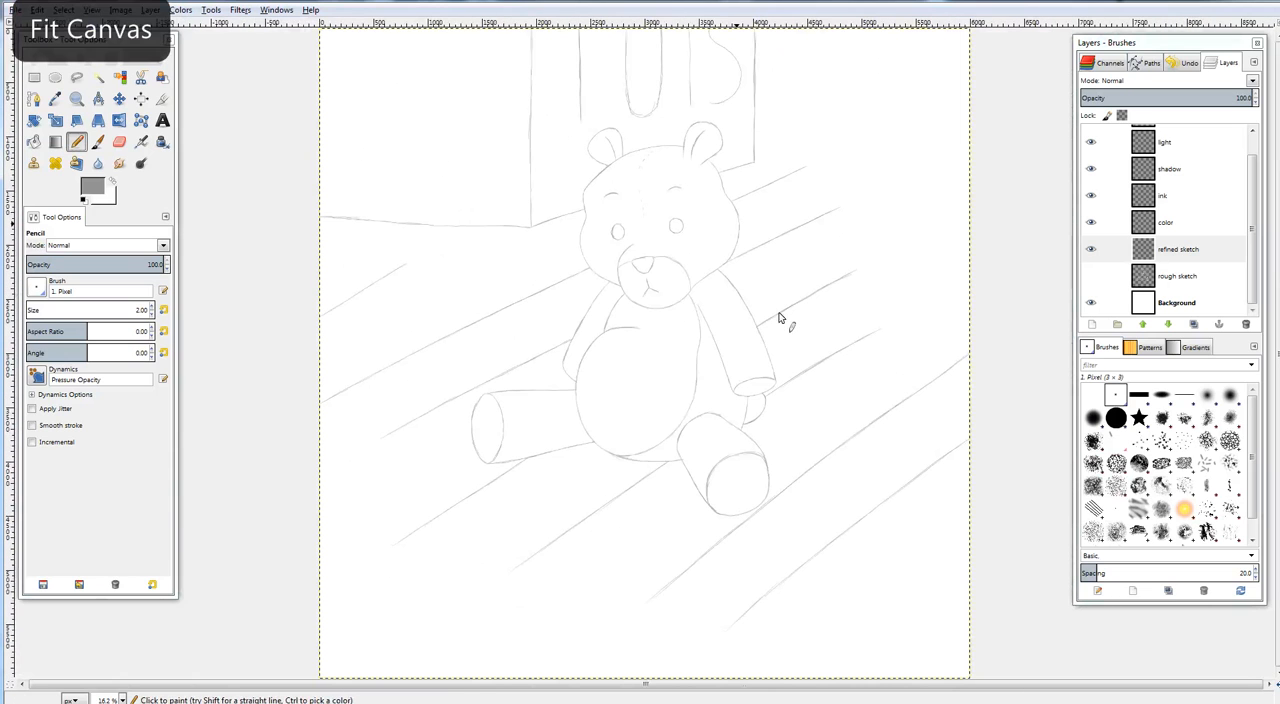
drag(828, 395, 794, 271)
drag(718, 286, 758, 337)
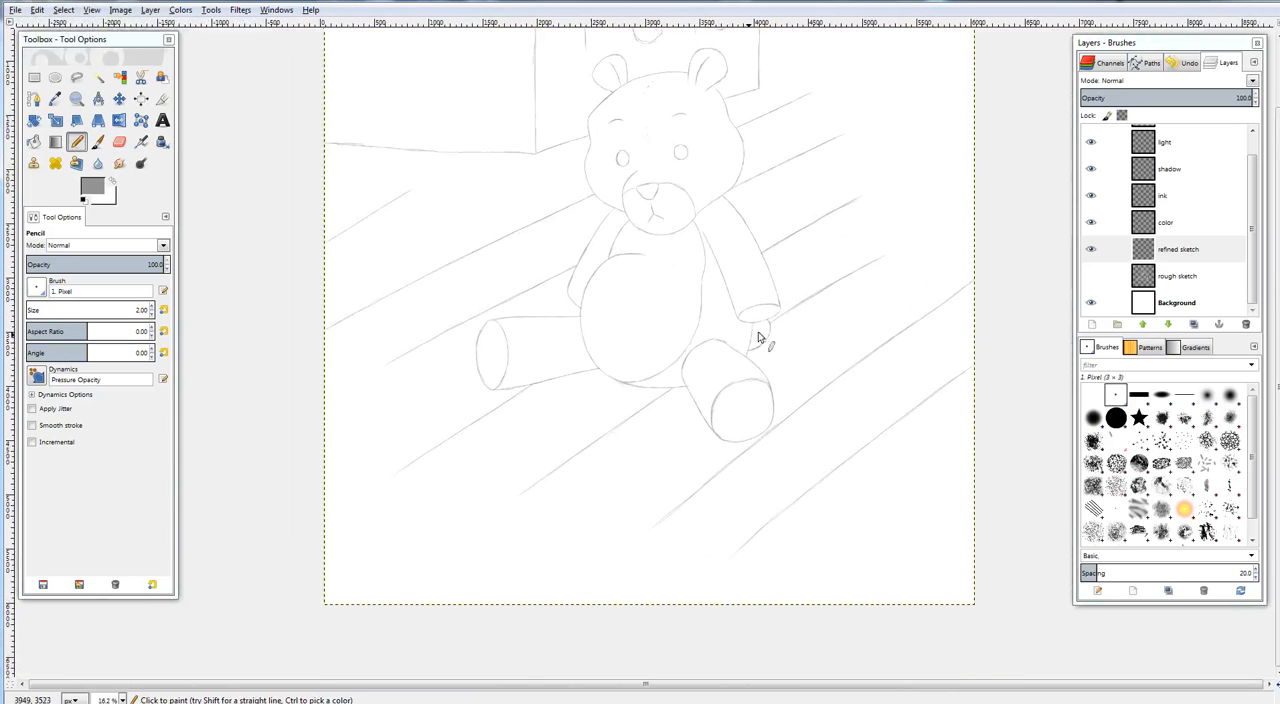
Draw a column of short dashed stitch marks up the left-hand side of the bear's belly
mouse_move(674, 340)
mouse_down()
mouse_move(776, 302)
mouse_move(746, 355)
mouse_move(654, 400)
mouse_up()
key(plus)
key(plus)
key(plus)
key(plus)
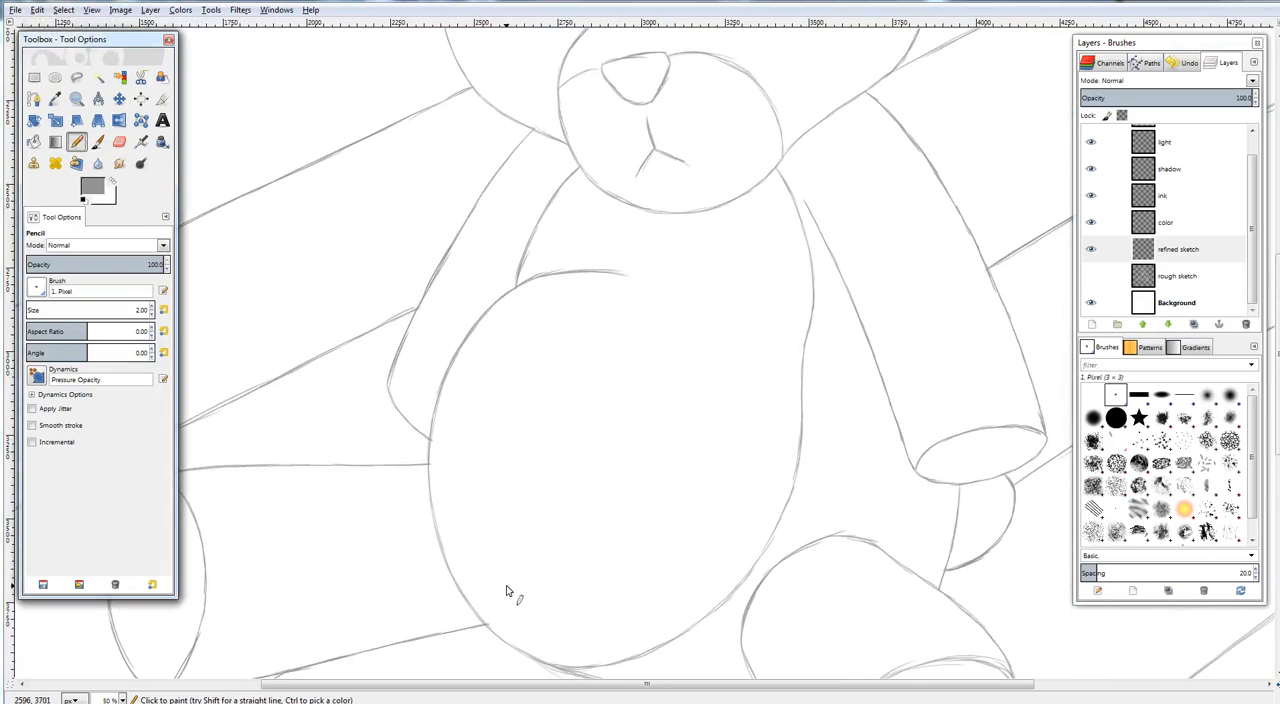
drag(506, 585, 505, 576)
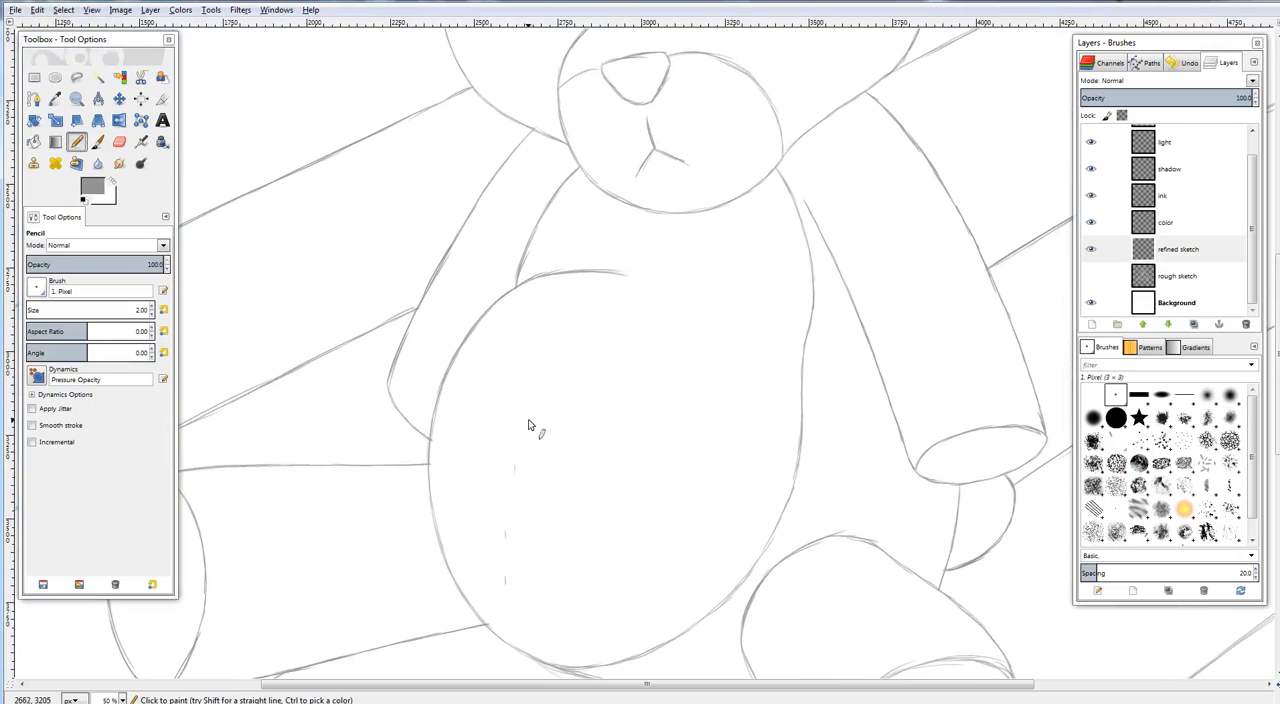
drag(509, 512, 509, 500)
drag(522, 437, 524, 424)
scroll(860, 335, up, 4)
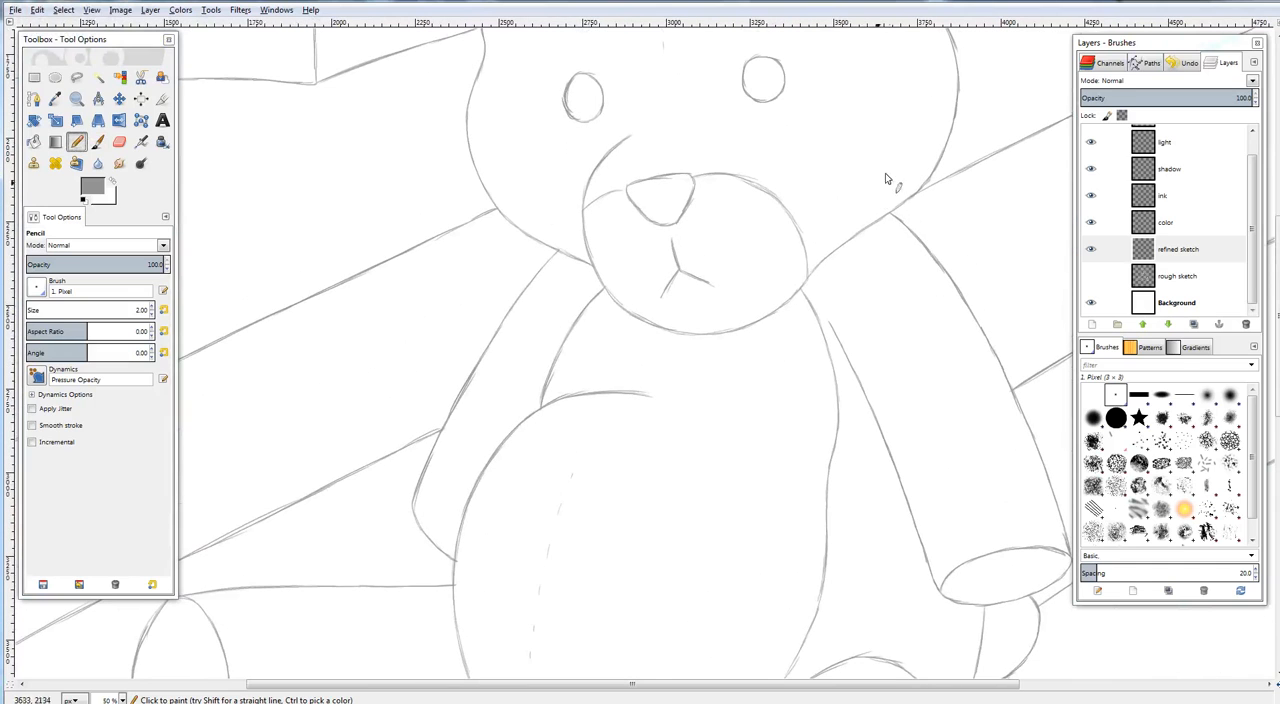
drag(924, 146, 863, 362)
mouse_move(926, 266)
mouse_down()
mouse_move(884, 396)
mouse_move(845, 275)
mouse_up()
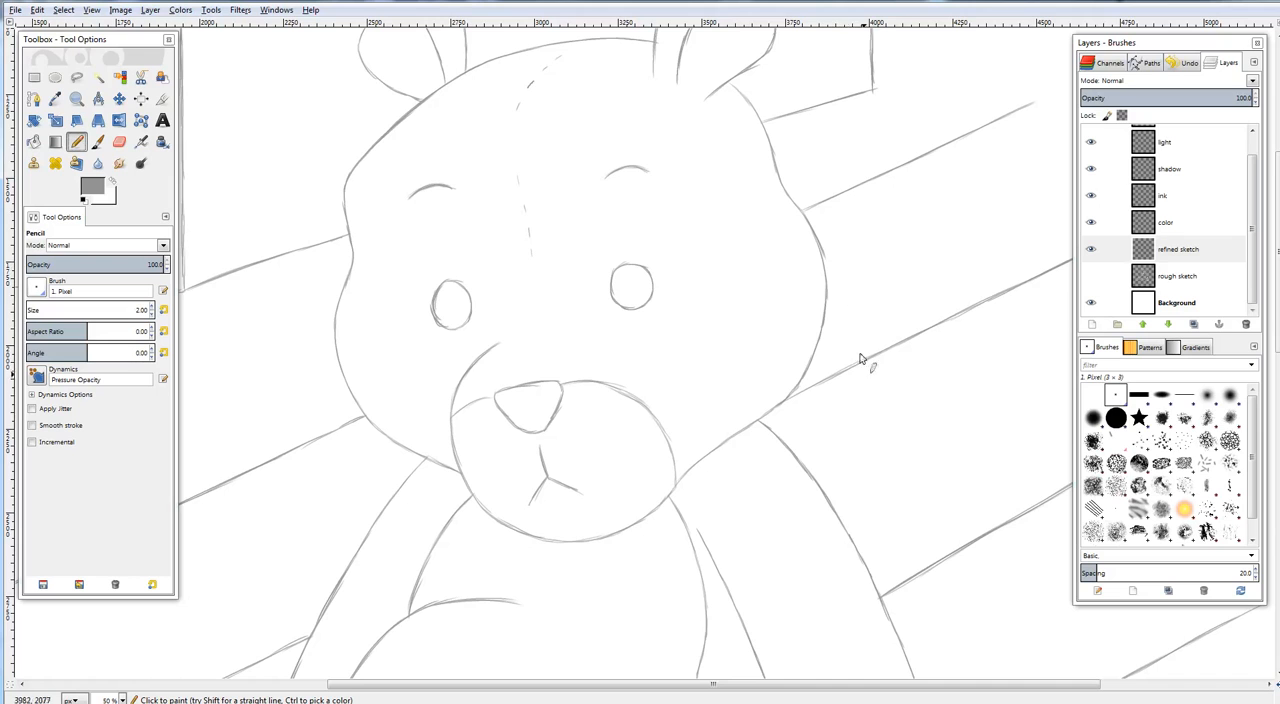
drag(812, 372, 798, 174)
drag(839, 57, 862, 462)
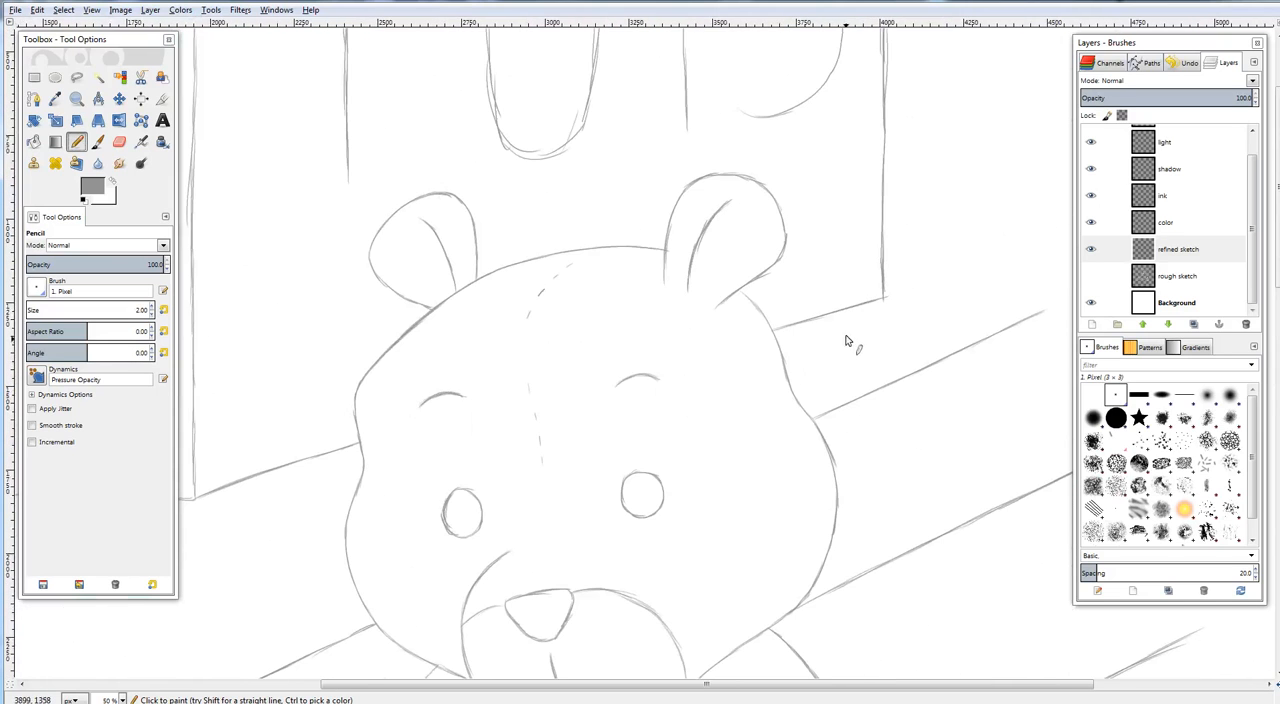
Touch up the lower outer edge of the bear's left-hand ear with the Pencil tool
drag(793, 266, 846, 285)
scroll(804, 346, up, 3)
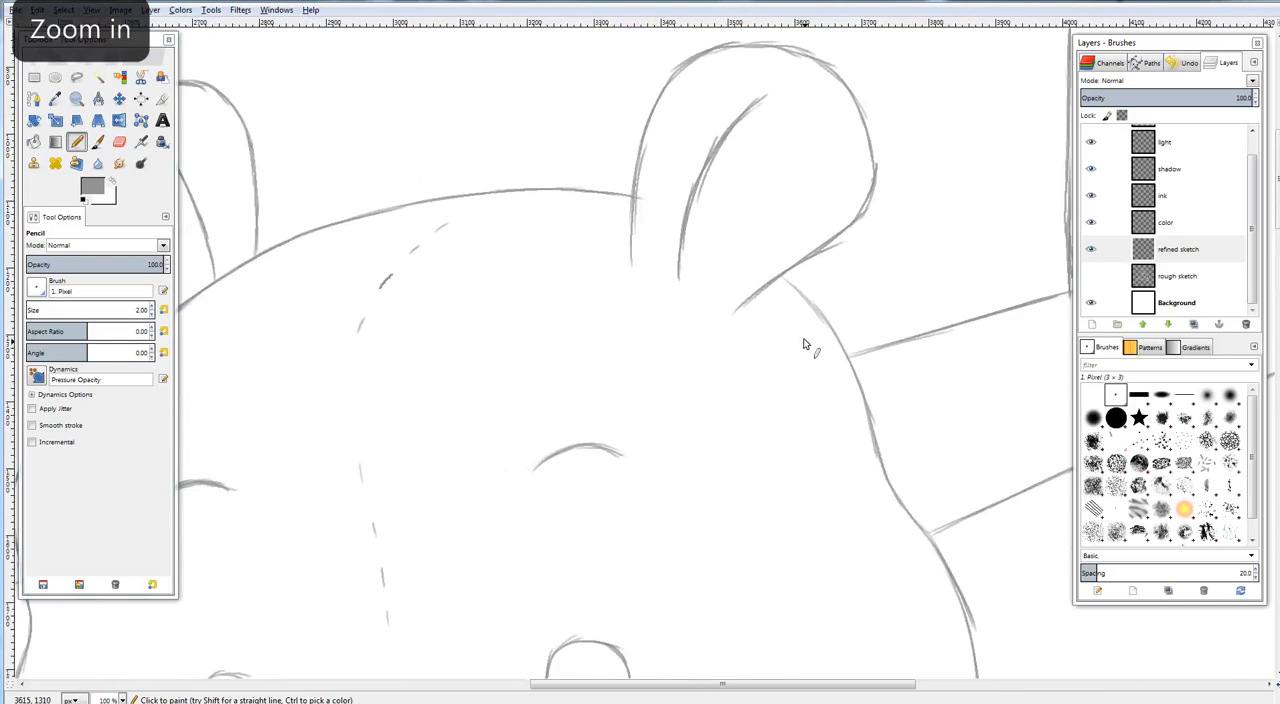
drag(655, 284, 926, 403)
mouse_move(643, 351)
mouse_down()
mouse_move(931, 411)
mouse_move(801, 327)
mouse_up()
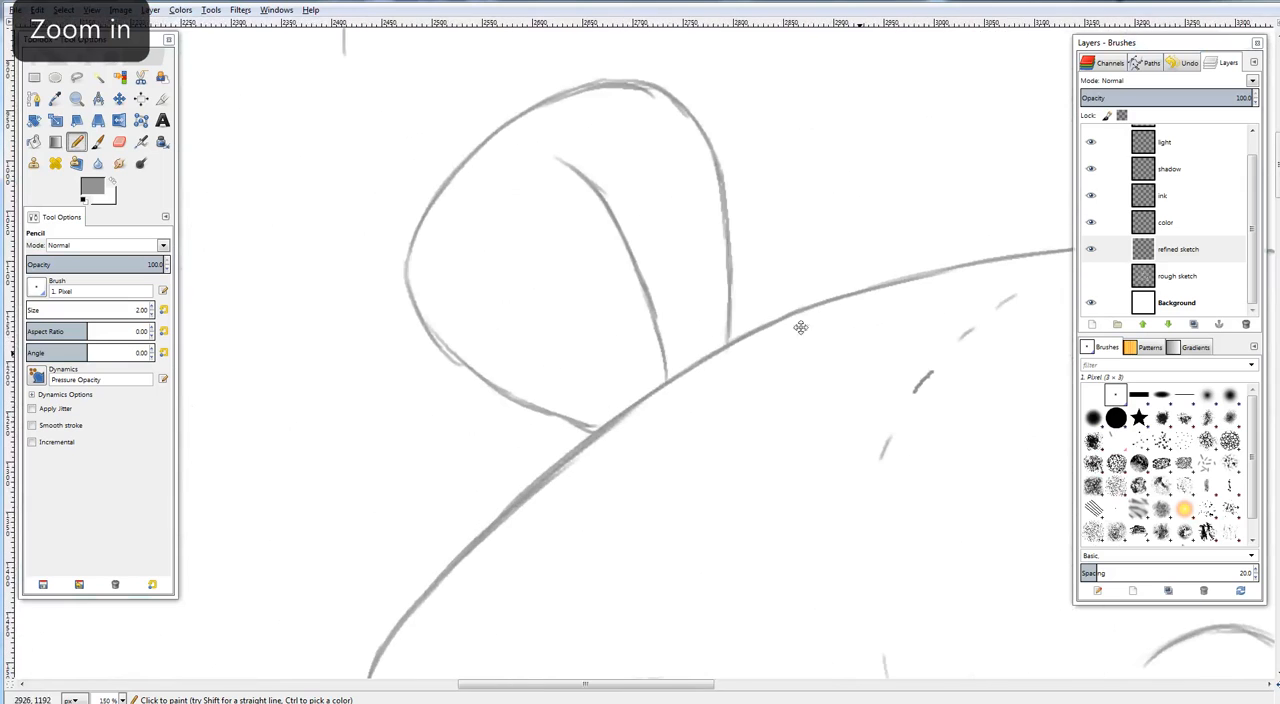
click(79, 143)
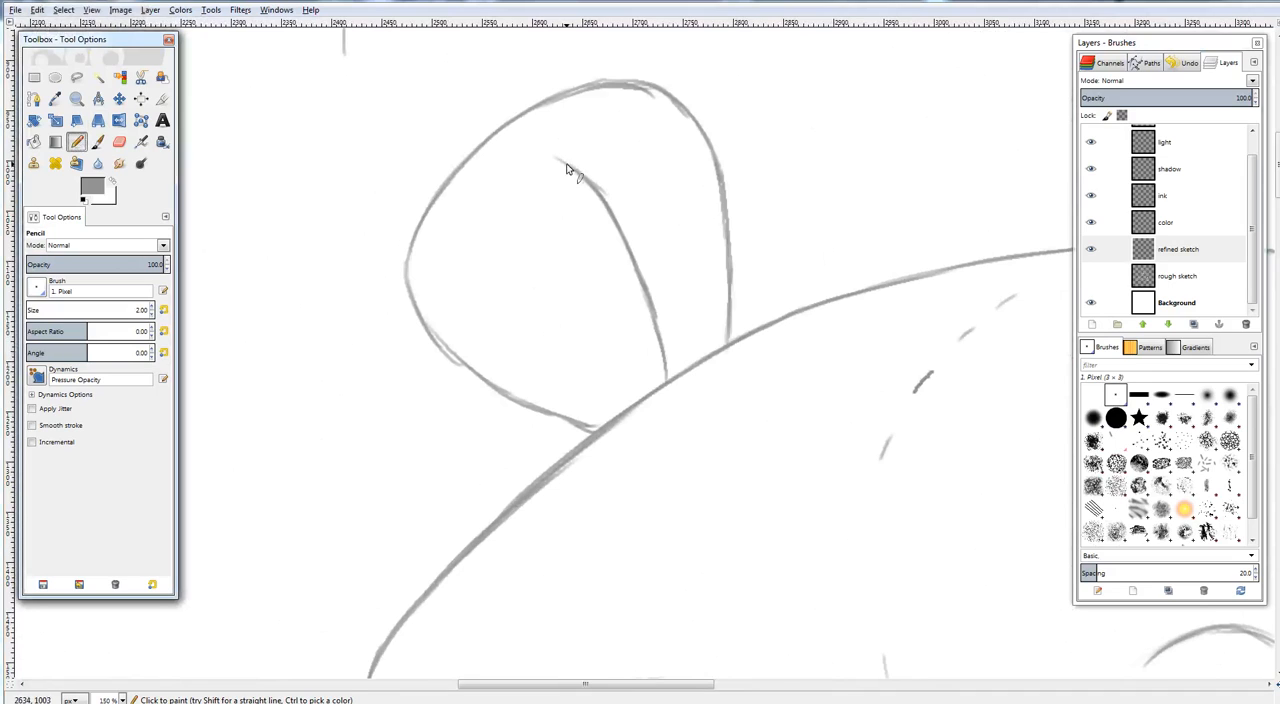
mouse_move(505, 330)
mouse_down()
mouse_move(365, 308)
mouse_move(339, 355)
mouse_up()
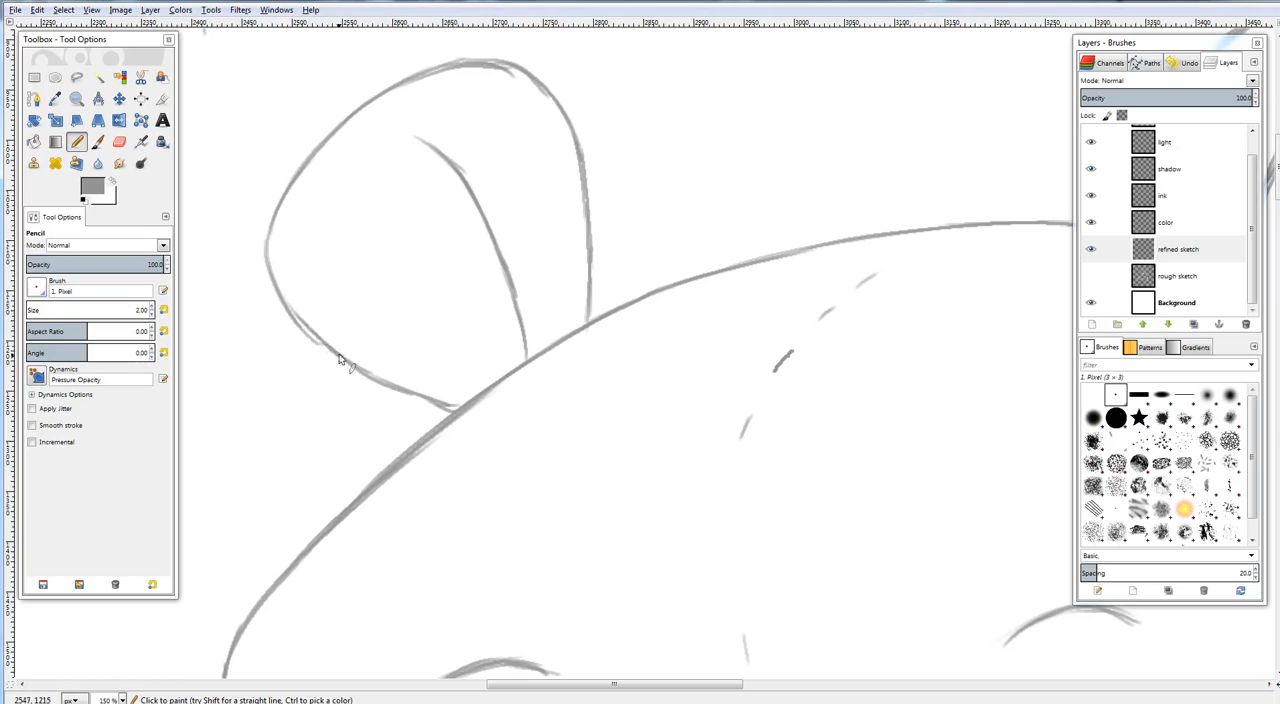
drag(291, 313, 351, 366)
key(minus)
key(minus)
key(minus)
key(minus)
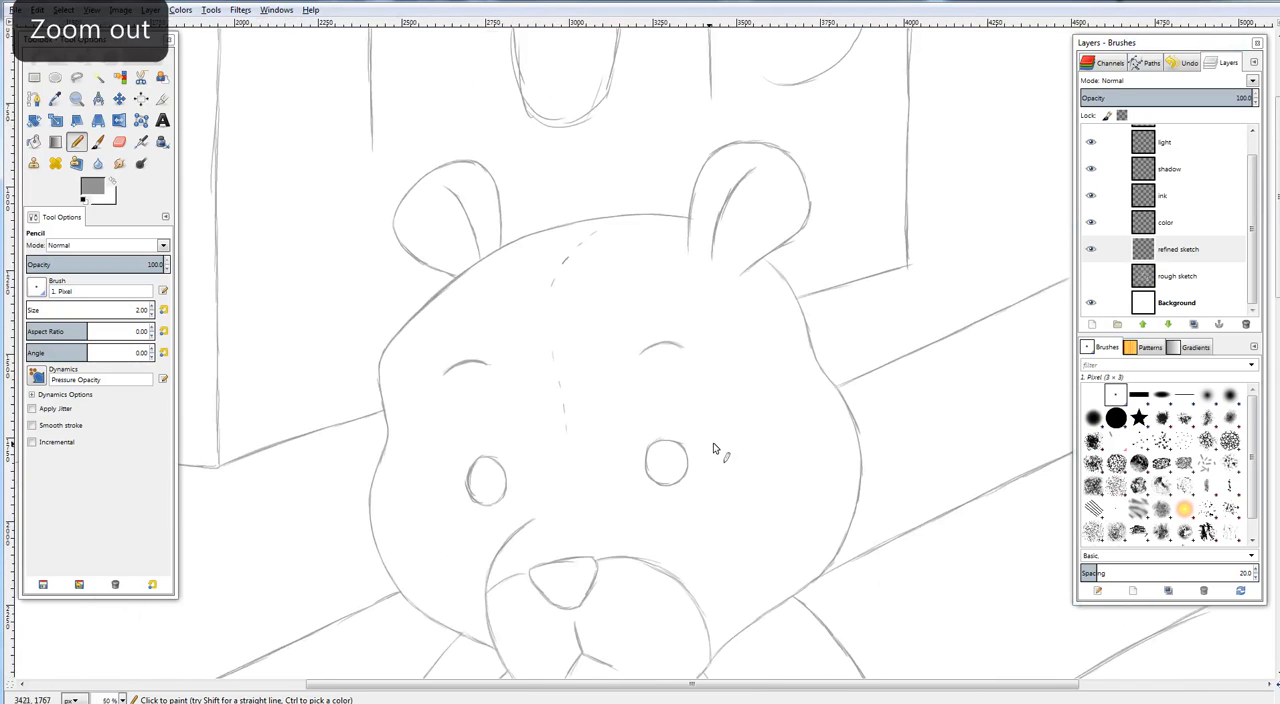
Review the refined bear from ears to feet, including the arms, belly stitching and legs
scroll(696, 429, down, 5)
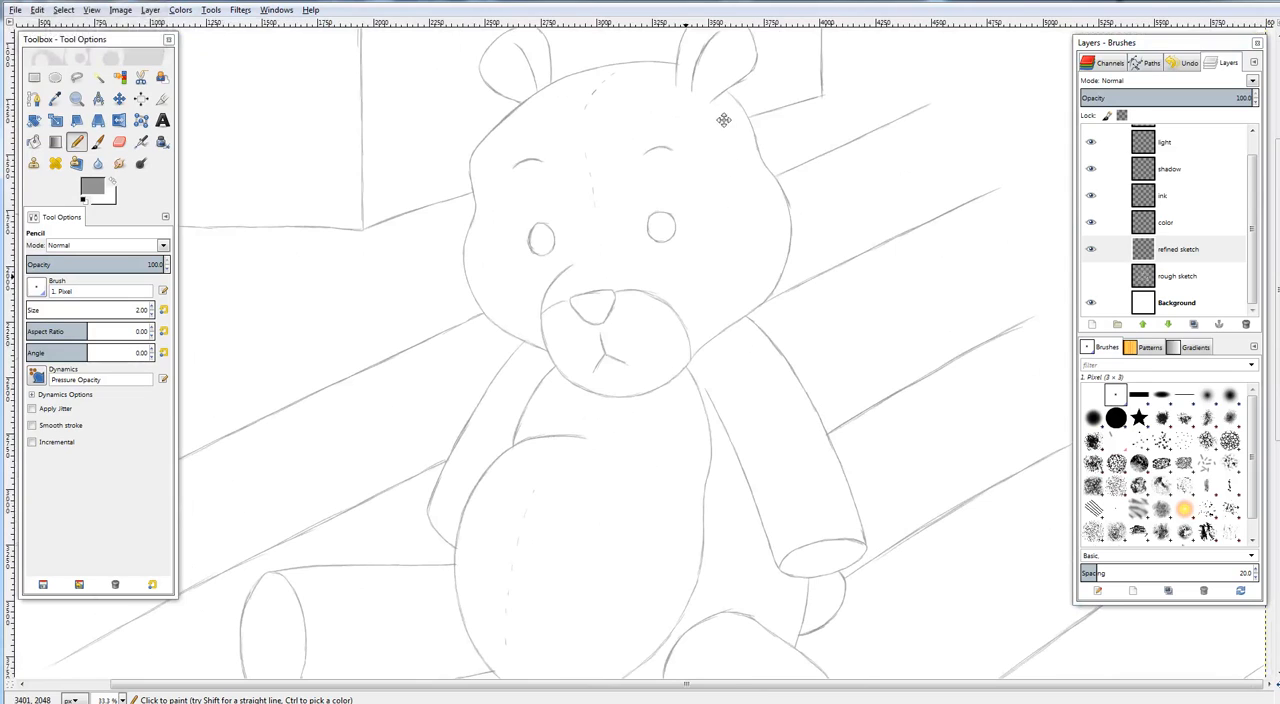
scroll(749, 331, down, 2)
scroll(650, 515, up, 5)
drag(651, 515, 646, 554)
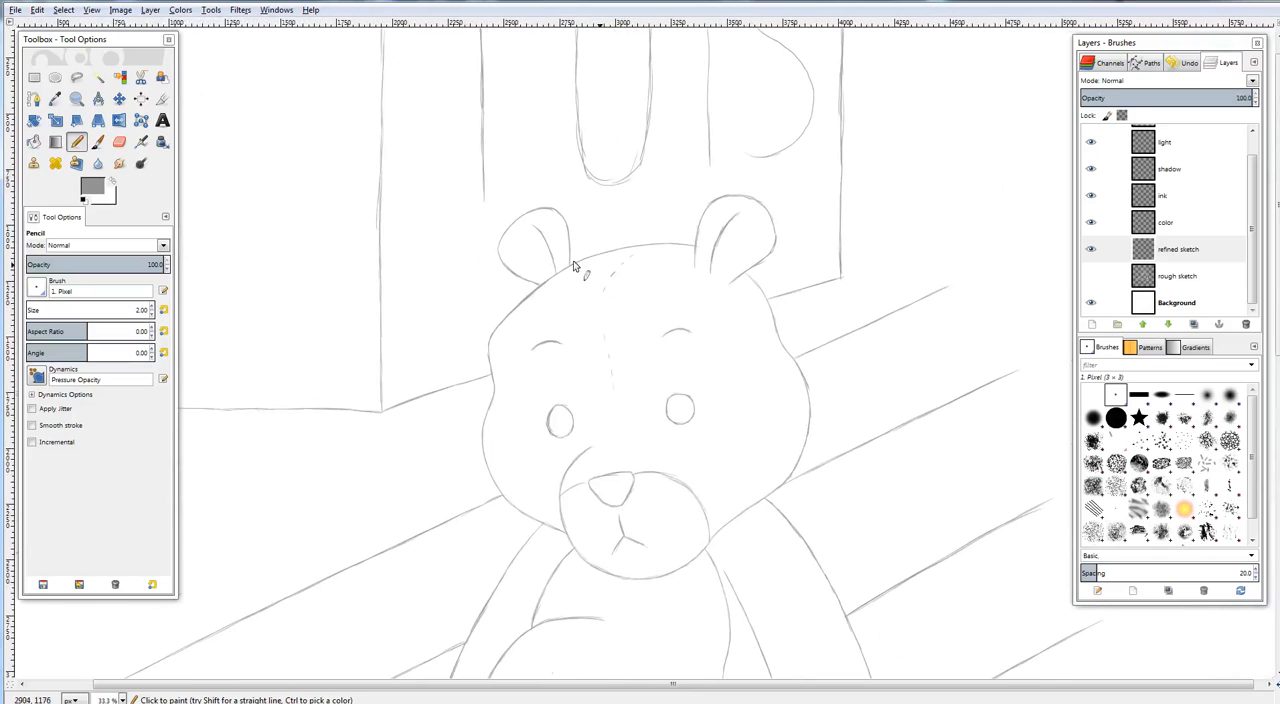
click(80, 140)
drag(743, 361, 699, 203)
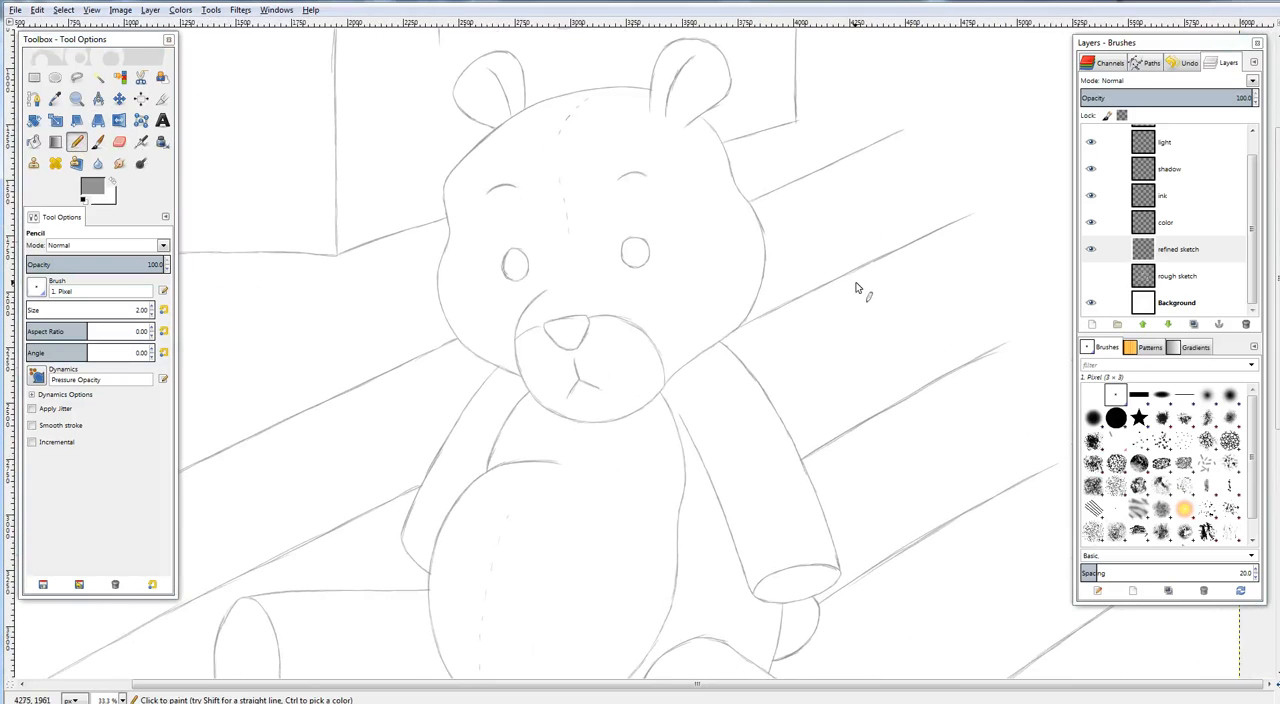
drag(786, 375, 731, 207)
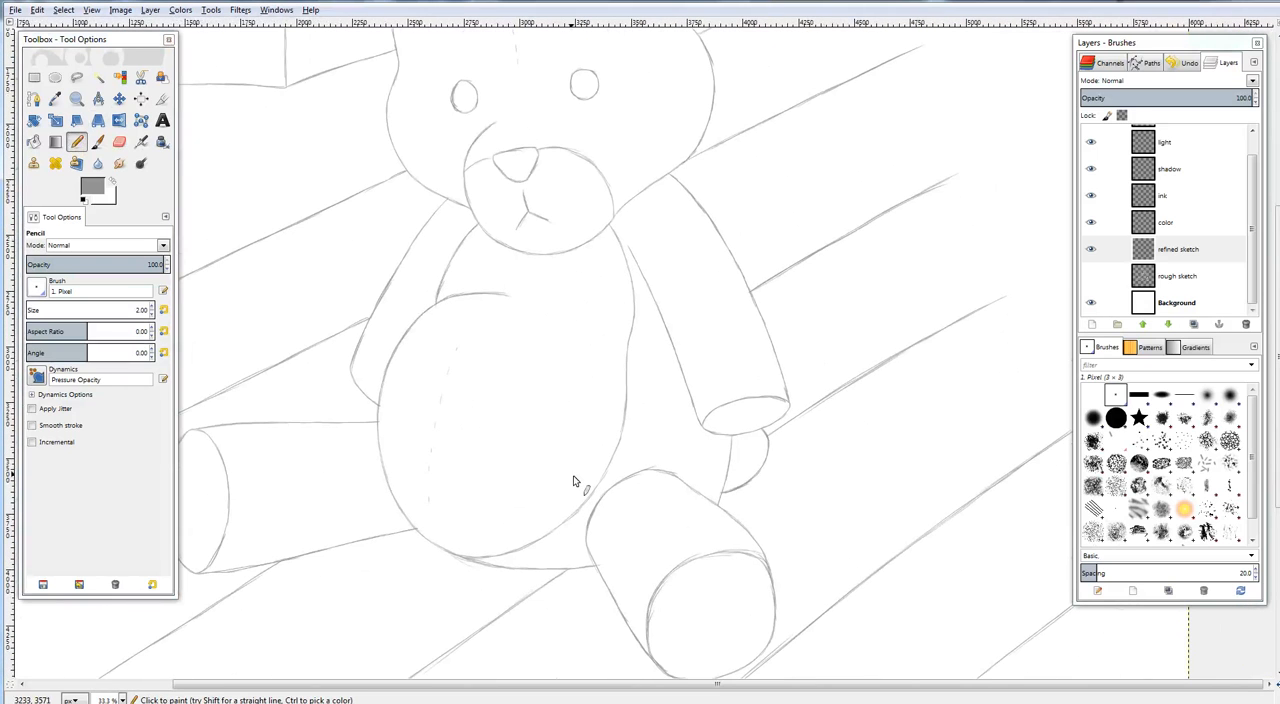
drag(769, 329, 894, 294)
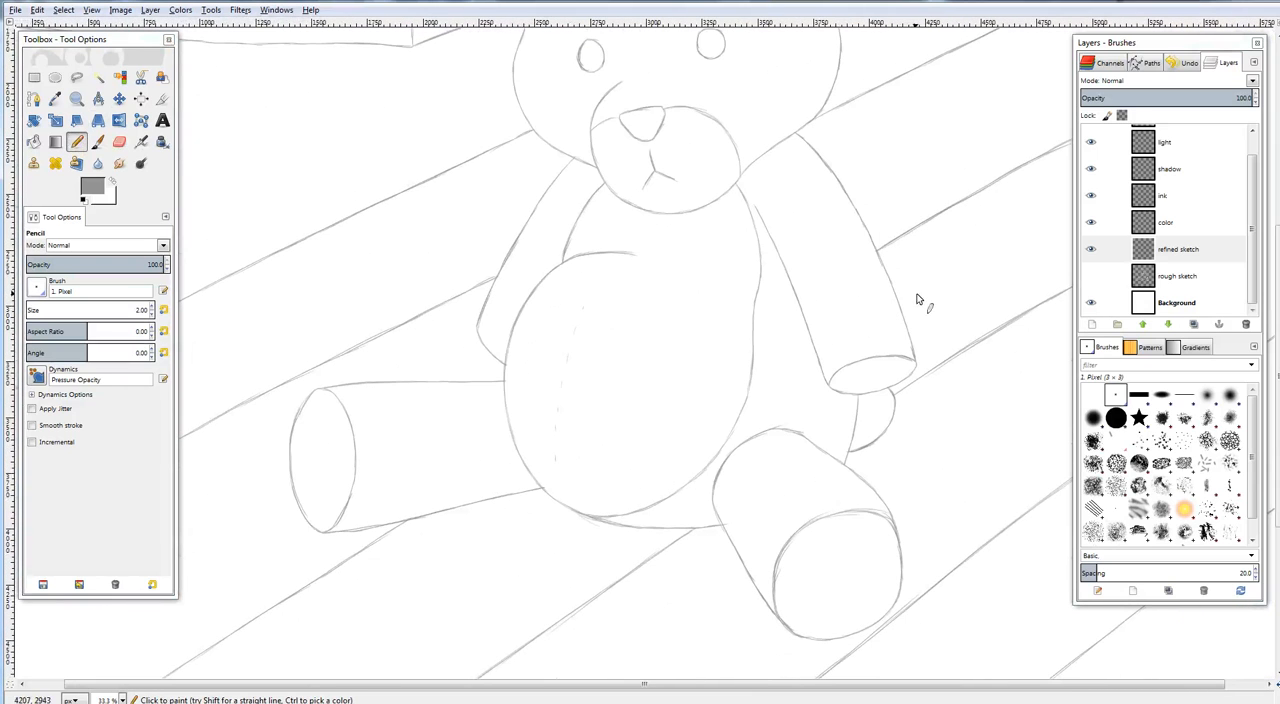
drag(830, 326, 728, 420)
key(minus)
key(minus)
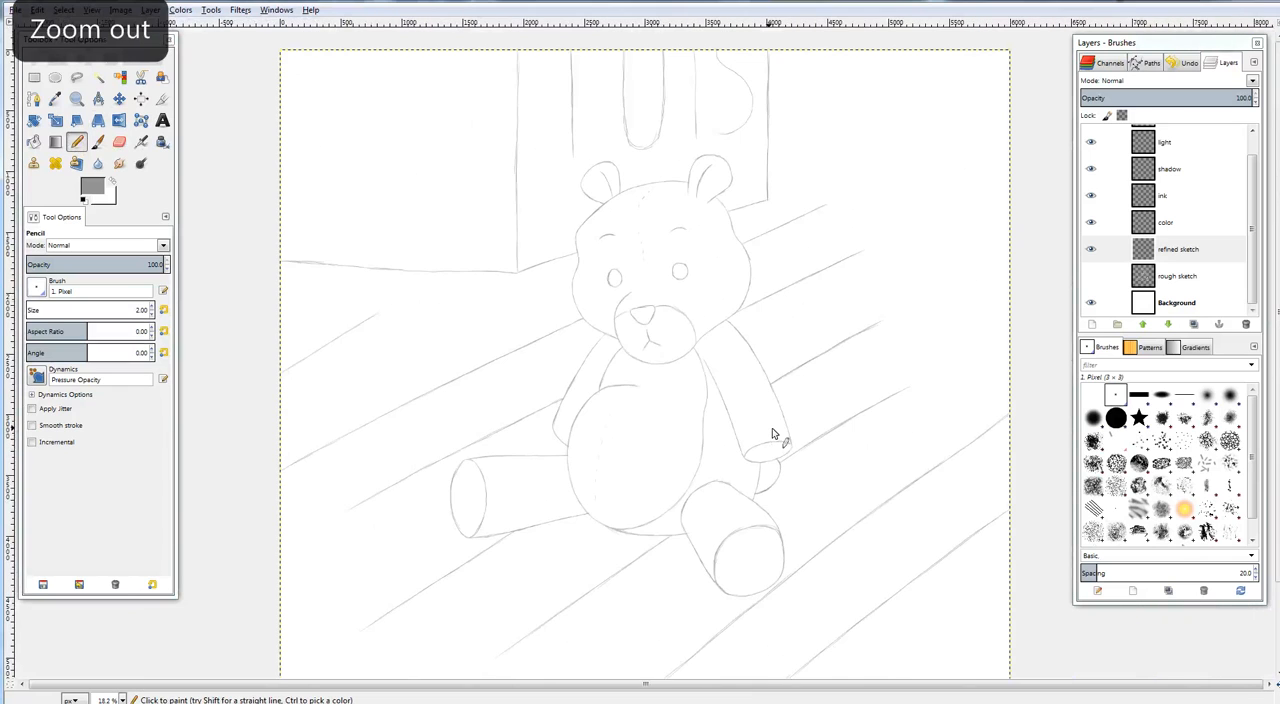
Draw wood grain lines and oval knots on the floorboards to the left of the bear's head
drag(872, 388, 828, 343)
drag(692, 397, 904, 342)
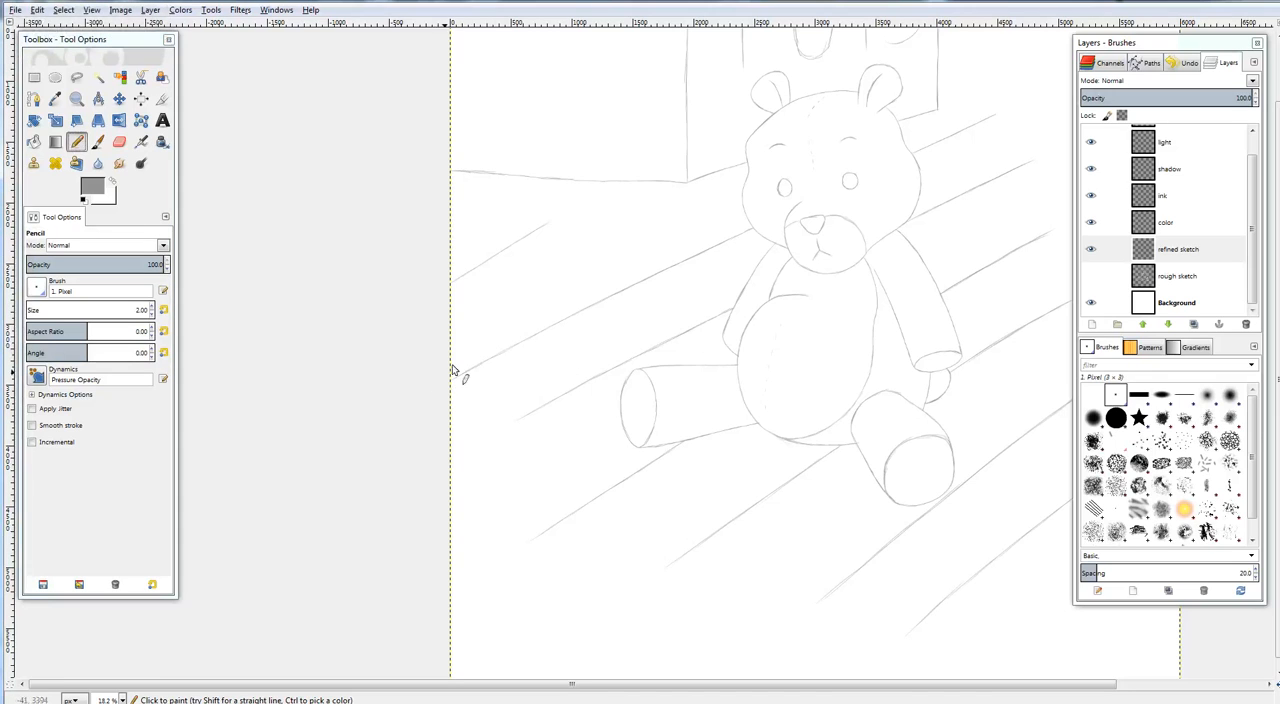
mouse_move(559, 303)
mouse_down()
mouse_move(659, 245)
mouse_move(667, 215)
mouse_move(682, 222)
mouse_up()
drag(639, 274, 703, 233)
Draw wood grain lines and a knot on the uppermost floorboards to the right of the bear's head
mouse_move(867, 233)
mouse_down()
mouse_move(797, 237)
mouse_move(599, 290)
mouse_up()
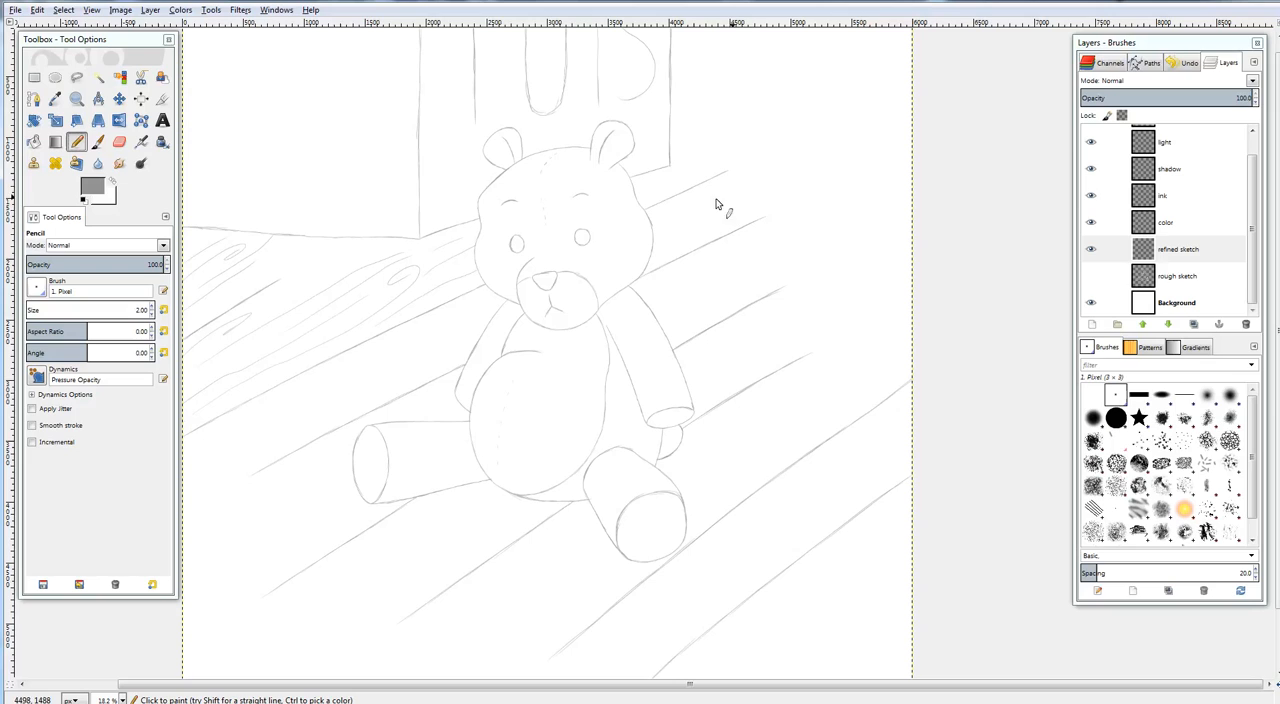
drag(699, 163, 724, 155)
drag(657, 222, 750, 180)
Add grain lines and knots to the floorboards beside the bear's left-hand arm and leg and in front of its body
drag(330, 379, 580, 347)
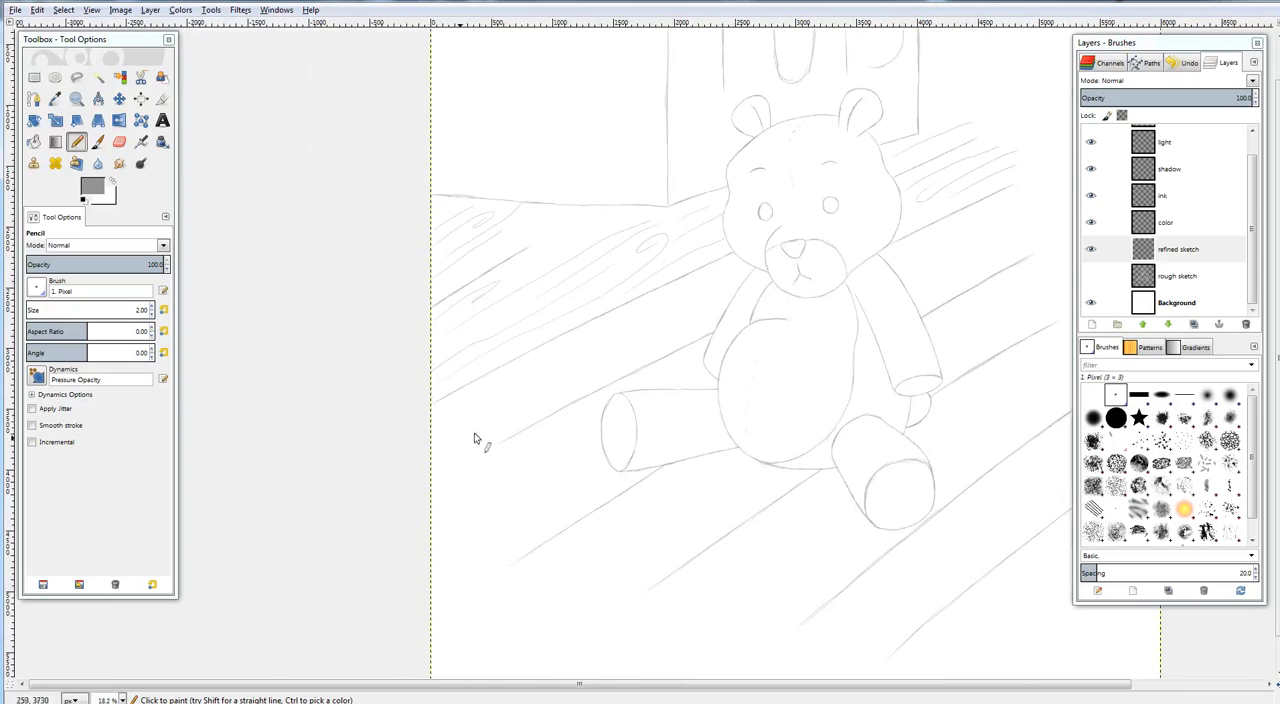
scroll(543, 380, down, 3)
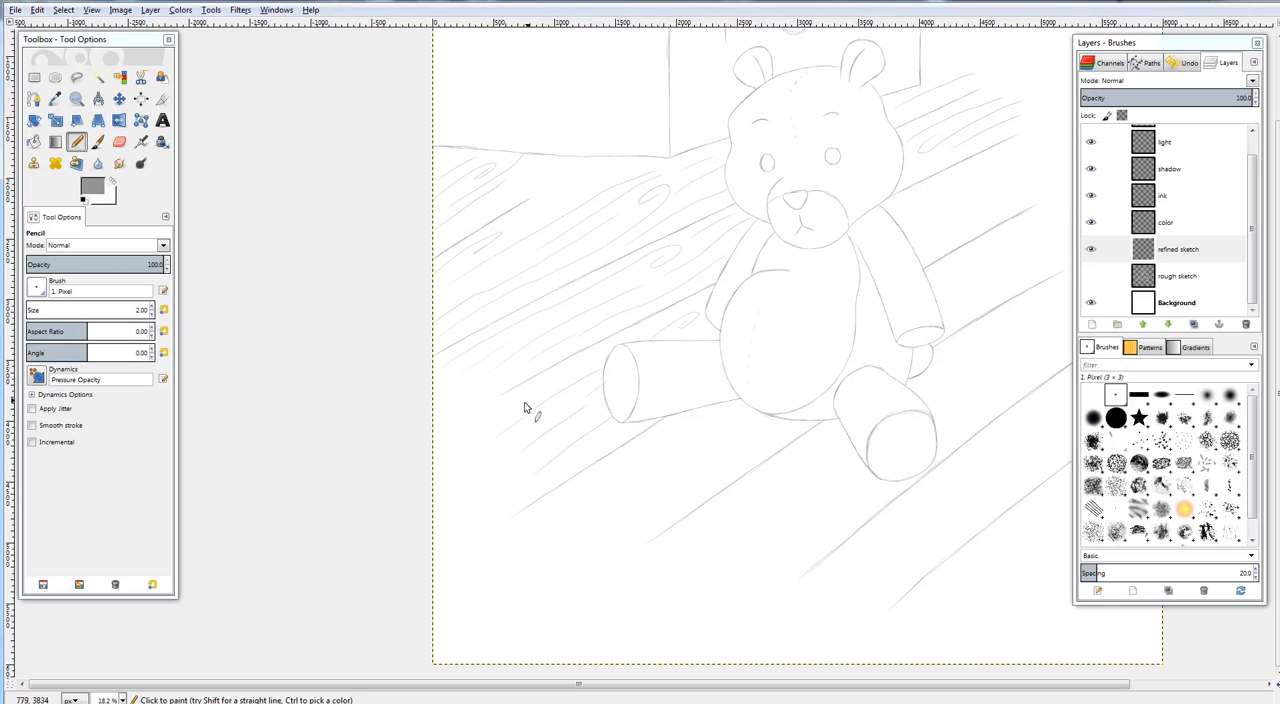
mouse_move(802, 334)
mouse_down()
mouse_move(755, 323)
mouse_move(680, 235)
mouse_up()
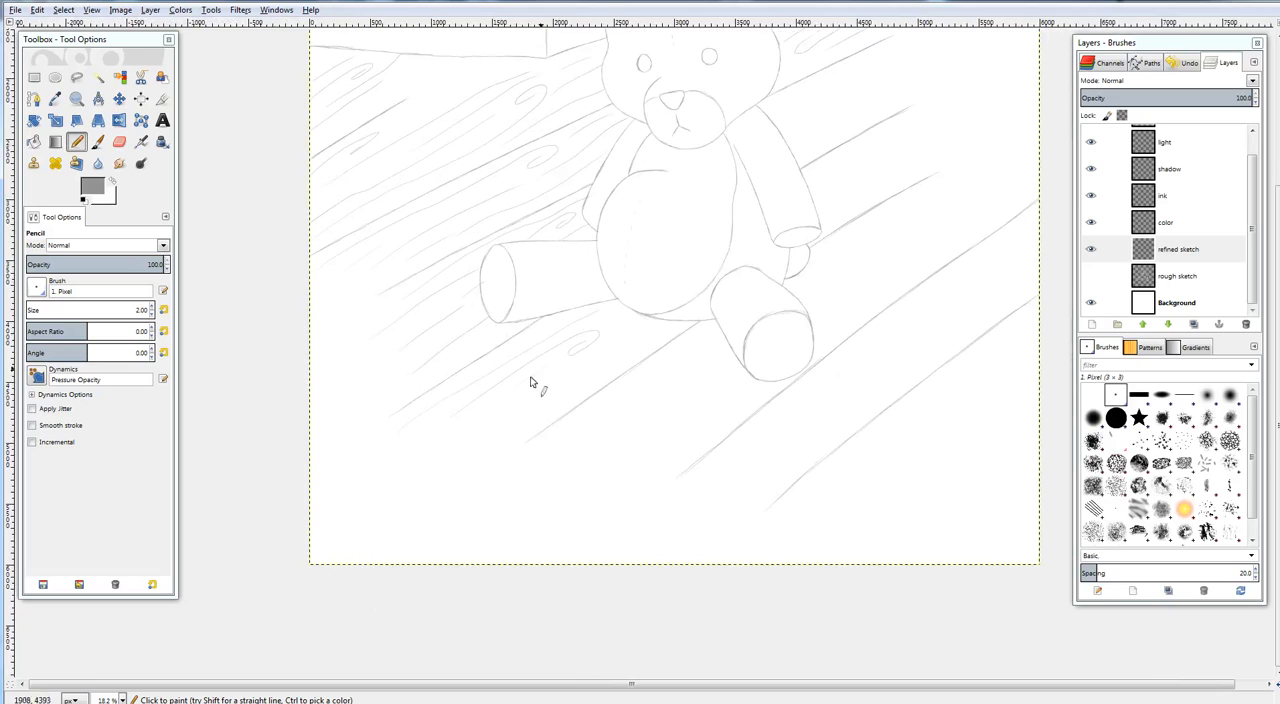
mouse_move(492, 430)
mouse_down()
mouse_move(630, 326)
mouse_move(482, 363)
mouse_up()
key(space)
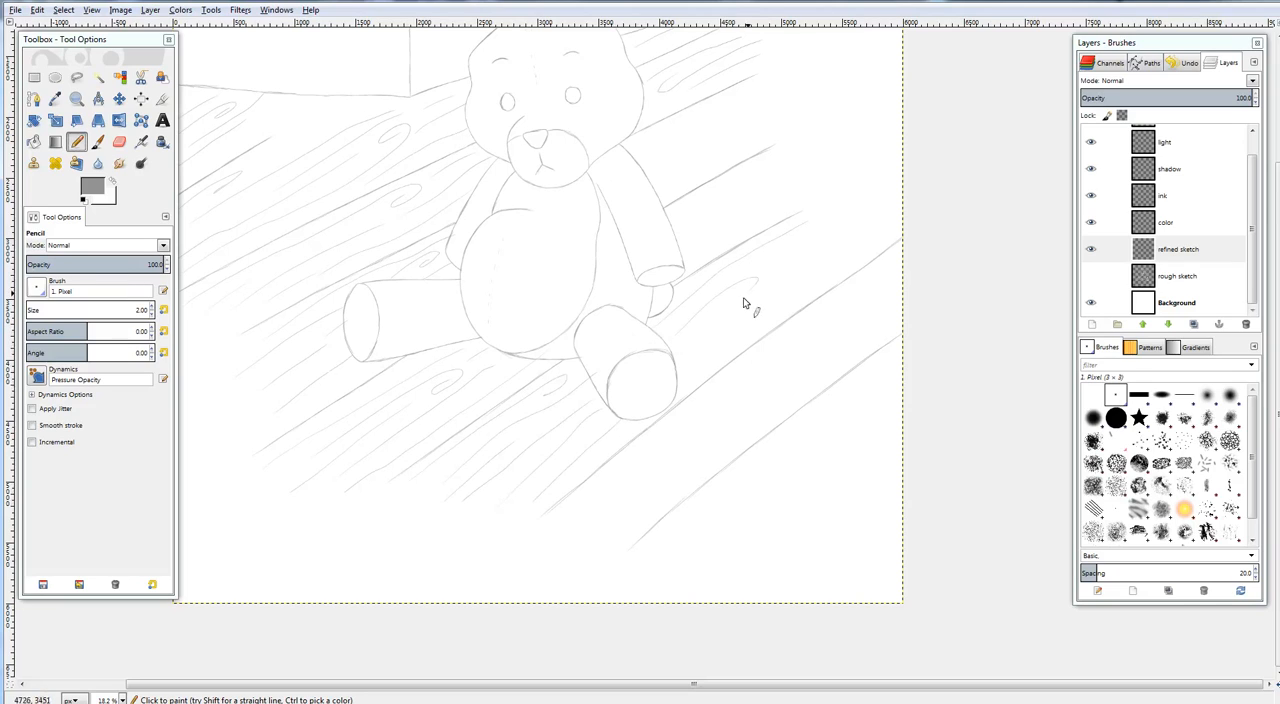
Fill the floorboards beside and below the bear's right-hand foot with diagonal grain lines and knots
drag(724, 326, 836, 244)
drag(760, 256, 880, 198)
mouse_move(658, 478)
mouse_down()
mouse_move(762, 397)
mouse_move(616, 524)
mouse_move(765, 400)
mouse_up()
drag(778, 460, 738, 500)
drag(698, 552, 918, 362)
drag(813, 418, 900, 354)
drag(806, 448, 900, 366)
mouse_move(857, 443)
mouse_down()
mouse_move(909, 393)
mouse_move(847, 452)
mouse_move(873, 428)
mouse_up()
drag(808, 498, 905, 428)
Draw grain lines across the floorboards between the bear's right-hand arm and the canvas edge
drag(738, 271, 799, 399)
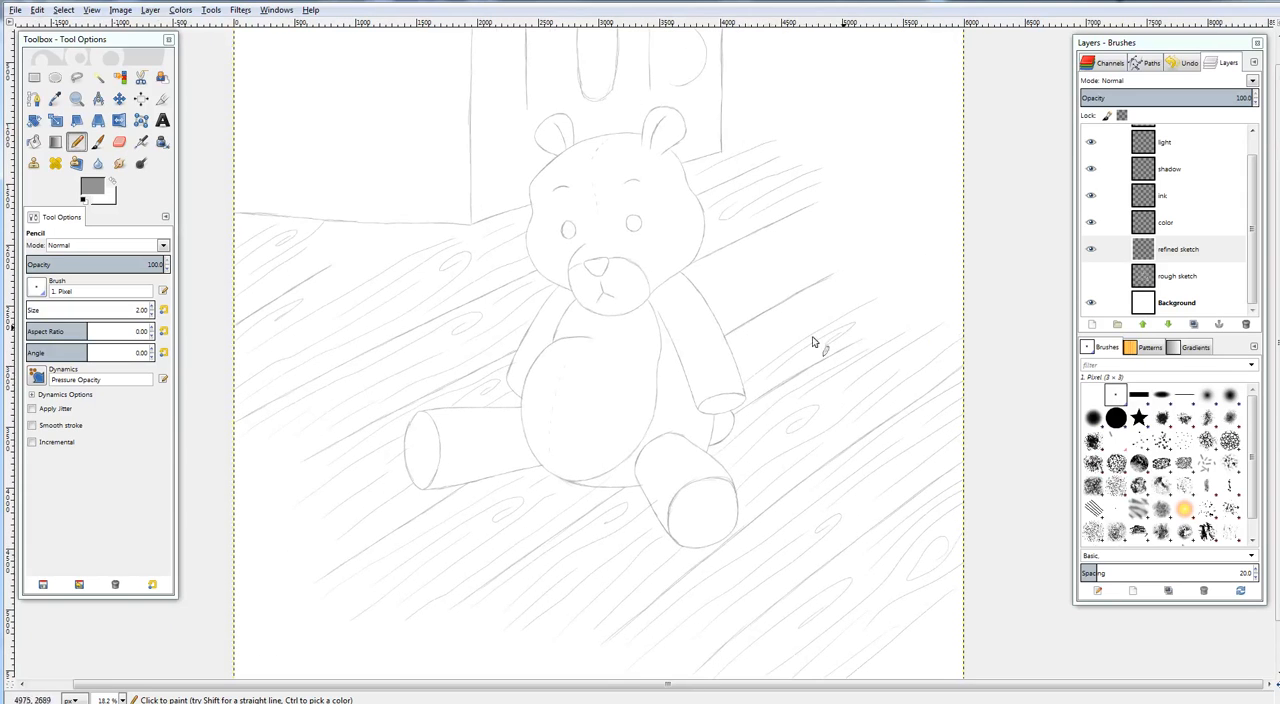
drag(806, 325, 904, 278)
drag(854, 337, 950, 269)
mouse_move(763, 342)
mouse_down()
mouse_move(914, 268)
mouse_move(905, 256)
mouse_up()
drag(738, 350, 820, 302)
drag(935, 268, 863, 349)
Extend the wood grain over the upper floorboards to the right of the bear's head and shoulder
mouse_move(683, 387)
mouse_down()
mouse_move(767, 343)
mouse_move(801, 293)
mouse_move(690, 370)
mouse_move(793, 301)
mouse_up()
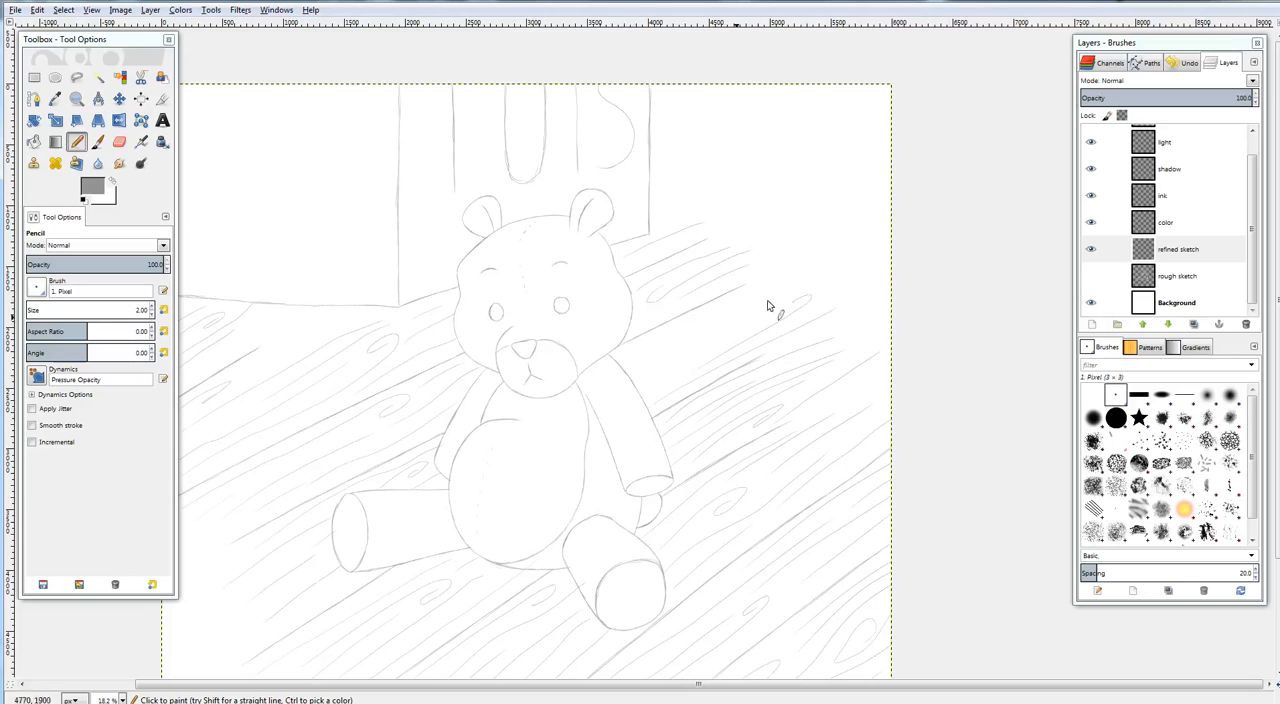
mouse_move(678, 360)
mouse_down()
mouse_move(821, 288)
mouse_move(636, 397)
mouse_move(646, 407)
mouse_move(625, 374)
mouse_move(726, 307)
mouse_move(820, 271)
mouse_up()
drag(642, 345, 770, 281)
drag(685, 492, 840, 299)
Examine the grained floor and bear at full-canvas view, and the face close up
mouse_move(755, 240)
mouse_down()
mouse_move(777, 329)
mouse_move(827, 421)
mouse_up()
key(plus)
key(plus)
key(plus)
key(plus)
key(plus)
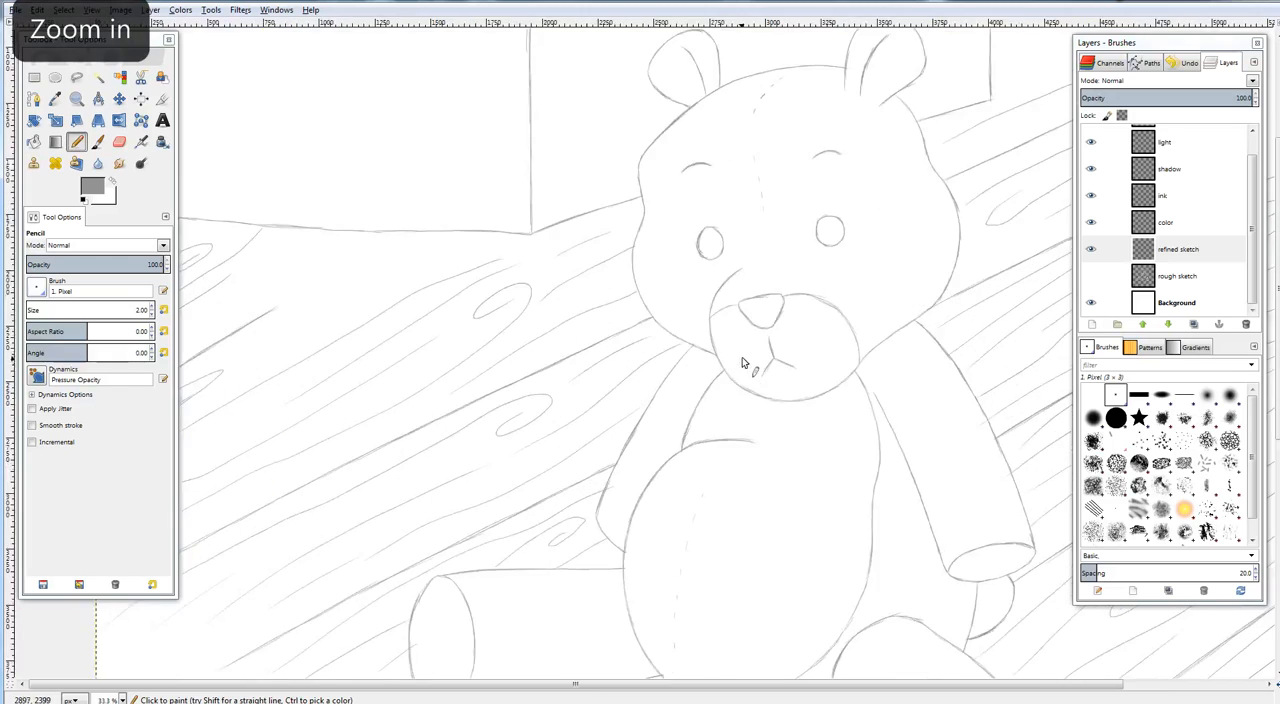
drag(691, 270, 803, 357)
key(ctrl+shift+j)
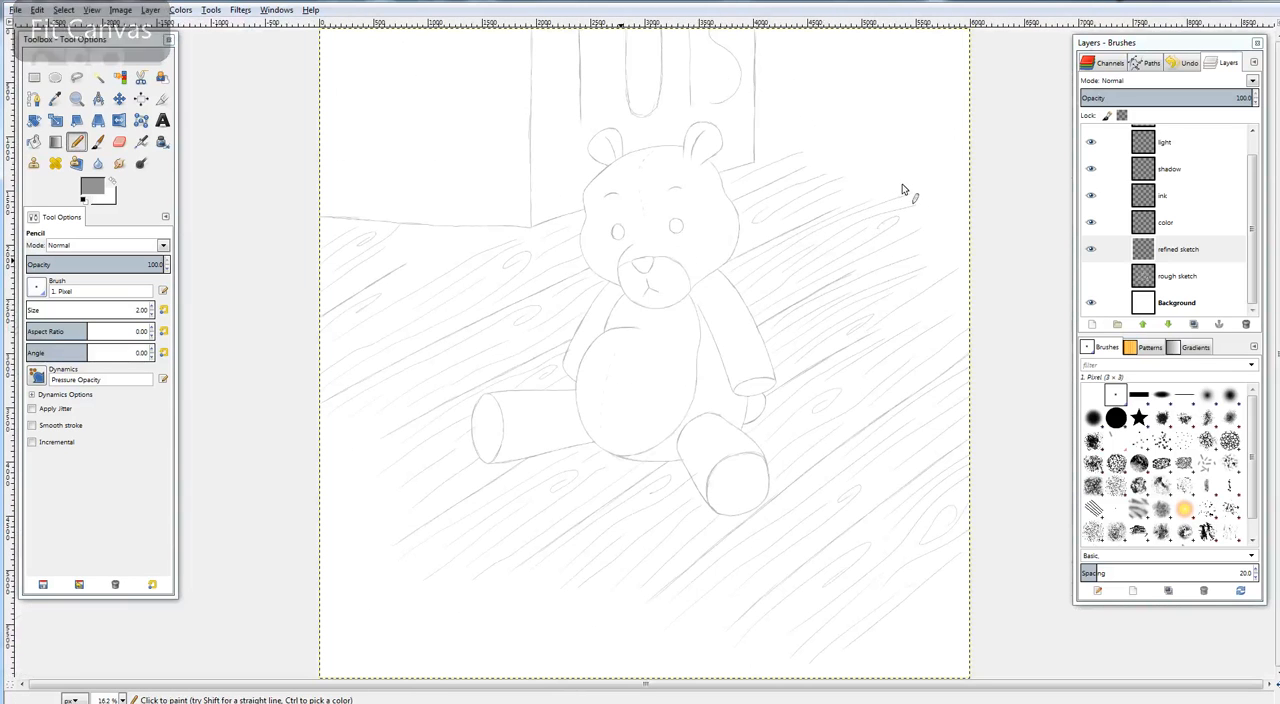
key(plus)
key(plus)
key(plus)
key(plus)
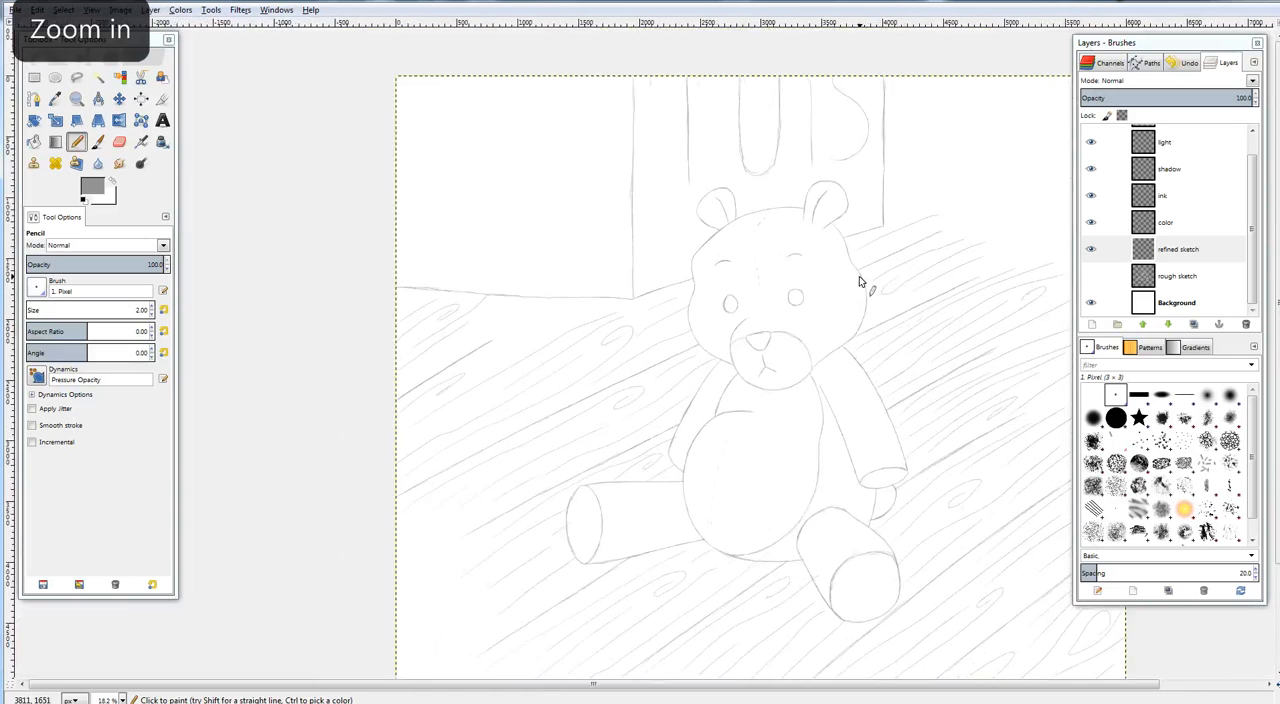
key(plus)
key(plus)
key(plus)
key(plus)
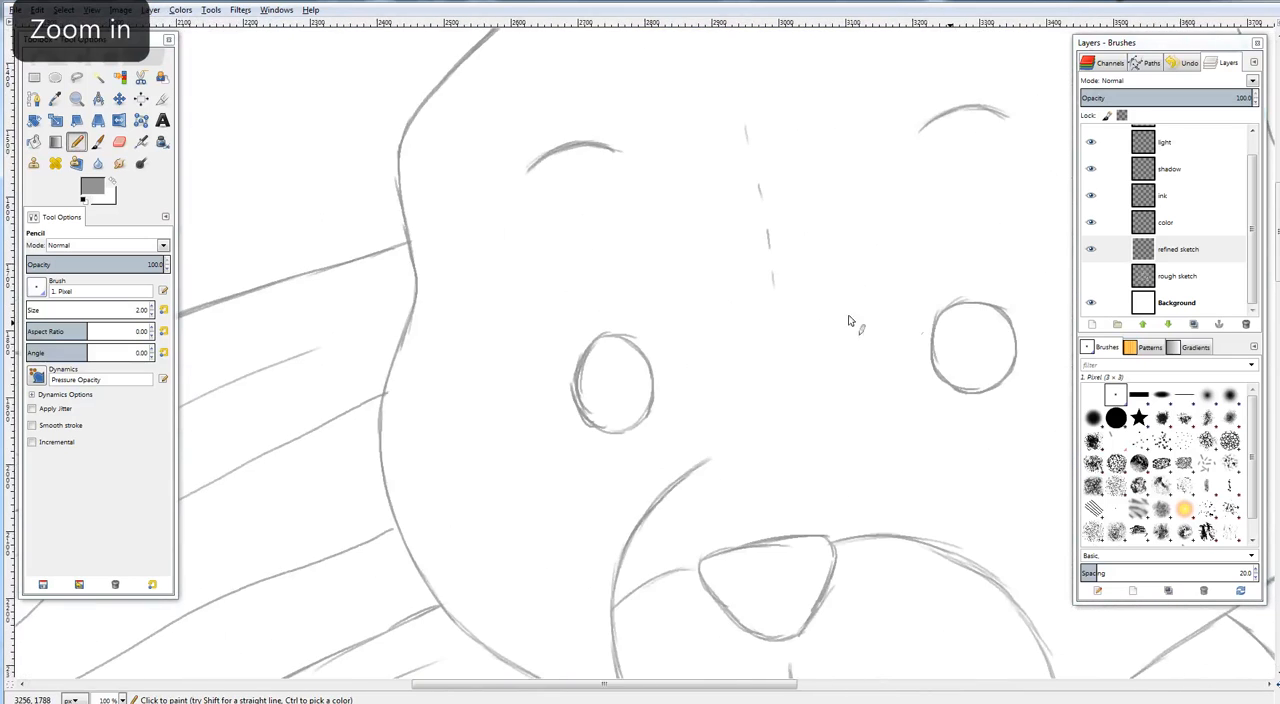
Draw pointed fur tufts on the outline of the bear's left-hand cheek with the Pencil tool
drag(612, 365, 803, 352)
click(76, 144)
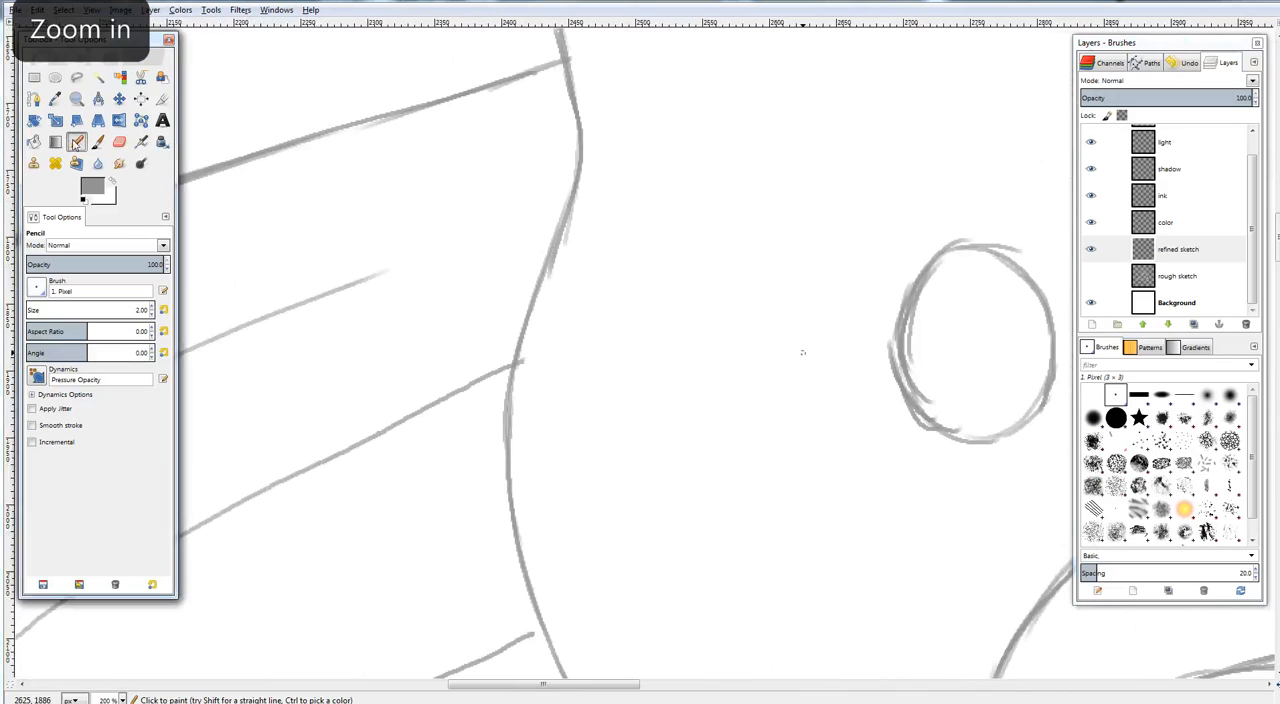
drag(491, 295, 438, 239)
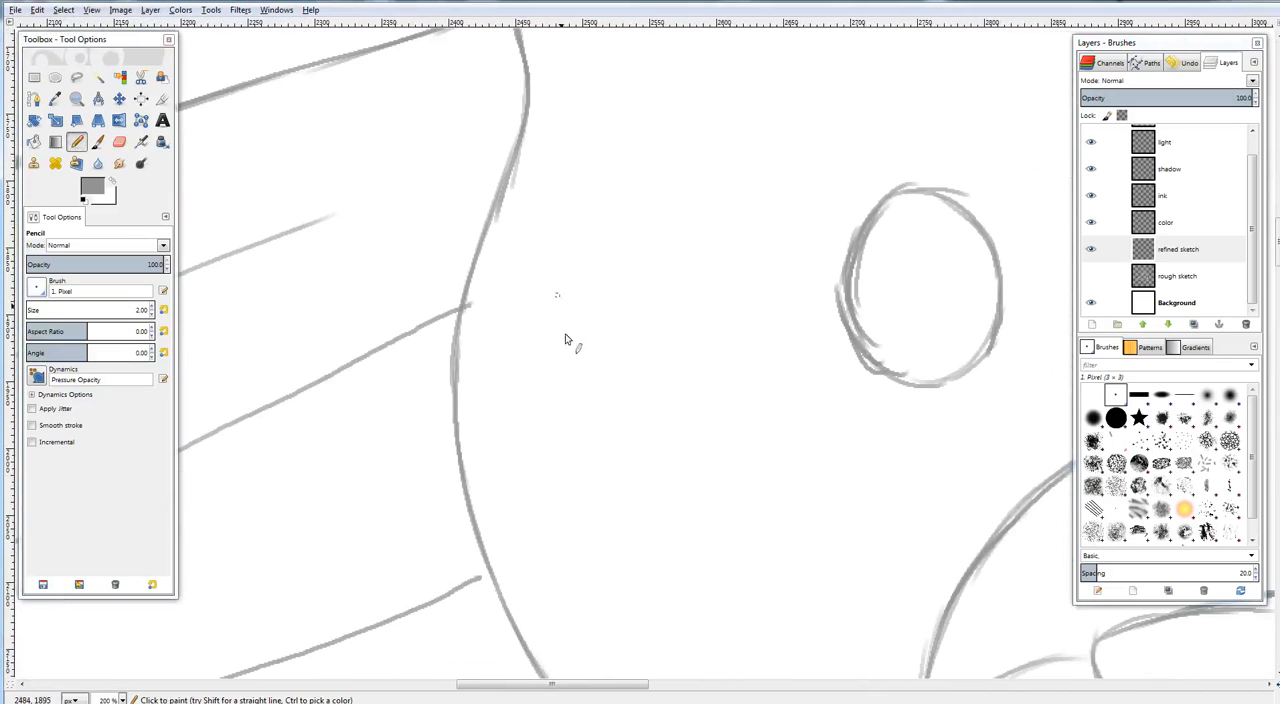
drag(823, 424, 772, 404)
drag(606, 406, 589, 423)
scroll(589, 423, down, 3)
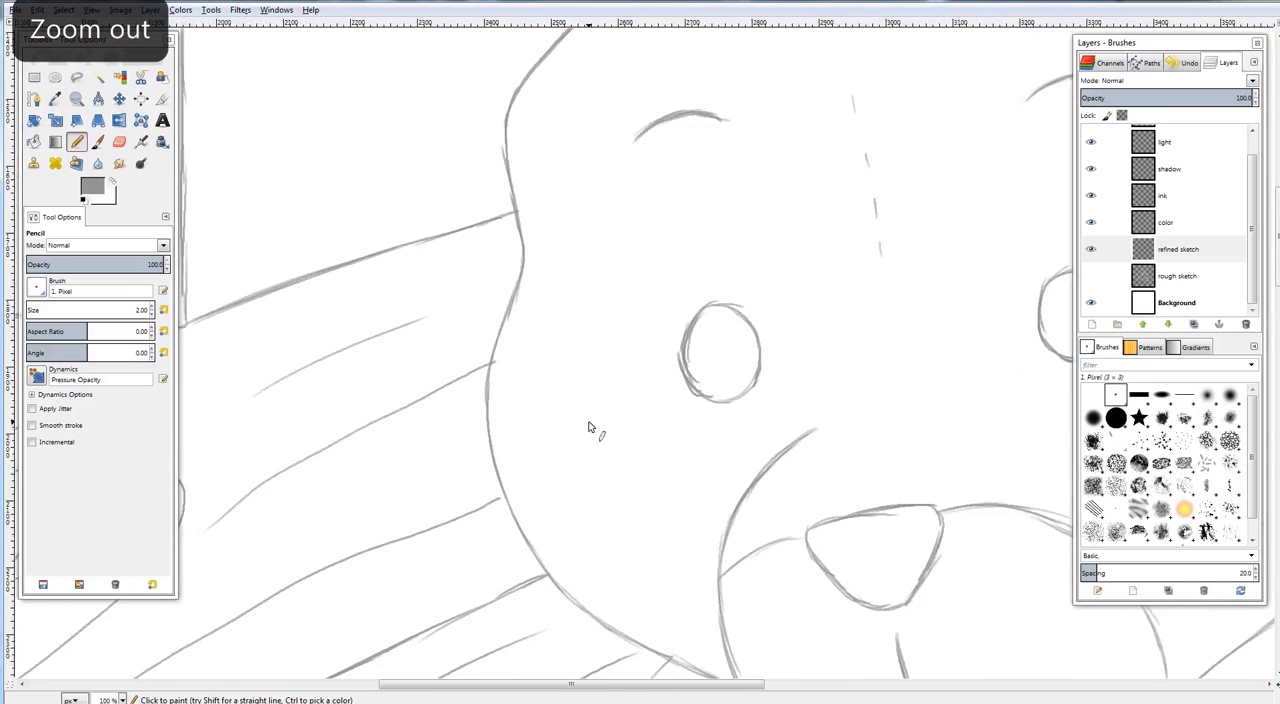
scroll(640, 400, up, 3)
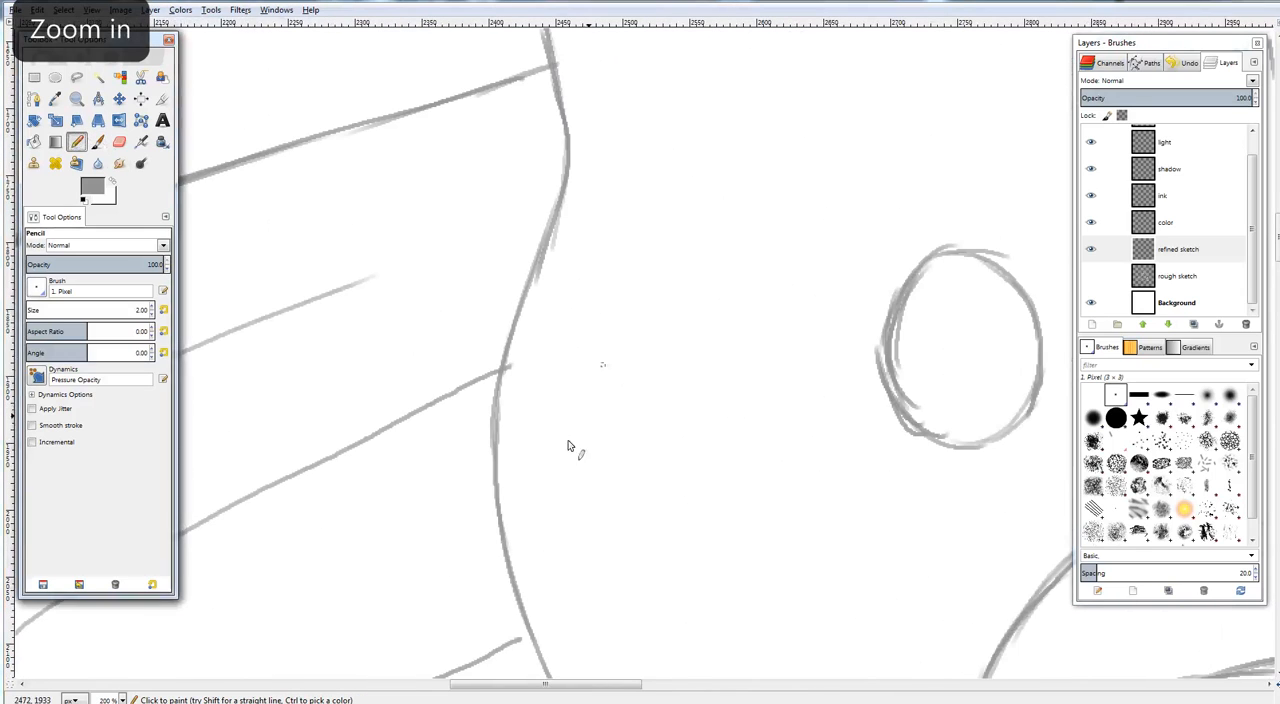
drag(476, 357, 551, 251)
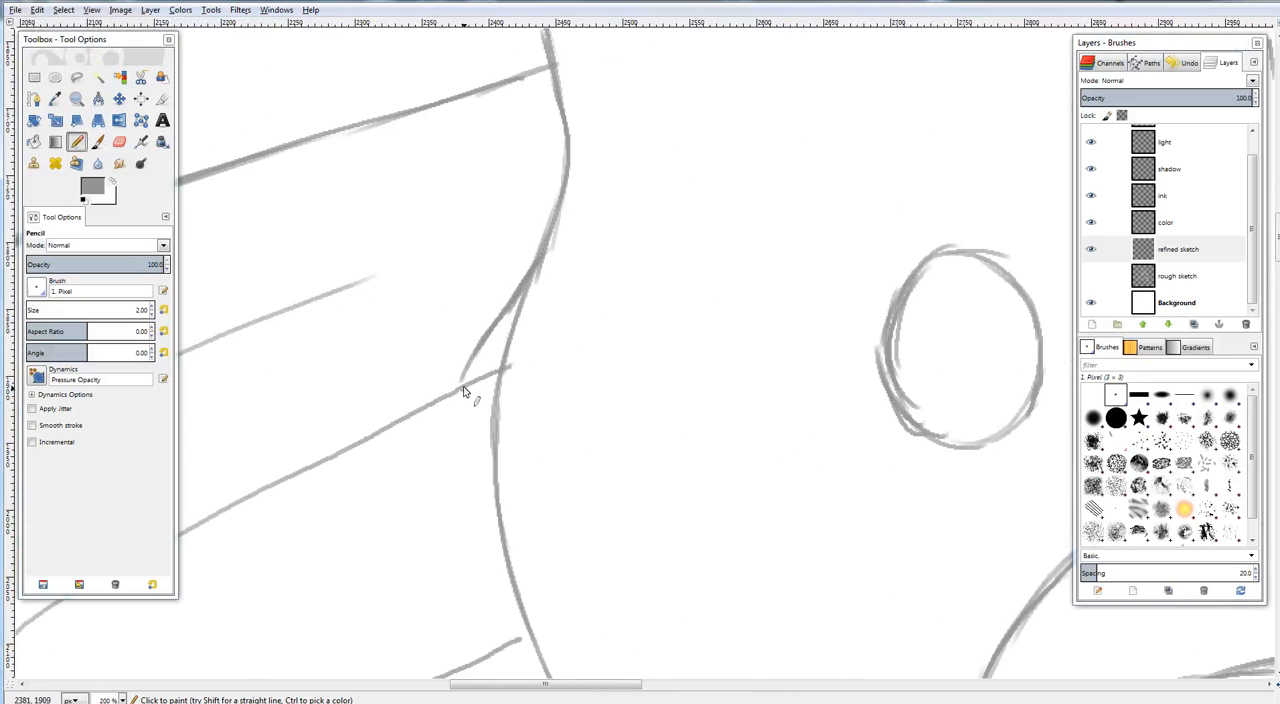
mouse_move(461, 383)
mouse_down()
mouse_move(506, 343)
mouse_move(470, 421)
mouse_up()
drag(496, 356, 469, 426)
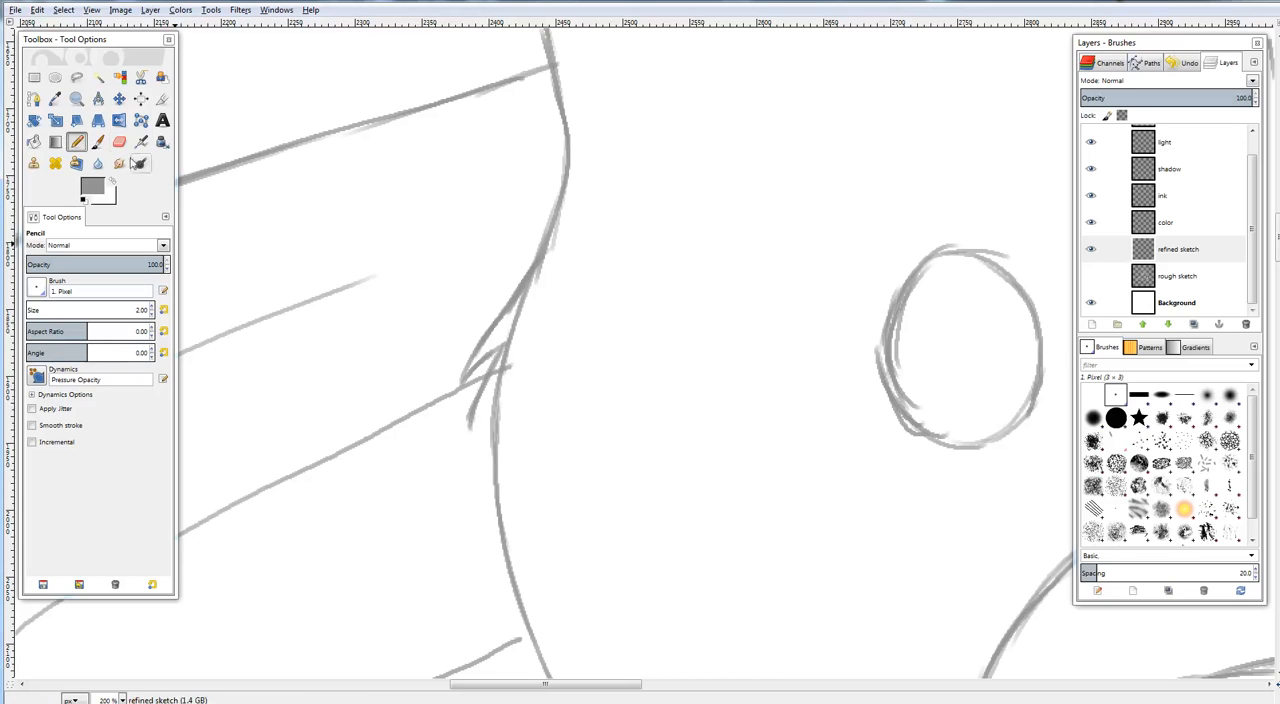
Erase the end of the floor grain line that runs into the cheek's fur tufts
key(shift+e)
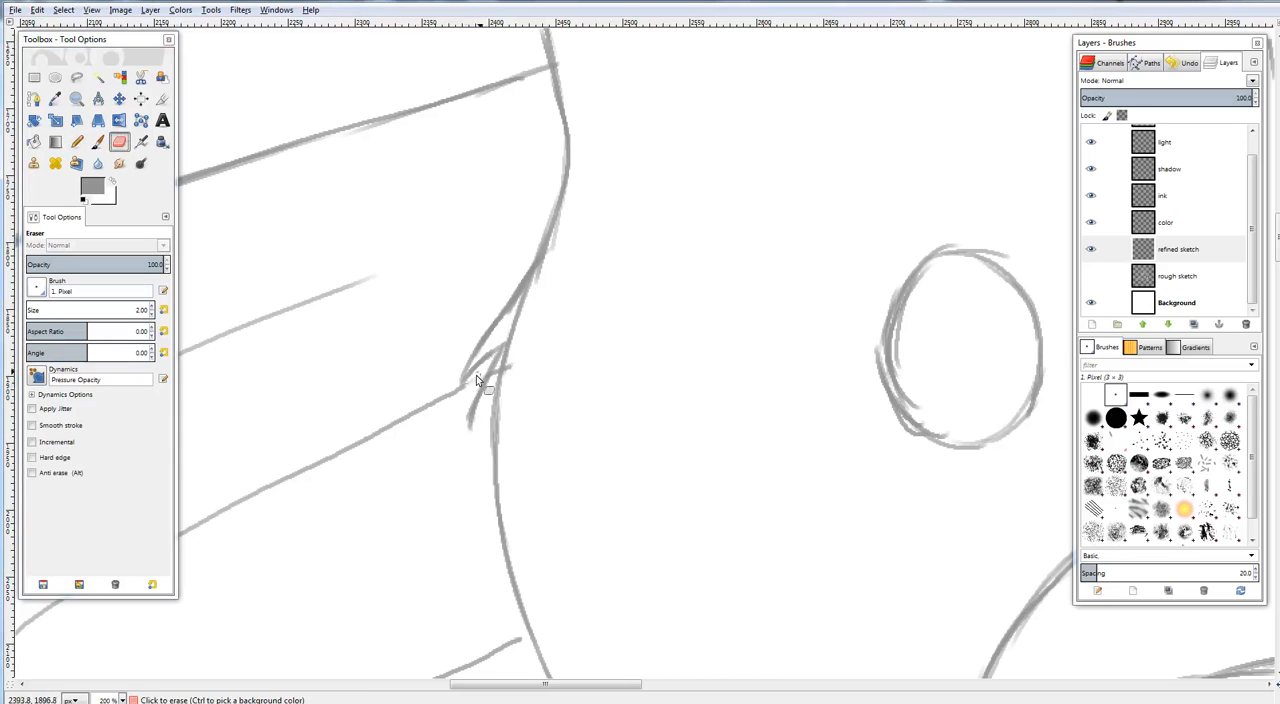
mouse_move(476, 378)
mouse_down()
mouse_move(402, 428)
mouse_move(438, 392)
mouse_move(382, 432)
mouse_up()
drag(527, 345, 810, 217)
mouse_move(777, 330)
mouse_down()
mouse_move(843, 292)
mouse_move(780, 354)
mouse_move(608, 397)
mouse_up()
Redraw the floor grain line up to the fur and add another pointed tuft below the first ones
click(80, 141)
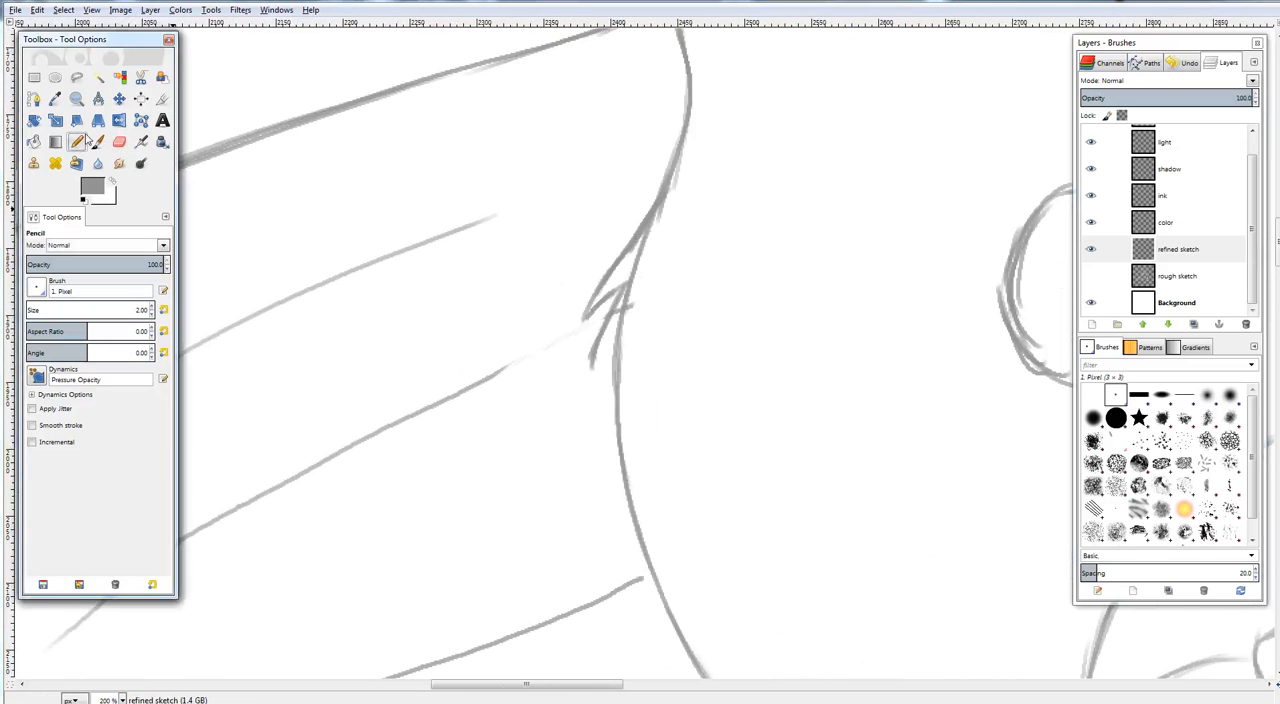
mouse_move(494, 376)
mouse_down()
mouse_move(615, 324)
mouse_move(599, 372)
mouse_move(594, 346)
mouse_move(591, 381)
mouse_move(618, 343)
mouse_up()
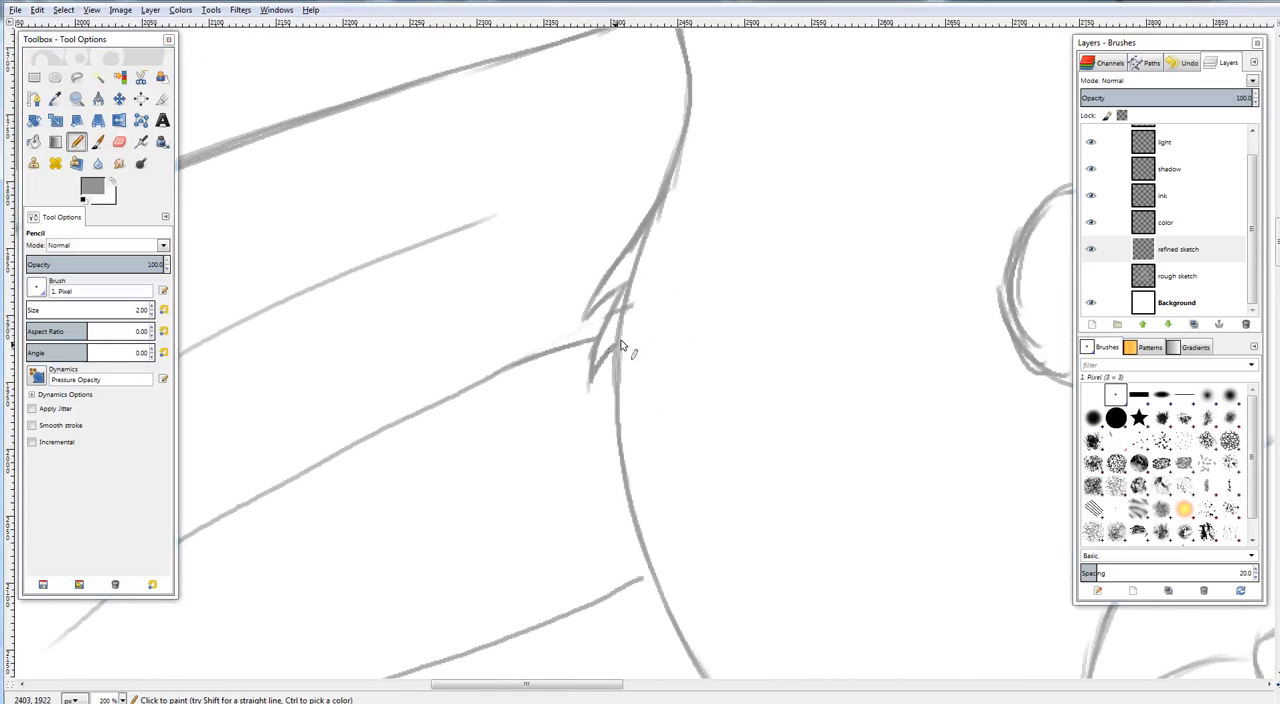
drag(728, 262, 555, 312)
Erase the old cheek outline behind the fur tufts and check the result on the whole canvas
click(119, 142)
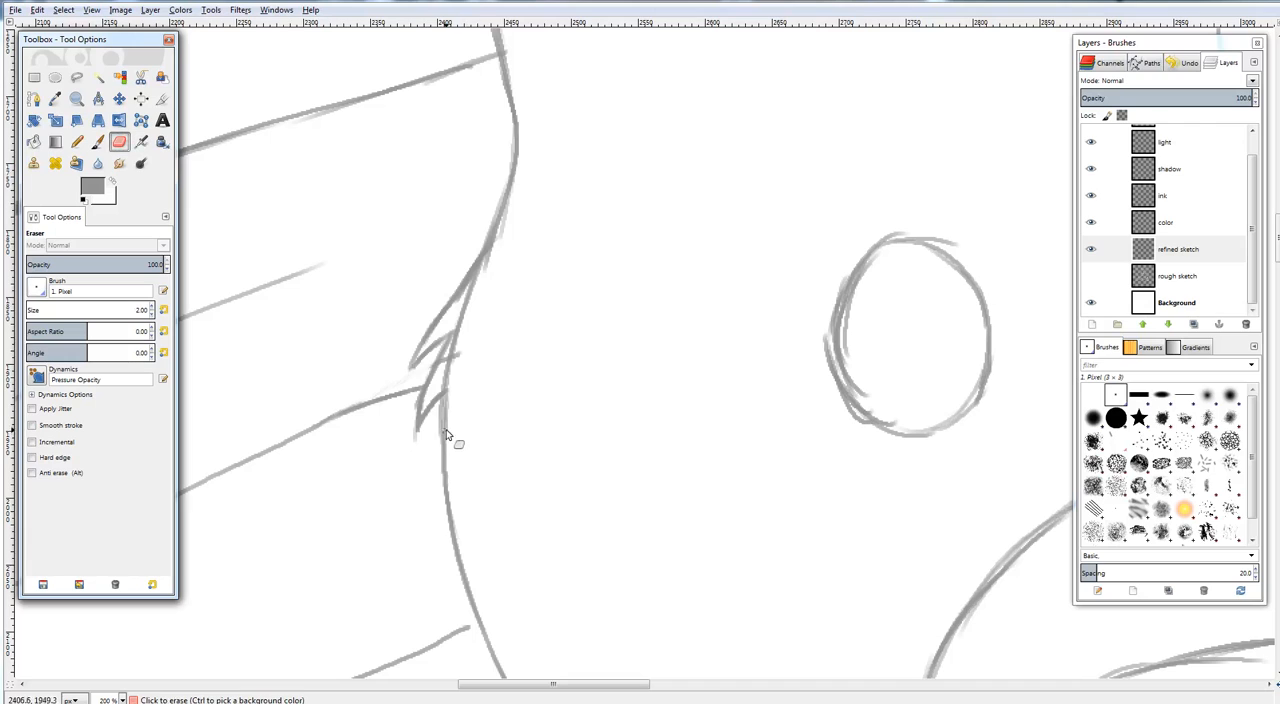
mouse_move(447, 435)
mouse_down()
mouse_move(455, 316)
mouse_move(503, 230)
mouse_up()
drag(606, 235, 562, 225)
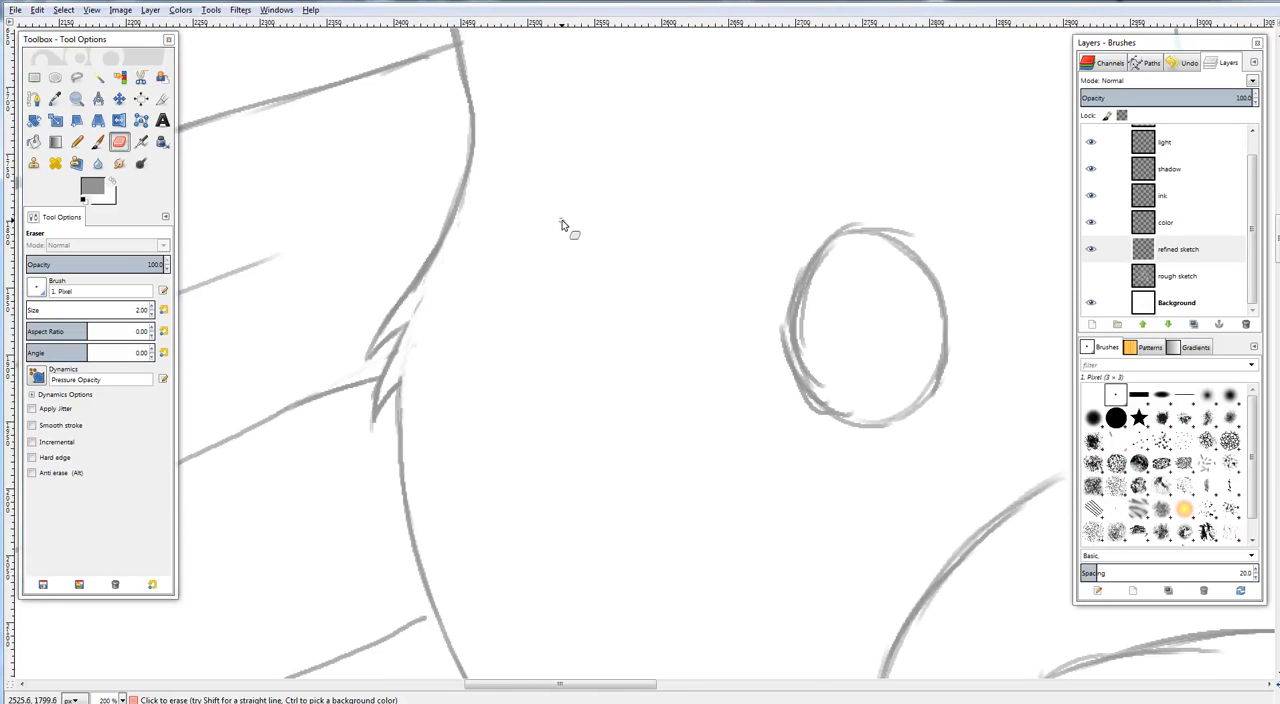
key(shift+ctrl+j)
drag(734, 380, 706, 482)
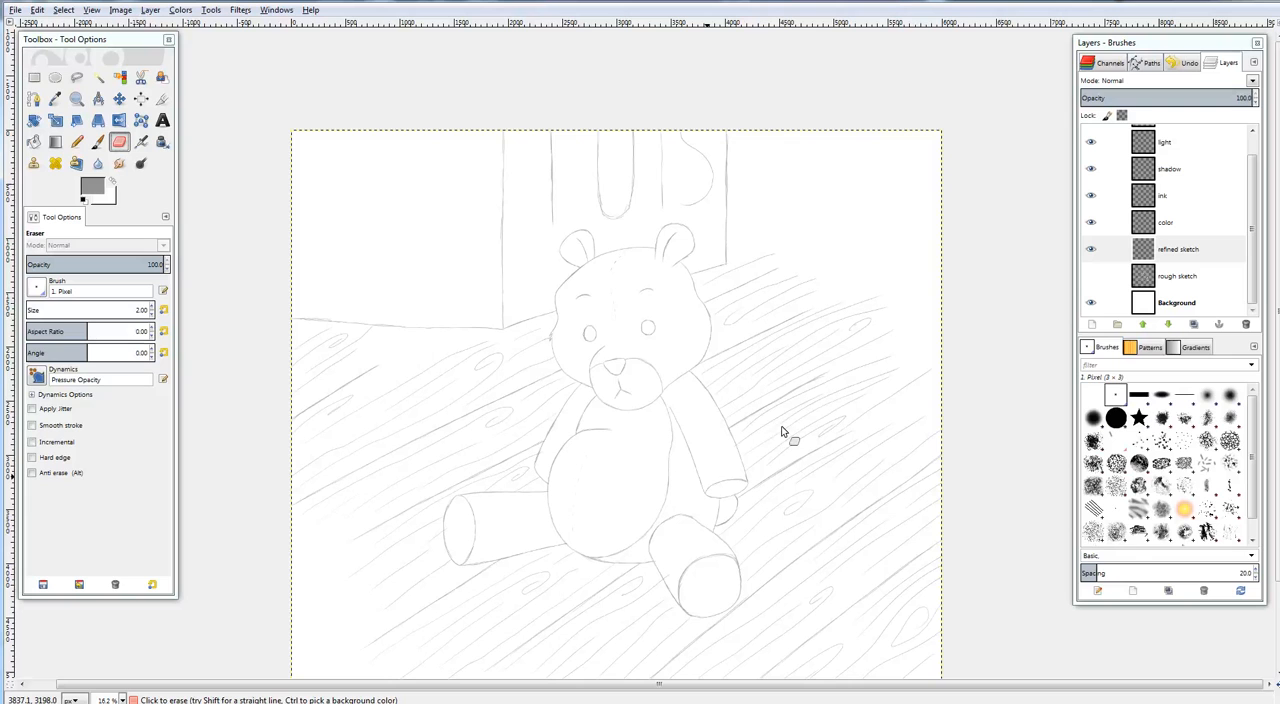
Draw pointed fur tufts with the Pencil tool along the outer edge of the rounded tail below the bear's right-hand arm
drag(784, 431, 867, 458)
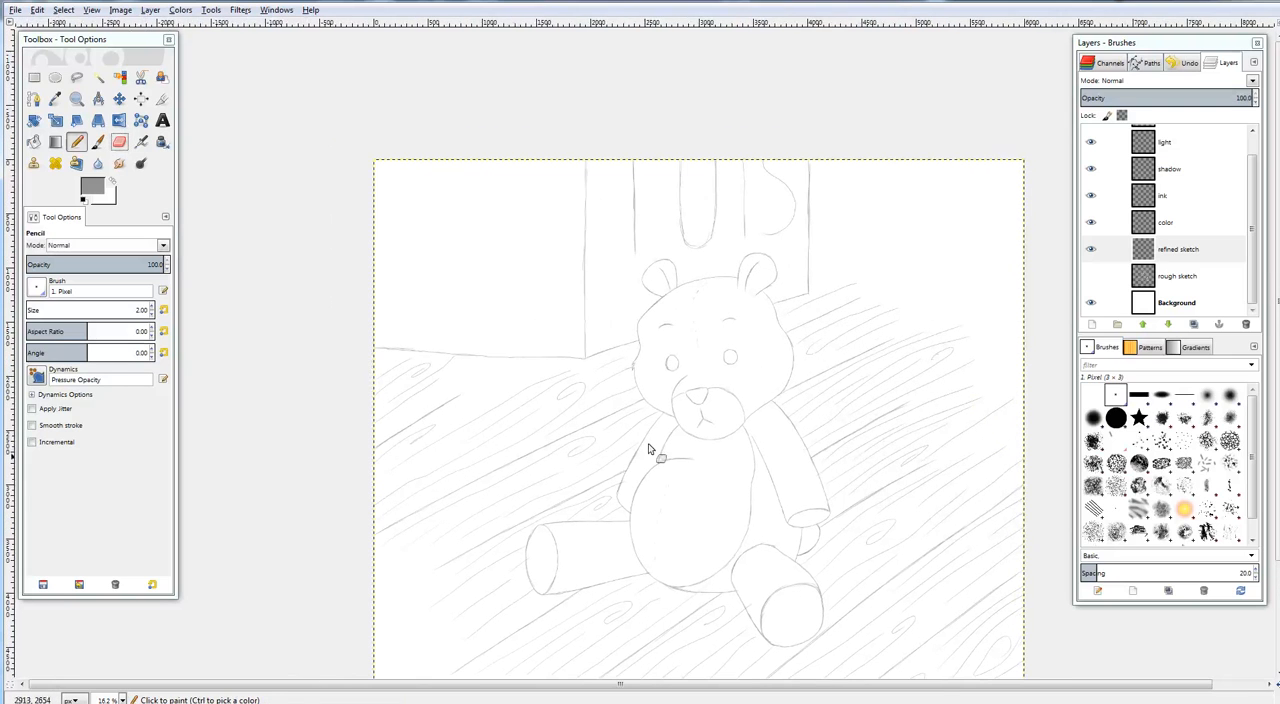
click(77, 142)
drag(791, 504, 716, 297)
scroll(800, 358, up, 6)
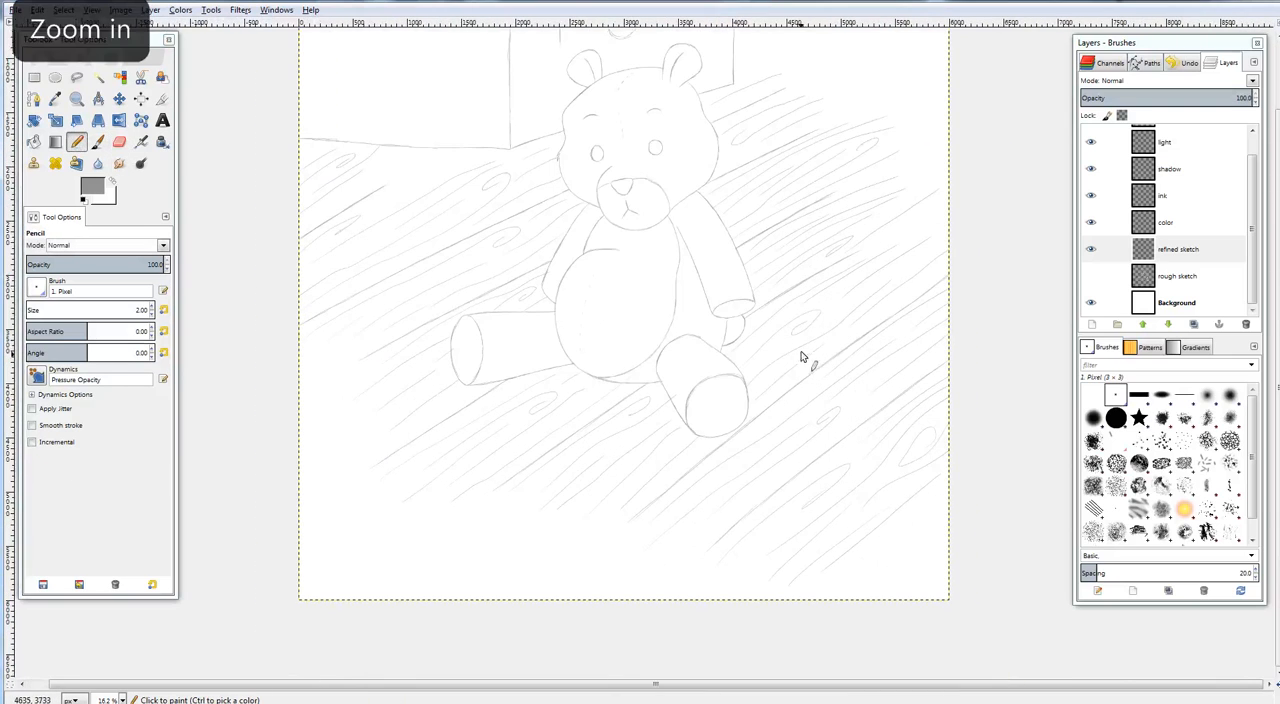
scroll(851, 300, up, 2)
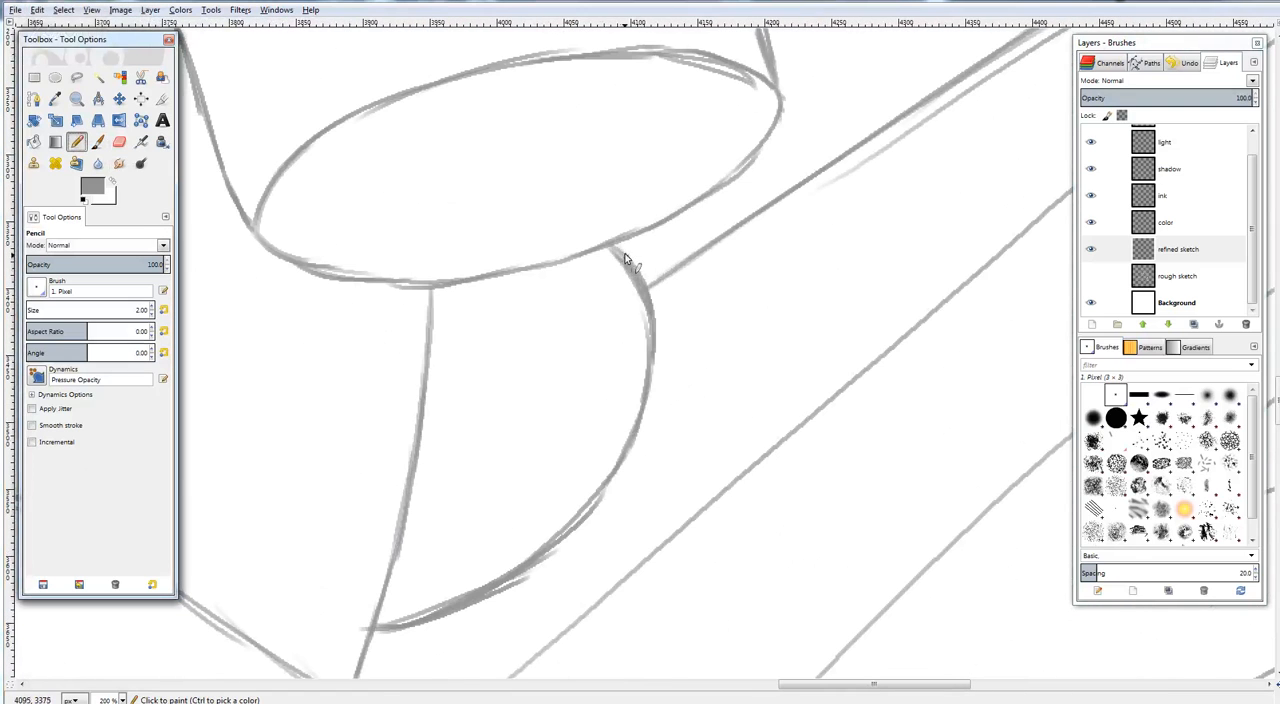
drag(612, 245, 674, 300)
mouse_move(613, 245)
mouse_down()
mouse_move(682, 310)
mouse_move(665, 329)
mouse_move(683, 358)
mouse_move(647, 389)
mouse_up()
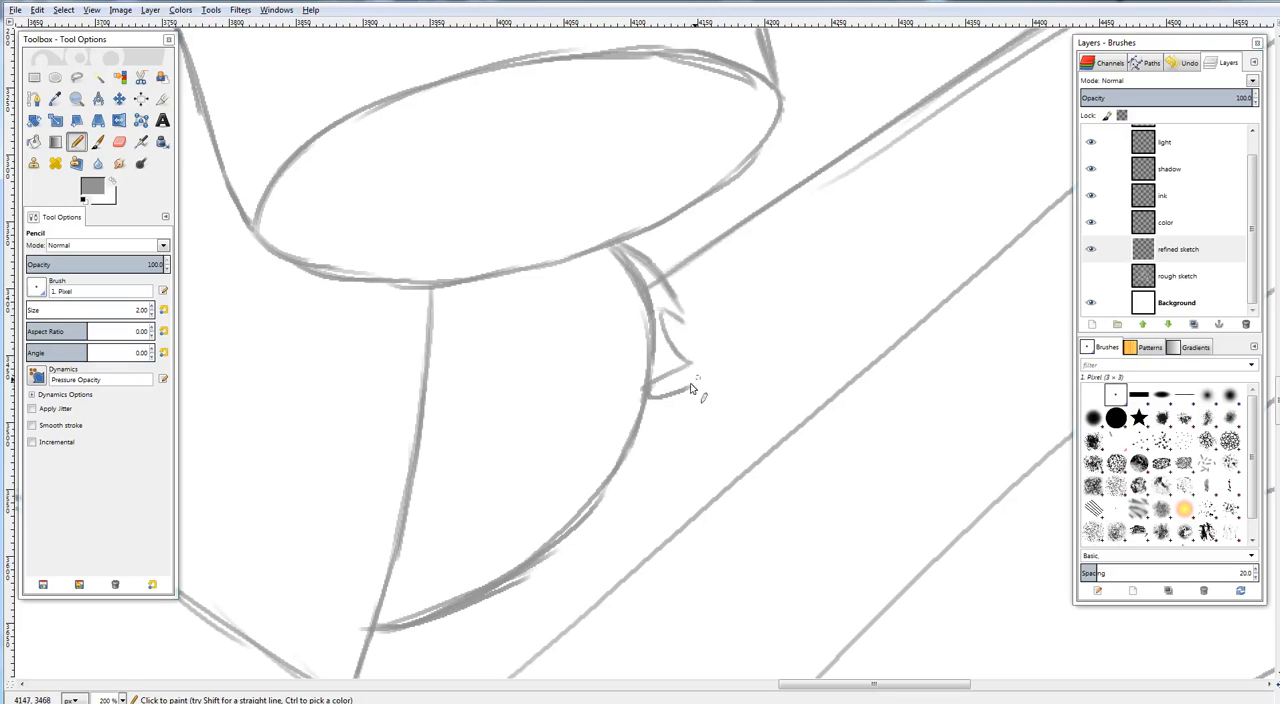
mouse_move(690, 387)
mouse_down()
mouse_move(698, 379)
mouse_move(644, 433)
mouse_up()
mouse_move(582, 523)
mouse_down()
mouse_move(688, 430)
mouse_move(647, 438)
mouse_up()
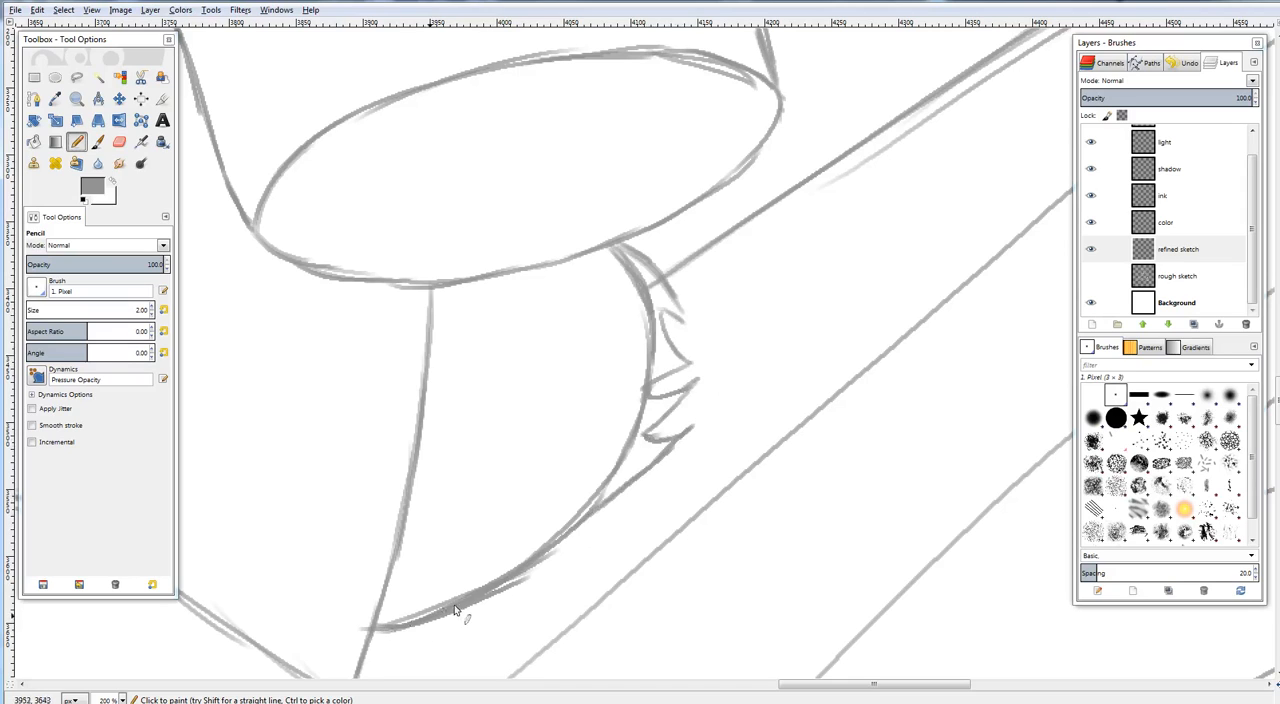
mouse_move(454, 609)
mouse_down()
mouse_move(577, 551)
mouse_move(694, 449)
mouse_up()
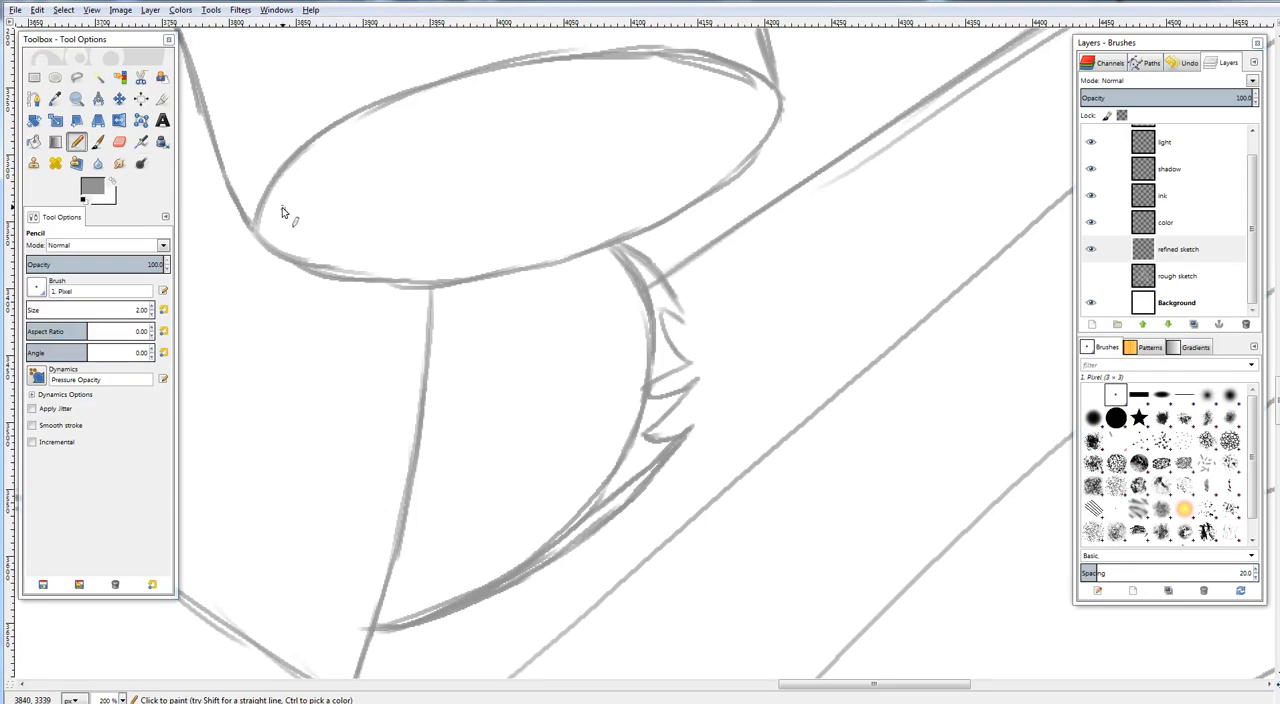
drag(676, 303, 686, 320)
drag(758, 342, 776, 360)
key(ctrl+shift+j)
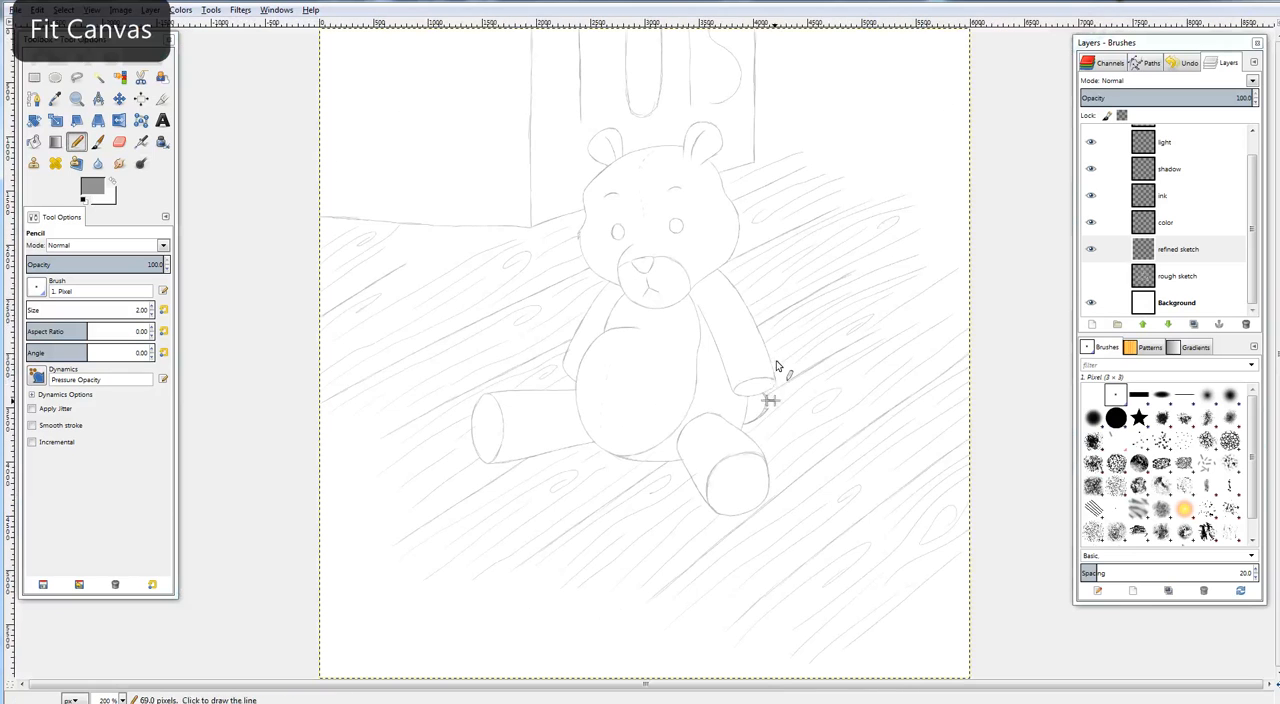
Erase the old tail outline and the floor line end lying inside the new fur tufts
key(plus)
key(plus)
key(plus)
key(plus)
key(plus)
key(plus)
key(plus)
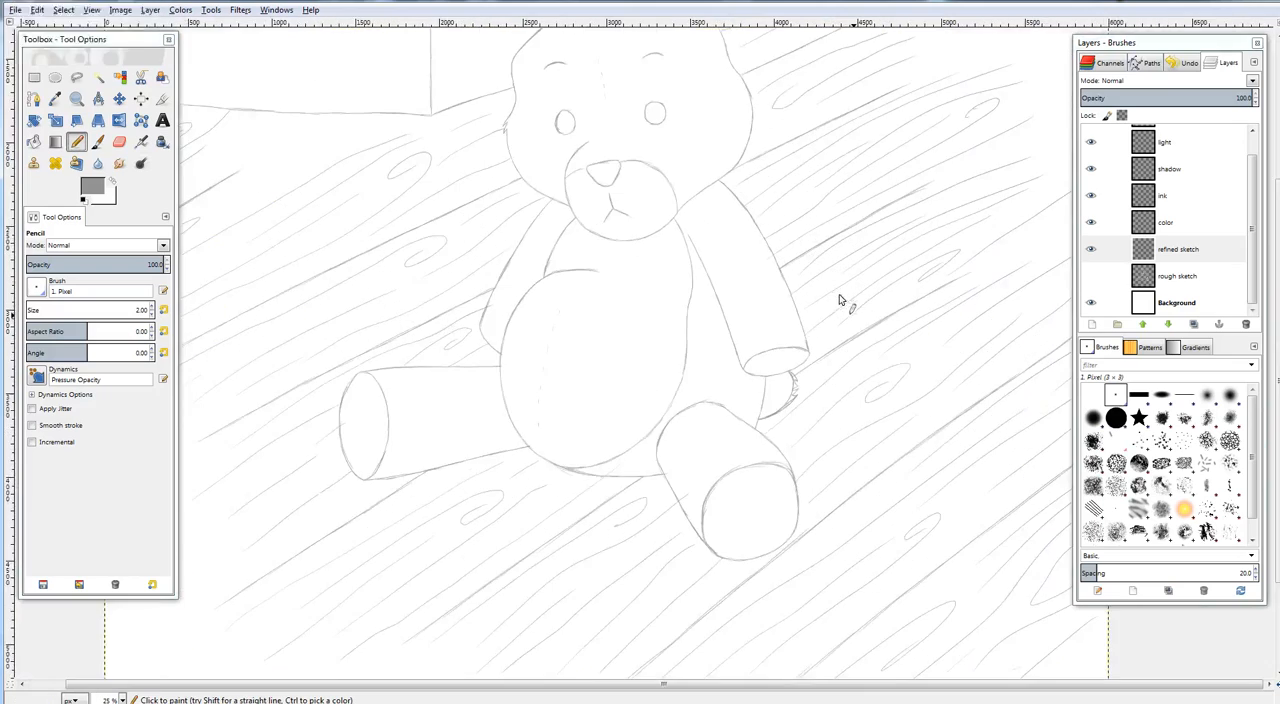
drag(697, 509, 820, 302)
key(plus)
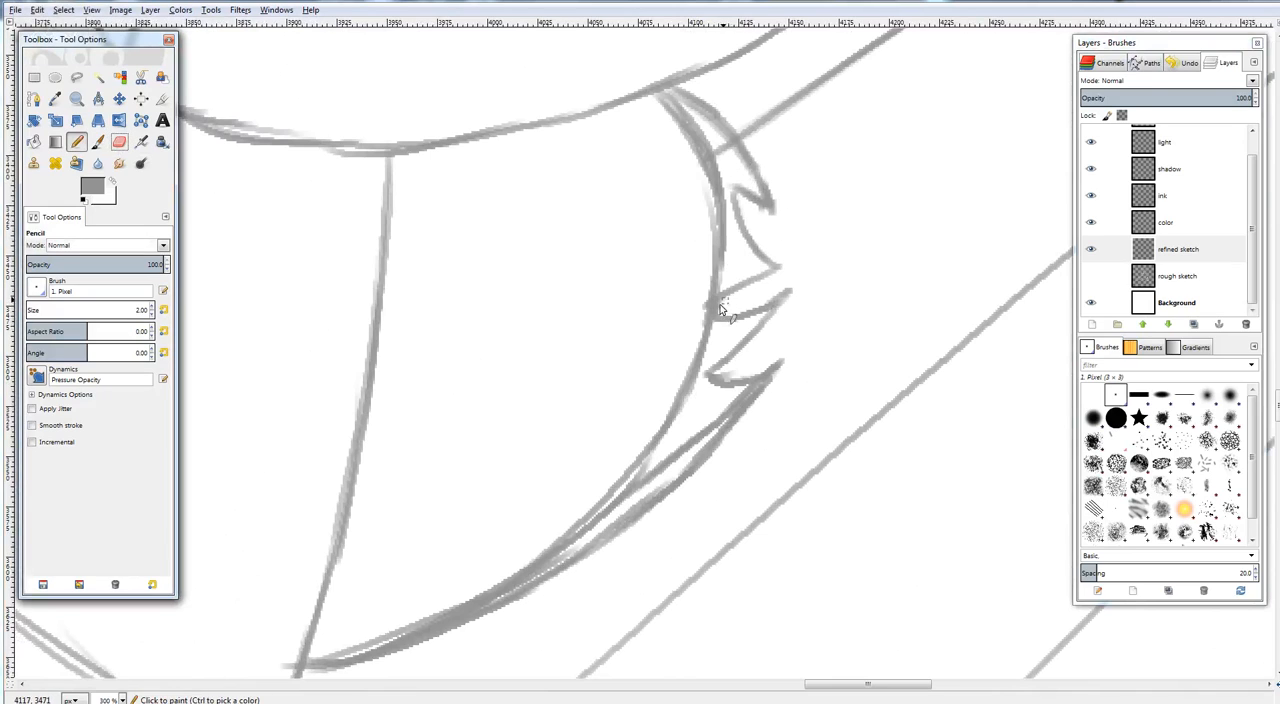
drag(722, 314, 729, 306)
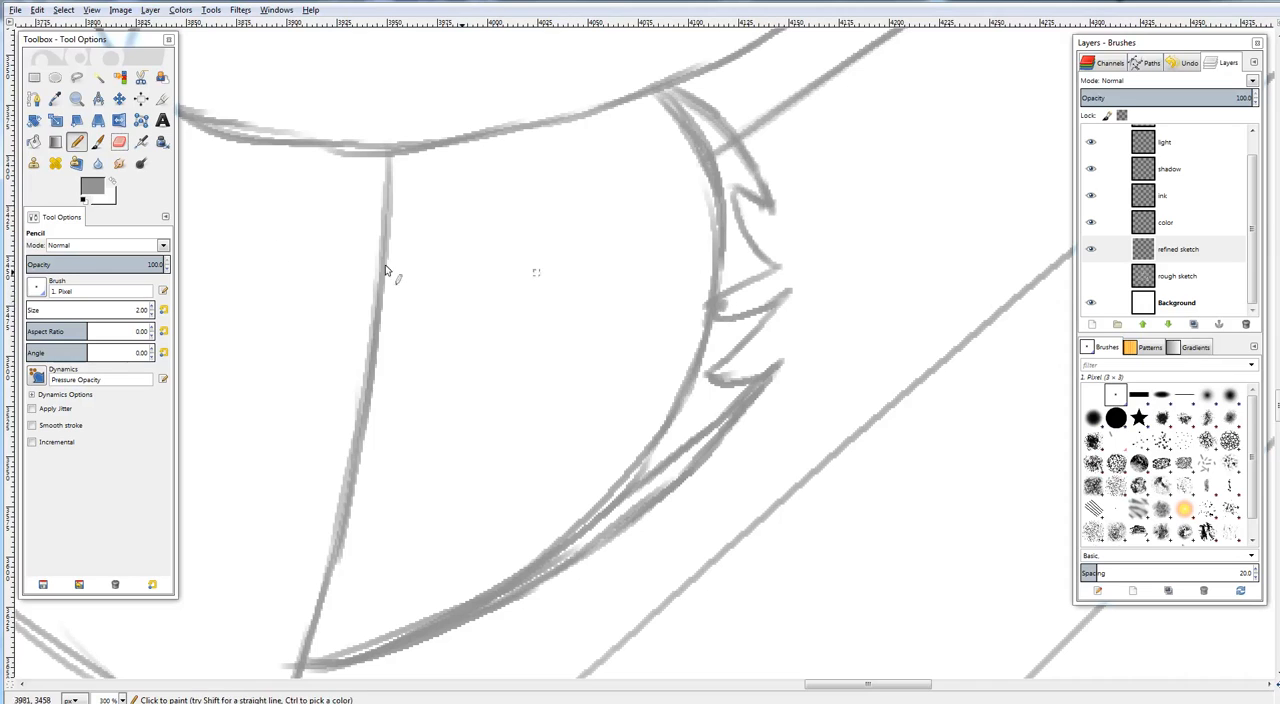
key(shift+e)
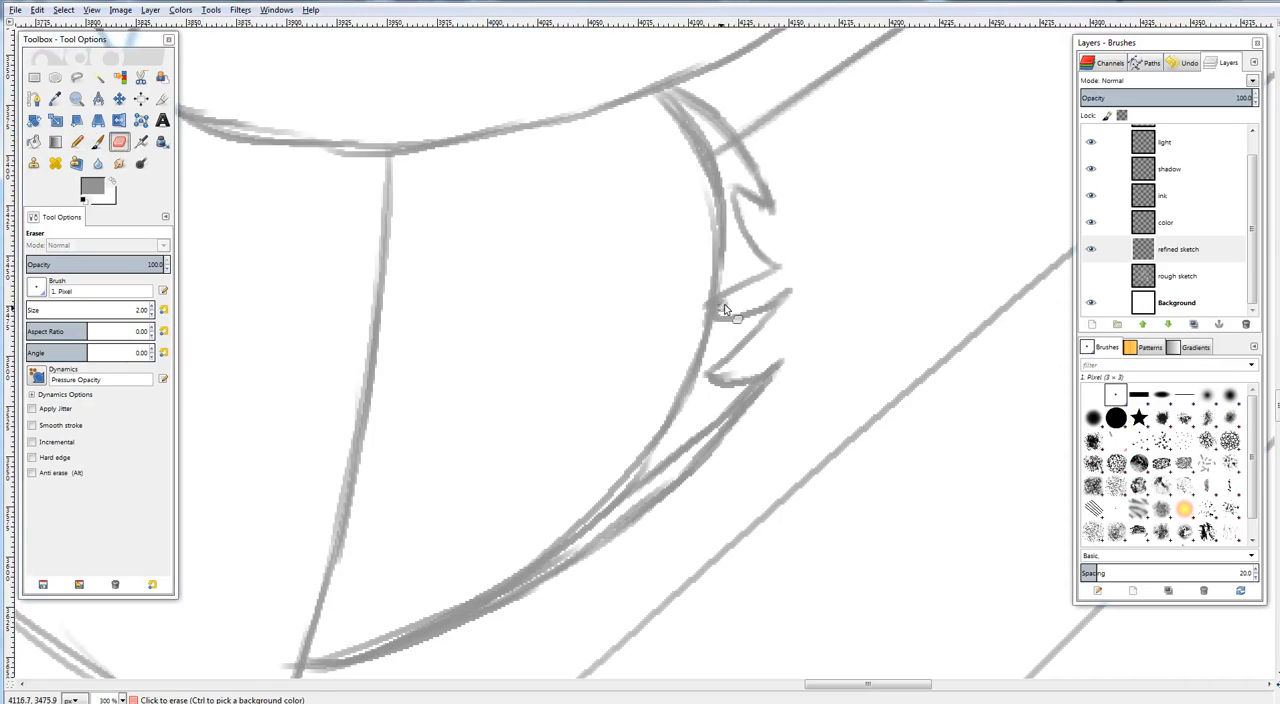
mouse_move(727, 310)
mouse_down()
mouse_move(715, 164)
mouse_move(727, 139)
mouse_move(737, 156)
mouse_move(665, 91)
mouse_move(700, 154)
mouse_move(688, 120)
mouse_move(715, 133)
mouse_move(720, 172)
mouse_move(681, 126)
mouse_up()
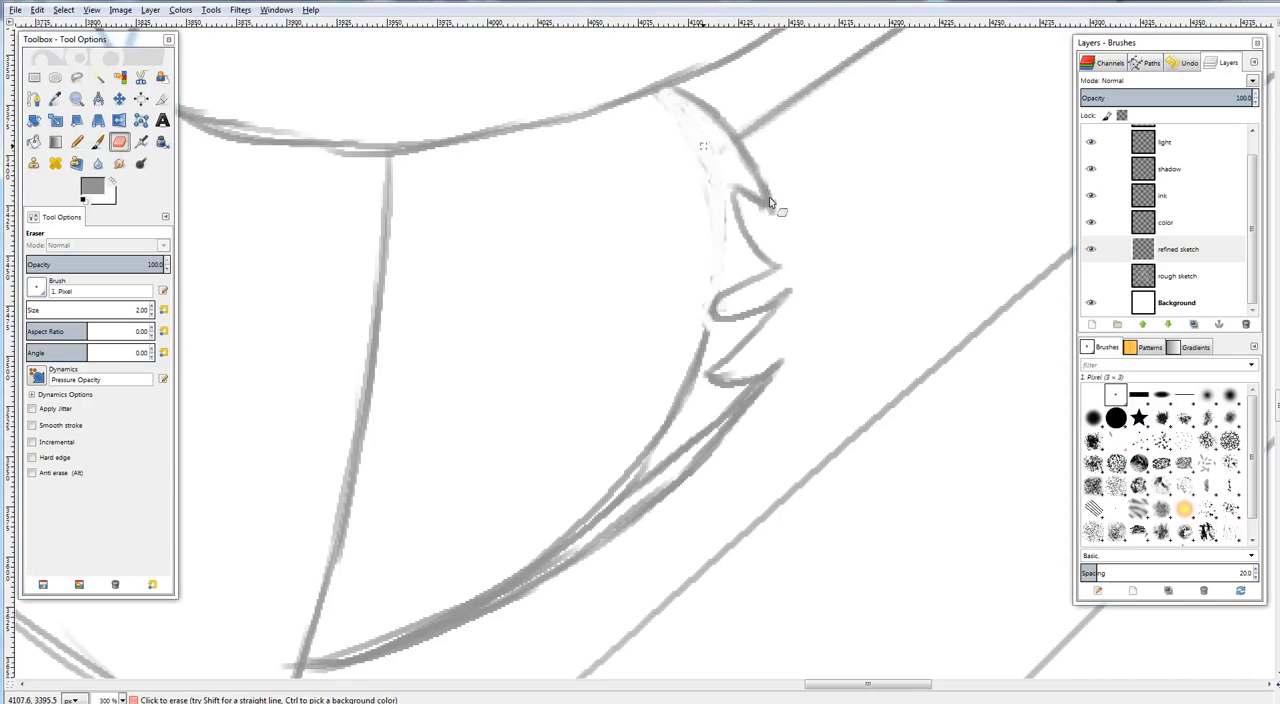
mouse_move(715, 193)
mouse_down()
mouse_move(722, 218)
mouse_move(711, 195)
mouse_move(702, 350)
mouse_move(685, 398)
mouse_up()
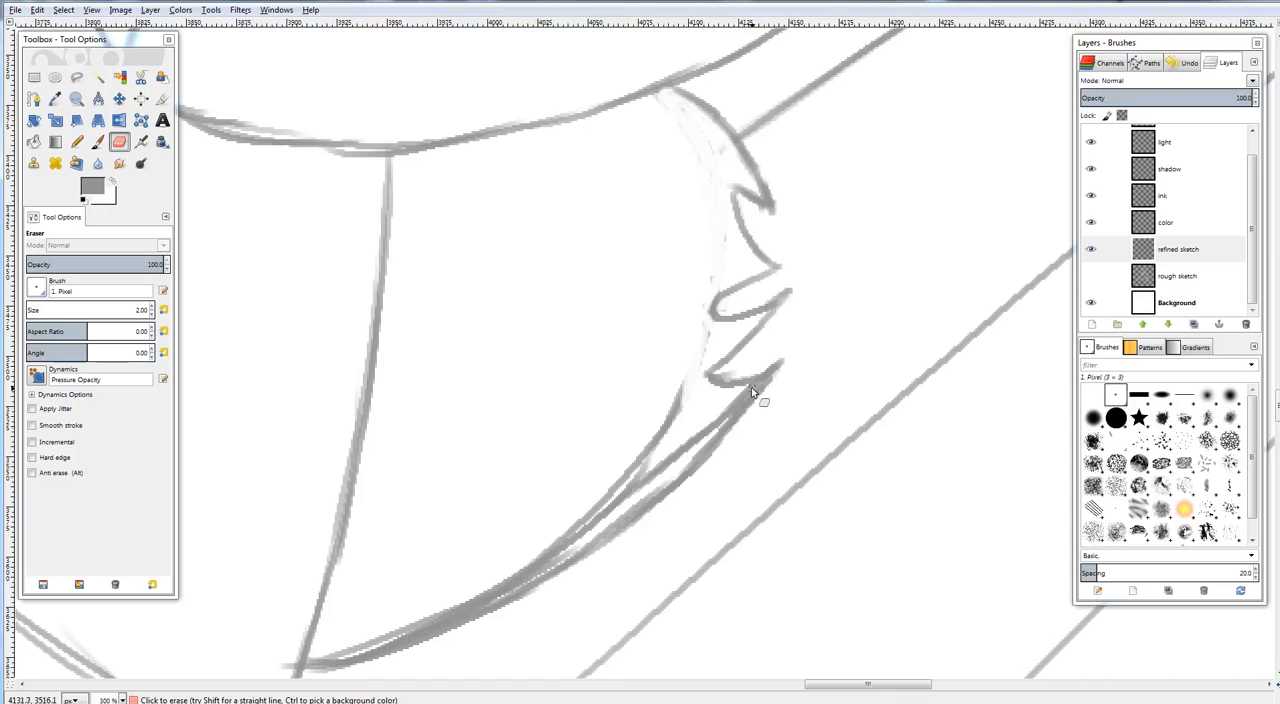
Erase the doubled lines inside the tail's lower edge and check the result on the whole canvas
mouse_move(703, 435)
mouse_down()
mouse_move(631, 480)
mouse_move(681, 386)
mouse_move(662, 464)
mouse_up()
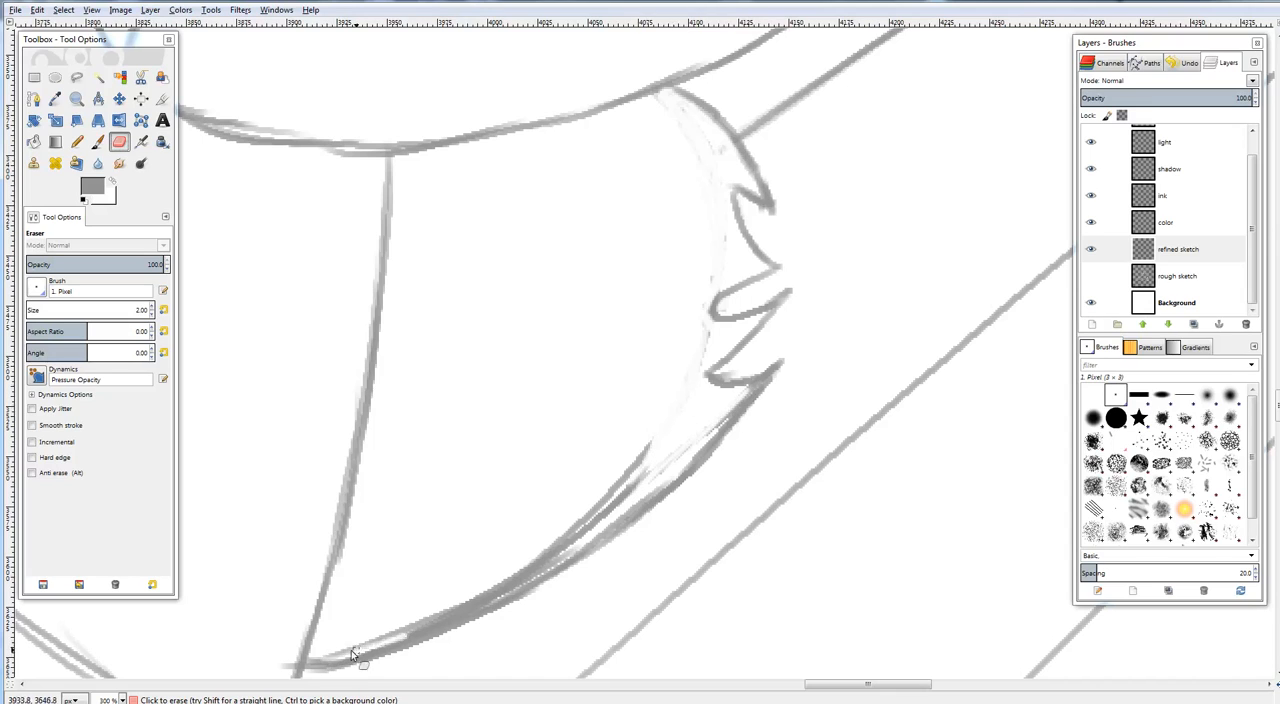
mouse_move(351, 650)
mouse_down()
mouse_move(400, 630)
mouse_move(418, 652)
mouse_move(576, 540)
mouse_move(432, 618)
mouse_up()
mouse_move(551, 563)
mouse_down()
mouse_move(633, 475)
mouse_move(593, 505)
mouse_move(633, 476)
mouse_move(581, 557)
mouse_move(566, 555)
mouse_move(720, 433)
mouse_up()
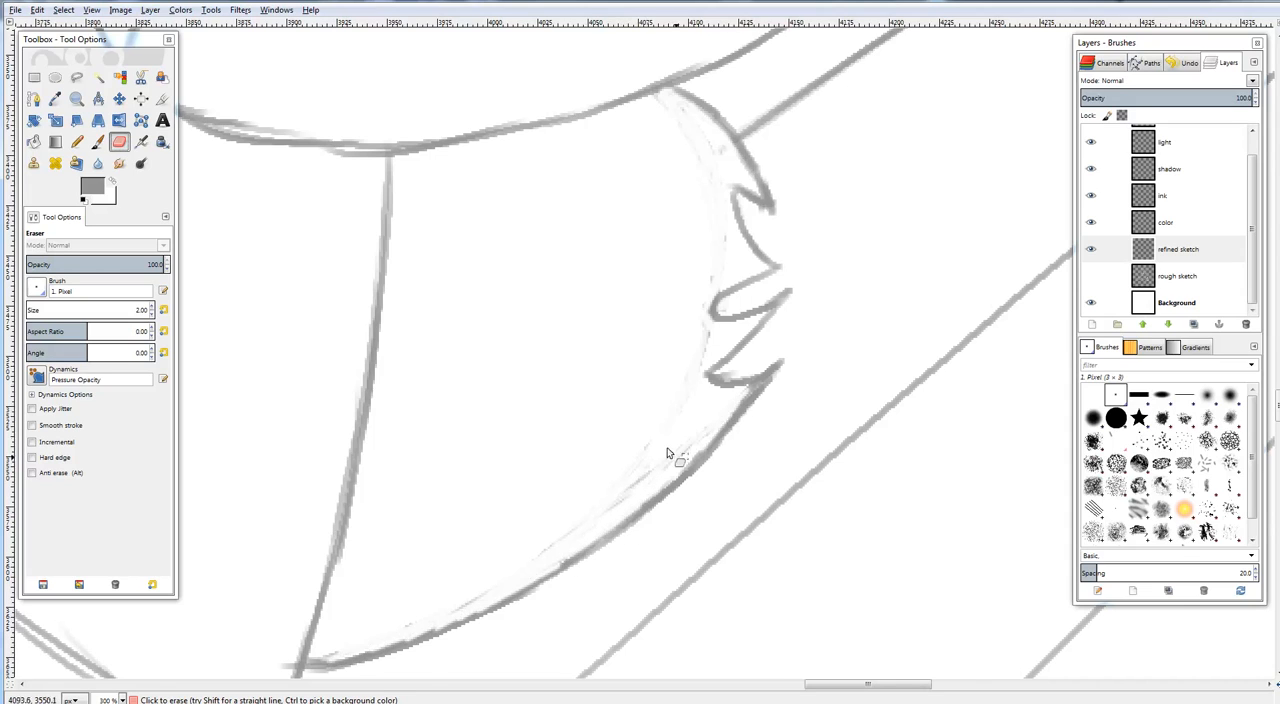
drag(566, 430, 632, 445)
click(79, 142)
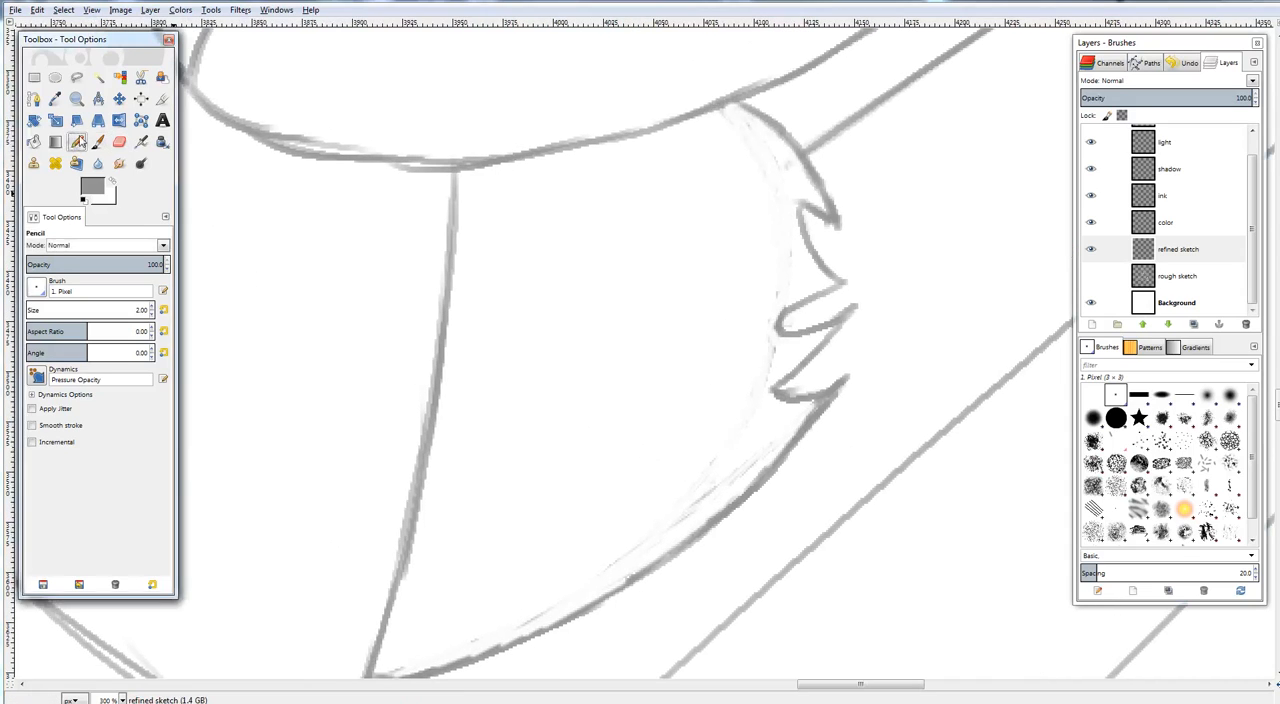
drag(828, 334, 769, 337)
key(ctrl+shift+j)
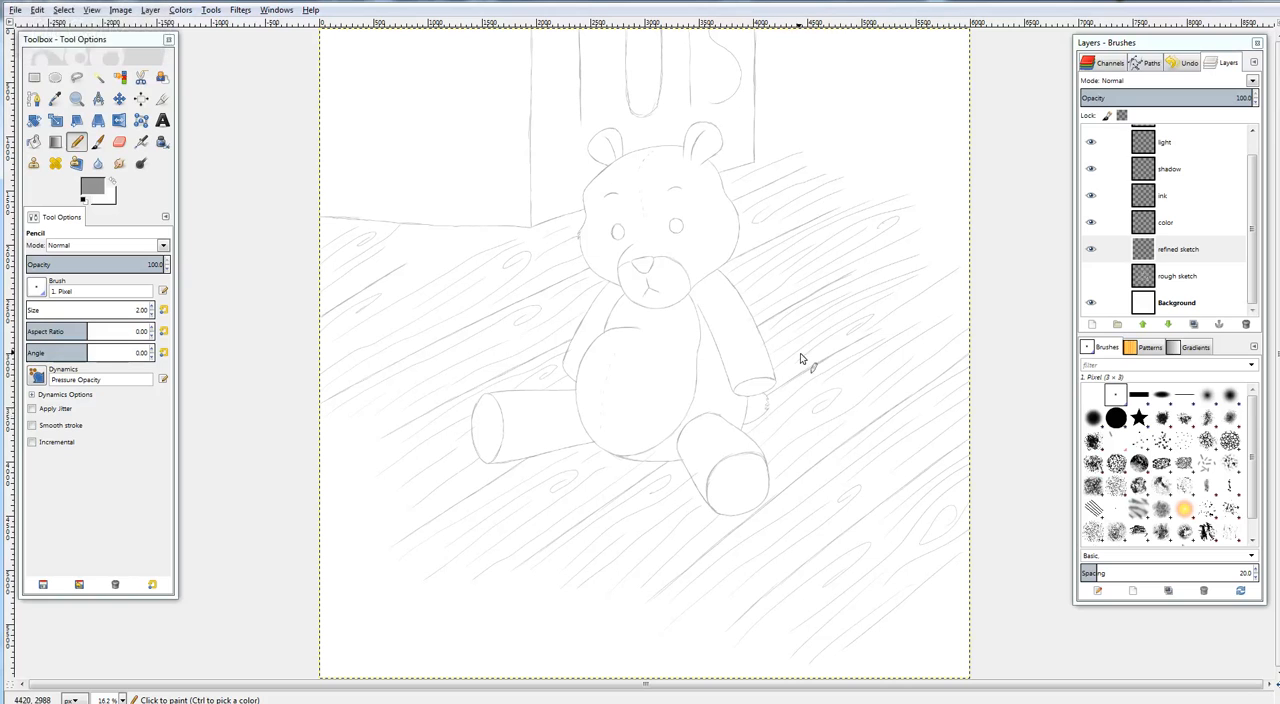
Draw two curved crease lines inside the sole of the bear's left-hand foot with the Pencil tool
drag(613, 415, 820, 366)
key(plus)
key(plus)
key(plus)
key(plus)
key(plus)
drag(712, 400, 947, 262)
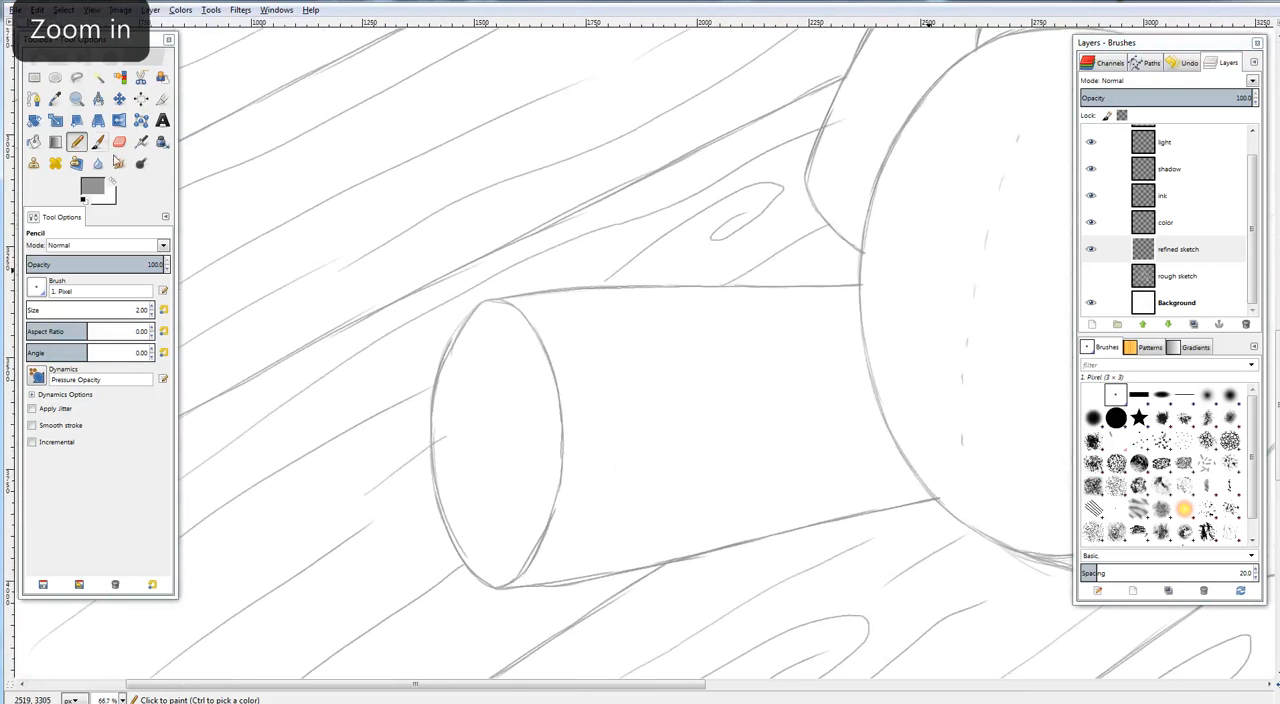
click(78, 143)
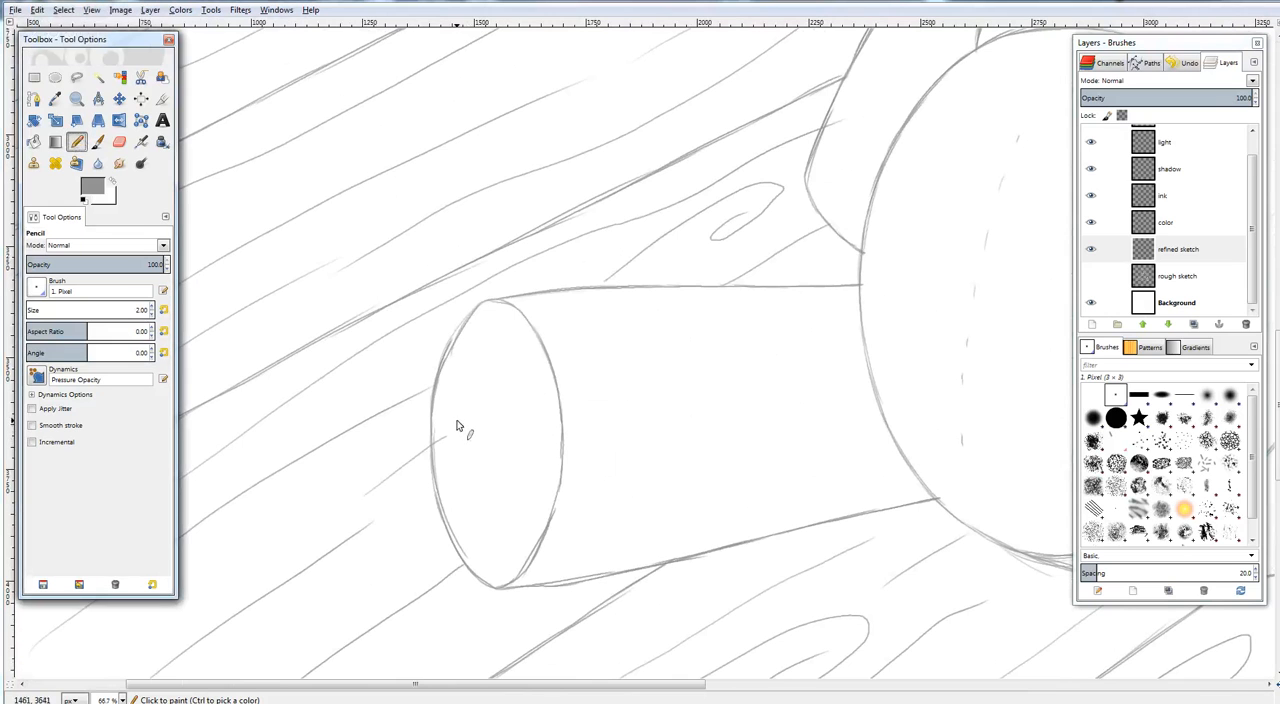
drag(470, 413, 494, 497)
drag(488, 372, 514, 506)
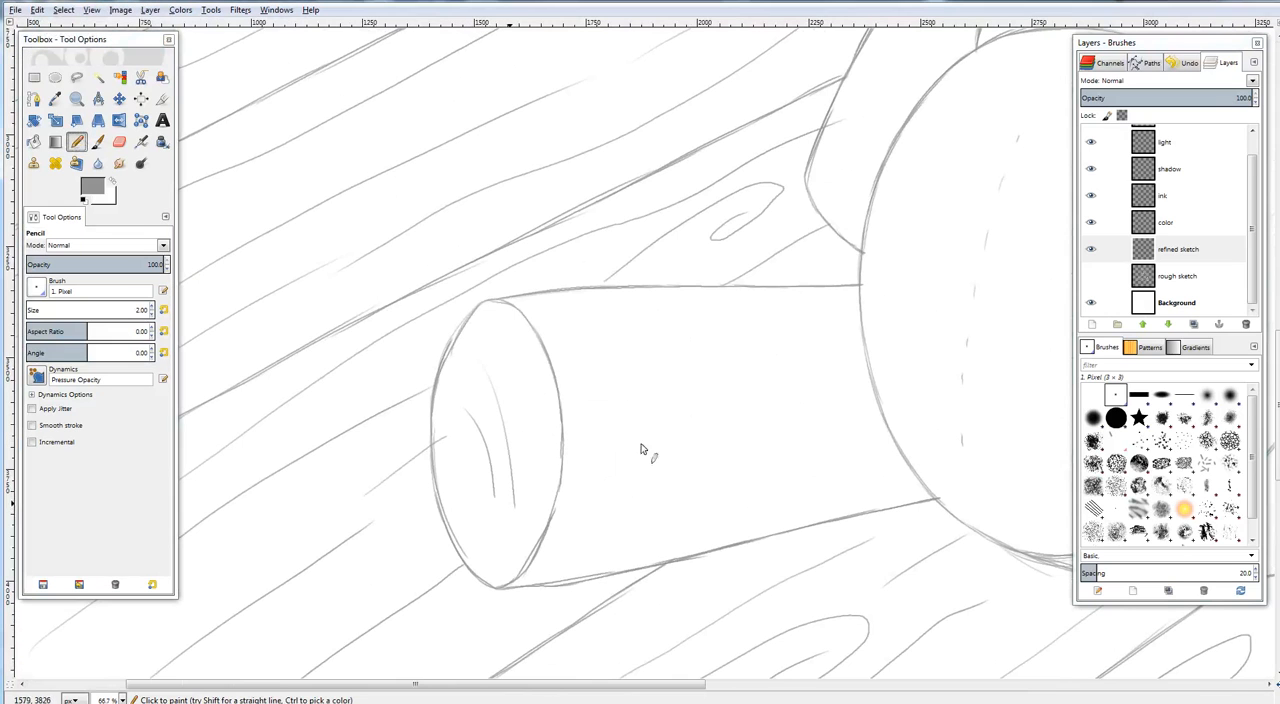
Draw two curved crease lines inside the sole of the bear's right-hand foot
drag(800, 540, 400, 330)
mouse_move(864, 464)
mouse_down()
mouse_move(668, 357)
mouse_move(463, 280)
mouse_up()
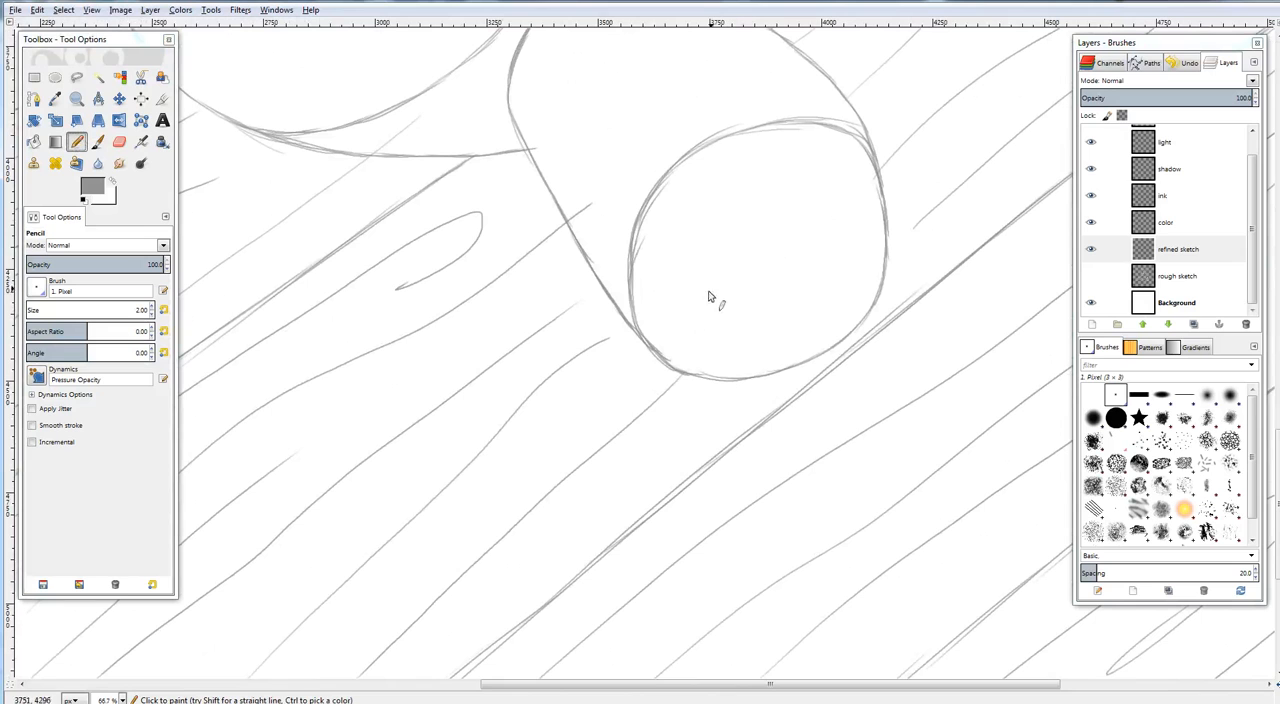
drag(701, 326, 810, 200)
drag(740, 306, 827, 255)
Draw a curved crease line inside the oval end of the bear's right-hand arm and check the whole drawing
drag(728, 155, 634, 610)
drag(812, 226, 775, 410)
drag(649, 486, 733, 465)
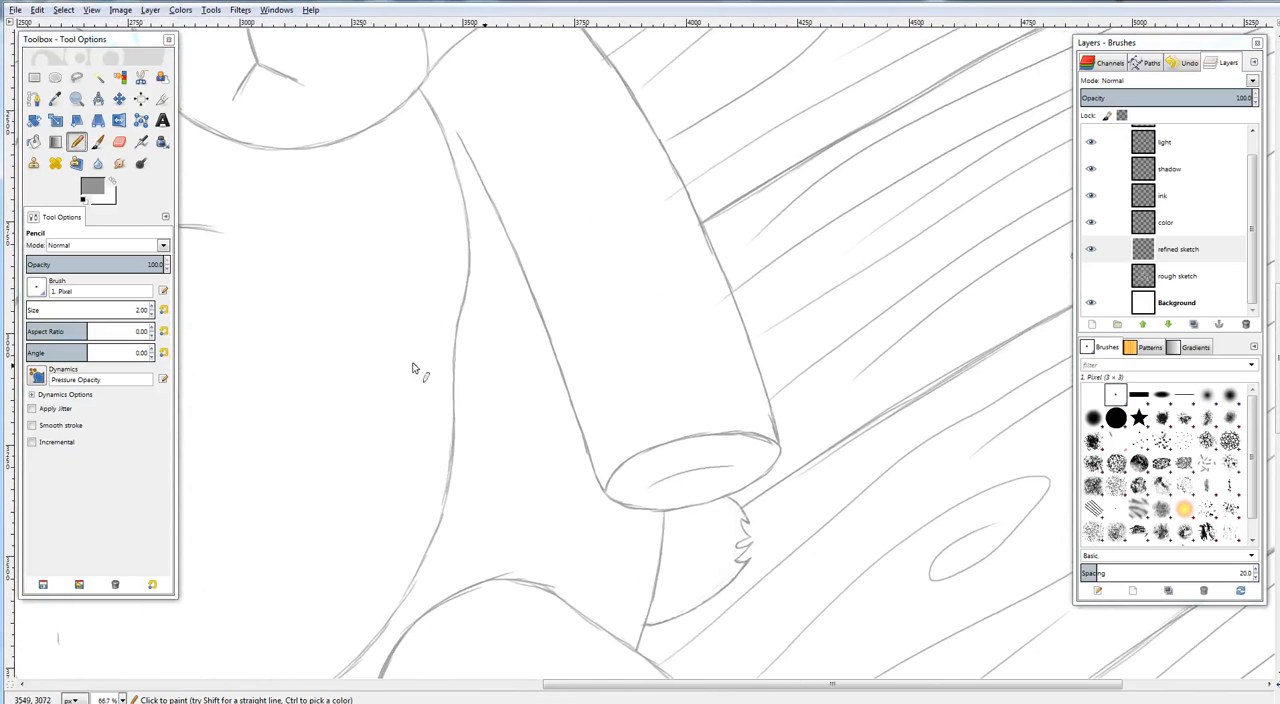
drag(412, 368, 538, 551)
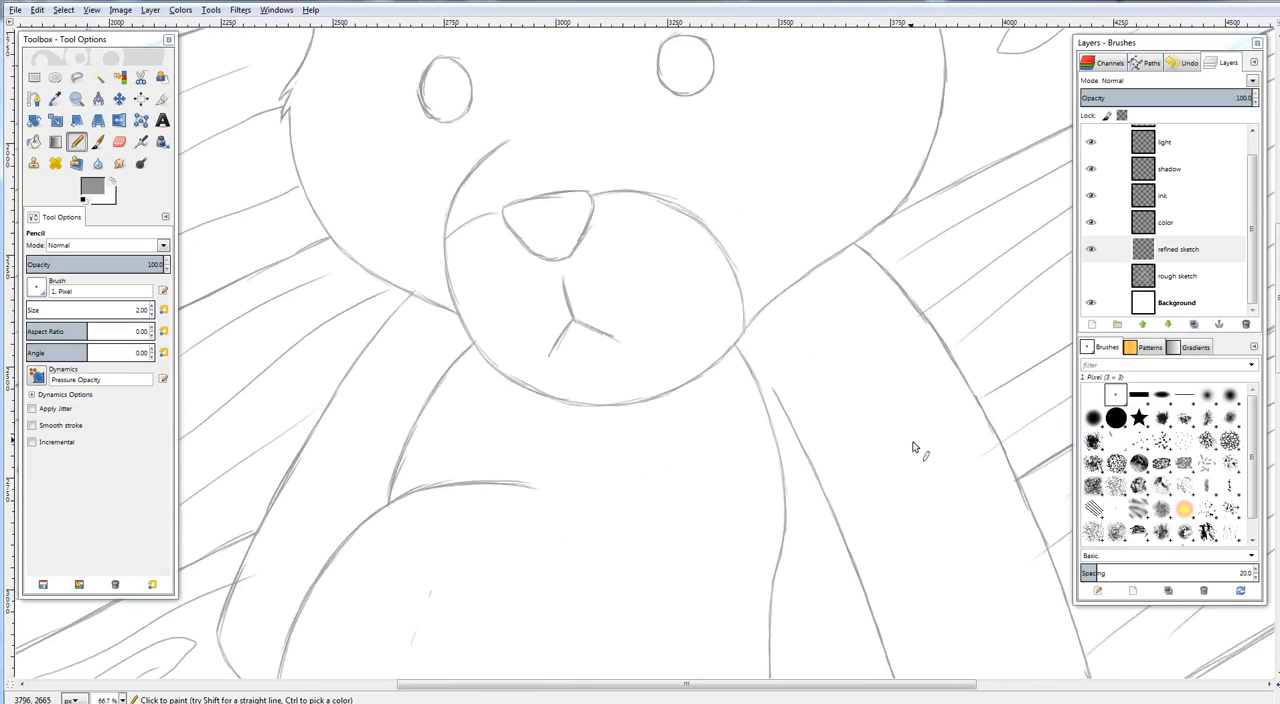
key(ctrl+shift+j)
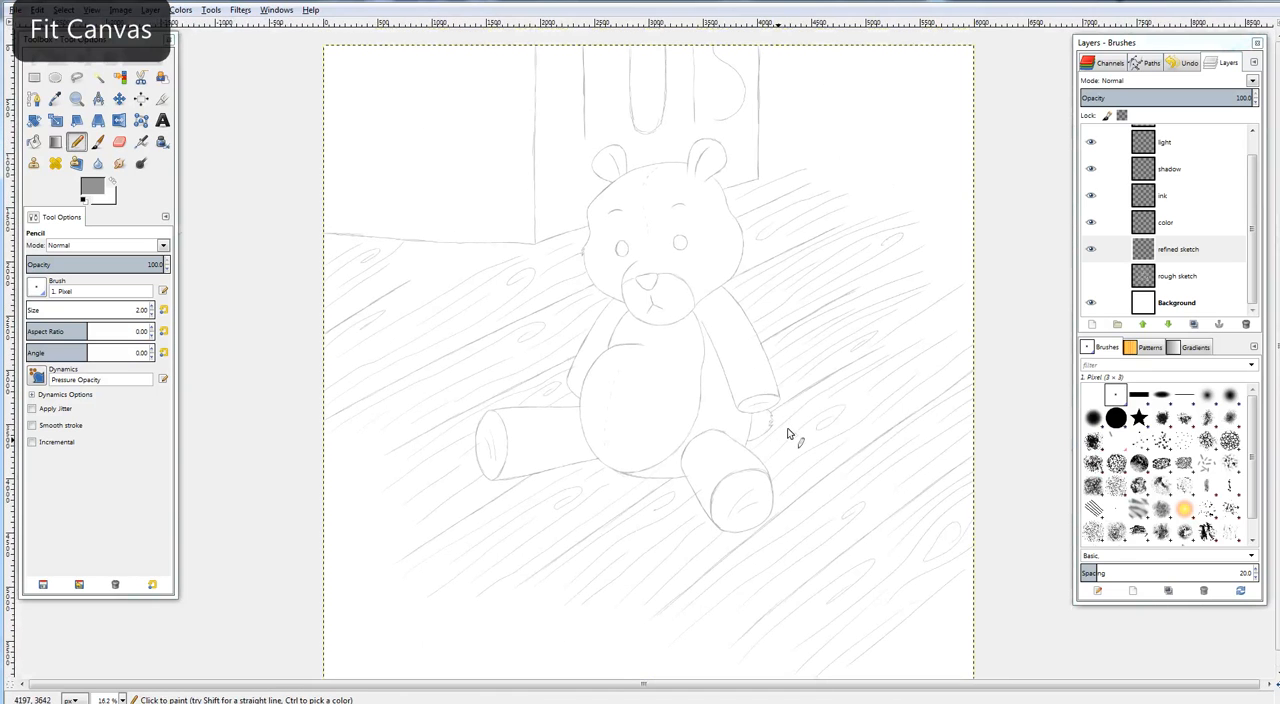
Draw a short crease stroke at the upper end of the right-hand arm's inner line, near the armpit
key(plus)
key(plus)
key(plus)
key(plus)
key(plus)
mouse_move(717, 222)
mouse_down()
mouse_move(749, 508)
mouse_move(788, 698)
mouse_up()
key(shift+e)
key(n)
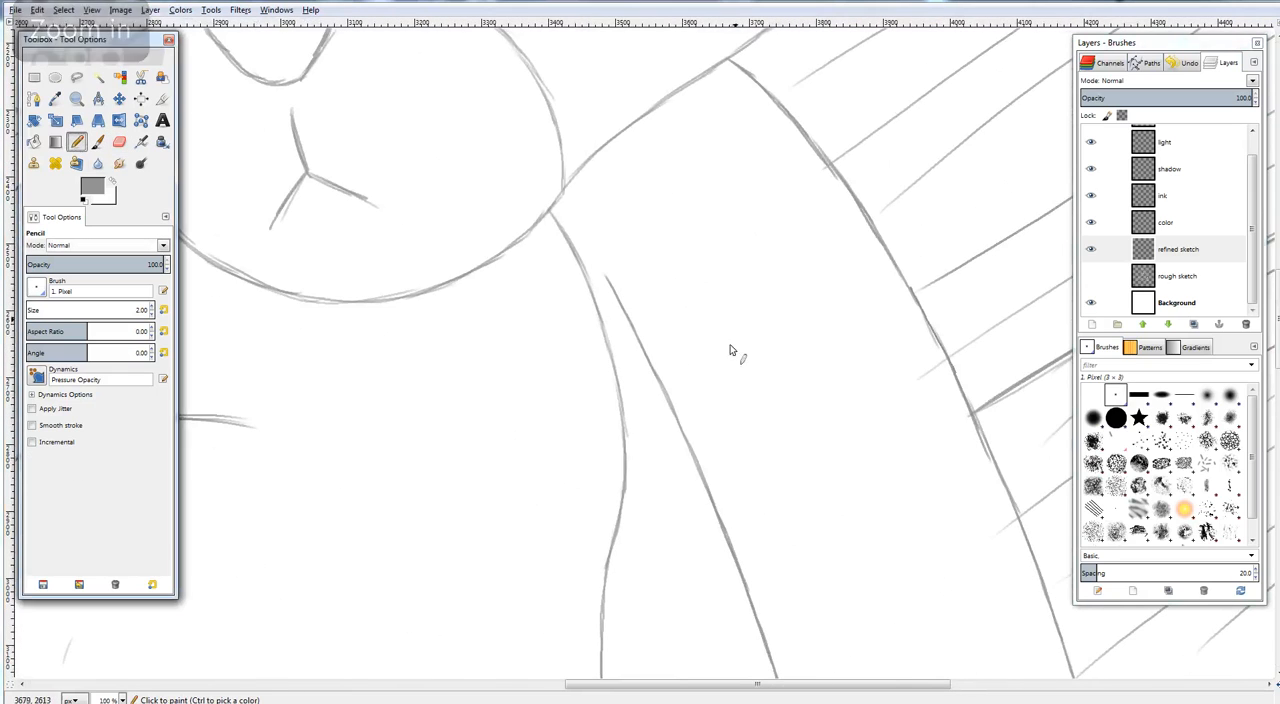
drag(600, 291, 636, 322)
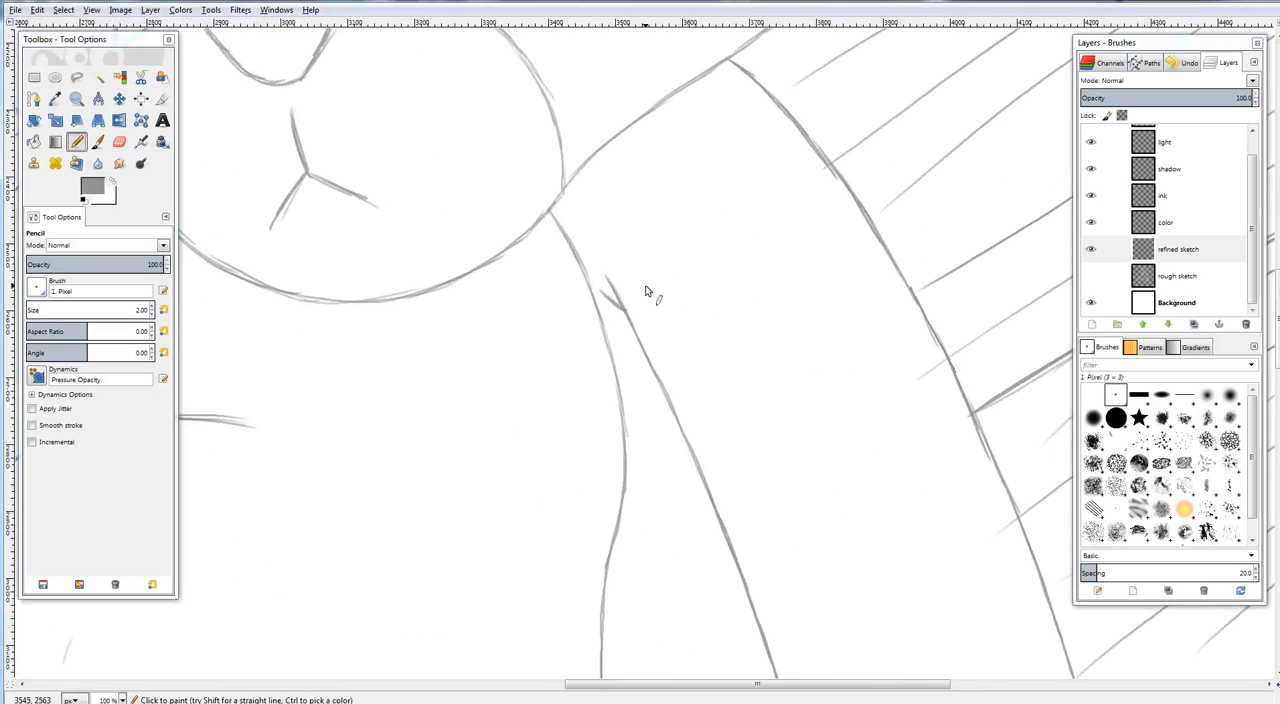
Try a row of short dashed stitches from the right-hand armpit up over the shoulder
mouse_move(678, 224)
mouse_down()
mouse_move(973, 244)
mouse_move(796, 208)
mouse_up()
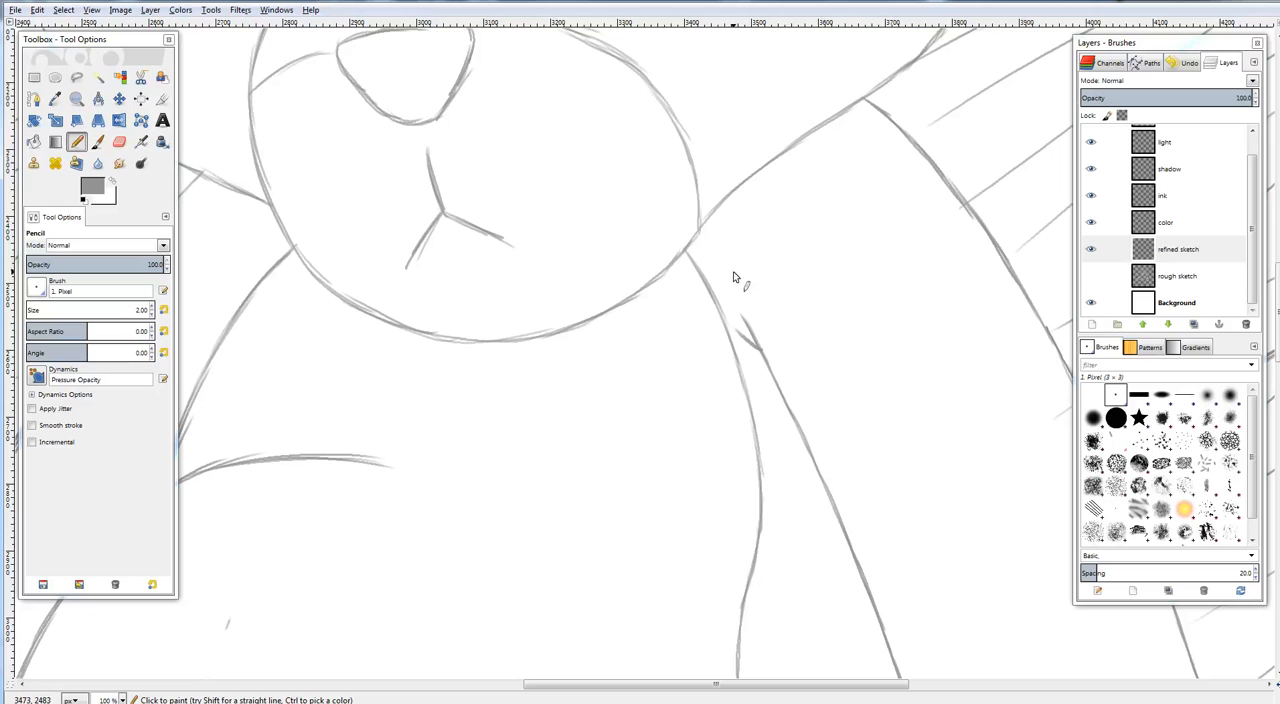
drag(779, 175, 791, 163)
key(shift+ctrl+j)
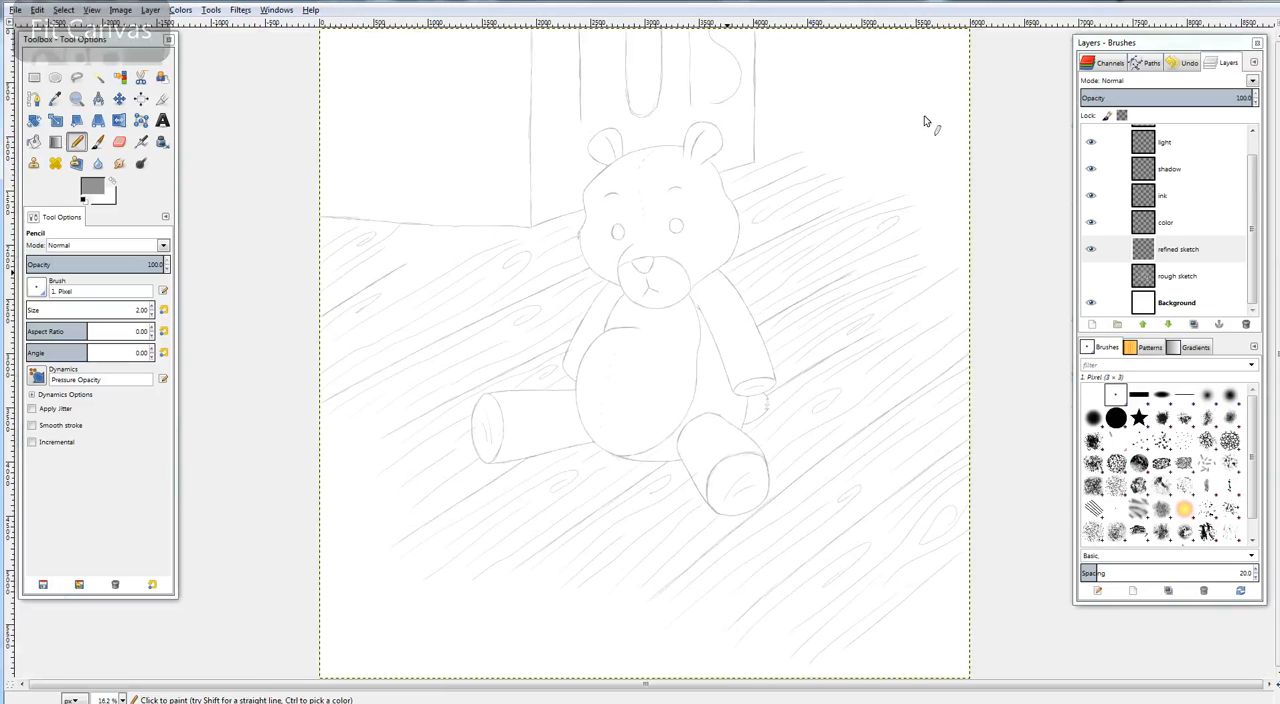
scroll(738, 255, up, 6)
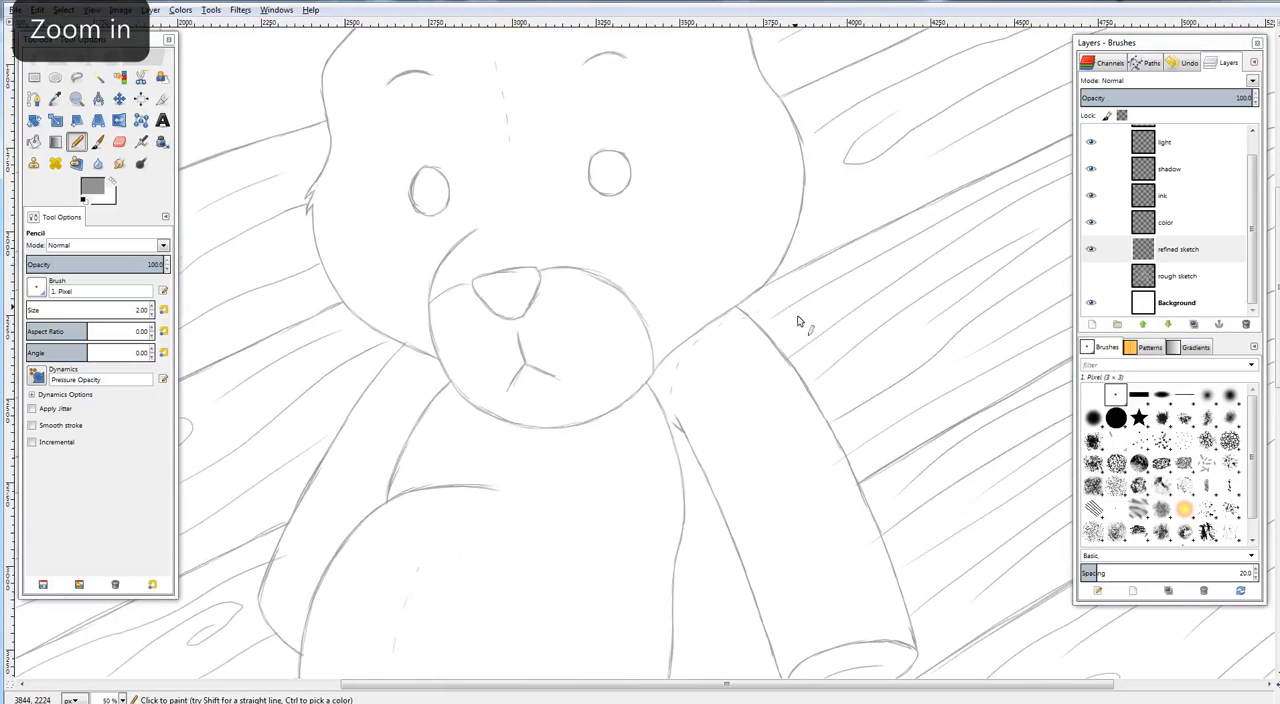
Undo the dashed stitches on the right-hand shoulder
key(ctrl+z)
key(ctrl+z)
key(ctrl+z)
key(ctrl+z)
key(ctrl+z)
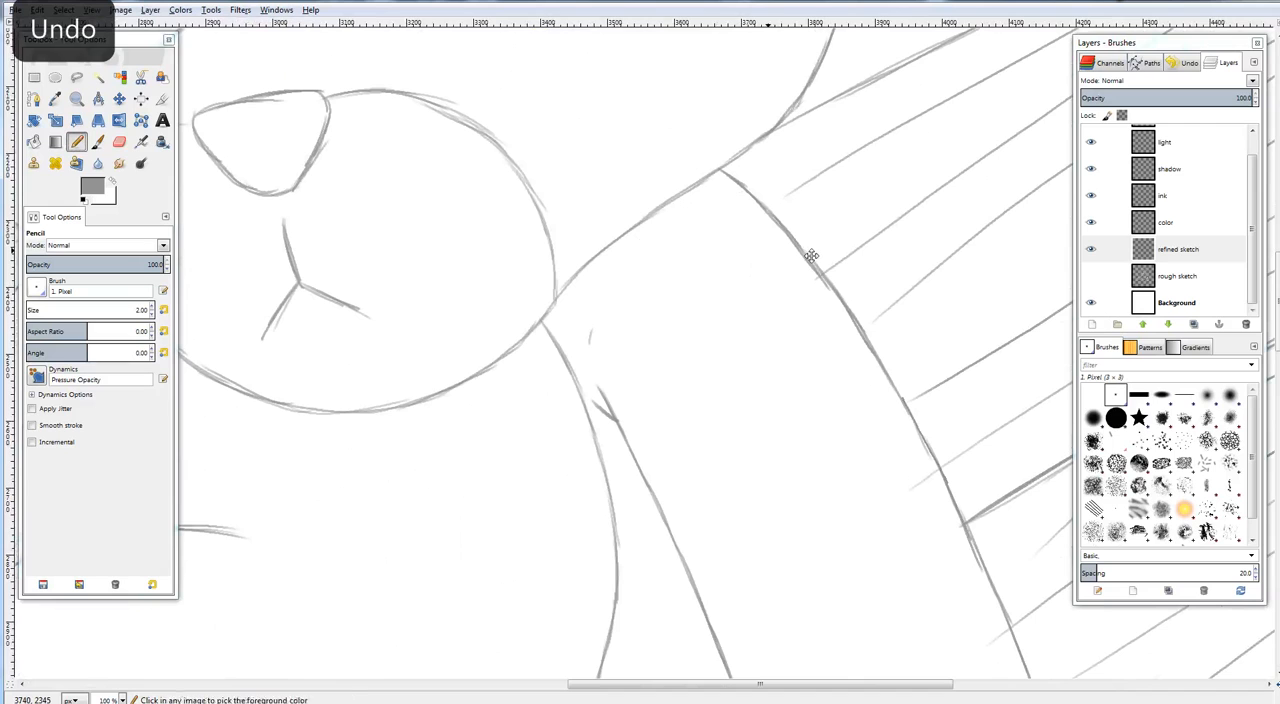
drag(707, 340, 860, 214)
key(shift+ctrl+j)
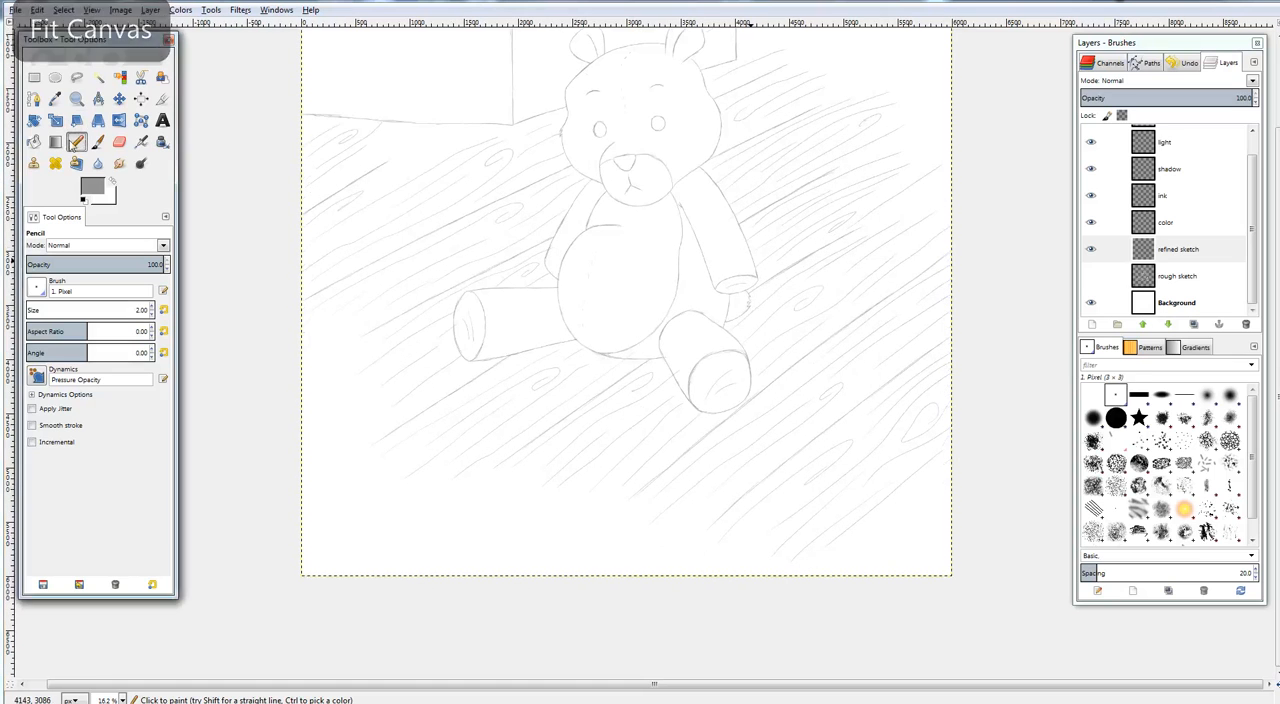
Draw three short stitch marks across the upper outline of the bear's right-hand leg and check the whole canvas
drag(687, 303, 671, 313)
key(plus)
key(plus)
key(plus)
key(plus)
key(plus)
key(plus)
key(plus)
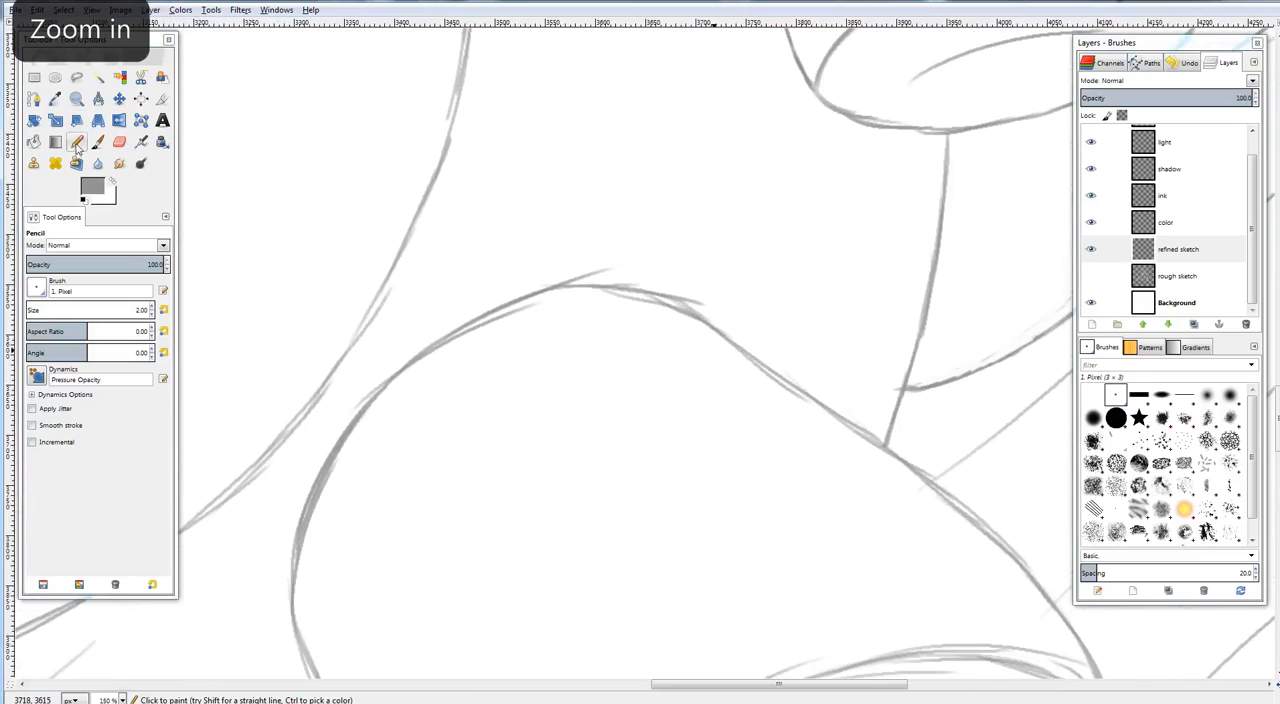
click(77, 141)
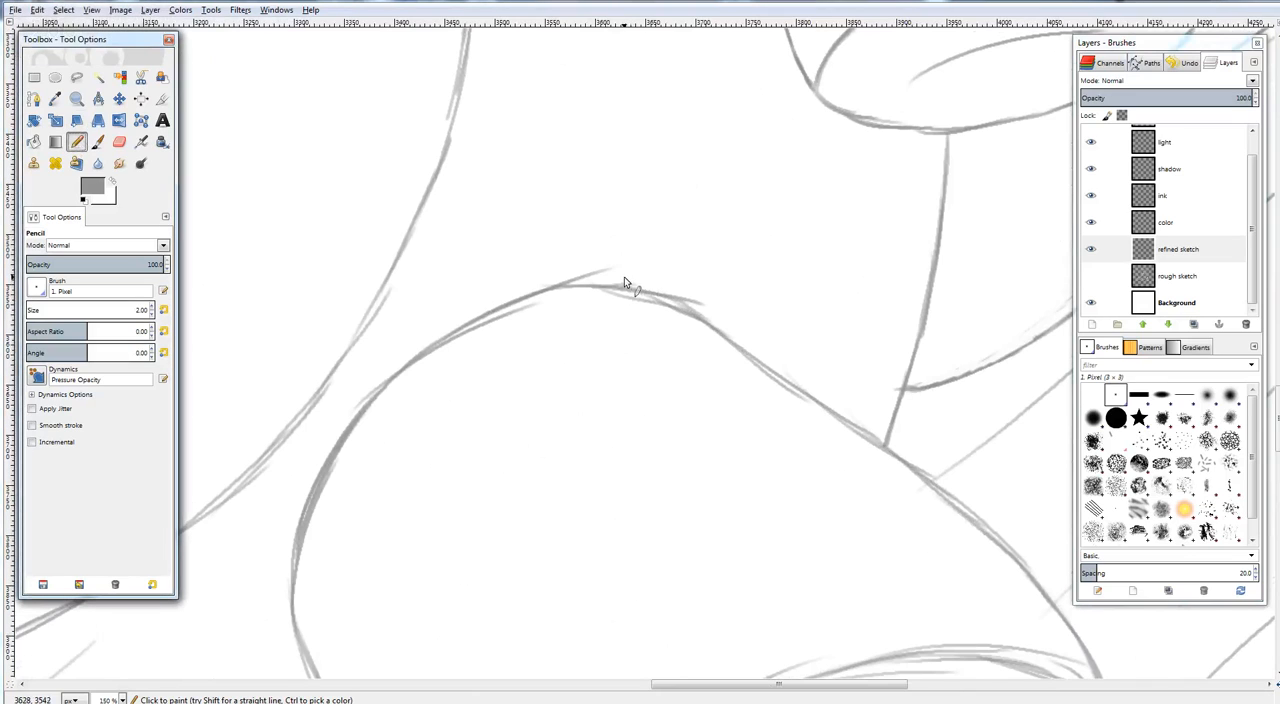
drag(618, 274, 640, 307)
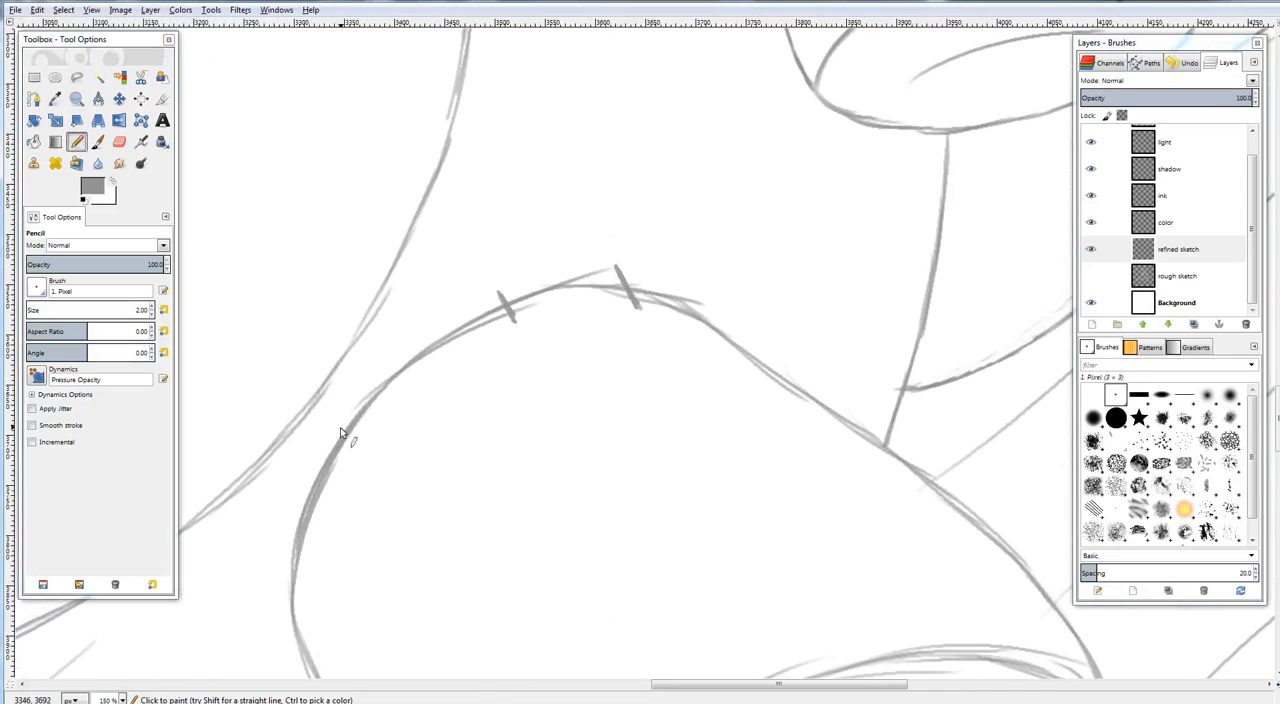
drag(338, 425, 355, 441)
mouse_move(667, 400)
mouse_down()
mouse_move(716, 418)
mouse_move(708, 397)
mouse_move(808, 235)
mouse_up()
key(shift+ctrl+j)
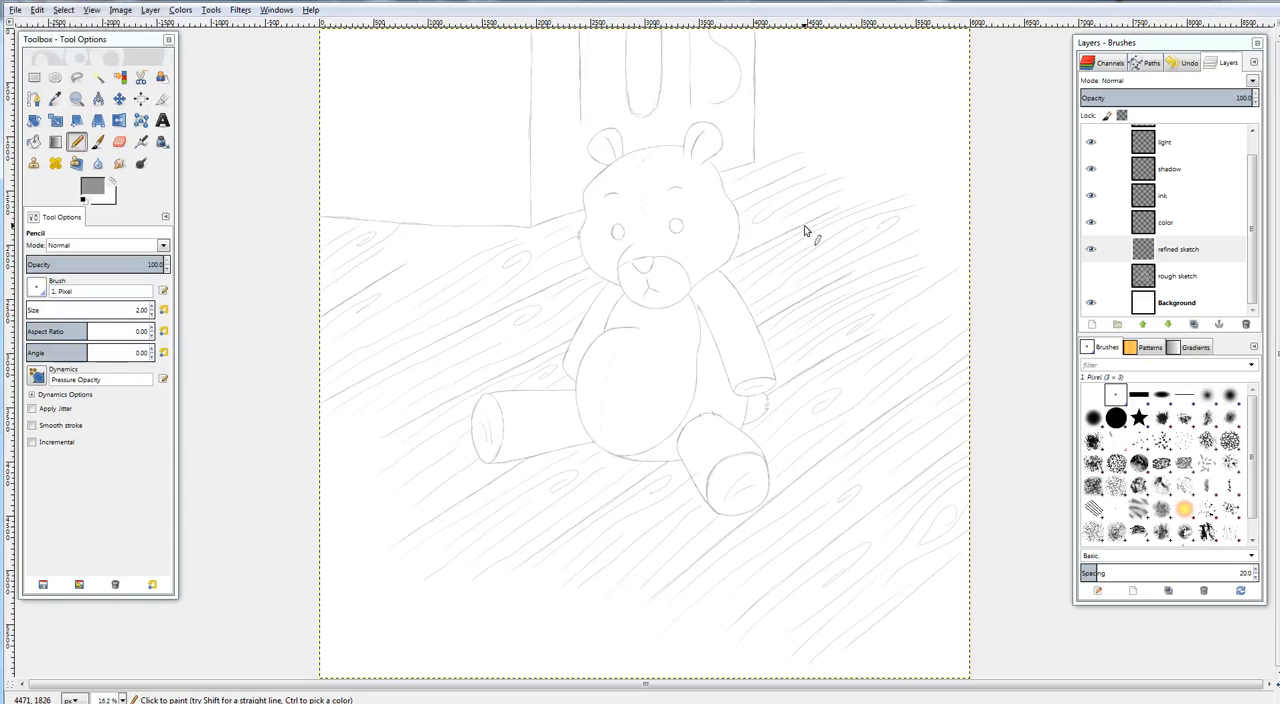
Draw a short curved seam stroke down the inside of the bear's nose with the Pencil
drag(804, 225, 727, 254)
key(plus)
key(plus)
key(plus)
key(plus)
key(plus)
key(plus)
key(plus)
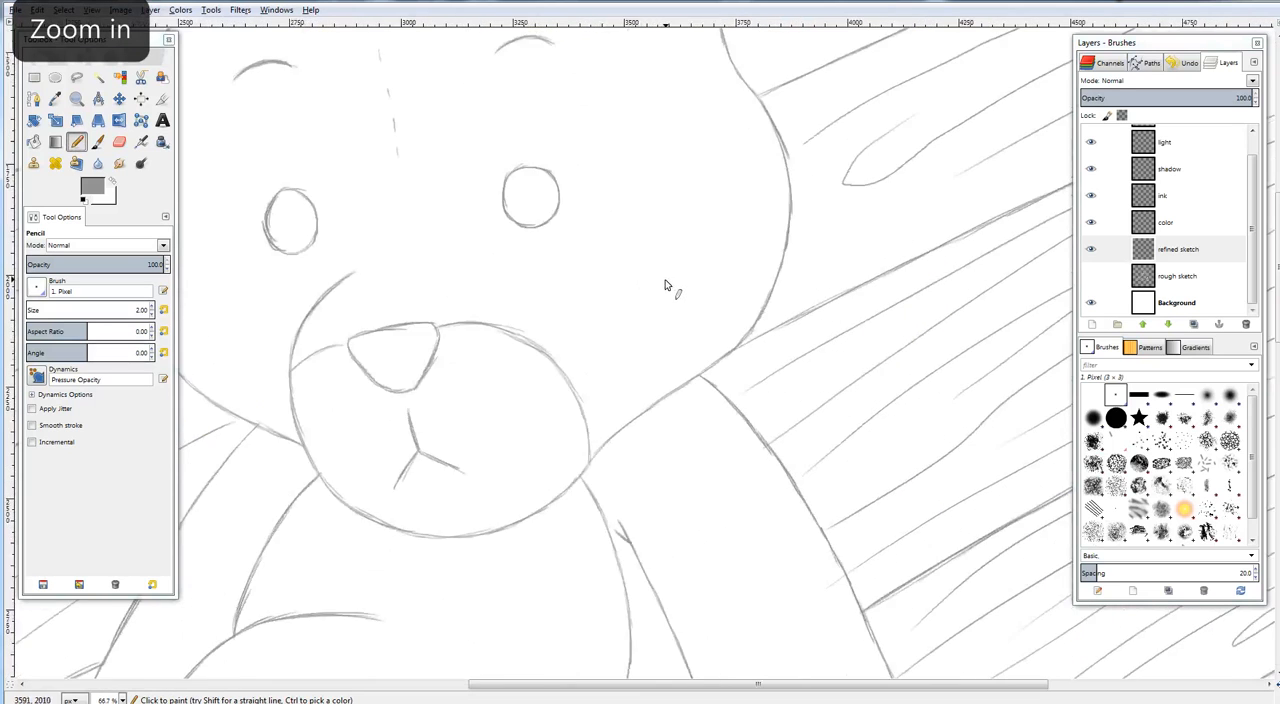
drag(549, 334, 658, 279)
click(82, 146)
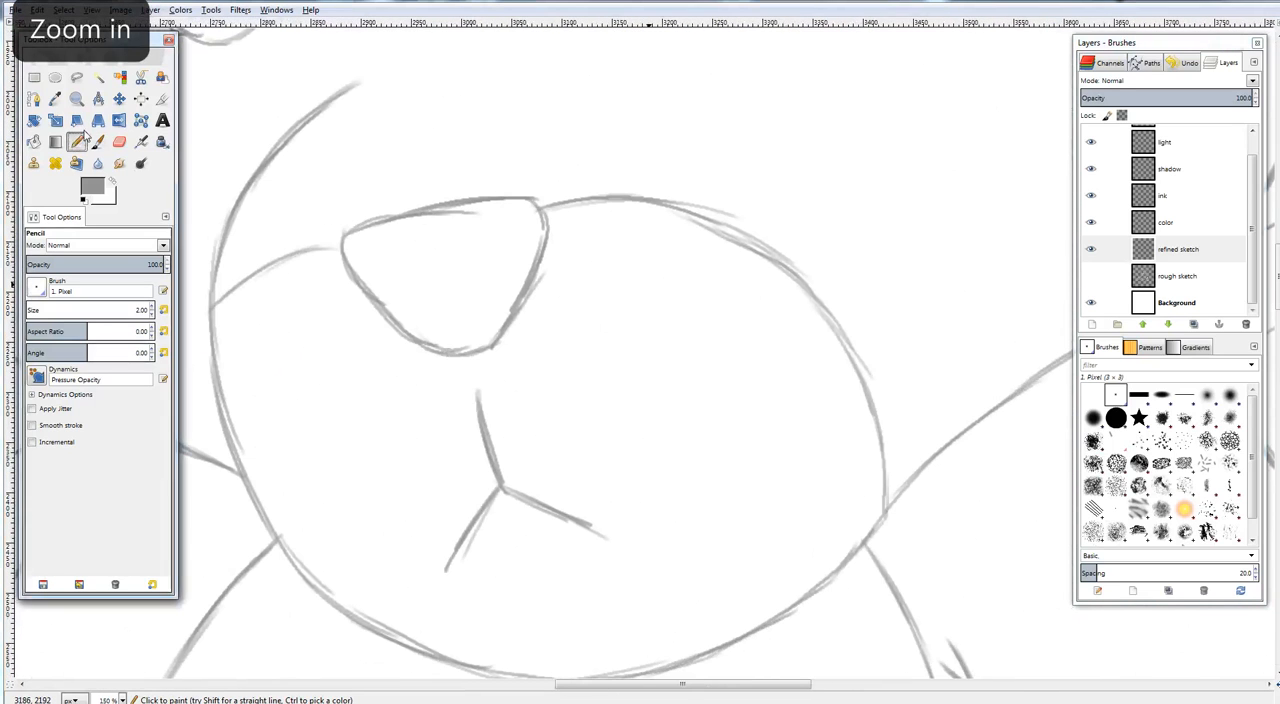
drag(428, 243, 448, 311)
Sketch small pointed fur tufts along the lower edge of the bear's muzzle at the chin
scroll(579, 226, down, 5)
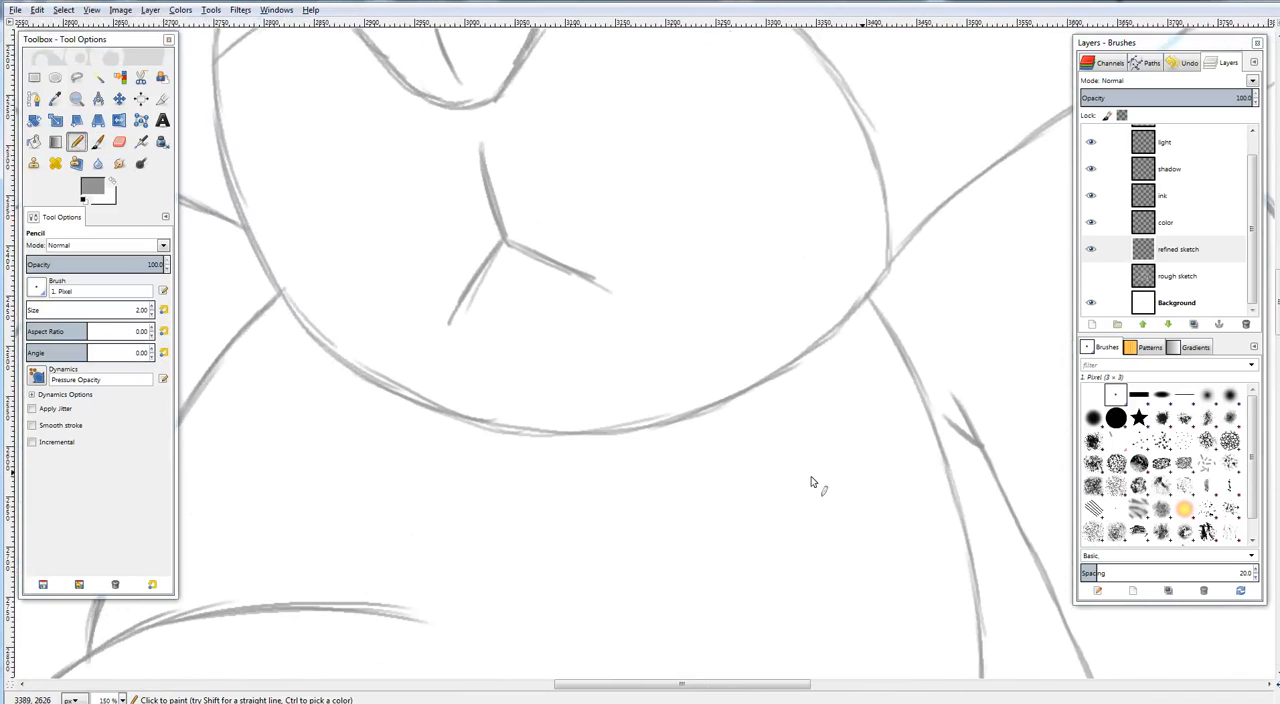
mouse_move(392, 388)
mouse_down()
mouse_move(435, 418)
mouse_move(380, 386)
mouse_move(486, 444)
mouse_move(450, 423)
mouse_move(519, 453)
mouse_move(513, 433)
mouse_move(570, 457)
mouse_move(571, 443)
mouse_move(582, 462)
mouse_move(698, 416)
mouse_up()
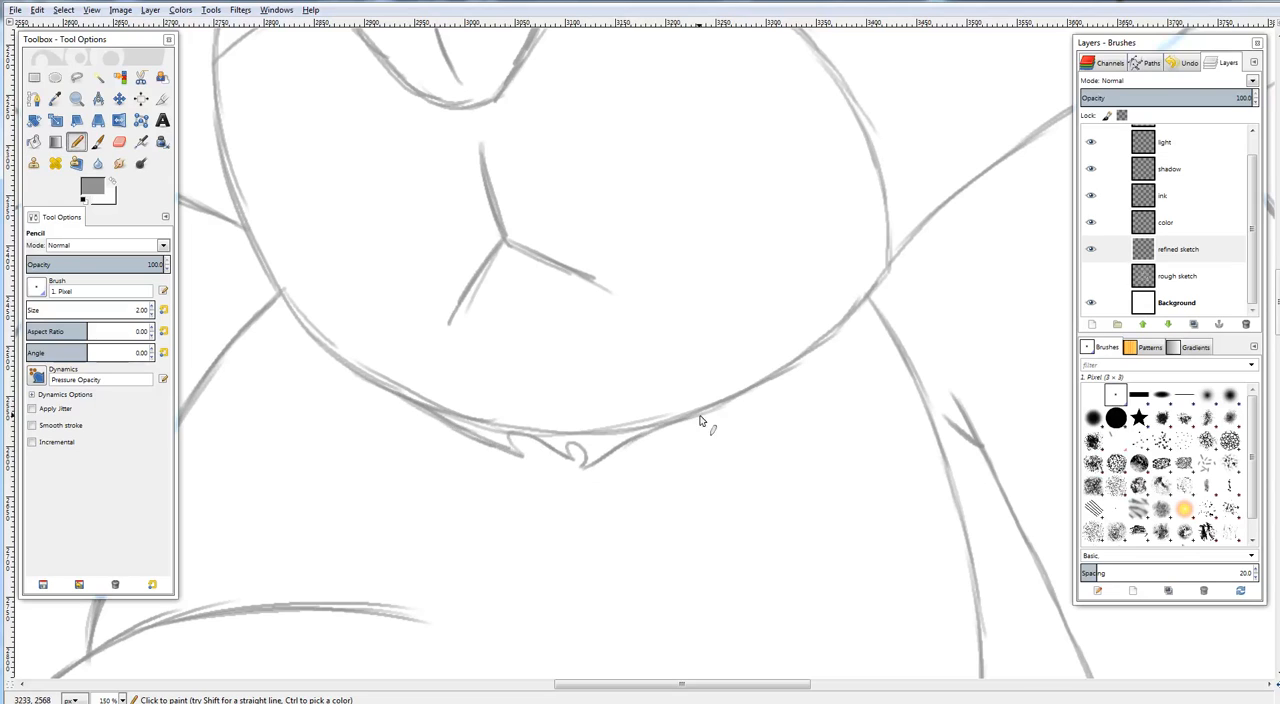
mouse_move(634, 440)
mouse_down()
mouse_move(727, 404)
mouse_move(781, 424)
mouse_up()
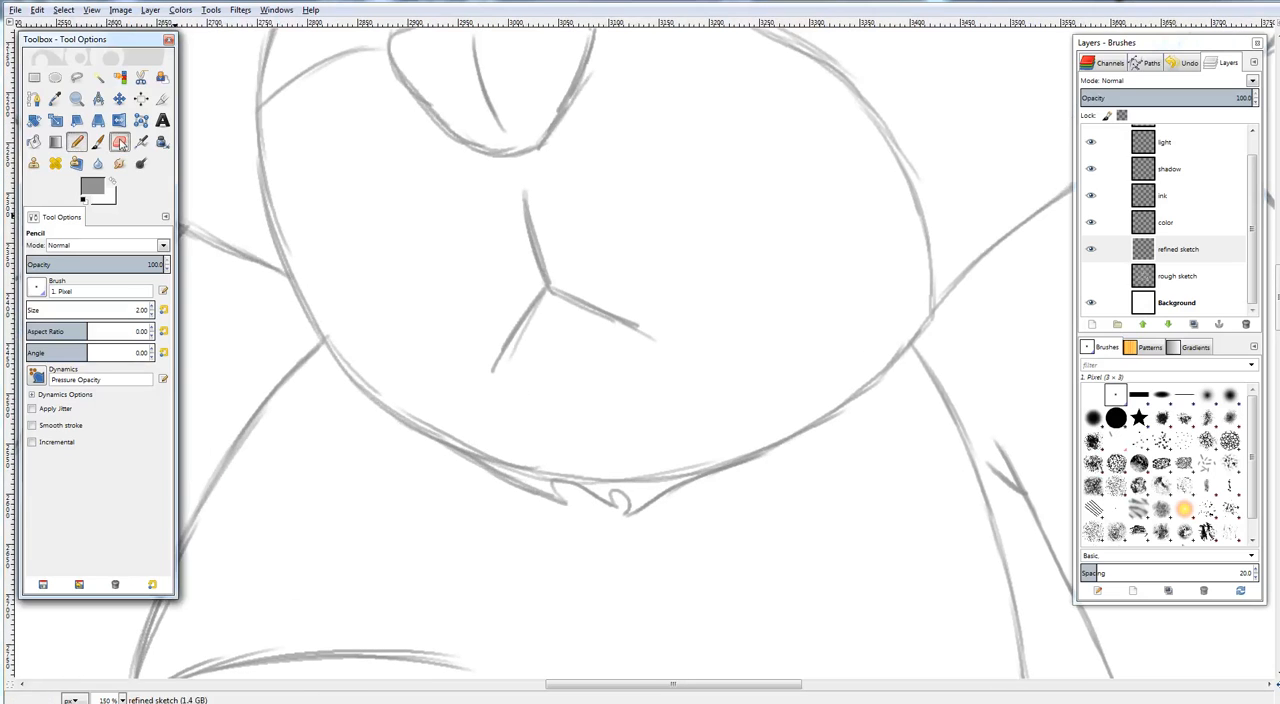
Erase the old muzzle outline above the chin's fur tufts and check the whole canvas
key(shift+e)
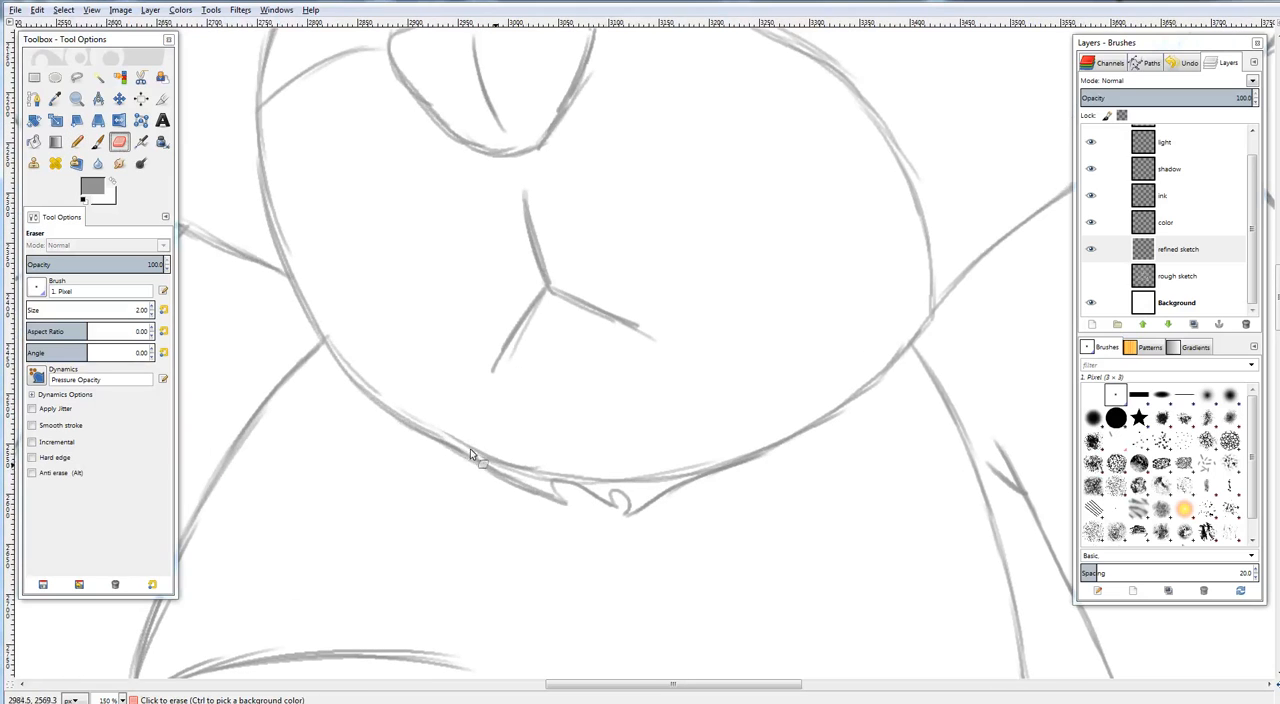
mouse_move(505, 472)
mouse_down()
mouse_move(544, 485)
mouse_move(523, 463)
mouse_move(558, 486)
mouse_move(587, 472)
mouse_up()
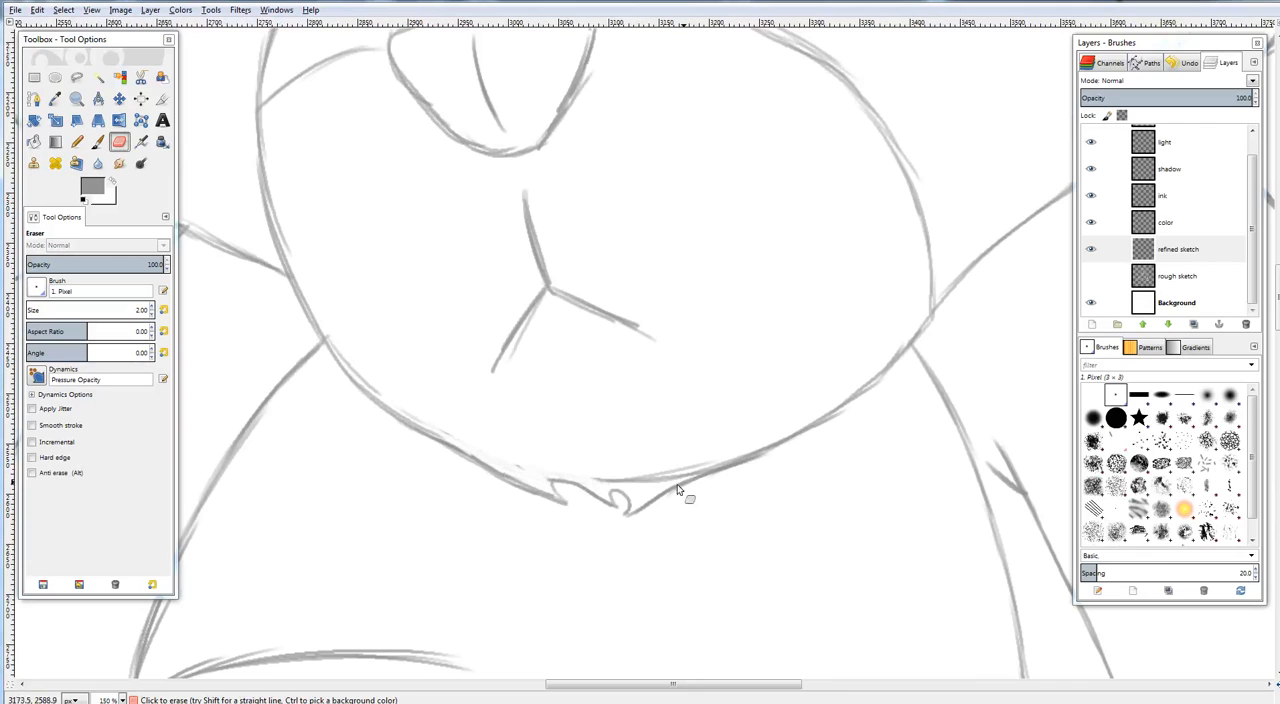
mouse_move(692, 477)
mouse_down()
mouse_move(719, 463)
mouse_move(657, 485)
mouse_move(701, 460)
mouse_move(643, 487)
mouse_move(654, 474)
mouse_move(590, 479)
mouse_up()
drag(781, 440, 599, 458)
drag(592, 362, 749, 302)
key(shift+ctrl+j)
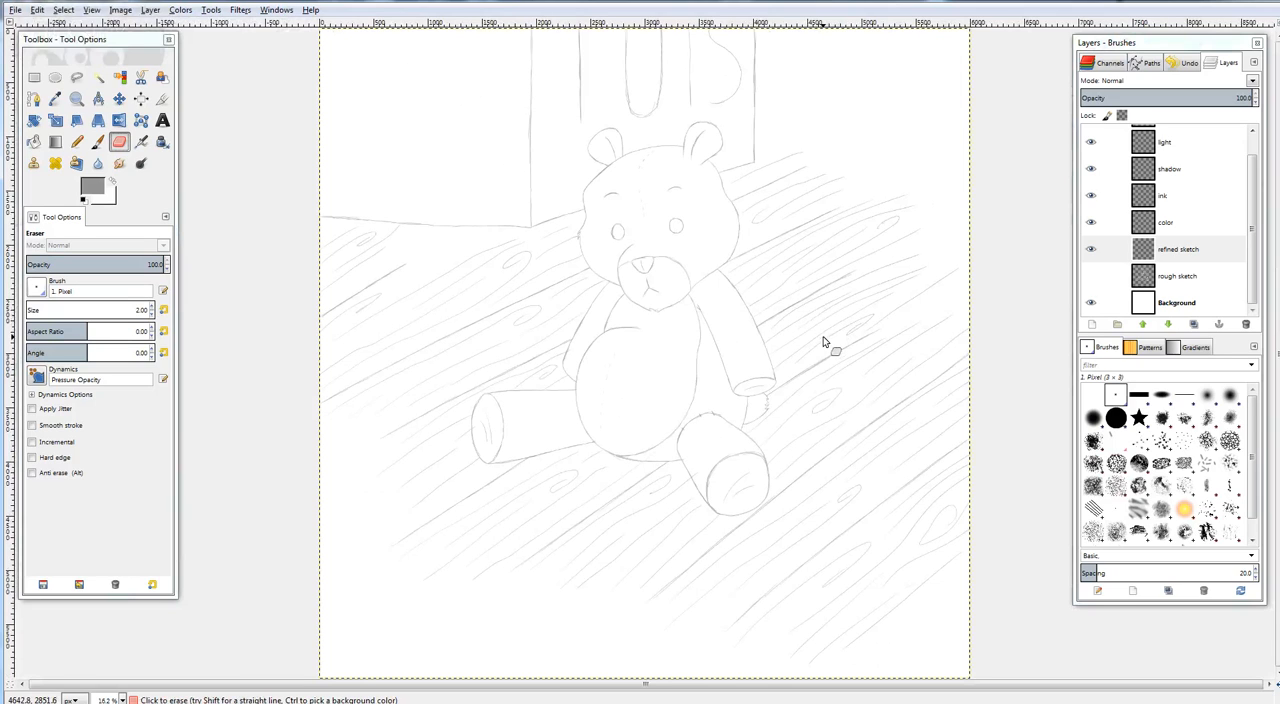
Pencil an outer contour beside the first letter's stem on the block, rounding it beneath the stem's lower end
scroll(824, 230, up, 2)
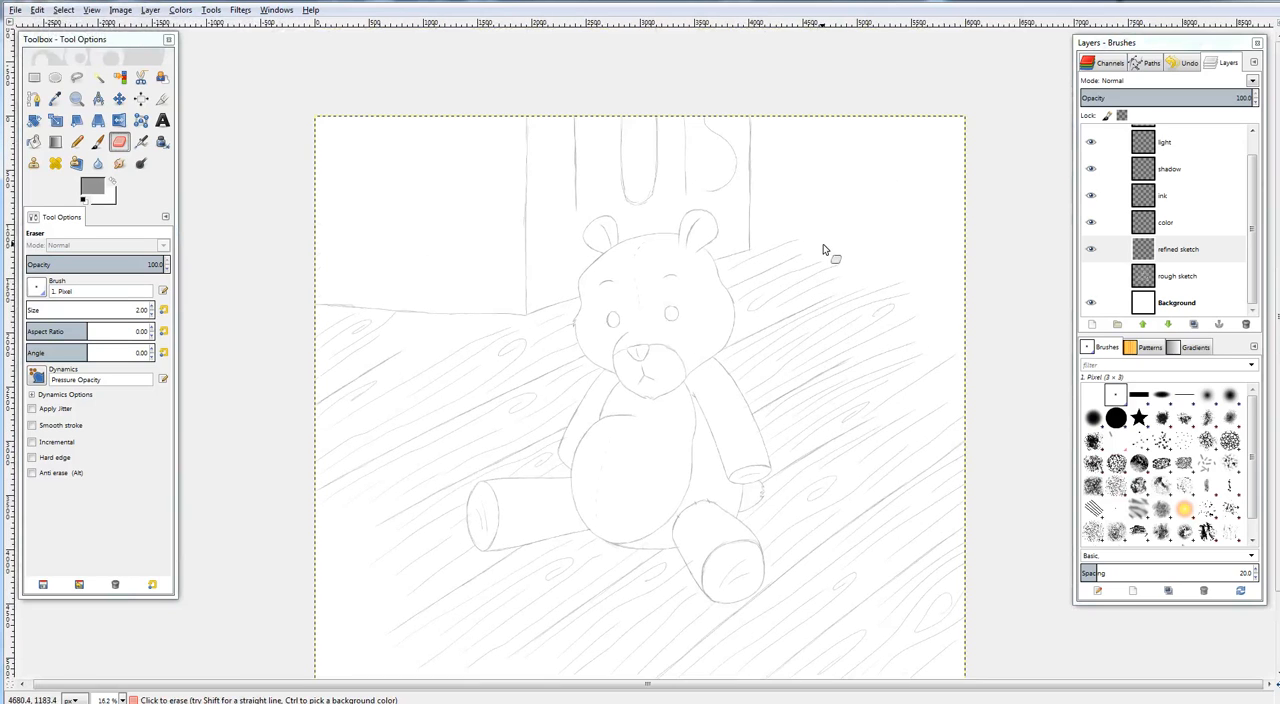
drag(820, 263, 866, 335)
key(plus)
key(plus)
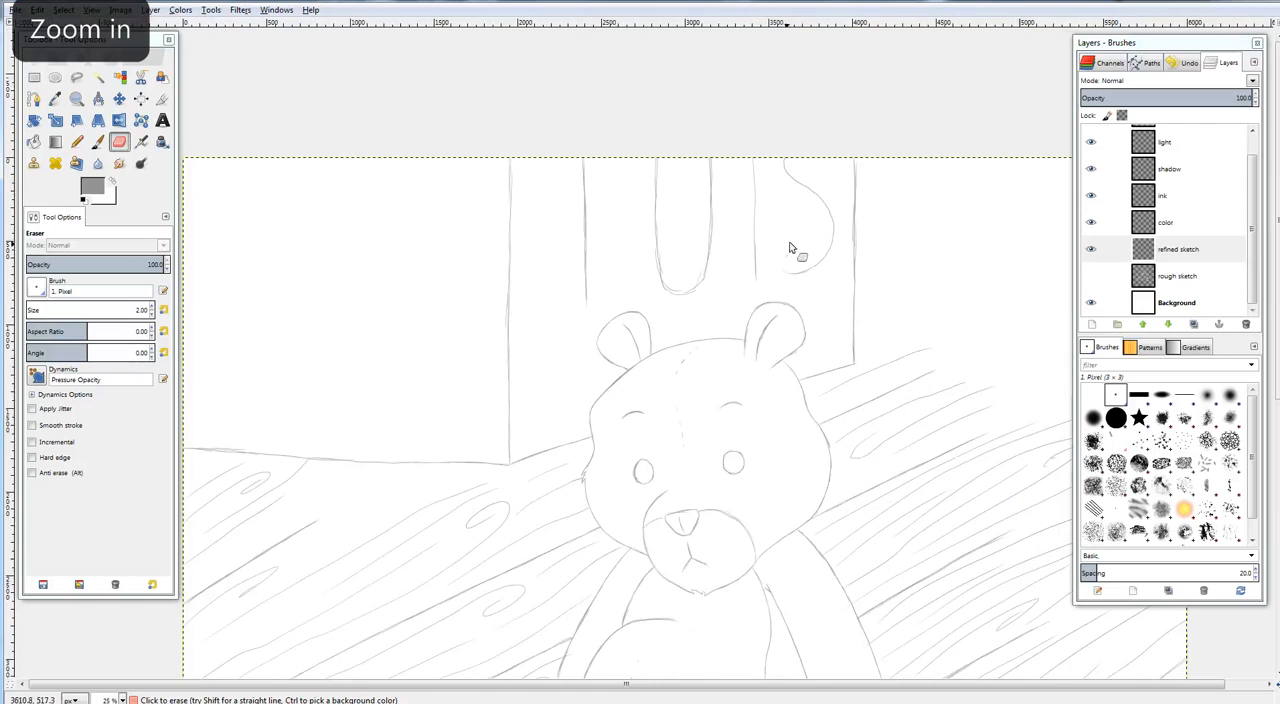
key(plus)
key(plus)
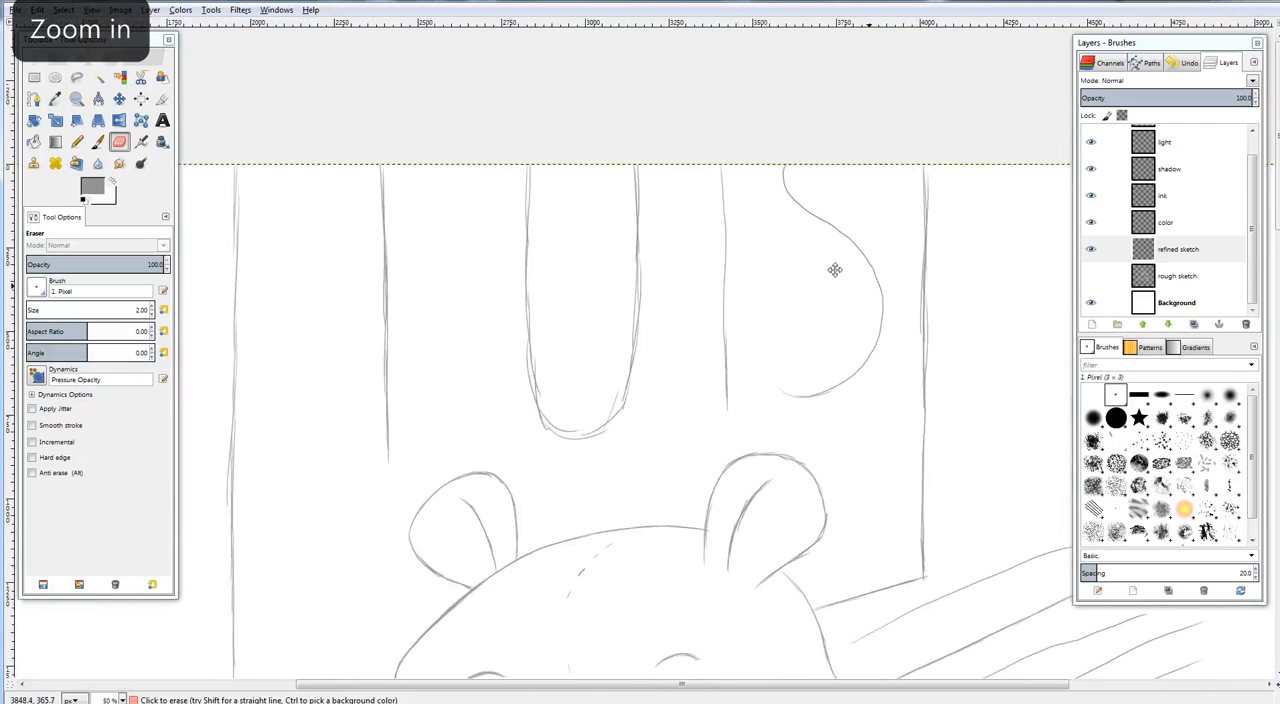
click(76, 142)
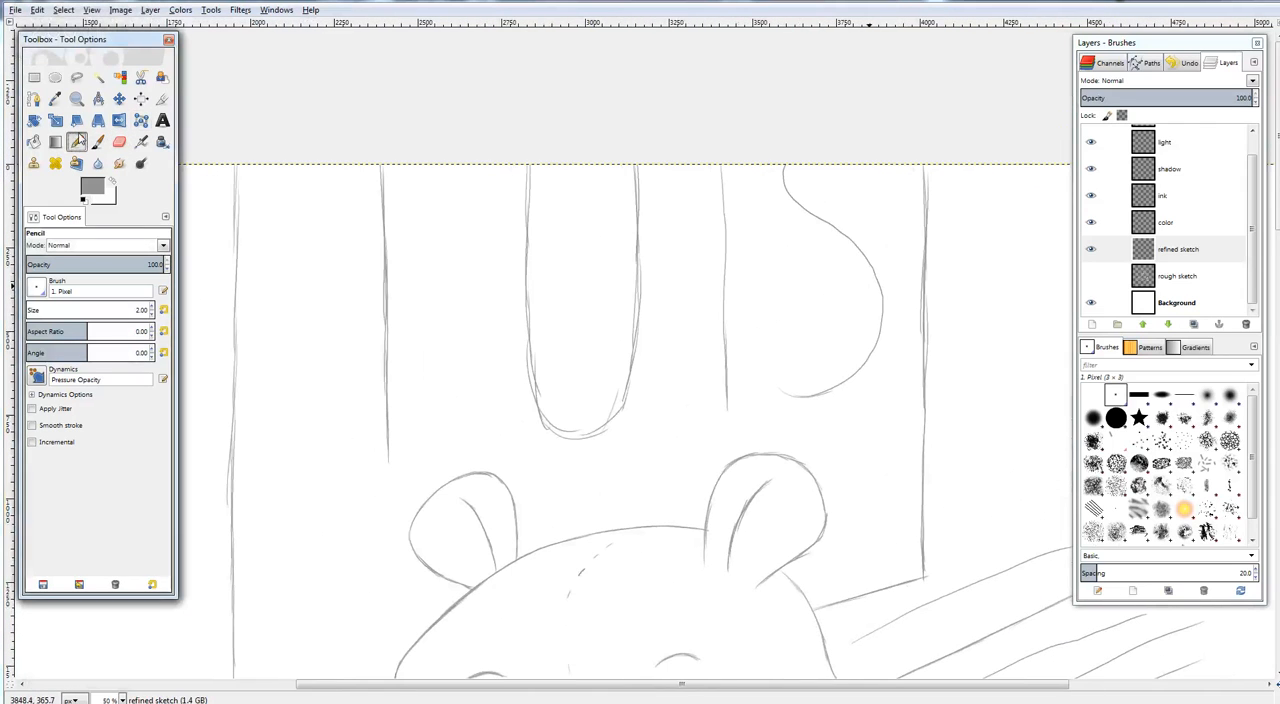
drag(360, 166, 360, 254)
drag(360, 176, 361, 374)
drag(359, 298, 368, 473)
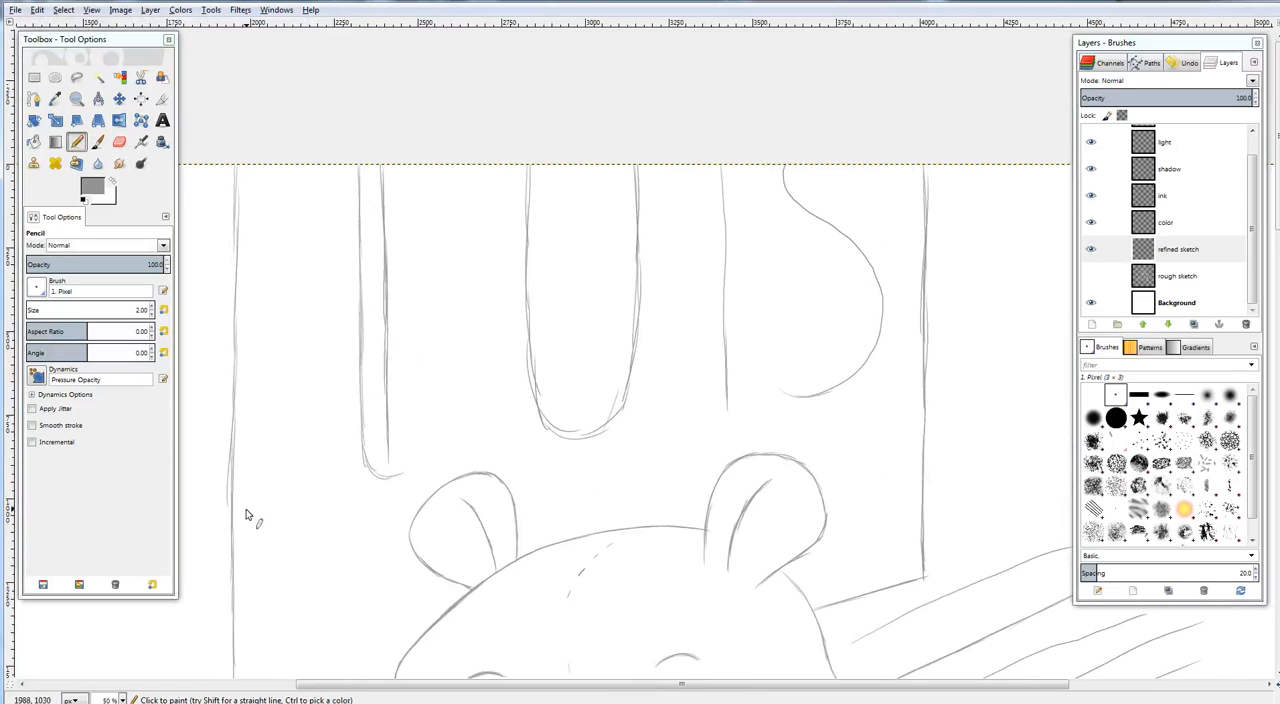
Draw a slanted straight line about 2082 pixels long beneath the letters, from one side edge of the block to the other
key(plus)
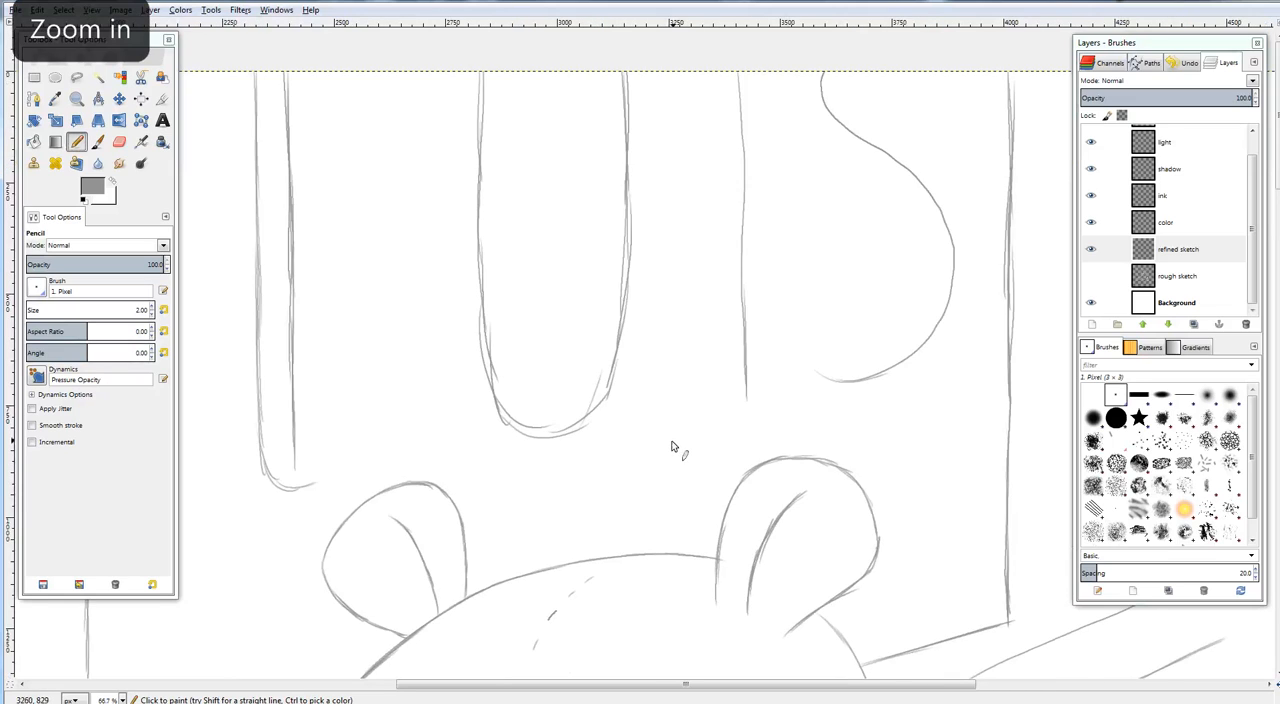
key(minus)
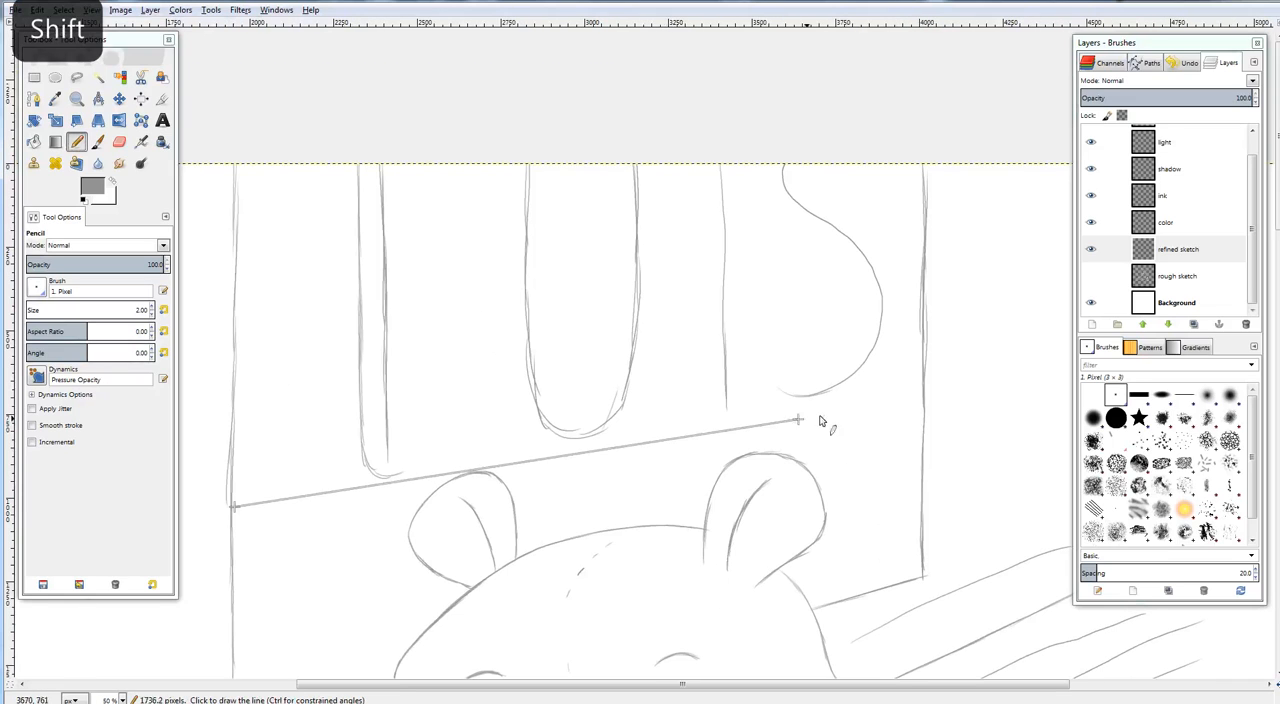
shift+click(922, 390)
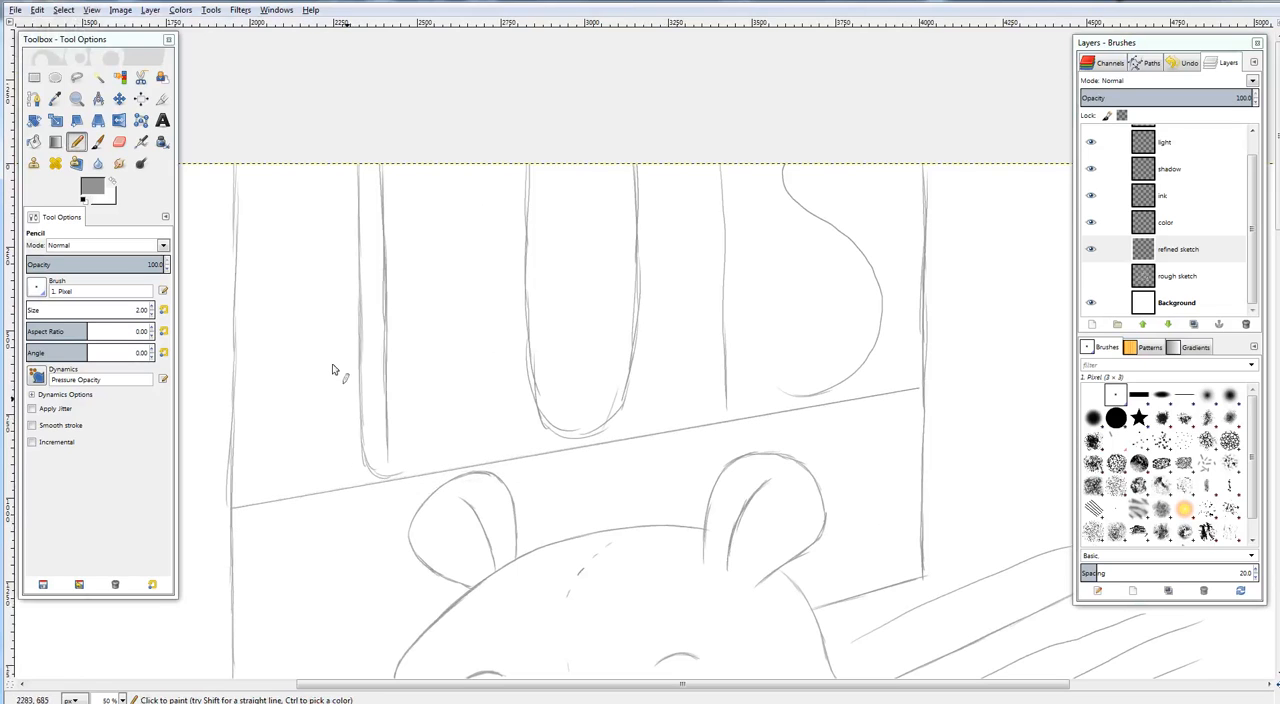
Close the first letter's outline with a rounded lower end and a contour up the right-hand side of its stem
click(78, 142)
drag(571, 441, 563, 330)
mouse_move(481, 370)
mouse_down()
mouse_move(581, 362)
mouse_move(431, 467)
mouse_up()
click(82, 142)
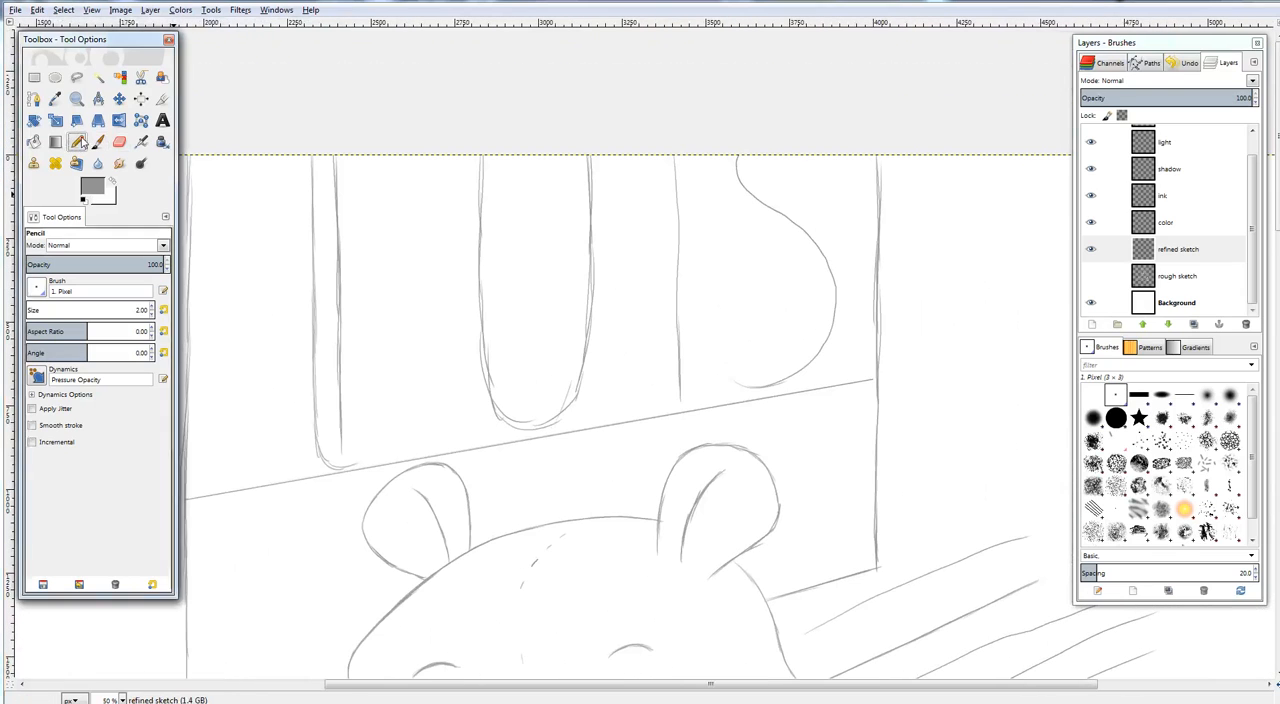
click(338, 468)
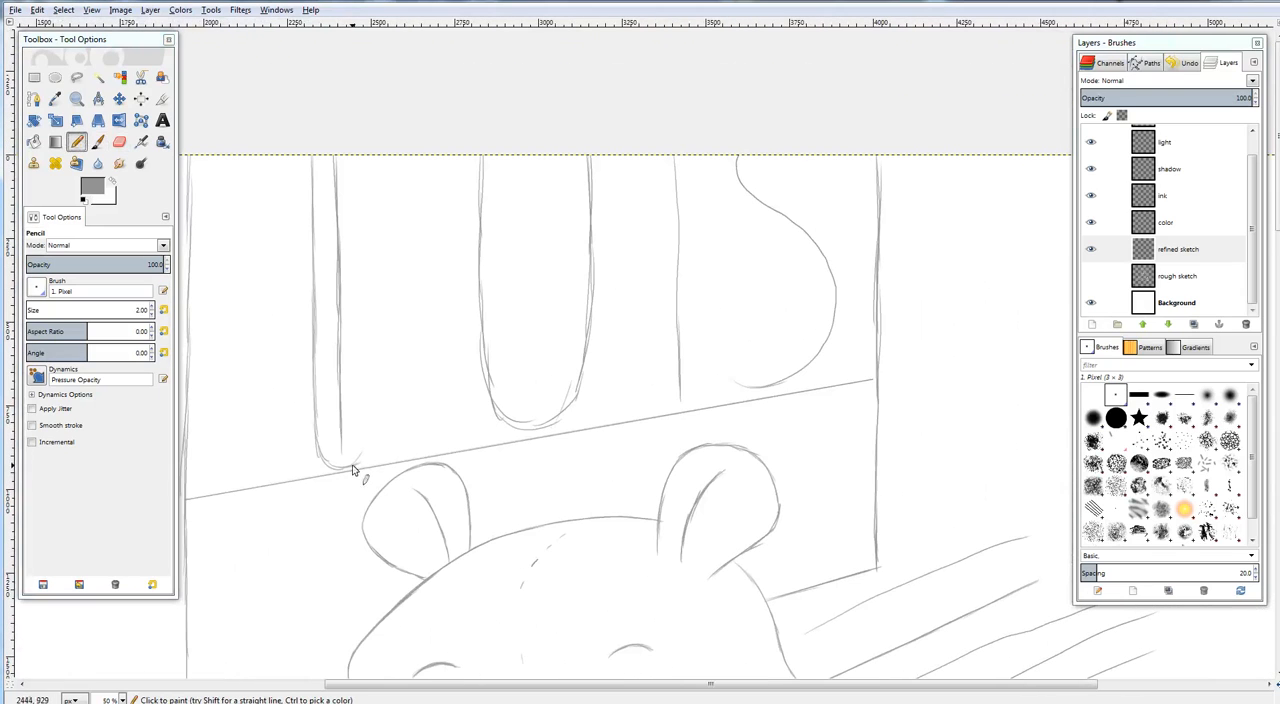
drag(361, 156, 363, 228)
drag(359, 171, 369, 451)
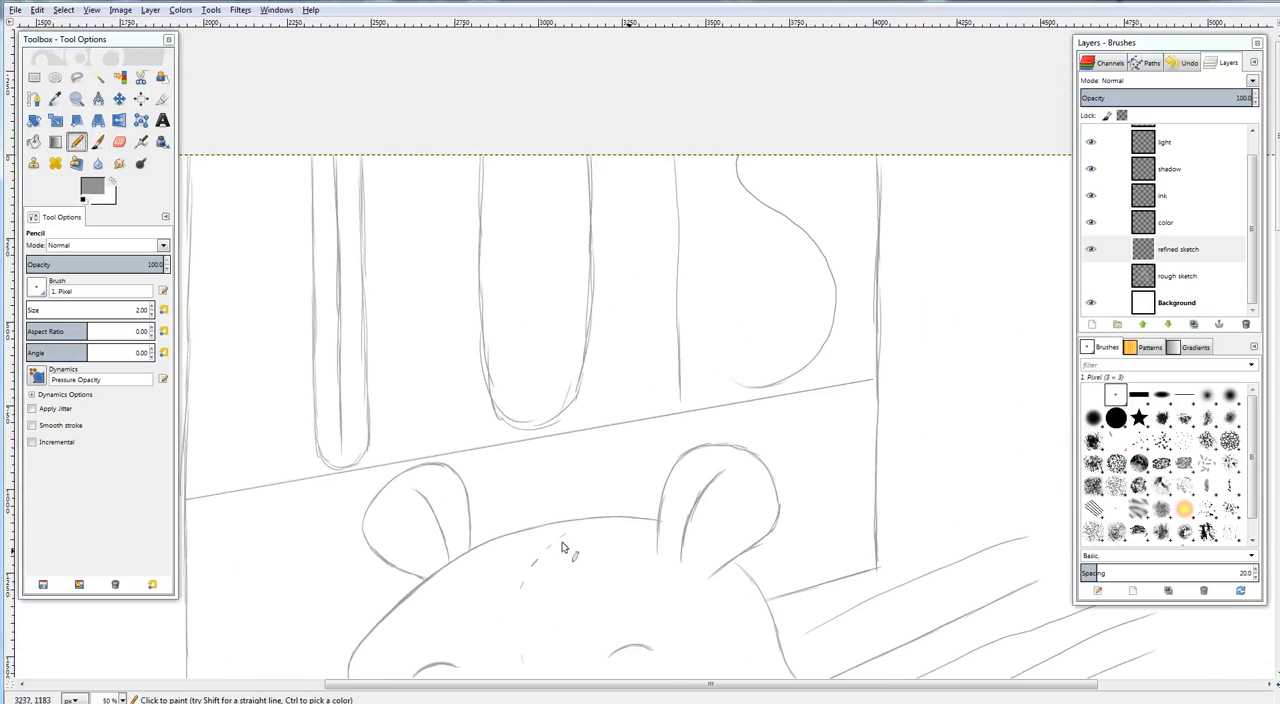
Sketch an outer contour around the U-shaped letter, following its lower curve and both sides up to the canvas edge
drag(507, 440, 566, 423)
drag(466, 156, 466, 229)
drag(462, 152, 465, 298)
drag(463, 190, 470, 318)
drag(463, 239, 472, 366)
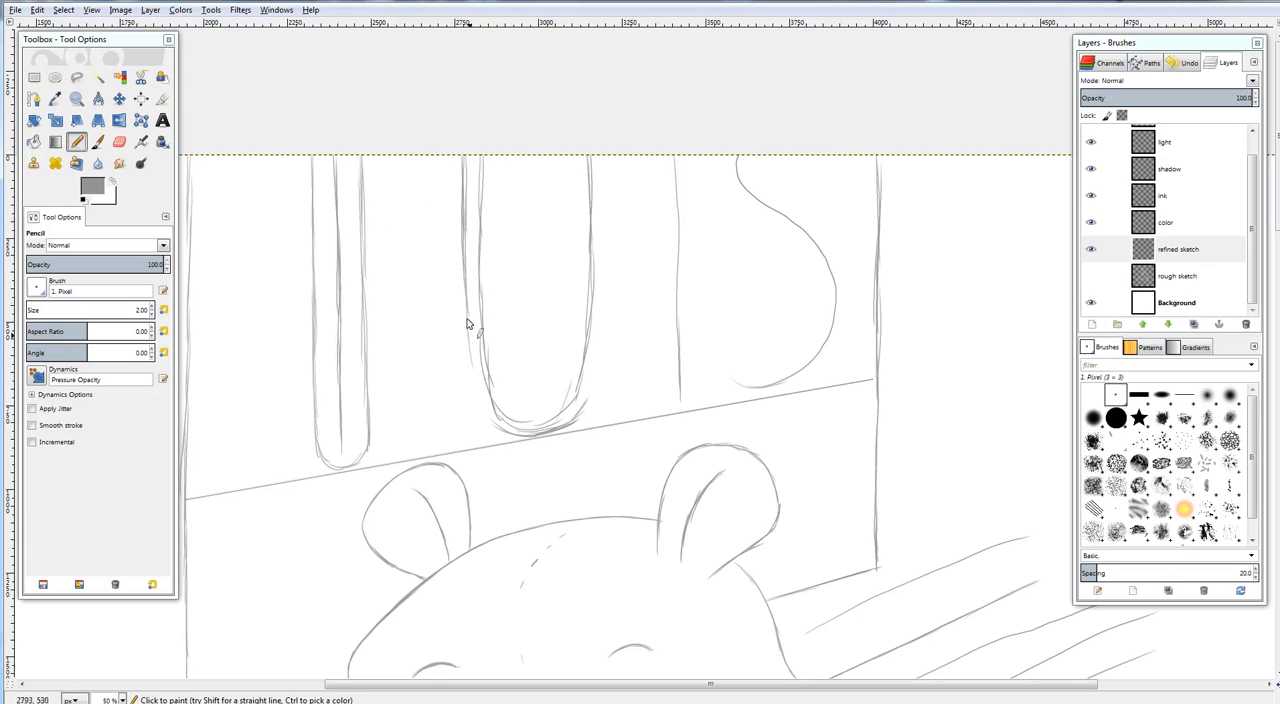
drag(466, 323, 493, 425)
mouse_move(568, 421)
mouse_down()
mouse_move(600, 361)
mouse_move(586, 389)
mouse_move(600, 286)
mouse_up()
mouse_move(601, 232)
mouse_down()
mouse_move(598, 152)
mouse_move(605, 320)
mouse_up()
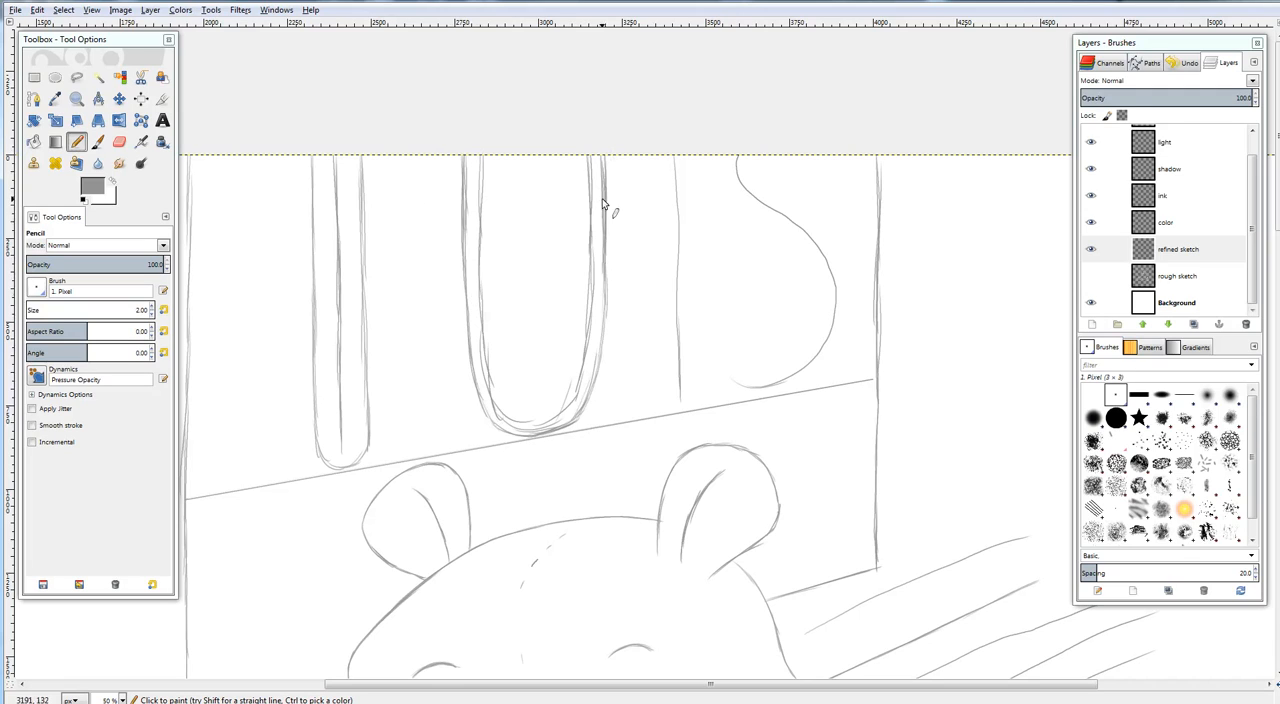
Sketch an inner contour inside the U-shaped letter and reinforce its side lines
mouse_move(497, 153)
mouse_down()
mouse_move(497, 282)
mouse_move(495, 237)
mouse_move(515, 313)
mouse_move(496, 275)
mouse_move(499, 339)
mouse_move(499, 307)
mouse_move(517, 393)
mouse_move(508, 388)
mouse_move(539, 392)
mouse_move(532, 406)
mouse_move(569, 355)
mouse_move(548, 387)
mouse_move(564, 309)
mouse_move(560, 383)
mouse_move(571, 308)
mouse_move(564, 373)
mouse_move(573, 325)
mouse_move(568, 337)
mouse_move(572, 151)
mouse_move(577, 240)
mouse_up()
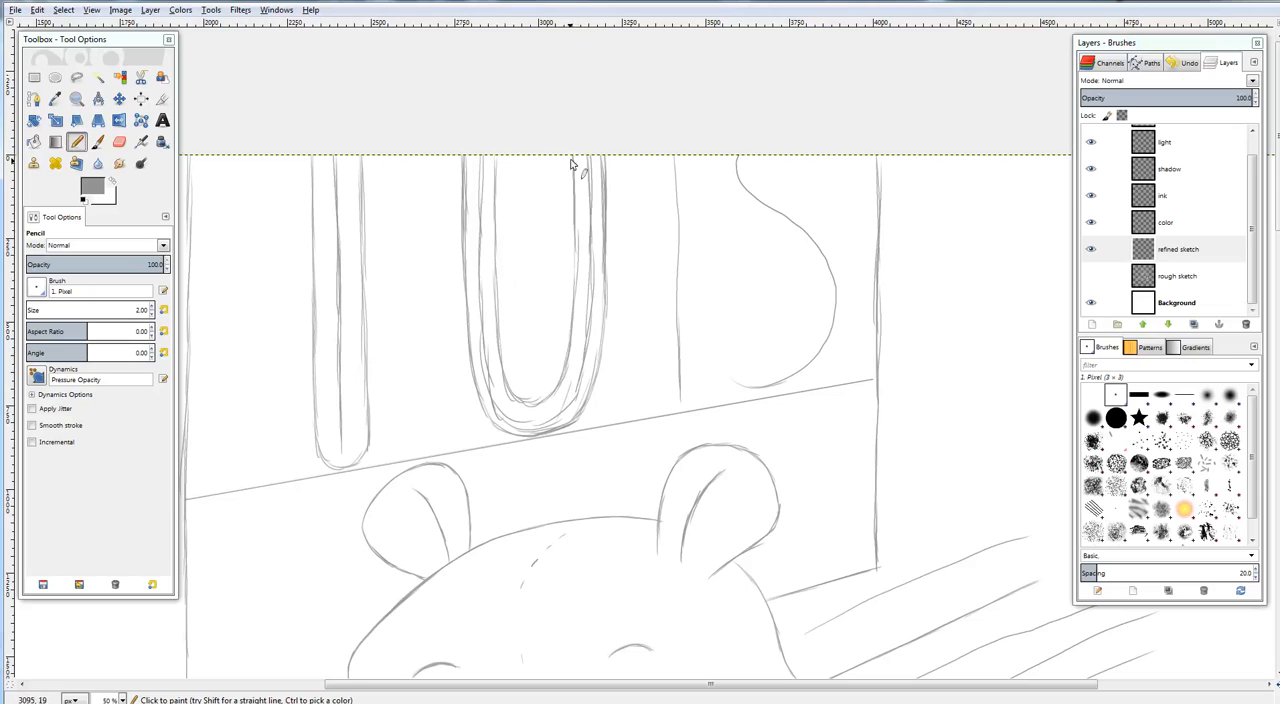
drag(573, 161, 577, 288)
drag(497, 148, 500, 200)
drag(606, 160, 606, 288)
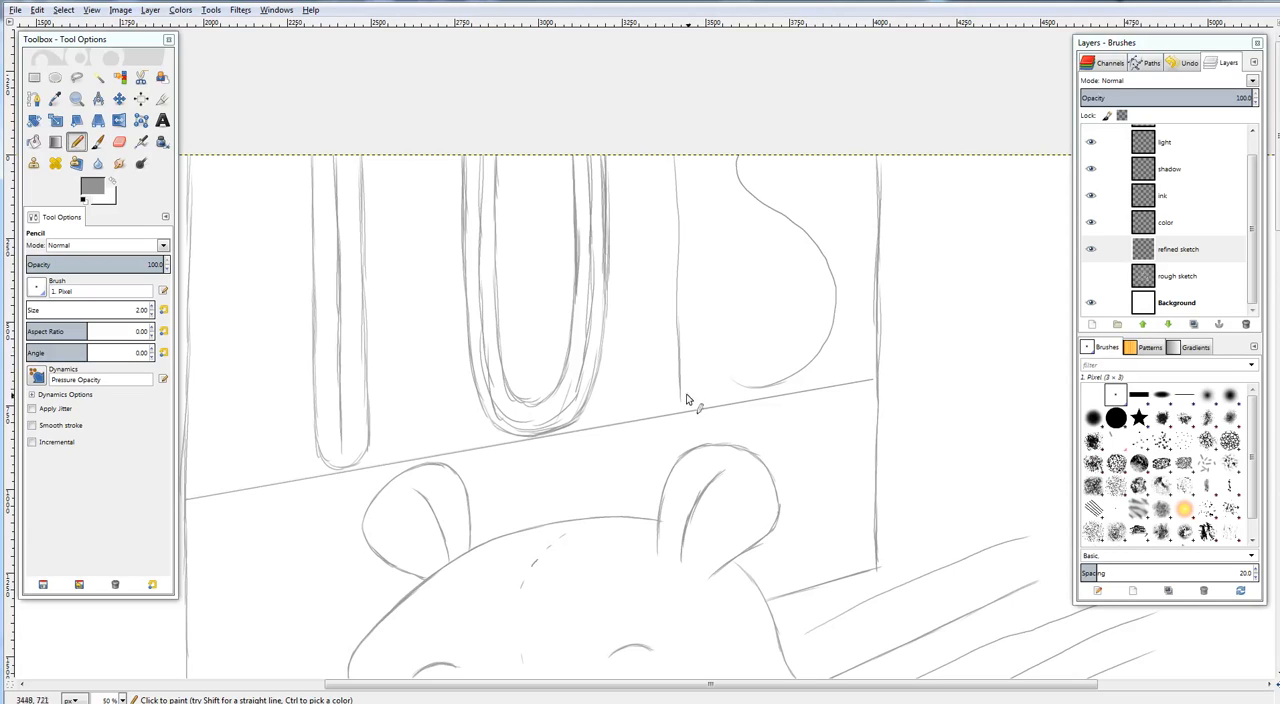
Outline the third letter's stem on both sides with a rounded lower end and start the S's lower contour
mouse_move(693, 399)
mouse_down()
mouse_move(671, 405)
mouse_move(697, 403)
mouse_up()
drag(653, 155, 667, 401)
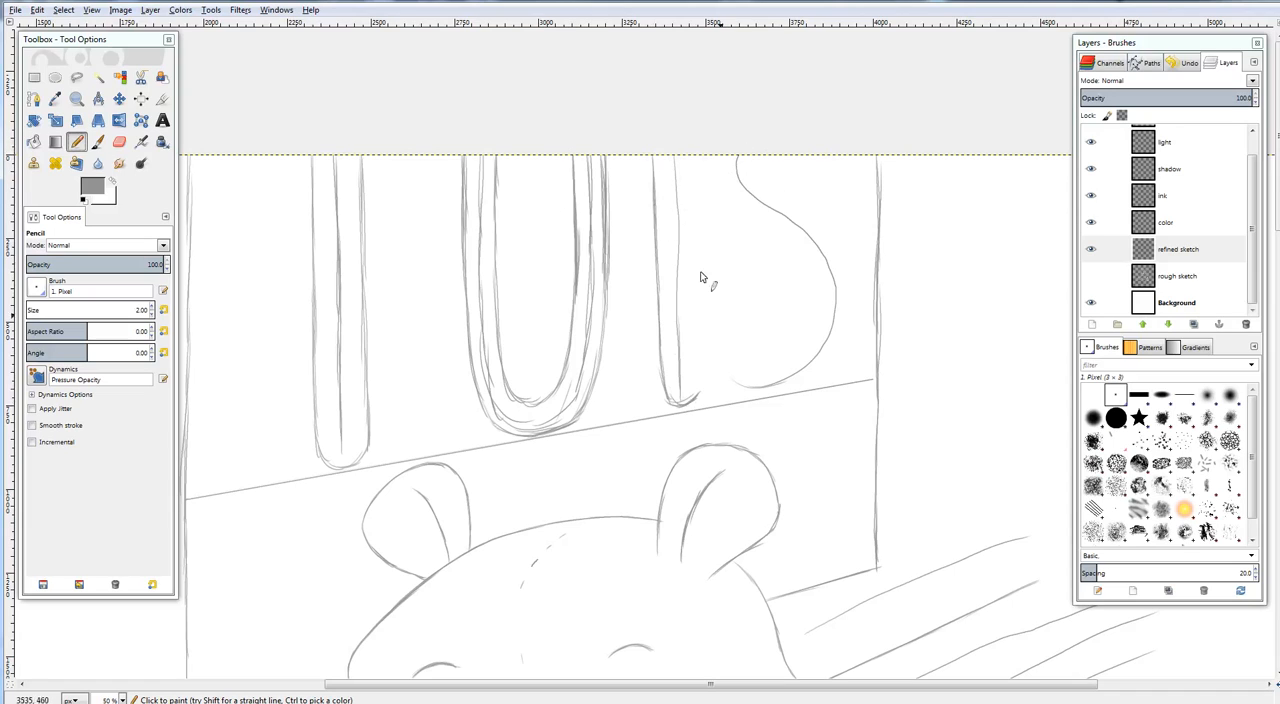
mouse_move(698, 153)
mouse_down()
mouse_move(701, 384)
mouse_move(729, 362)
mouse_move(733, 395)
mouse_move(723, 372)
mouse_move(758, 396)
mouse_move(742, 396)
mouse_move(787, 392)
mouse_move(755, 393)
mouse_move(817, 372)
mouse_move(790, 388)
mouse_move(827, 358)
mouse_move(804, 382)
mouse_move(821, 368)
mouse_move(848, 320)
mouse_up()
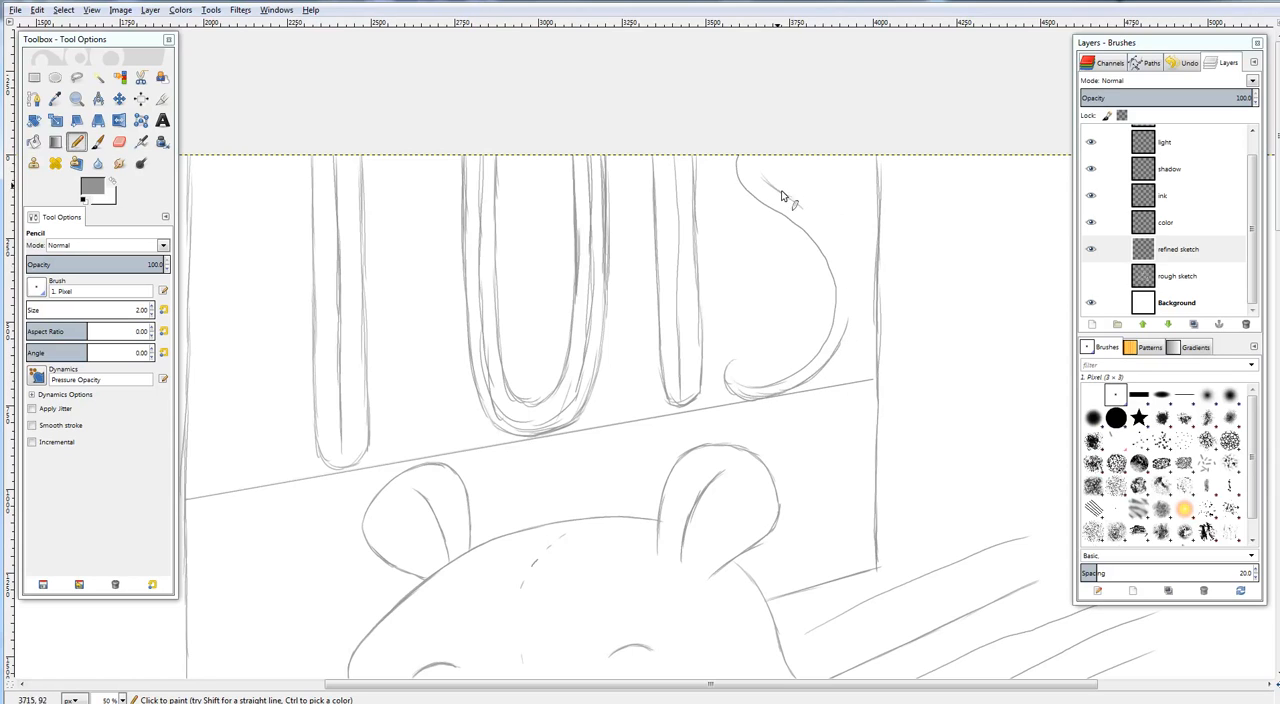
Complete the S's thickness with contours along both sides of its curve and check the whole canvas
mouse_move(791, 206)
mouse_down()
mouse_move(844, 263)
mouse_move(849, 320)
mouse_up()
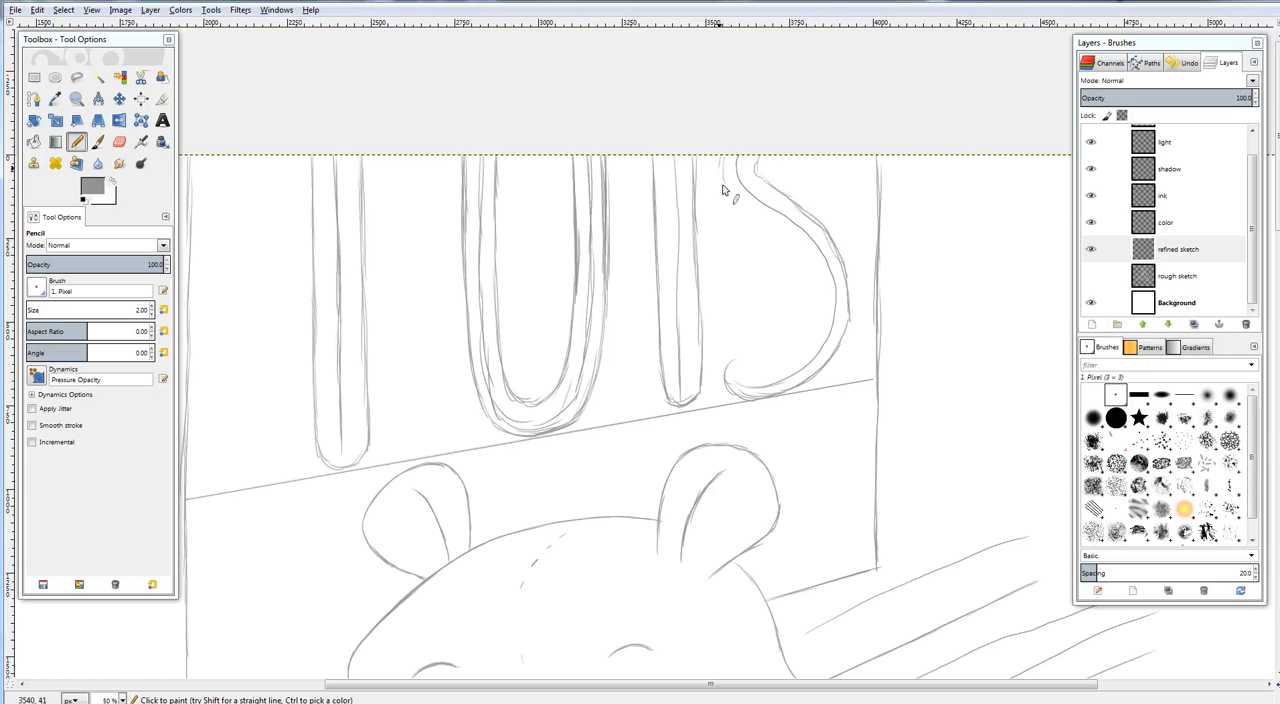
mouse_move(720, 158)
mouse_down()
mouse_move(745, 210)
mouse_move(730, 184)
mouse_move(769, 220)
mouse_move(788, 198)
mouse_move(723, 176)
mouse_move(753, 217)
mouse_move(725, 186)
mouse_move(790, 233)
mouse_move(742, 202)
mouse_move(802, 254)
mouse_move(821, 295)
mouse_up()
mouse_move(742, 366)
mouse_down()
mouse_move(785, 360)
mouse_move(768, 361)
mouse_move(812, 332)
mouse_move(795, 350)
mouse_move(822, 310)
mouse_up()
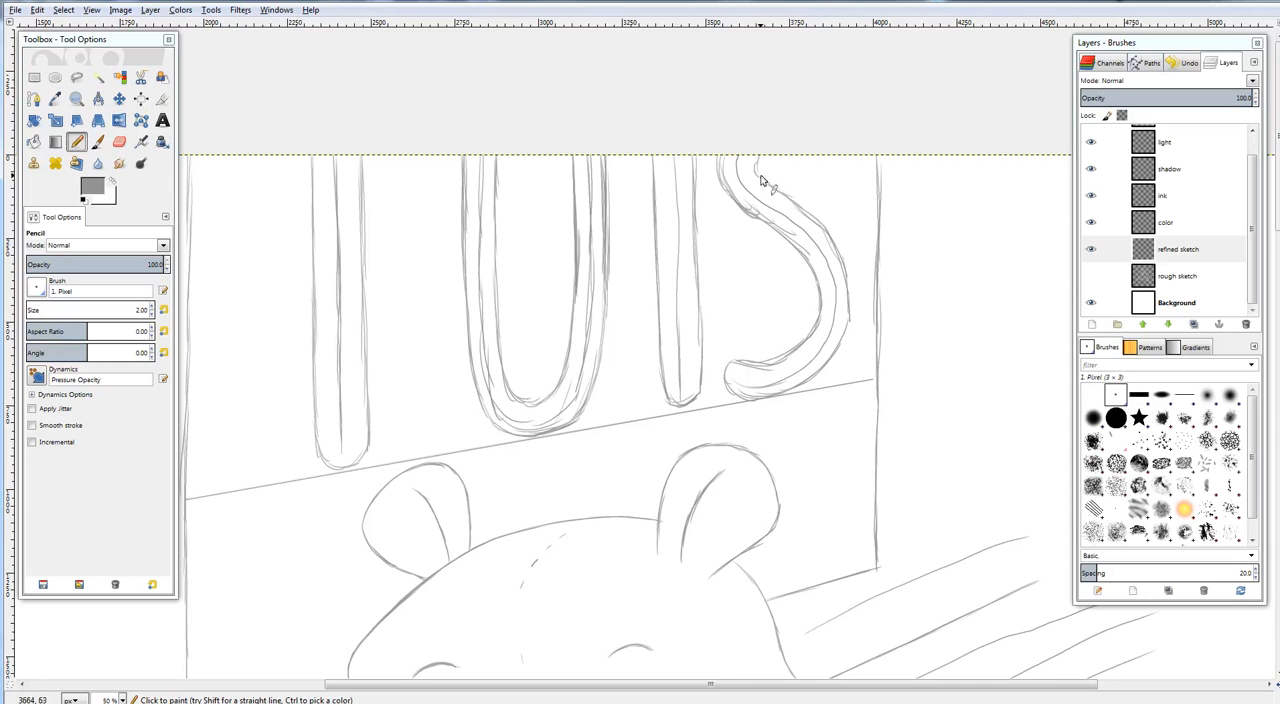
drag(737, 402, 775, 280)
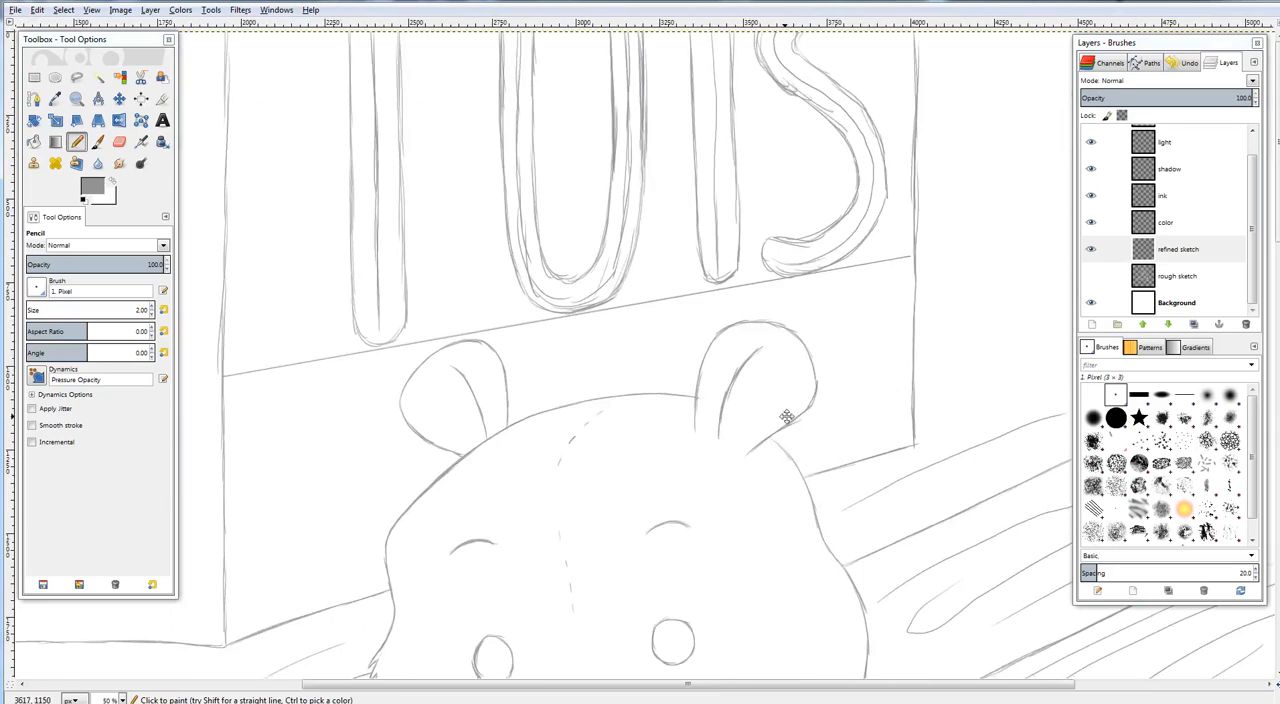
drag(788, 416, 911, 414)
key(ctrl+shift+j)
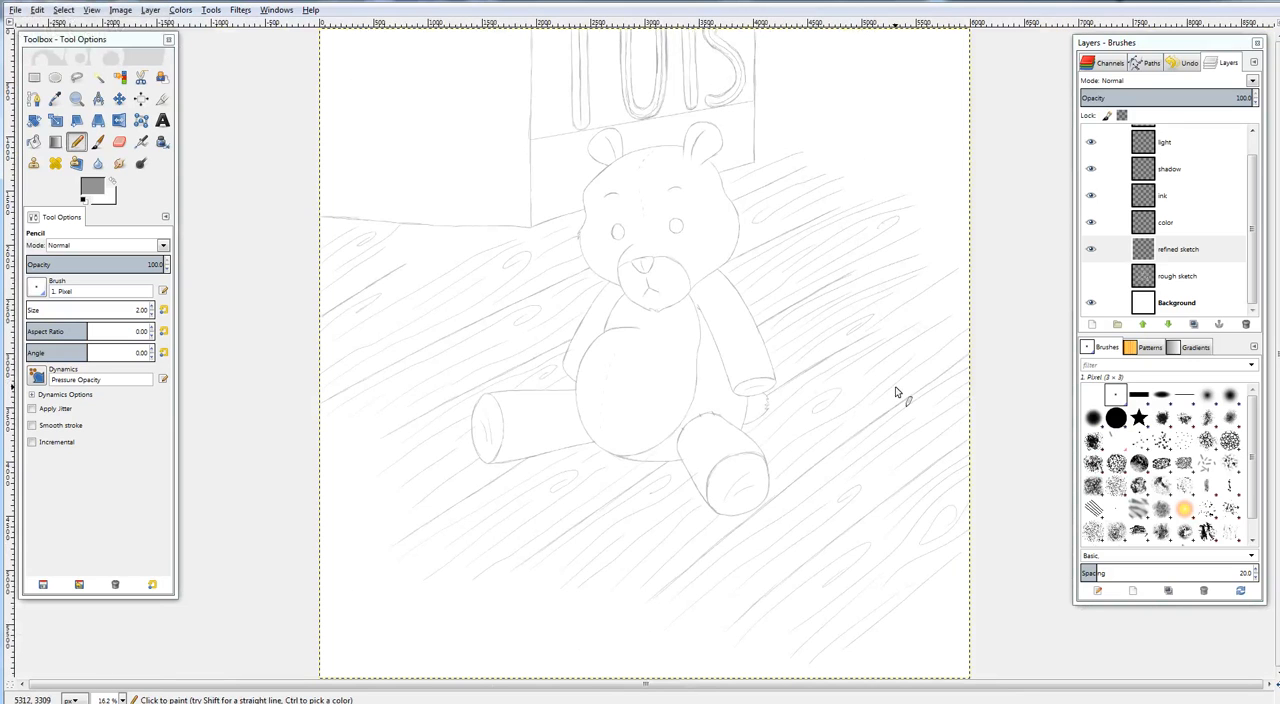
Erase the excess strokes along the inside of the left-hand eye's outline
key(plus)
key(plus)
key(plus)
key(plus)
key(plus)
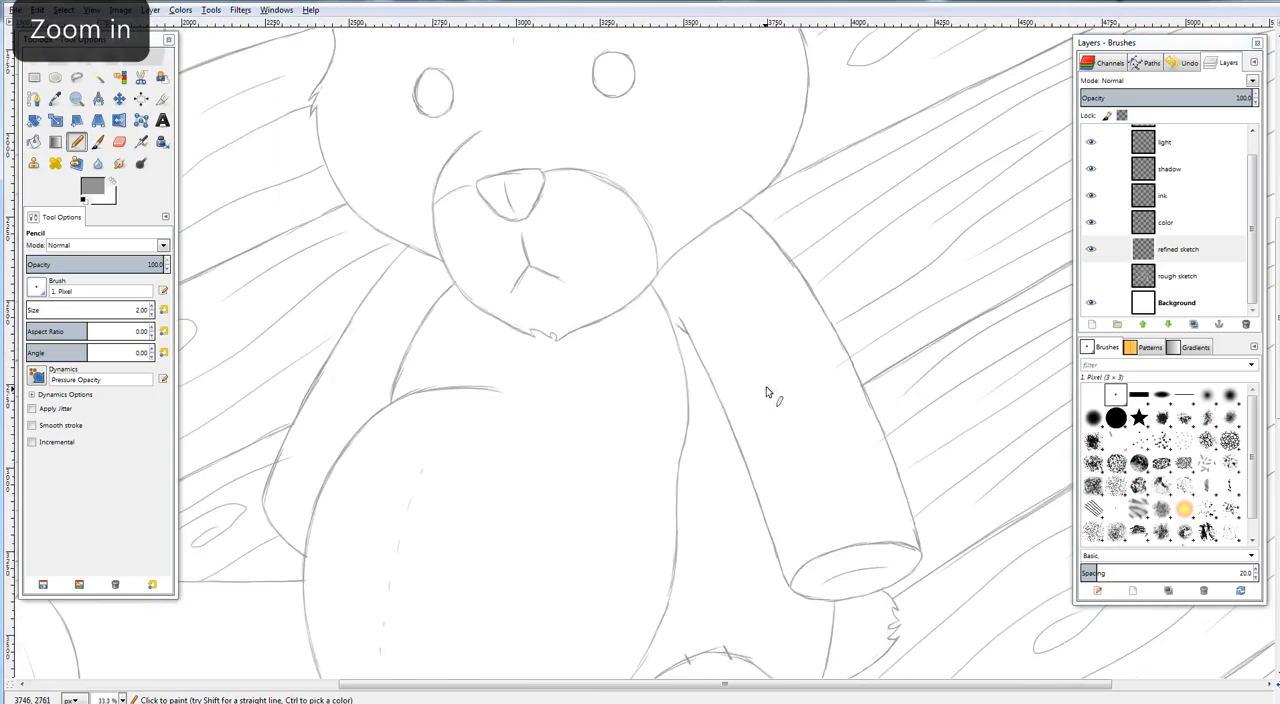
drag(733, 162, 809, 514)
key(plus)
key(plus)
drag(633, 325, 901, 430)
drag(704, 405, 815, 404)
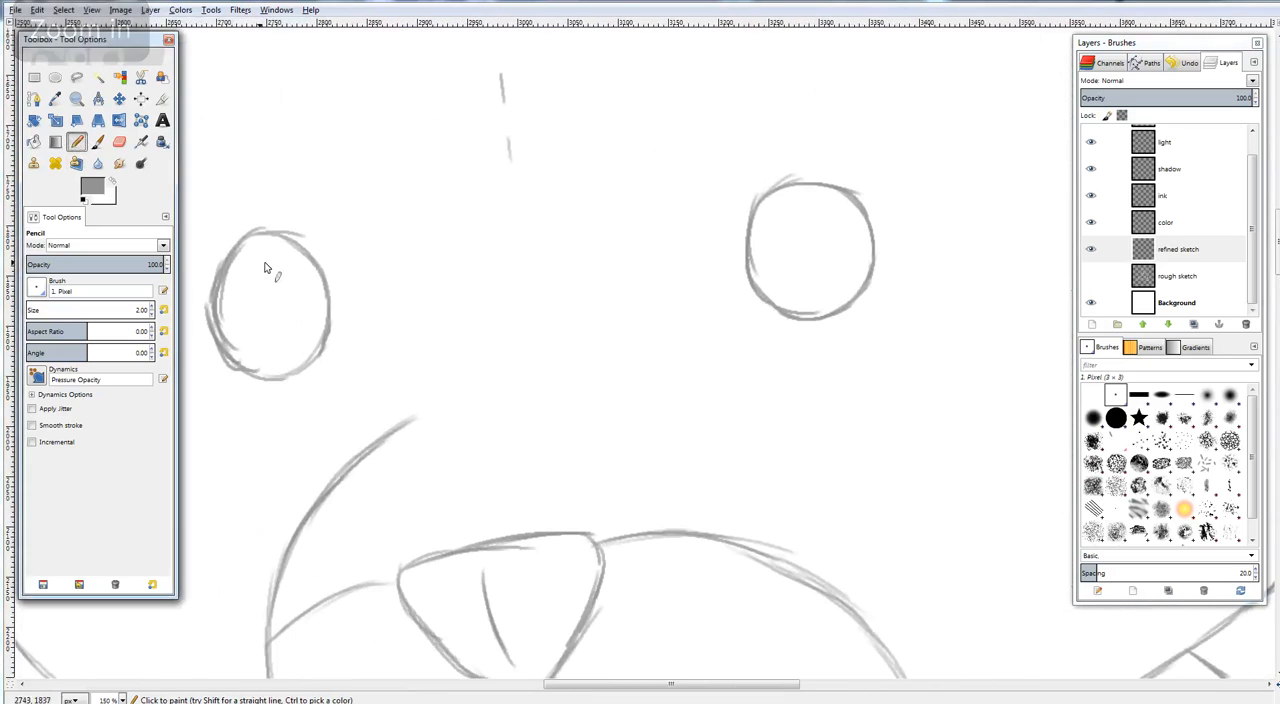
mouse_move(245, 259)
mouse_down()
mouse_move(528, 253)
mouse_move(459, 220)
mouse_move(486, 199)
mouse_move(451, 228)
mouse_move(478, 197)
mouse_move(423, 270)
mouse_up()
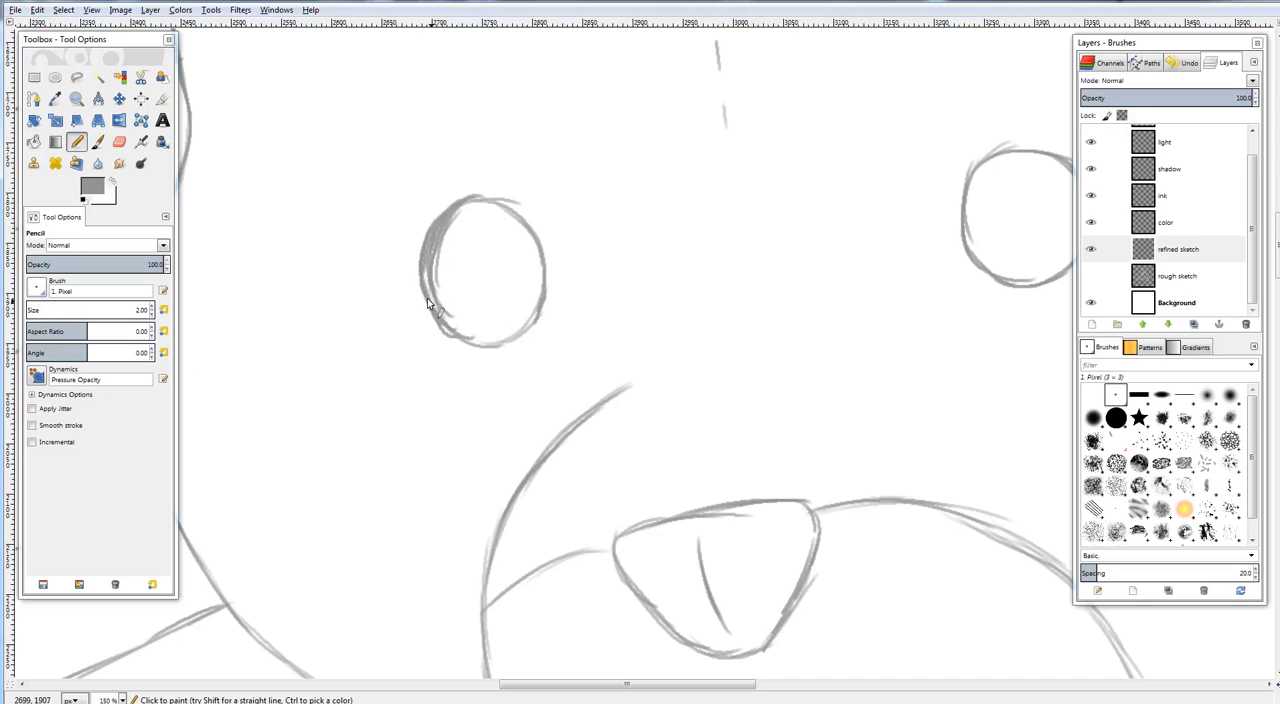
key(shift+e)
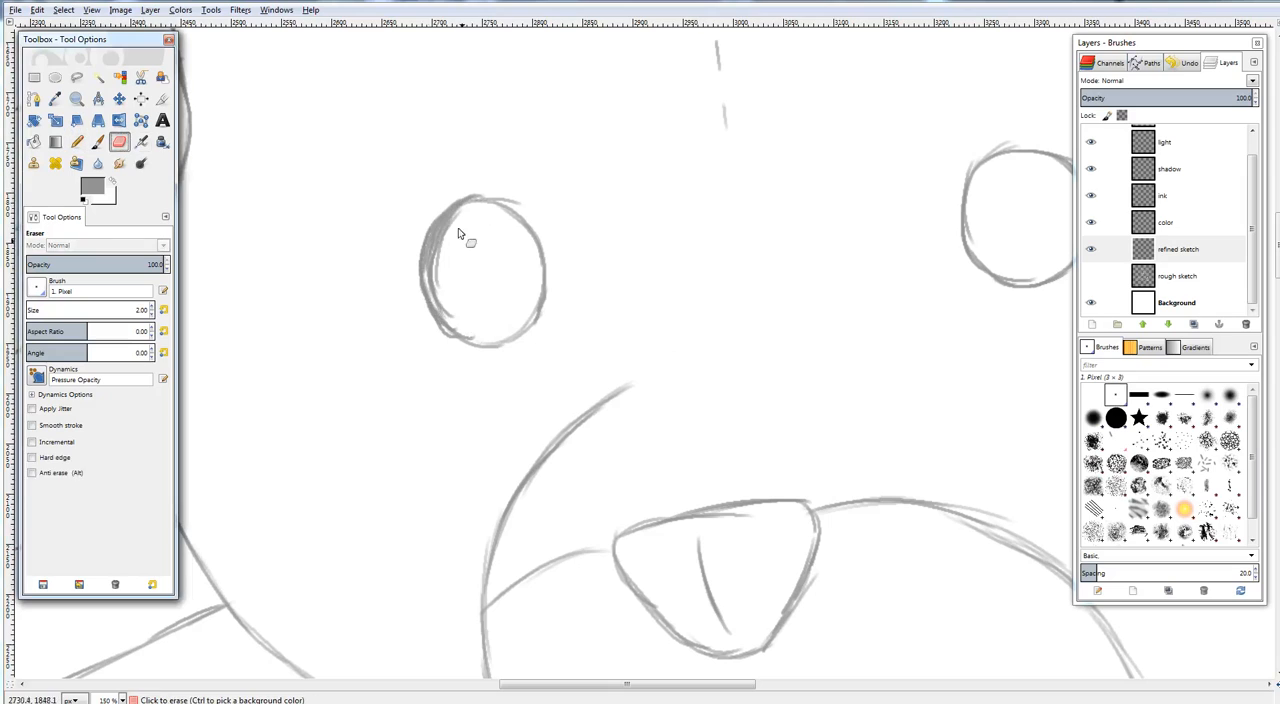
mouse_move(448, 226)
mouse_down()
mouse_move(433, 275)
mouse_move(441, 258)
mouse_move(449, 303)
mouse_move(446, 286)
mouse_up()
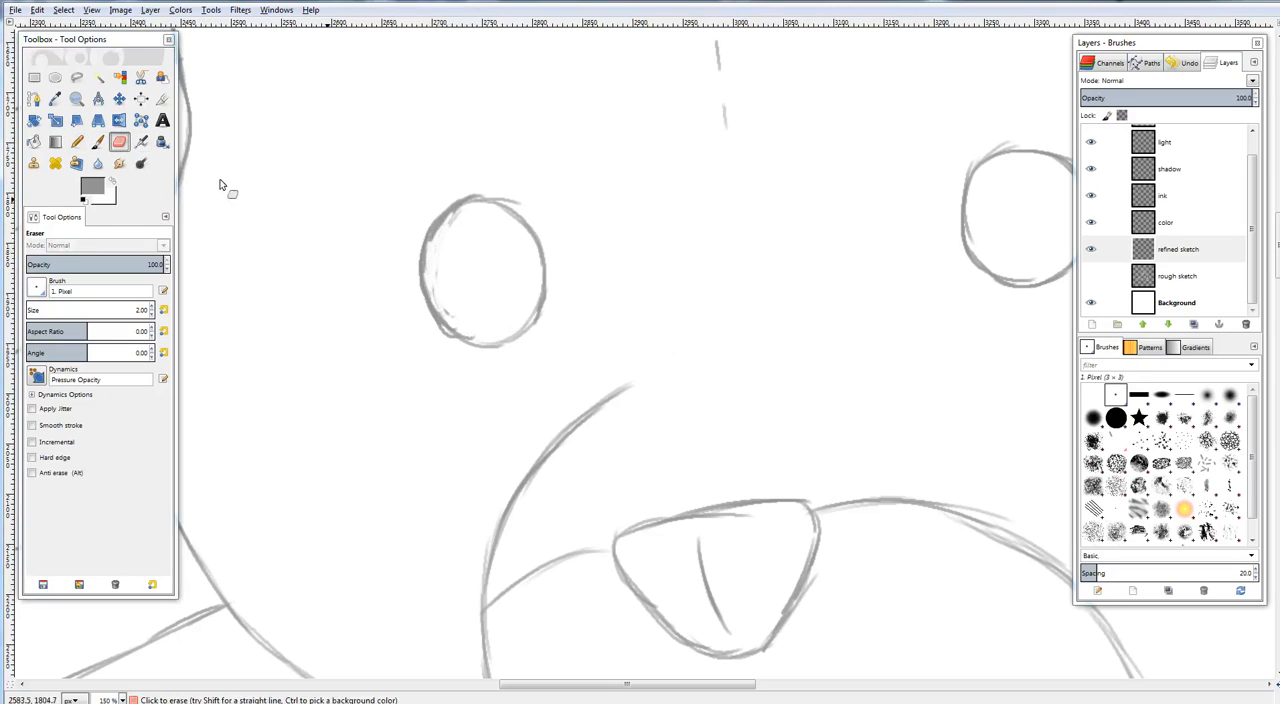
Pencil crossed threads inside the right-hand eye and two small oval highlights inside the left-hand eye
click(76, 141)
drag(731, 280, 519, 337)
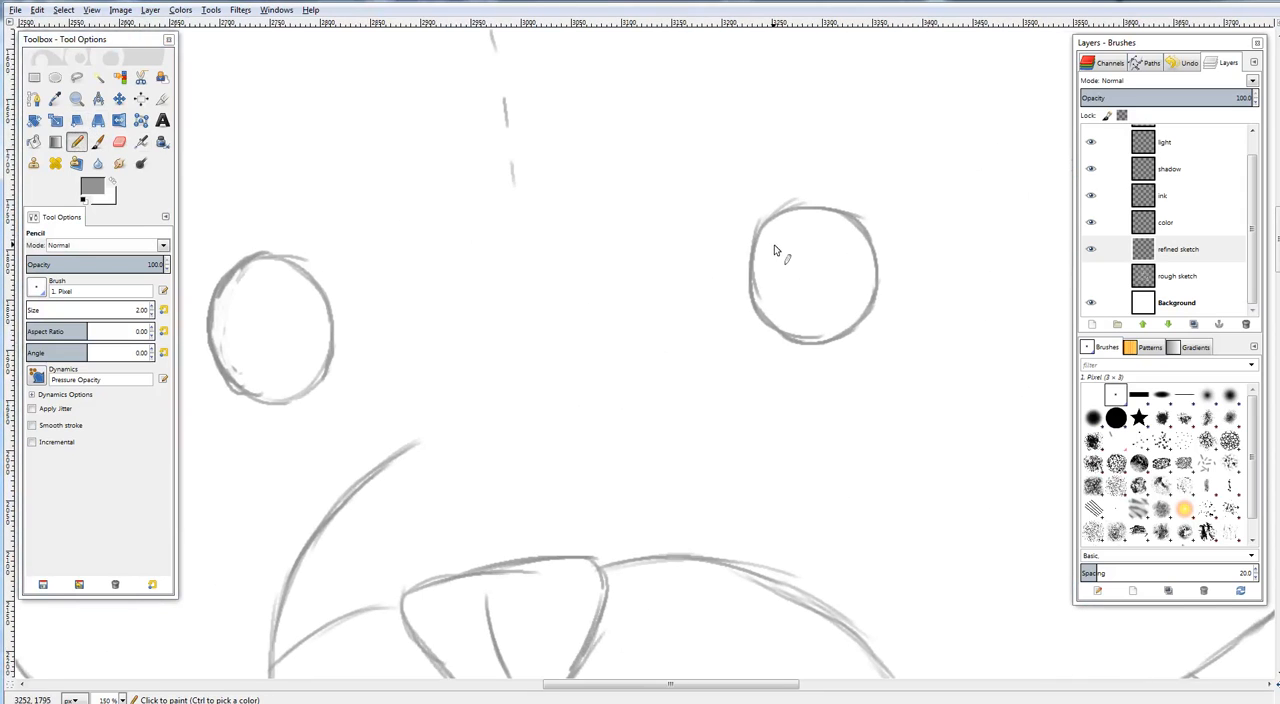
mouse_move(773, 249)
mouse_down()
mouse_move(852, 310)
mouse_move(849, 229)
mouse_up()
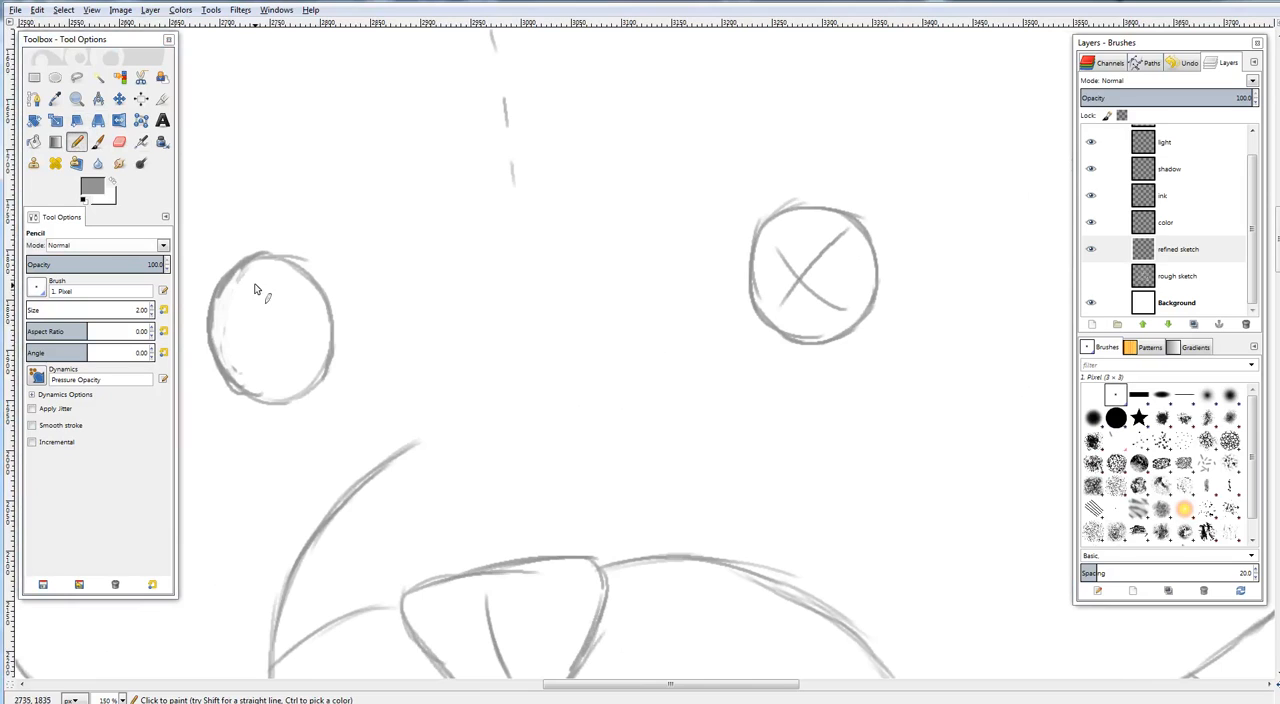
mouse_move(257, 280)
mouse_down()
mouse_move(226, 316)
mouse_move(244, 284)
mouse_move(289, 312)
mouse_up()
key(ctrl+shift+j)
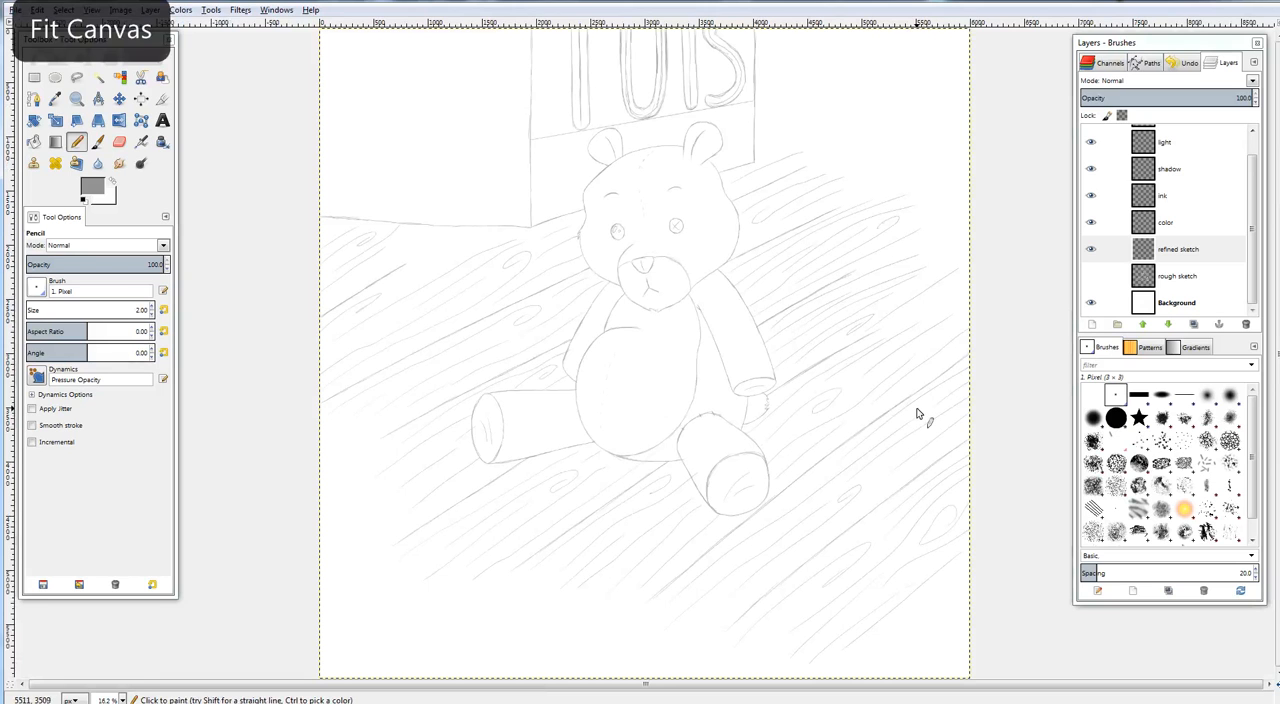
Draw four filled thread holes at the ends of the cross in the right-hand button eye
scroll(816, 264, up, 4)
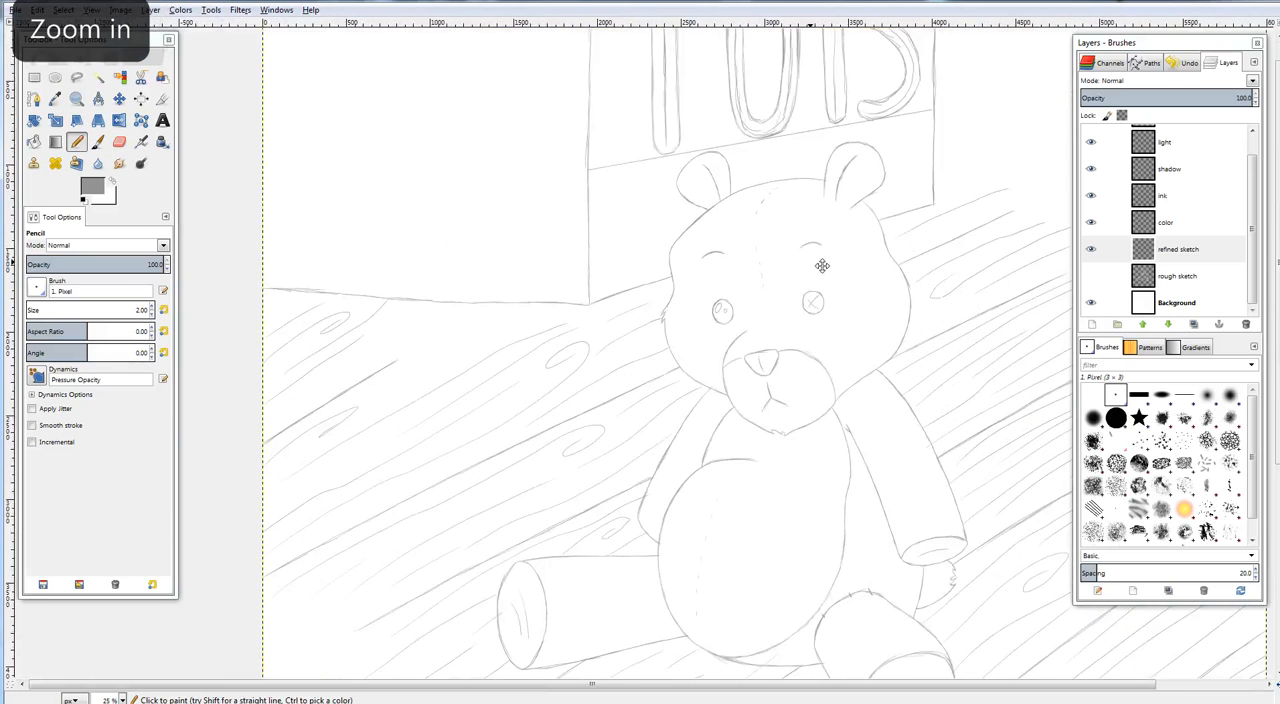
scroll(822, 265, up, 3)
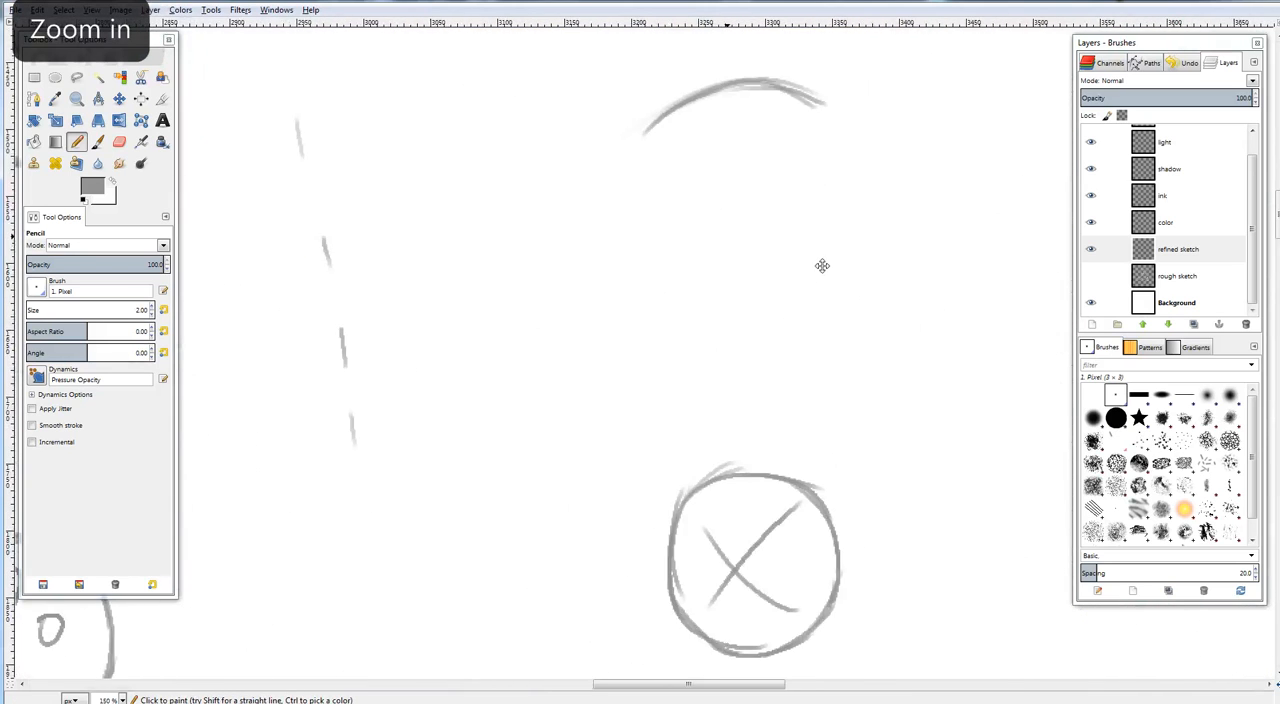
click(77, 143)
drag(630, 305, 640, 310)
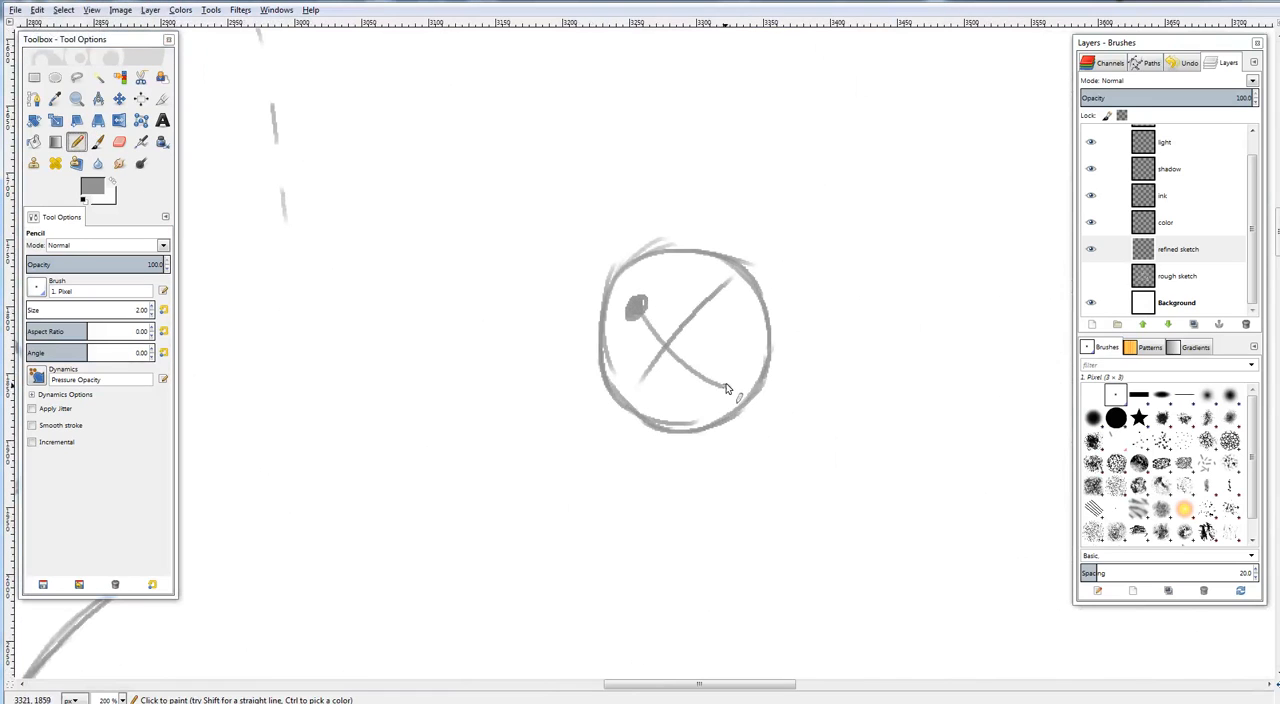
drag(727, 389, 722, 388)
drag(638, 388, 648, 386)
drag(722, 308, 710, 295)
Reinforce the round outline of the button eye and check the whole canvas
mouse_move(649, 250)
mouse_down()
mouse_move(603, 323)
mouse_move(627, 261)
mouse_move(601, 348)
mouse_move(611, 277)
mouse_move(607, 389)
mouse_move(598, 364)
mouse_move(641, 428)
mouse_move(618, 408)
mouse_move(715, 425)
mouse_move(644, 415)
mouse_move(733, 411)
mouse_up()
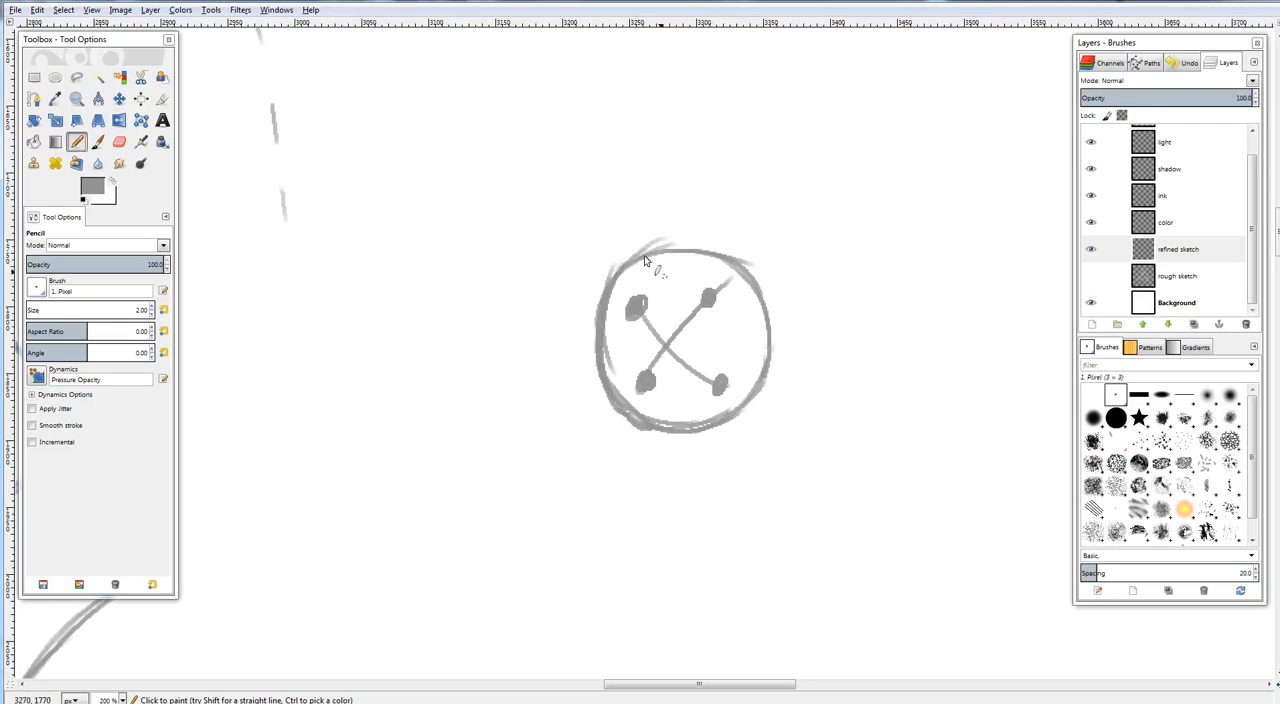
mouse_move(616, 273)
mouse_down()
mouse_move(726, 254)
mouse_move(755, 284)
mouse_move(774, 339)
mouse_move(765, 384)
mouse_up()
drag(823, 337, 790, 259)
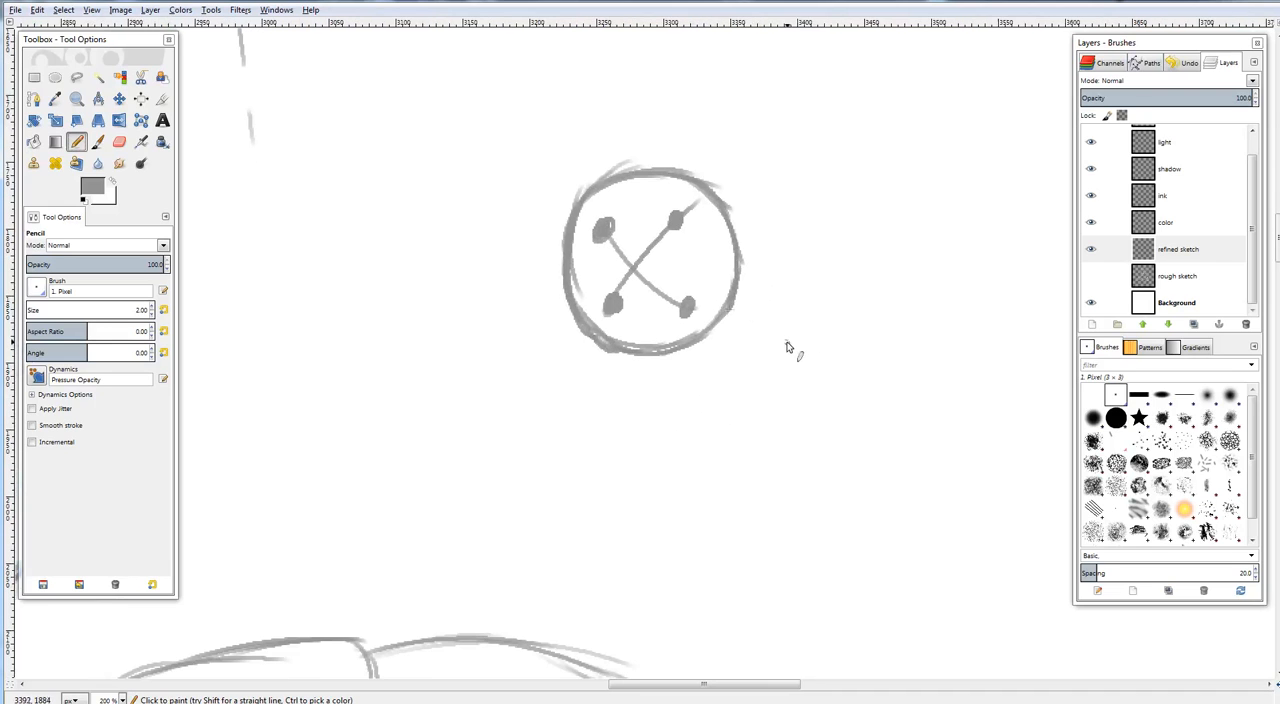
key(ctrl+shift+j)
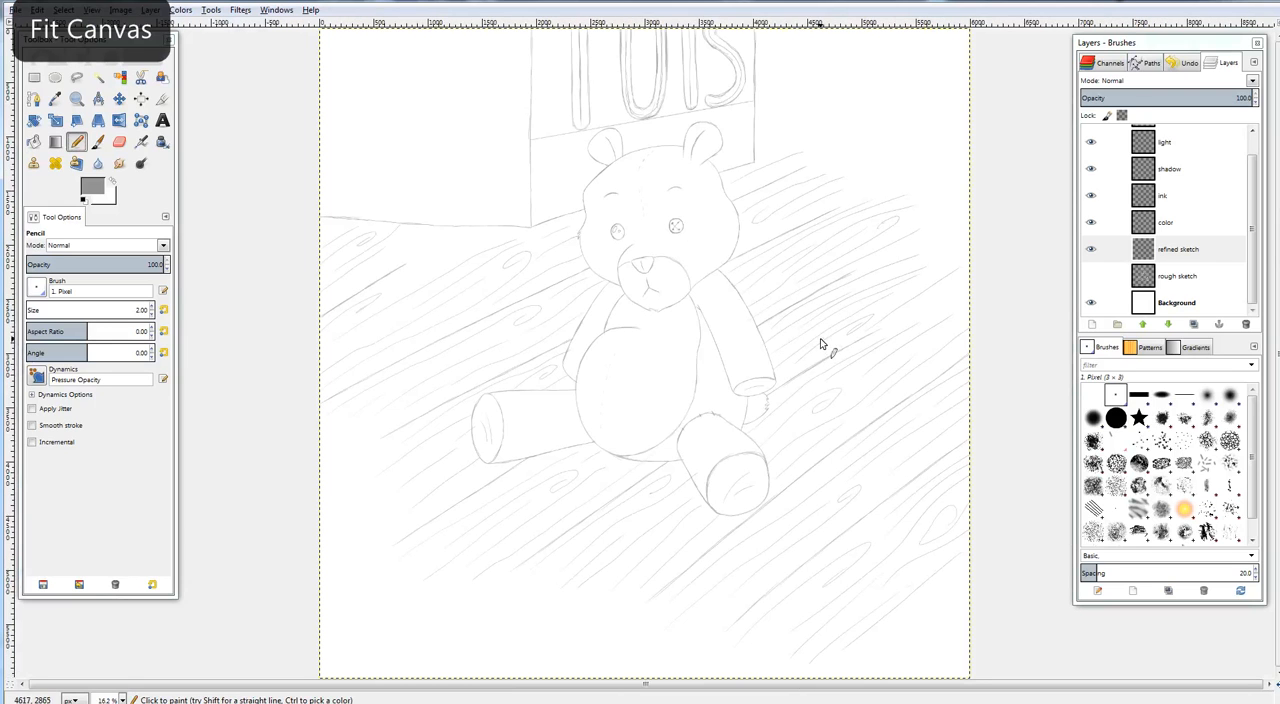
Sketch a short curved crease below the button eye and review the whole drawing
key(plus)
key(plus)
key(plus)
key(plus)
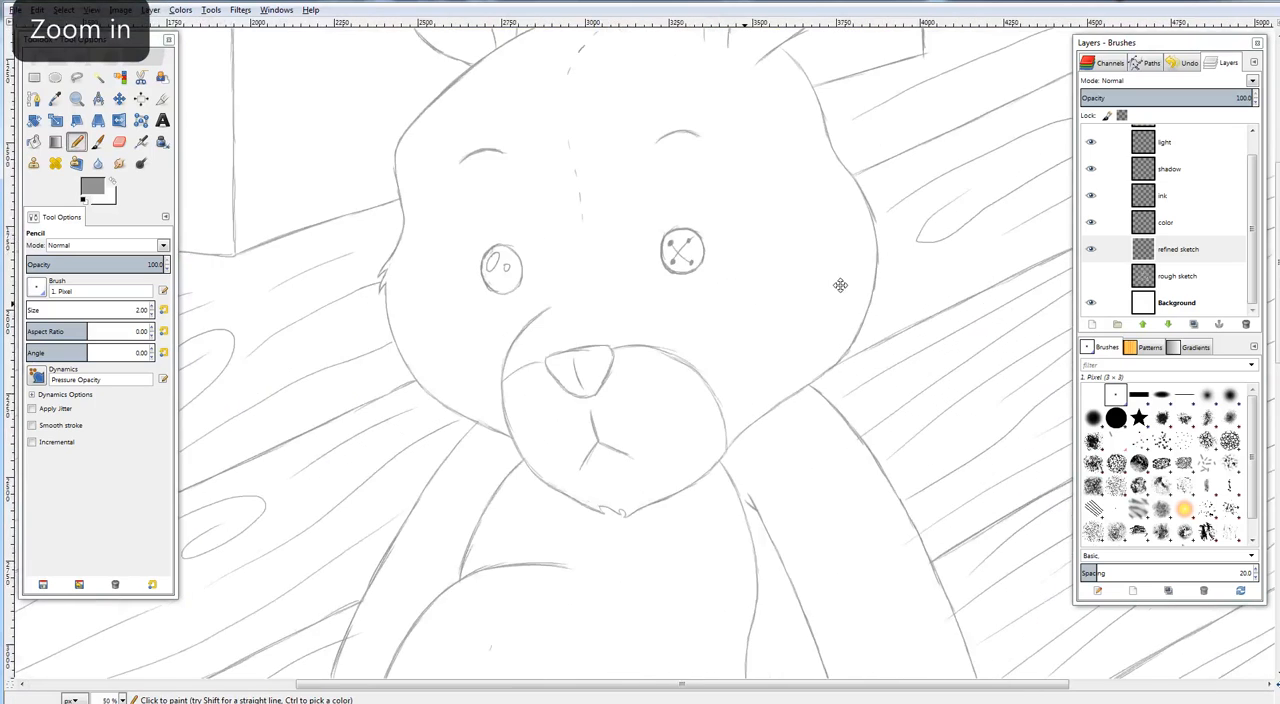
key(plus)
key(plus)
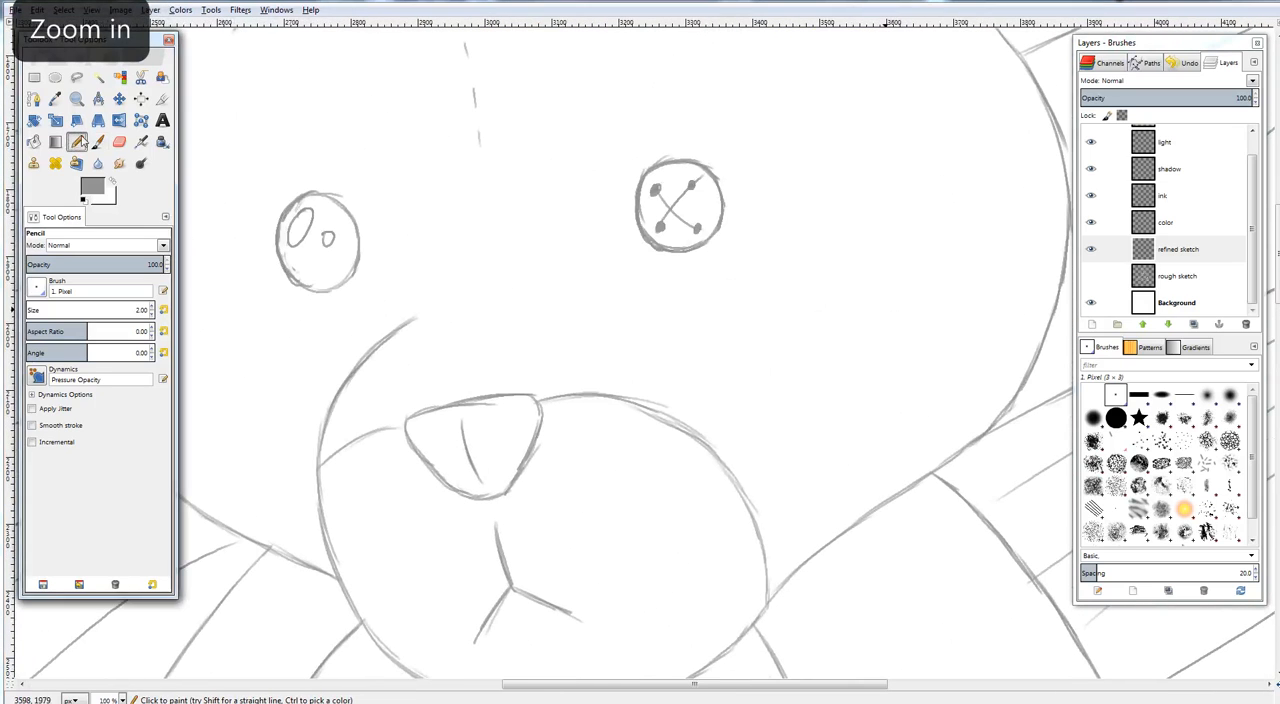
mouse_move(657, 297)
mouse_down()
mouse_move(692, 306)
mouse_move(660, 299)
mouse_move(720, 333)
mouse_move(660, 295)
mouse_move(719, 322)
mouse_up()
key(shift+ctrl+j)
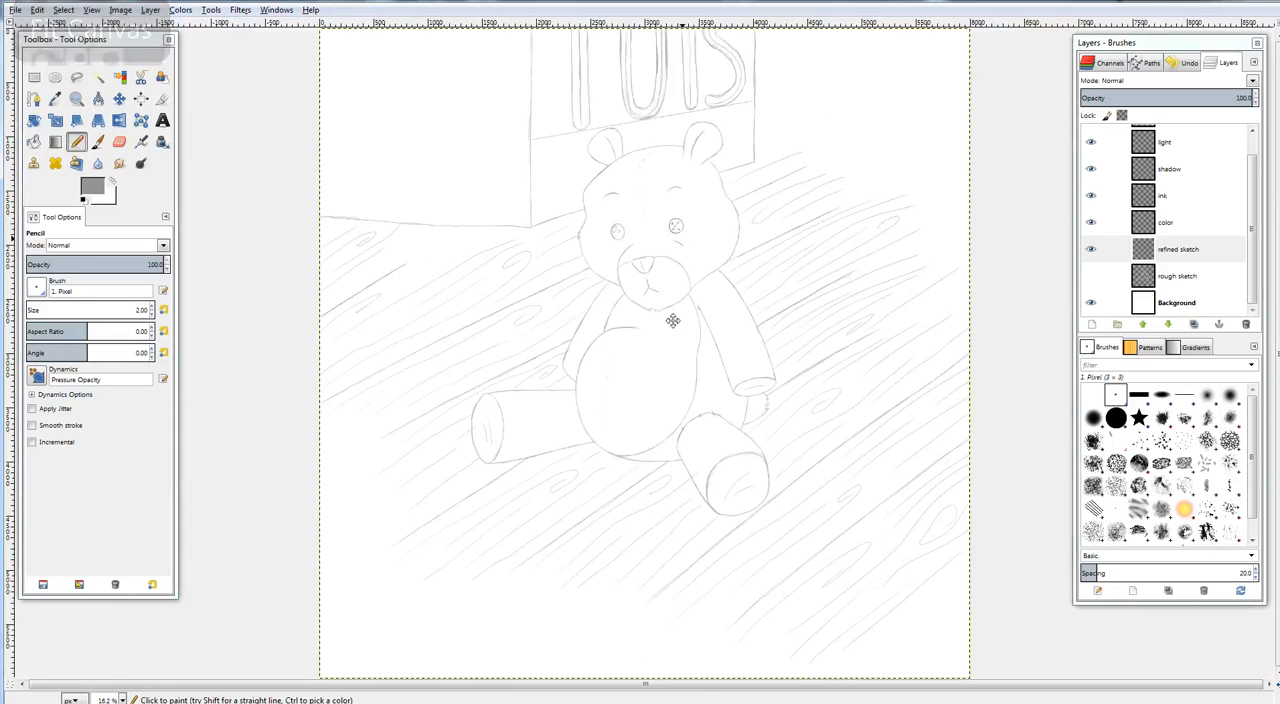
Sketch the outline of a rounded patch emerging from behind the right-hand arm, just beside the paw end
mouse_move(673, 321)
mouse_down()
mouse_move(717, 318)
mouse_move(838, 229)
mouse_up()
scroll(814, 257, up, 6)
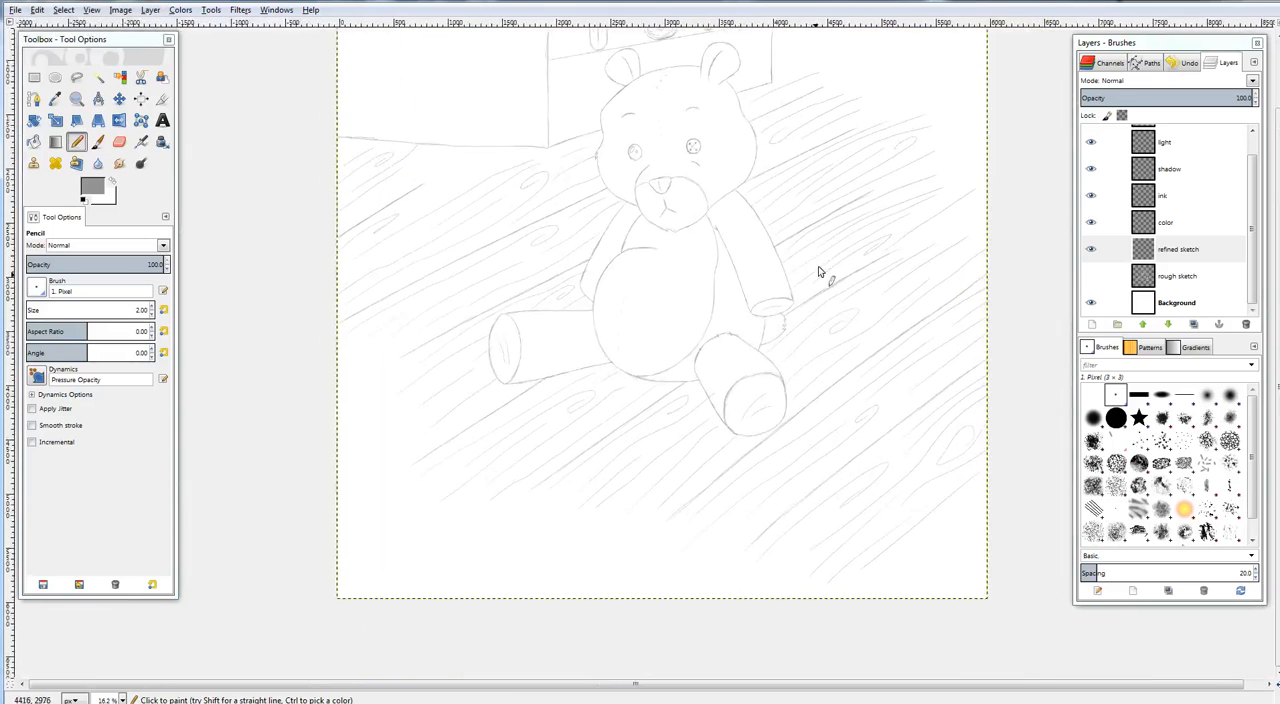
scroll(748, 397, up, 1)
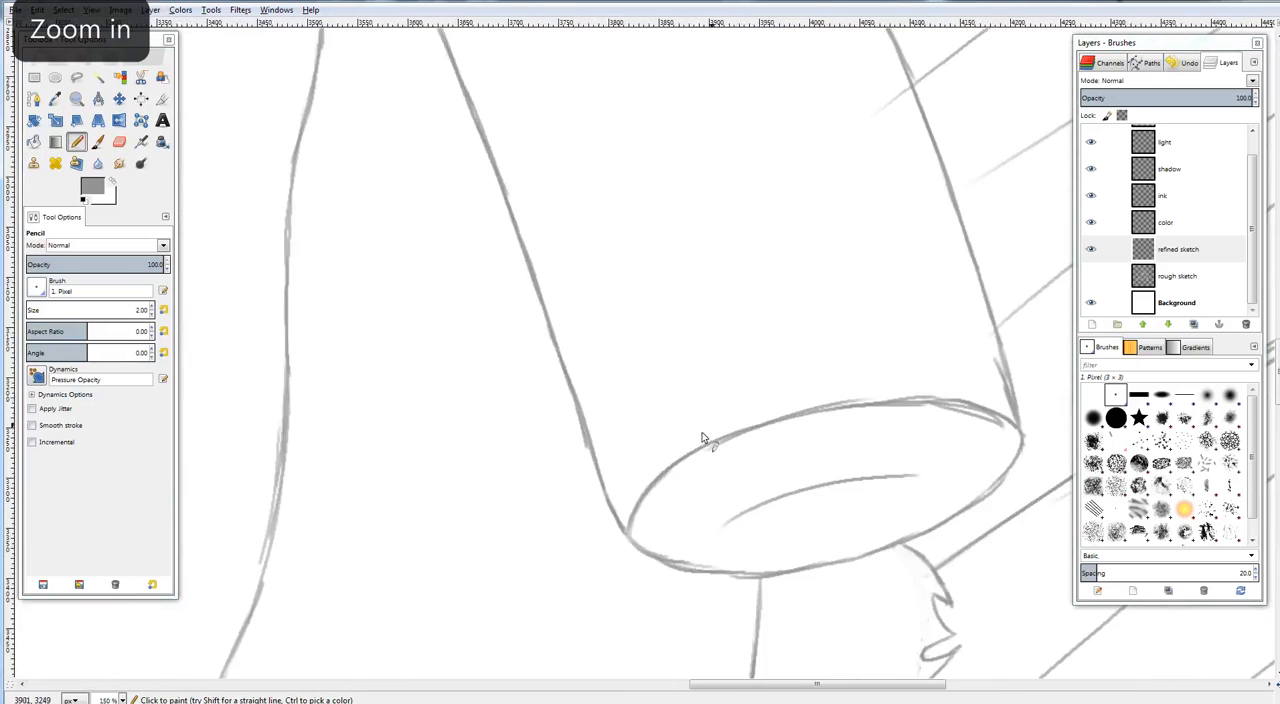
drag(661, 523, 735, 323)
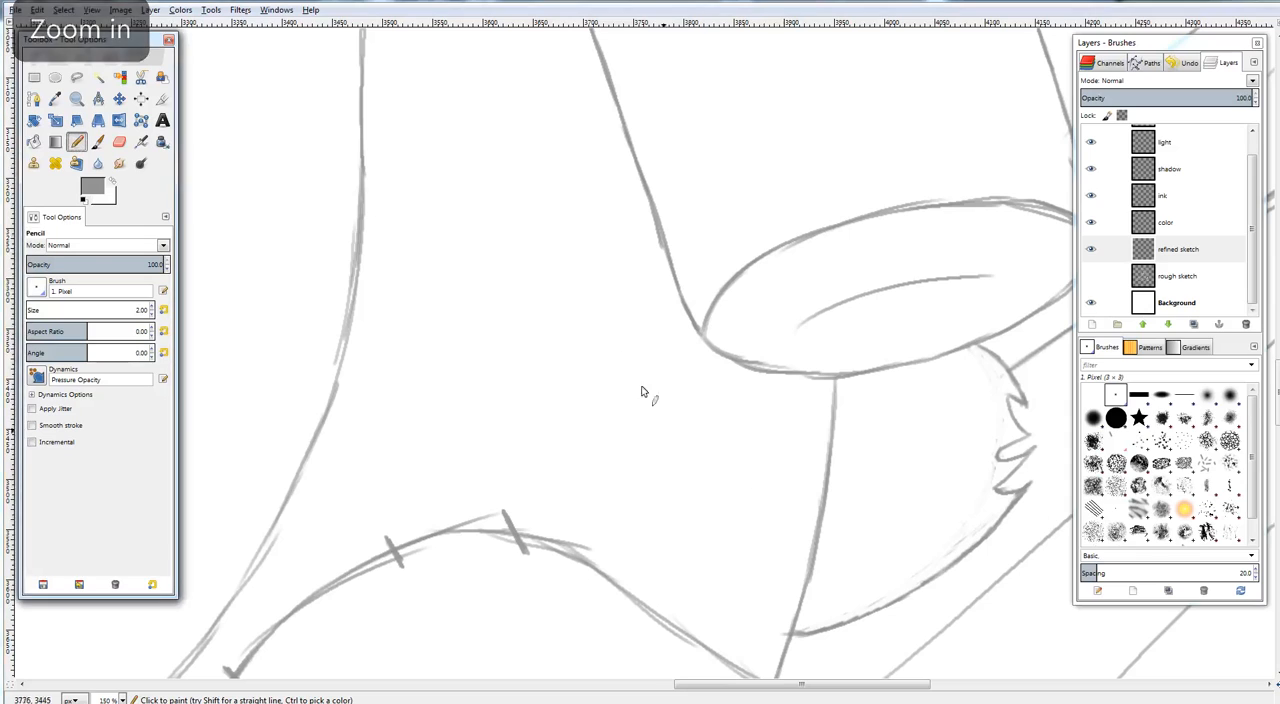
mouse_move(640, 170)
mouse_down()
mouse_move(614, 370)
mouse_move(626, 410)
mouse_move(668, 413)
mouse_up()
drag(797, 379, 787, 426)
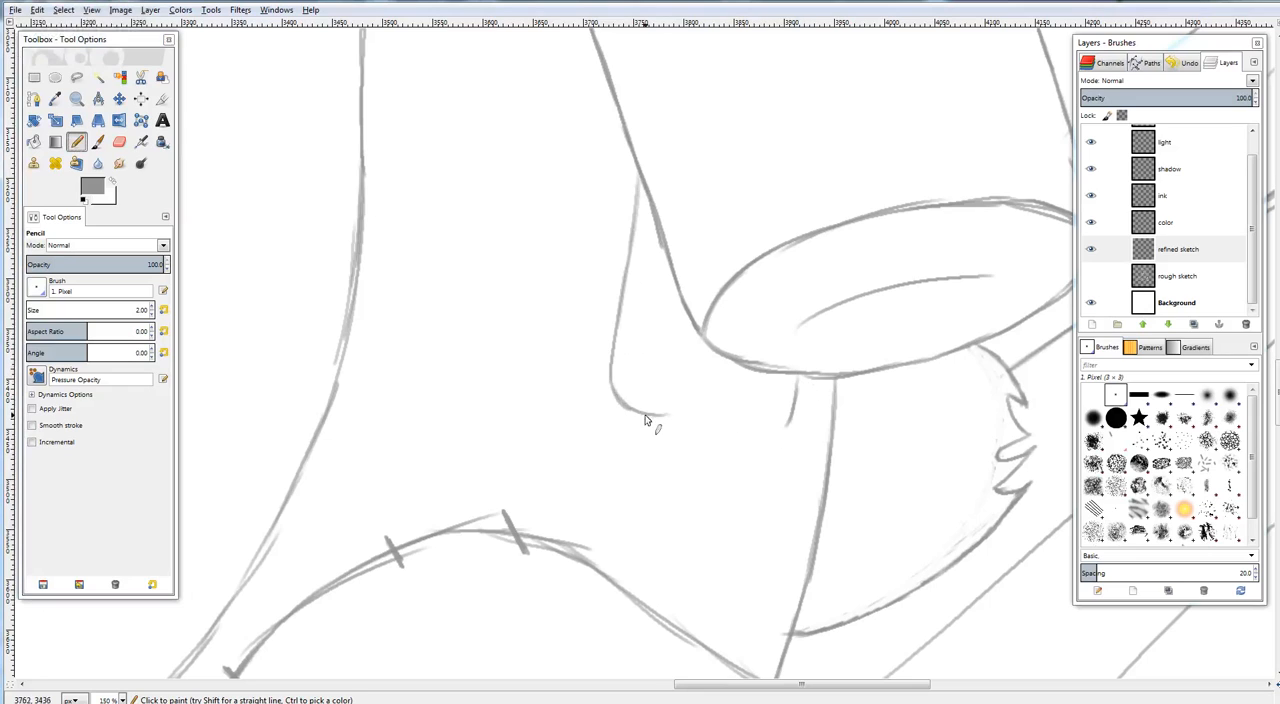
drag(646, 413, 780, 427)
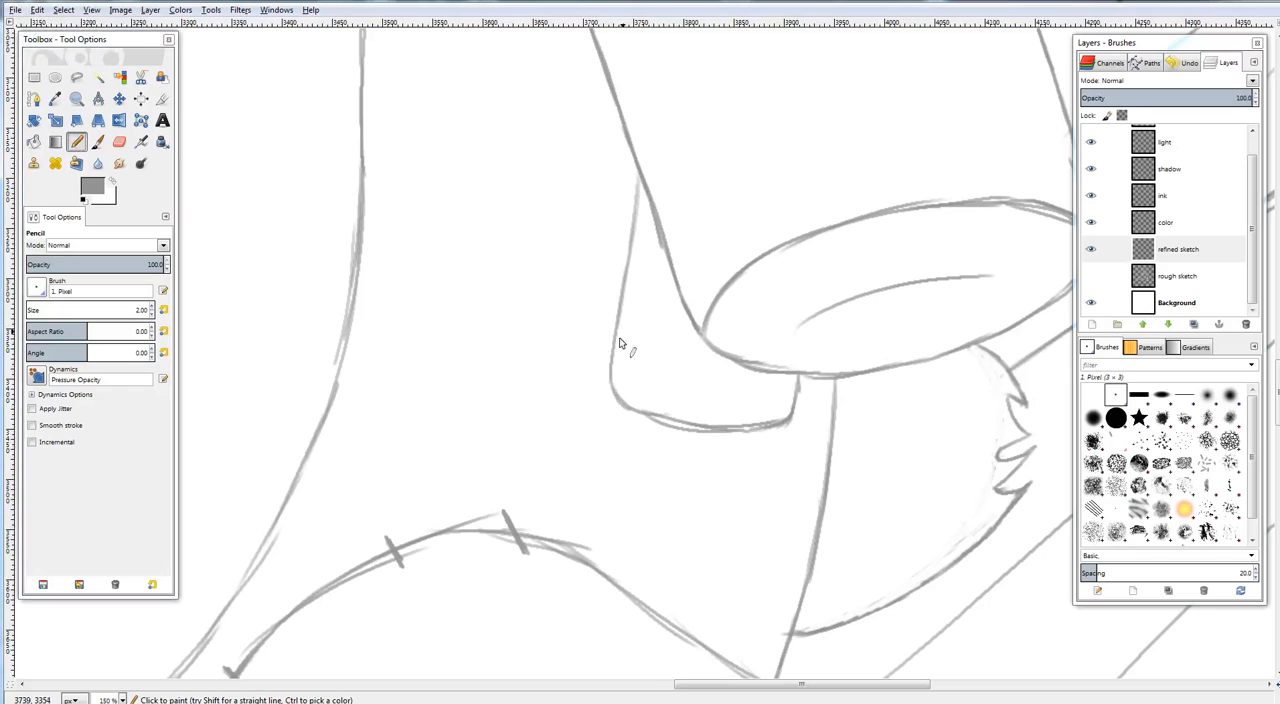
Hatch the patch beside the arm with light diagonal lines
drag(623, 329, 684, 421)
drag(632, 261, 708, 400)
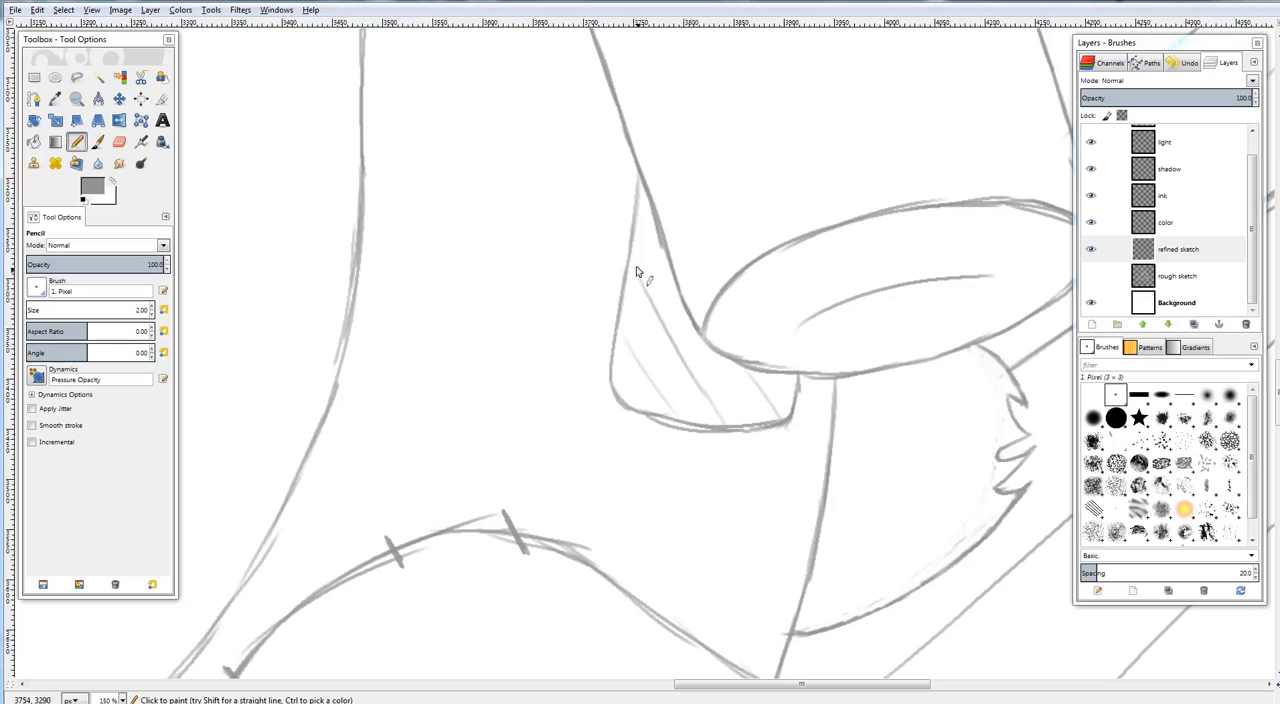
drag(638, 272, 704, 384)
Add short stitch marks across the side and lower edges of the patch by the arm and check the whole canvas
drag(622, 188, 653, 187)
drag(620, 231, 647, 232)
drag(610, 302, 640, 302)
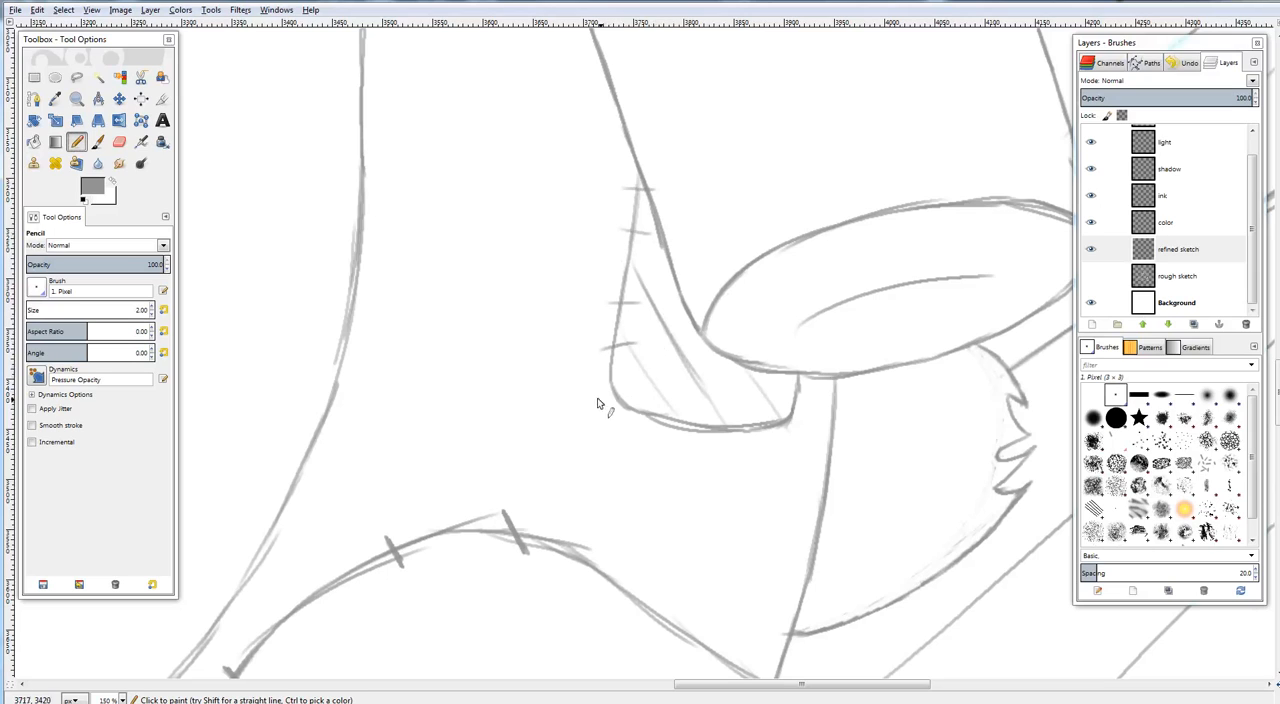
mouse_move(601, 393)
mouse_down()
mouse_move(627, 384)
mouse_move(642, 441)
mouse_move(740, 448)
mouse_up()
drag(796, 404, 786, 425)
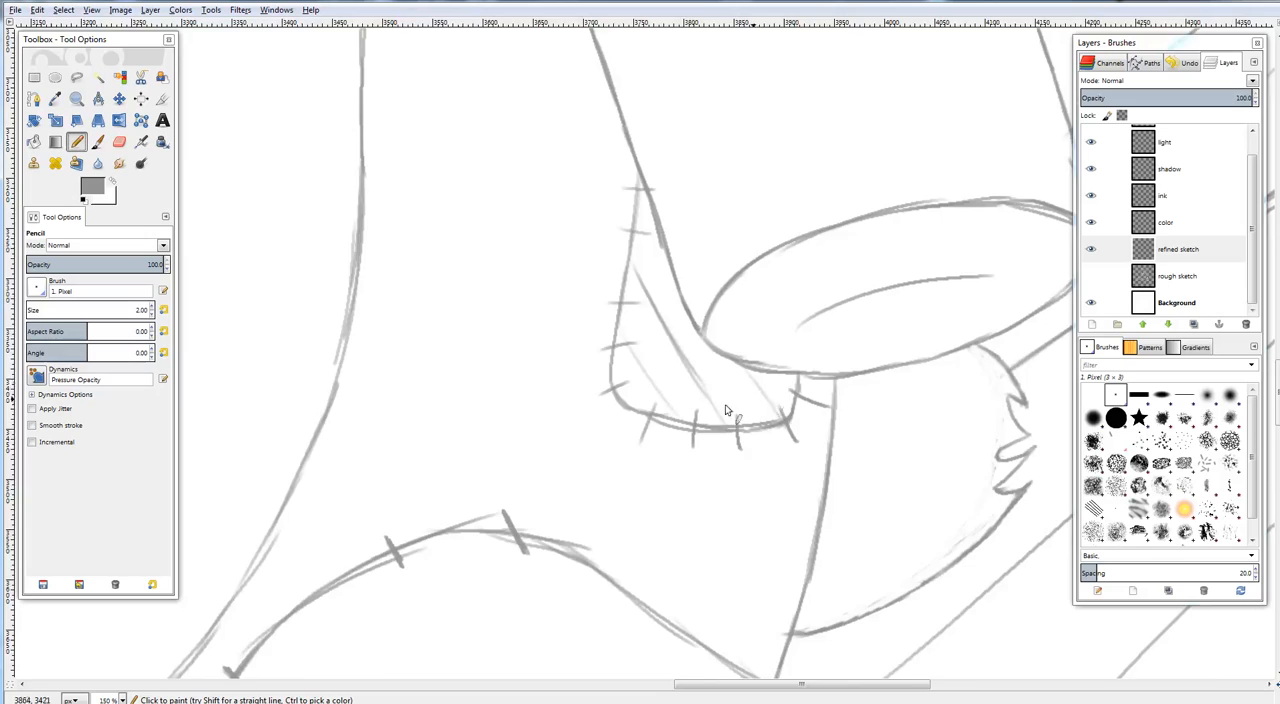
mouse_move(811, 337)
mouse_down()
mouse_move(878, 404)
mouse_move(832, 305)
mouse_move(780, 338)
mouse_up()
key(ctrl+shift+j)
Sketch a triangular patch hanging from the upper edge of the left-hand leg and reinforce its sides
key(plus)
key(plus)
key(plus)
key(plus)
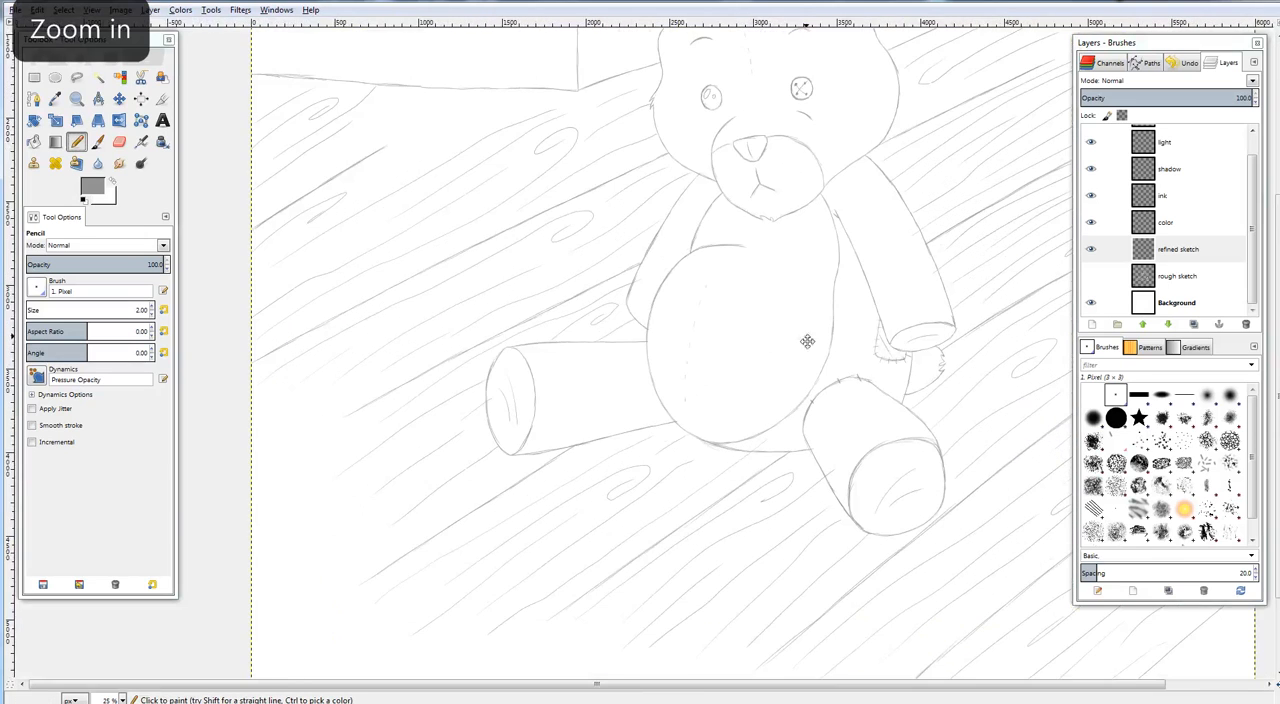
key(plus)
key(plus)
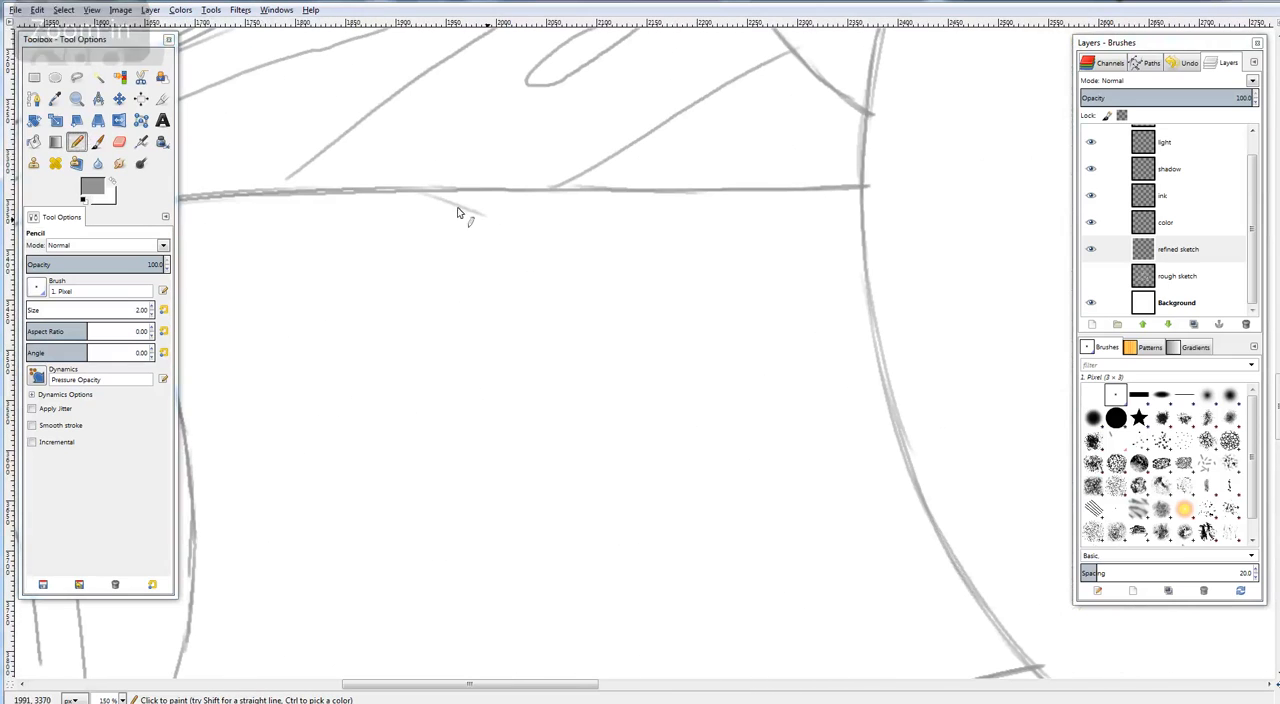
drag(420, 191, 510, 226)
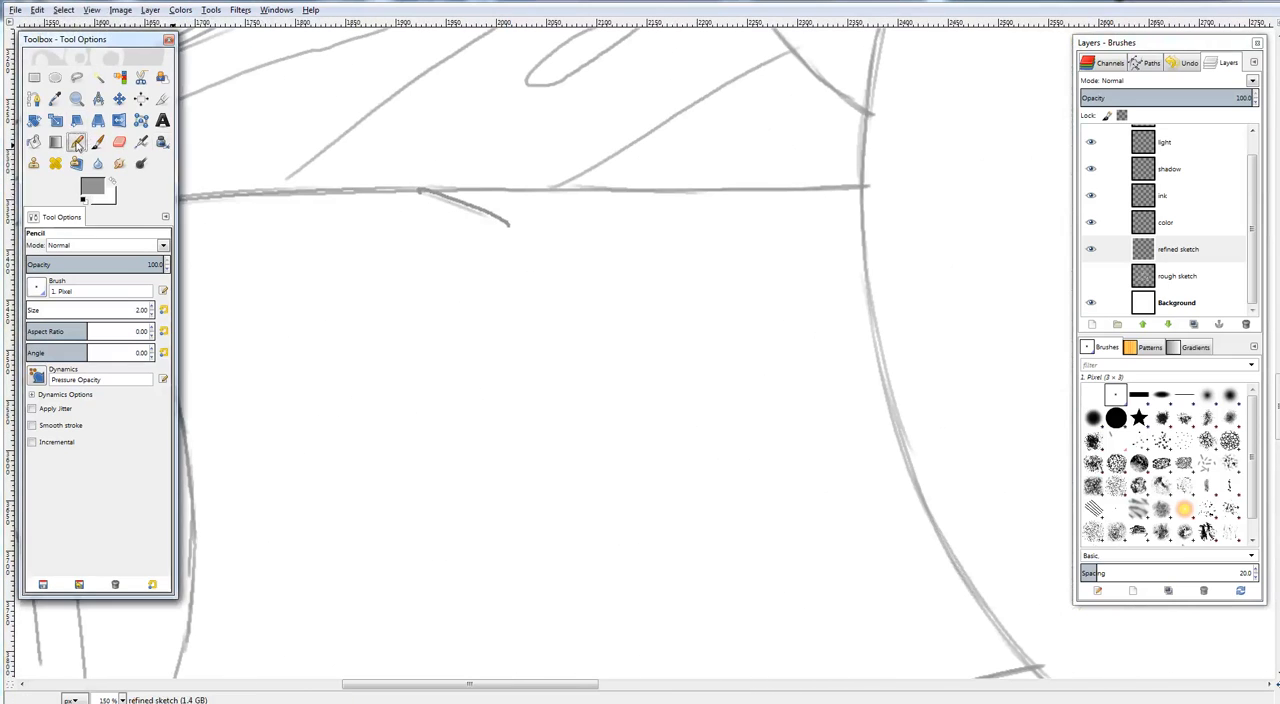
mouse_move(435, 198)
mouse_down()
mouse_move(583, 266)
mouse_move(628, 254)
mouse_move(585, 270)
mouse_move(687, 195)
mouse_up()
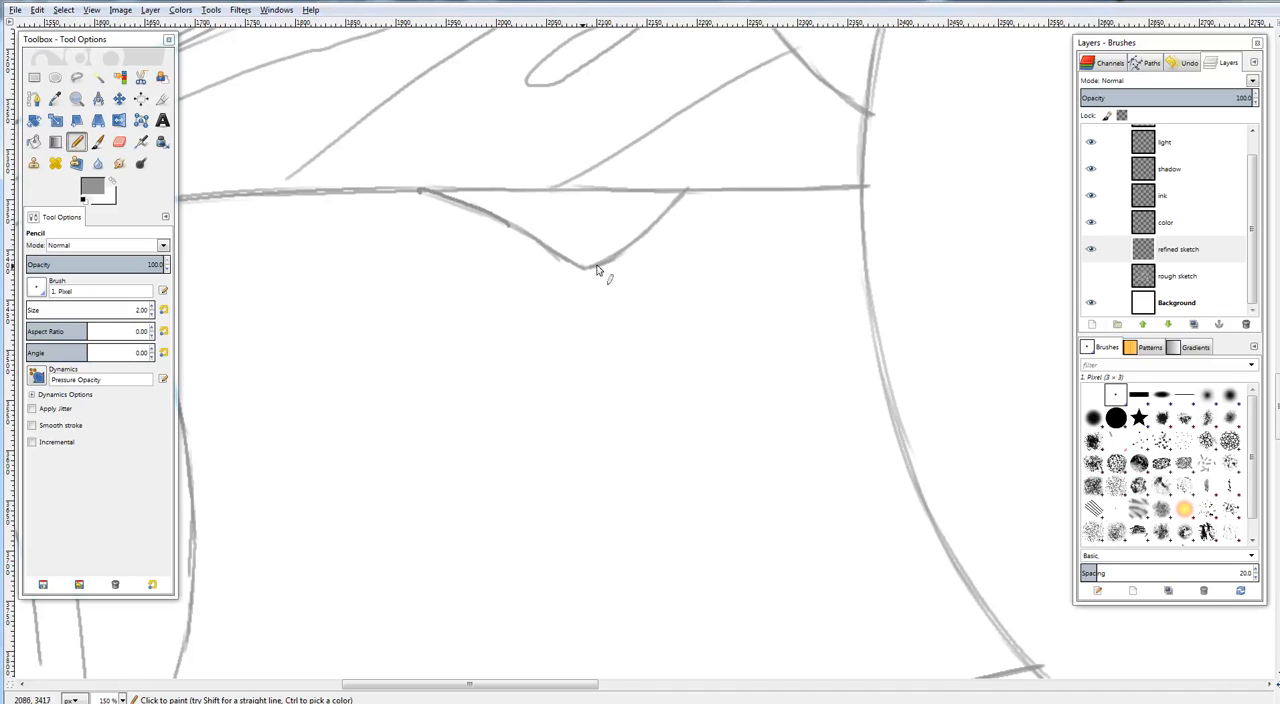
drag(600, 270, 688, 189)
Draw a light line inside the leg patch, add stitch marks across its slanted edges and check the whole canvas
drag(526, 222, 630, 222)
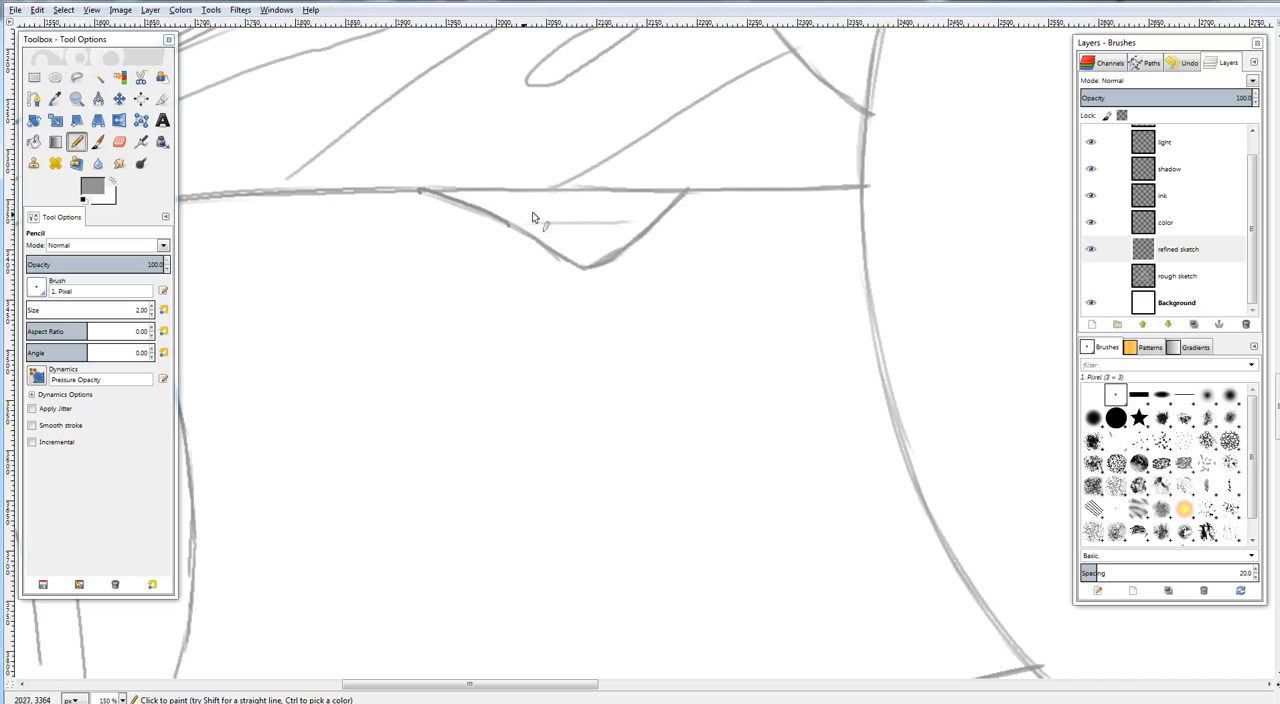
drag(436, 212, 490, 193)
drag(494, 236, 539, 216)
mouse_move(542, 267)
mouse_down()
mouse_move(585, 241)
mouse_move(606, 298)
mouse_move(648, 210)
mouse_move(690, 230)
mouse_up()
key(ctrl+shift+j)
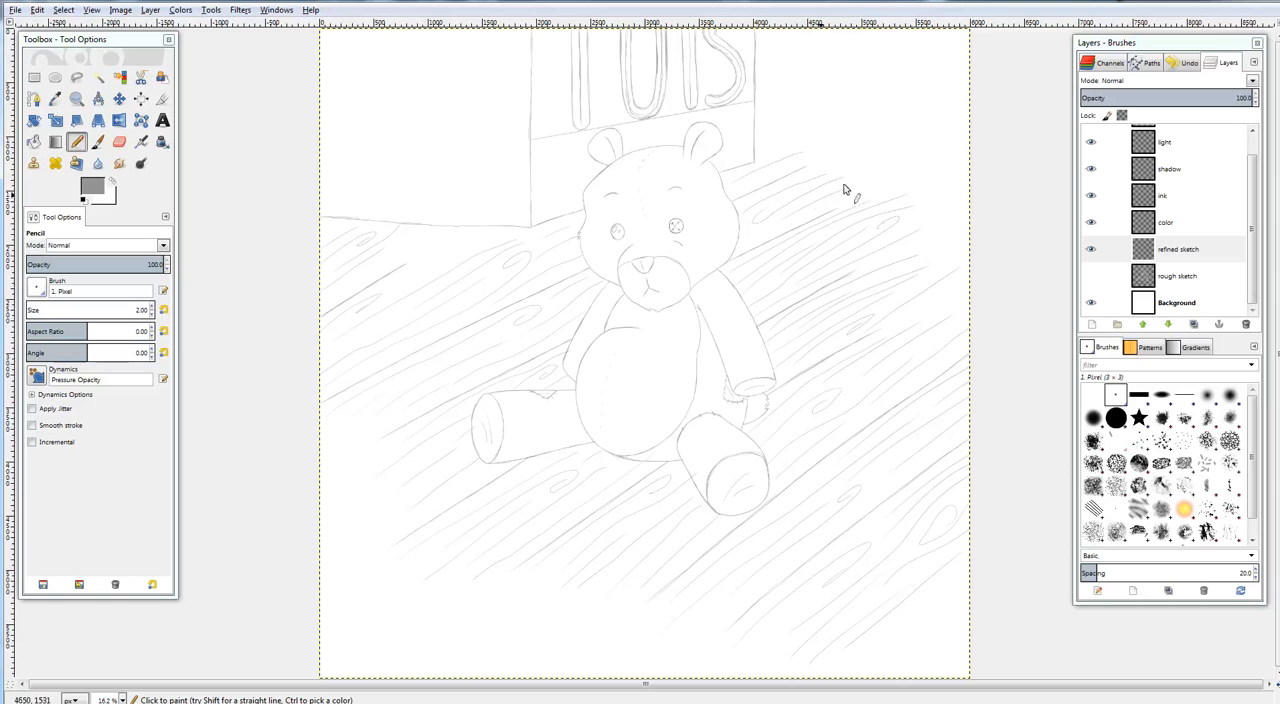
Redraw the head's right-hand cheek contour slightly further out with overlapping pencil strokes
drag(798, 202, 725, 186)
scroll(752, 188, up, 6)
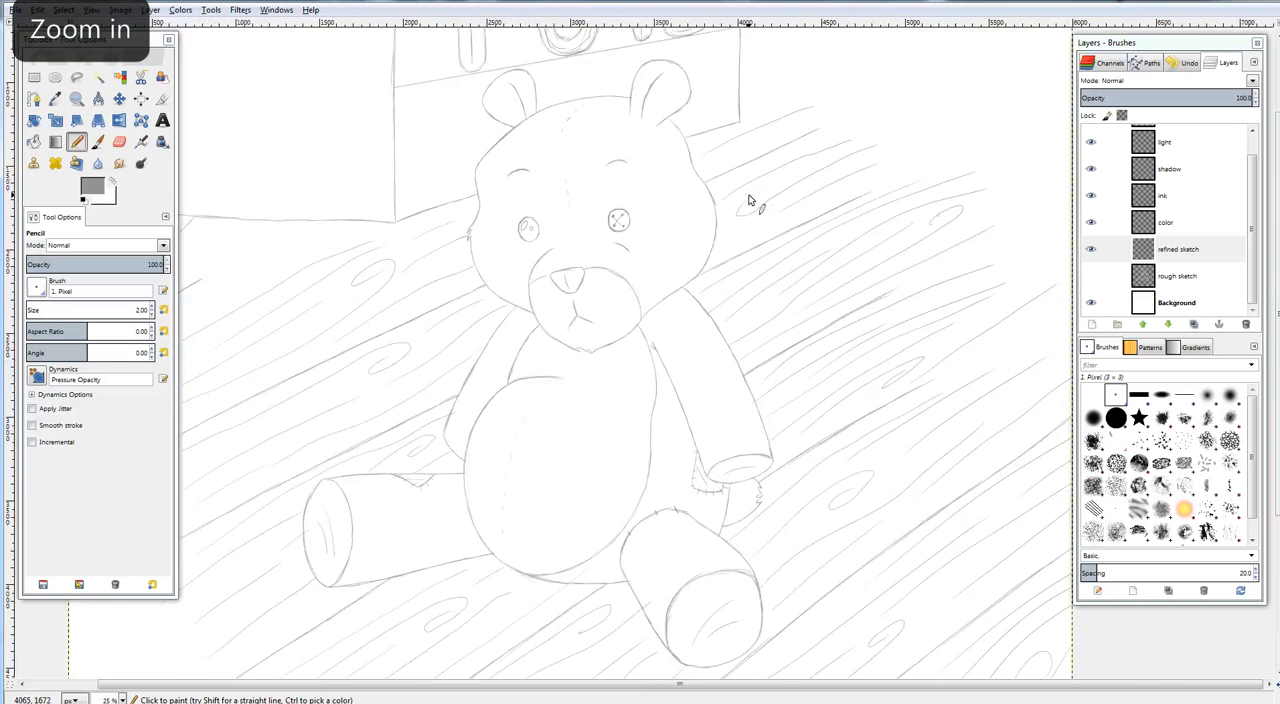
drag(787, 270, 879, 288)
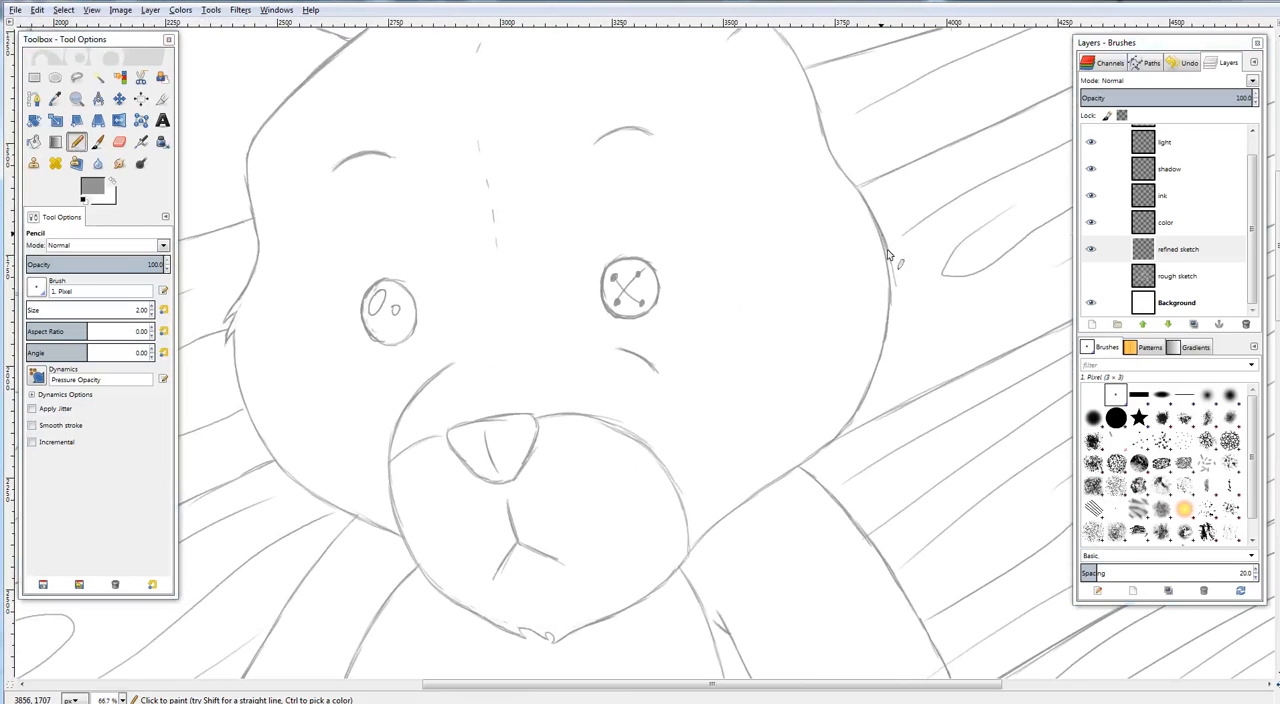
drag(880, 238, 897, 311)
mouse_move(845, 428)
mouse_down()
mouse_move(879, 372)
mouse_move(895, 297)
mouse_move(892, 335)
mouse_up()
drag(891, 287, 889, 343)
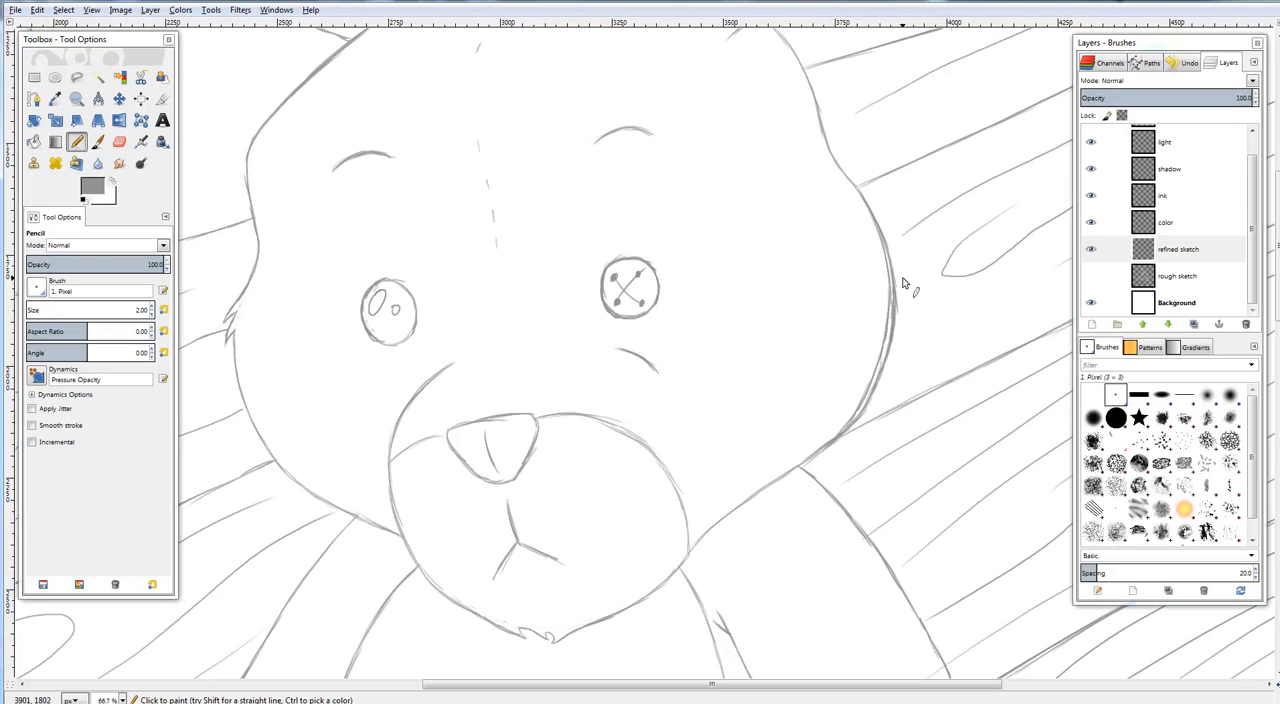
Erase the old inner cheek line on the head's right-hand side, return to the Pencil tool and view the whole canvas
key(shift+e)
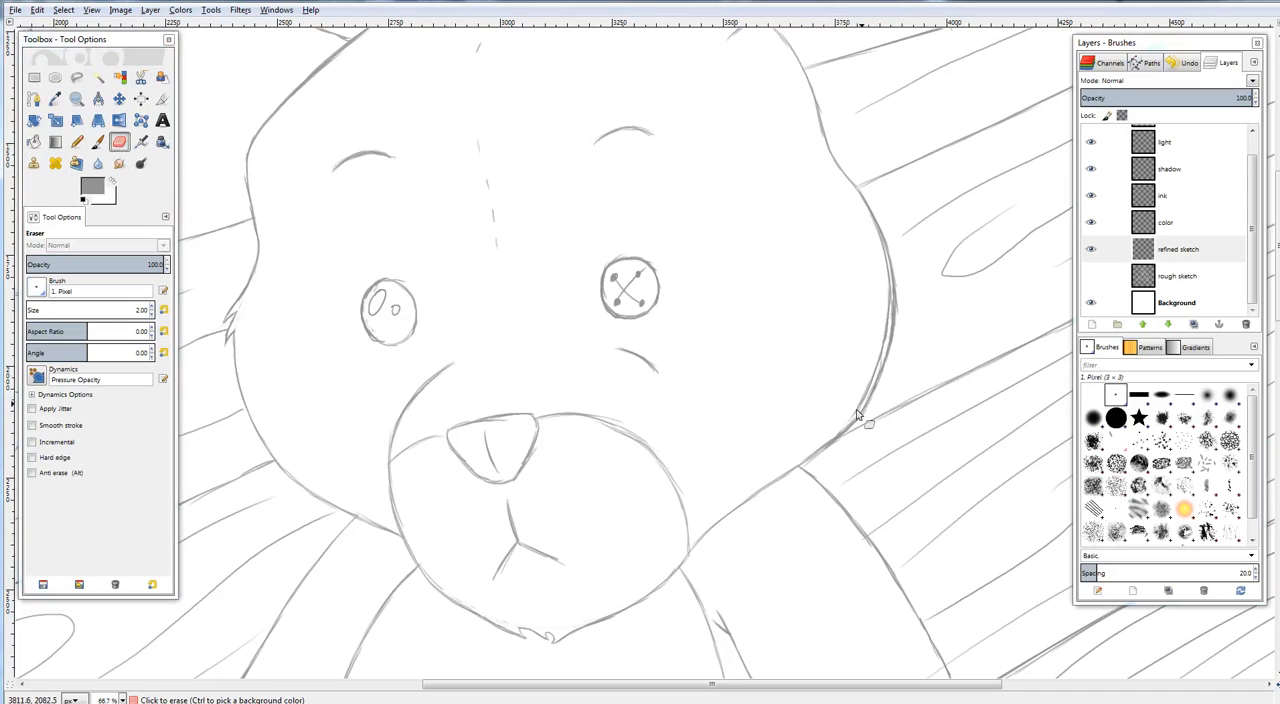
drag(876, 371, 891, 264)
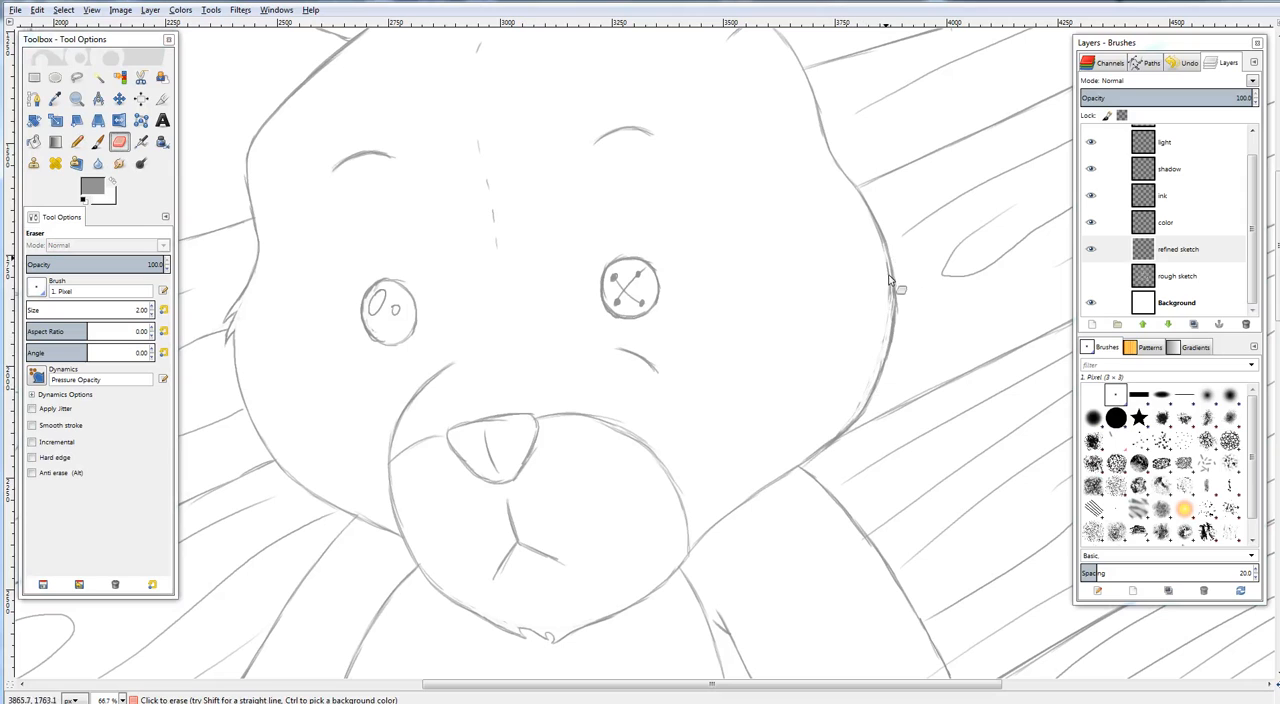
click(77, 143)
click(77, 143)
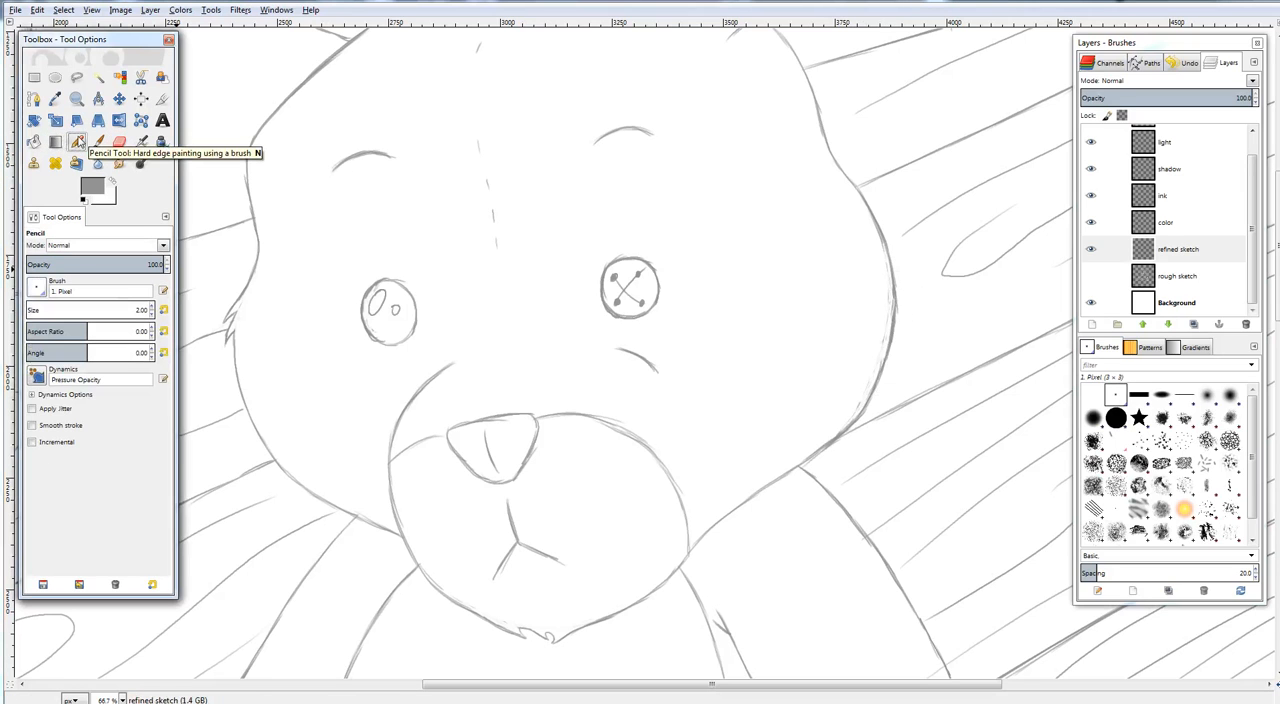
drag(768, 402, 723, 292)
key(ctrl+shift+j)
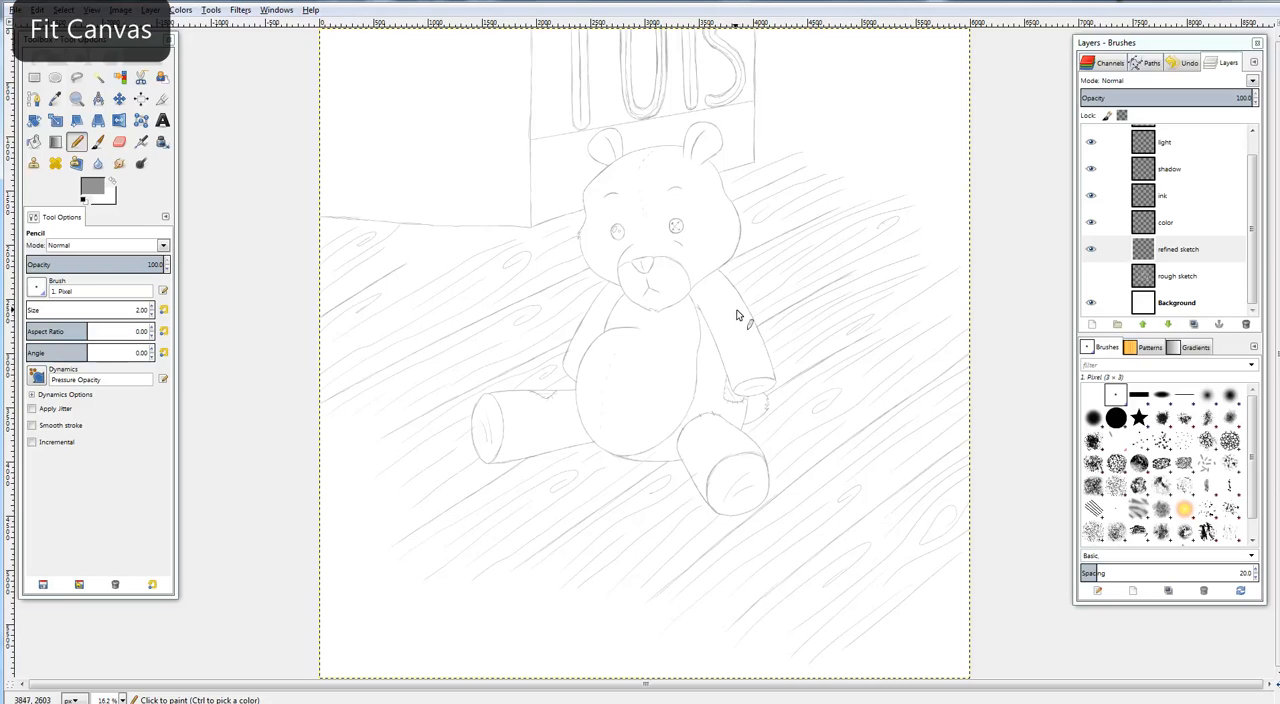
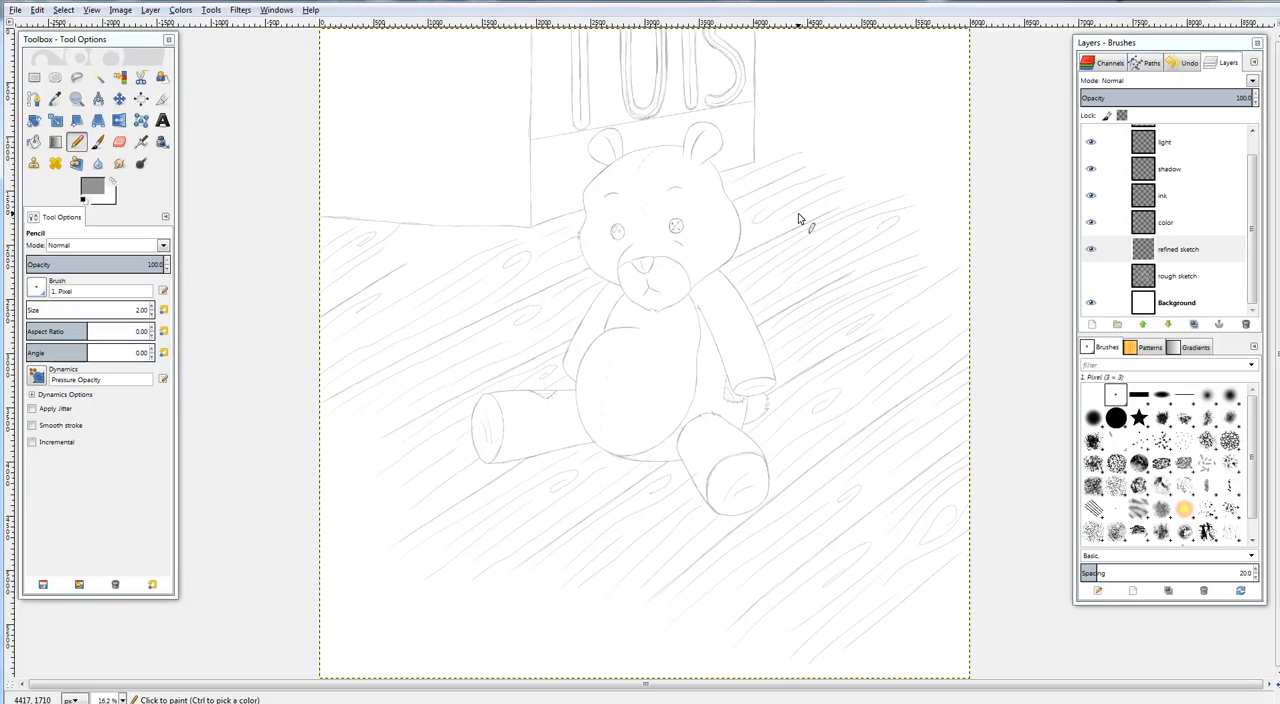
Erase one faint dash in the belly's vertical seam and pencil a cross-shaped stitch in its place
drag(643, 411, 686, 319)
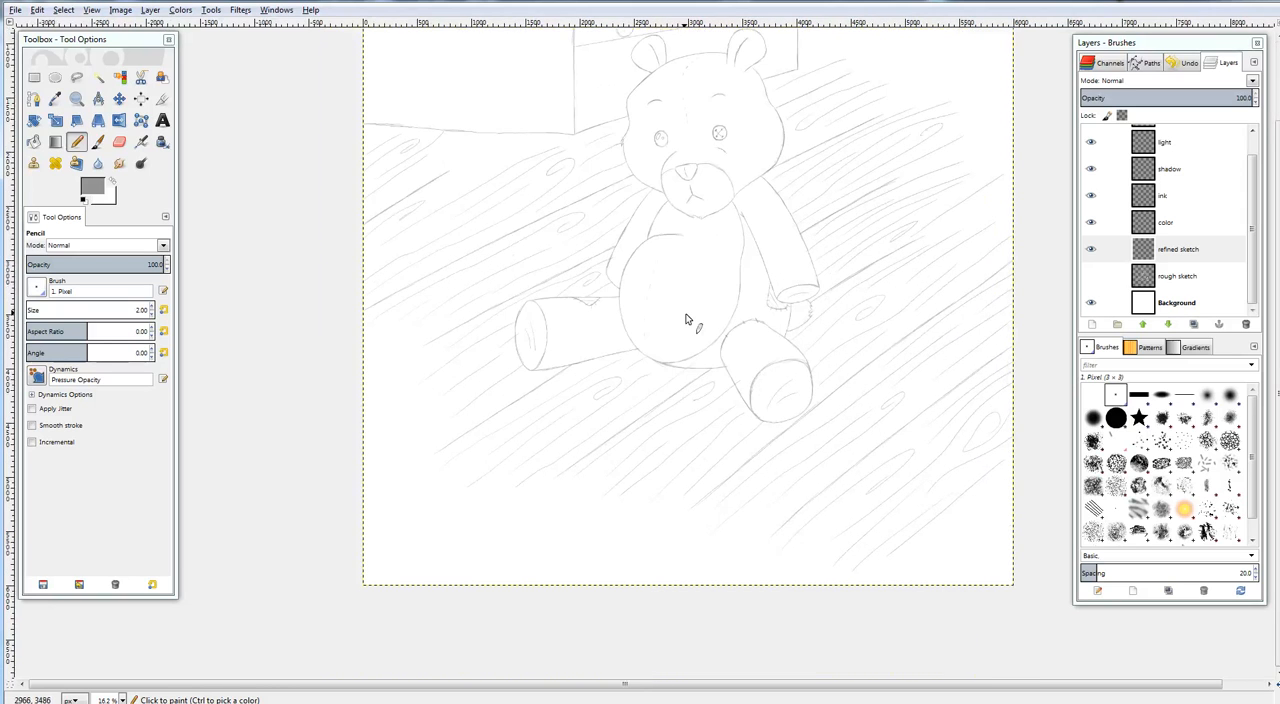
scroll(686, 319, up, 4)
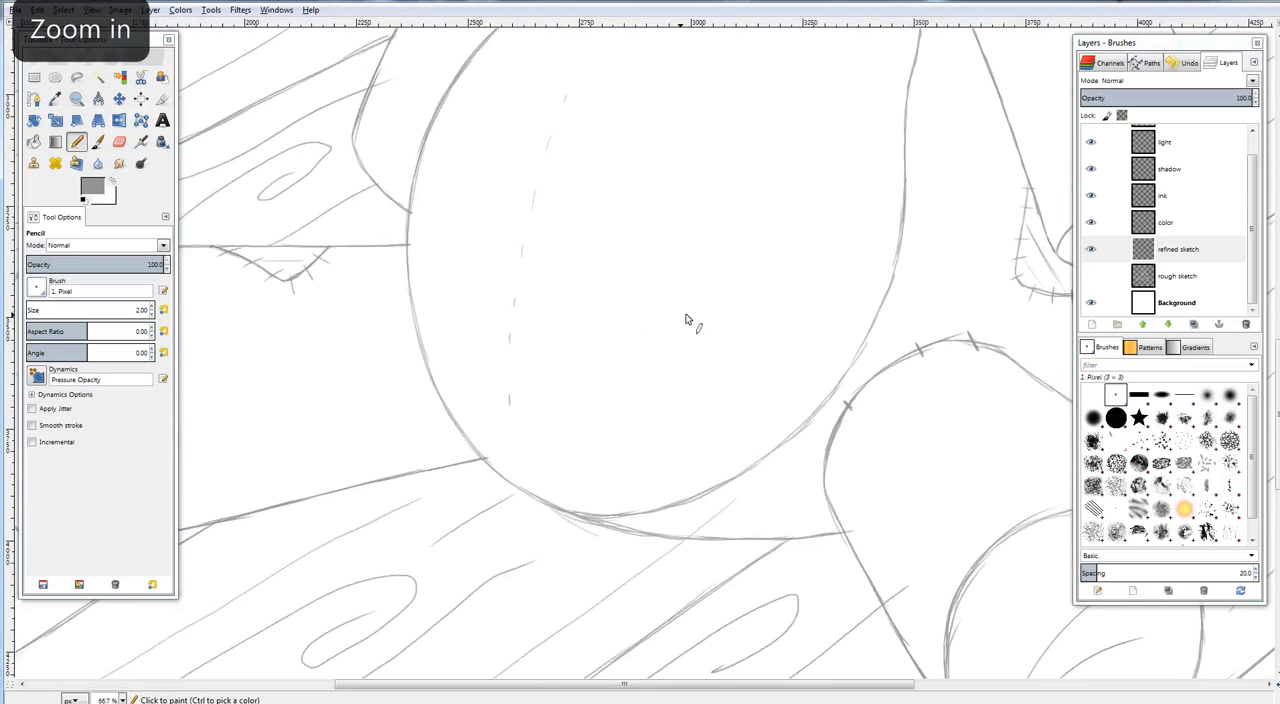
drag(808, 306, 806, 284)
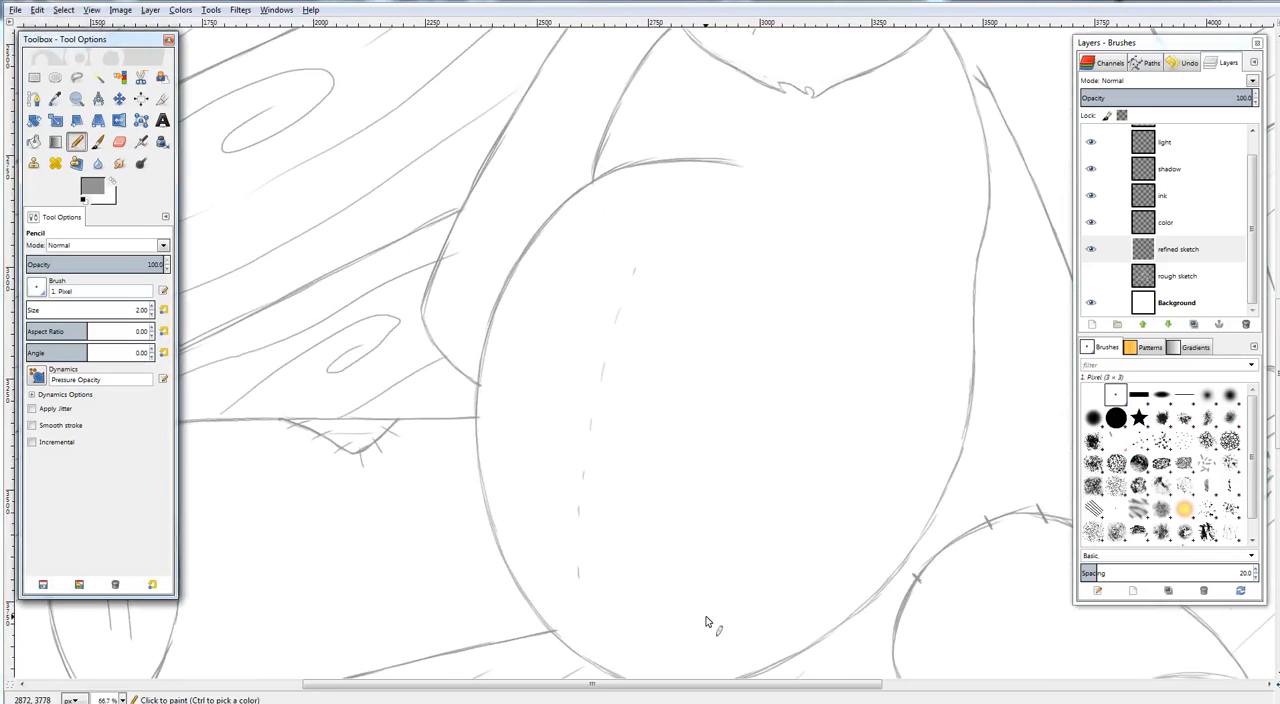
click(119, 141)
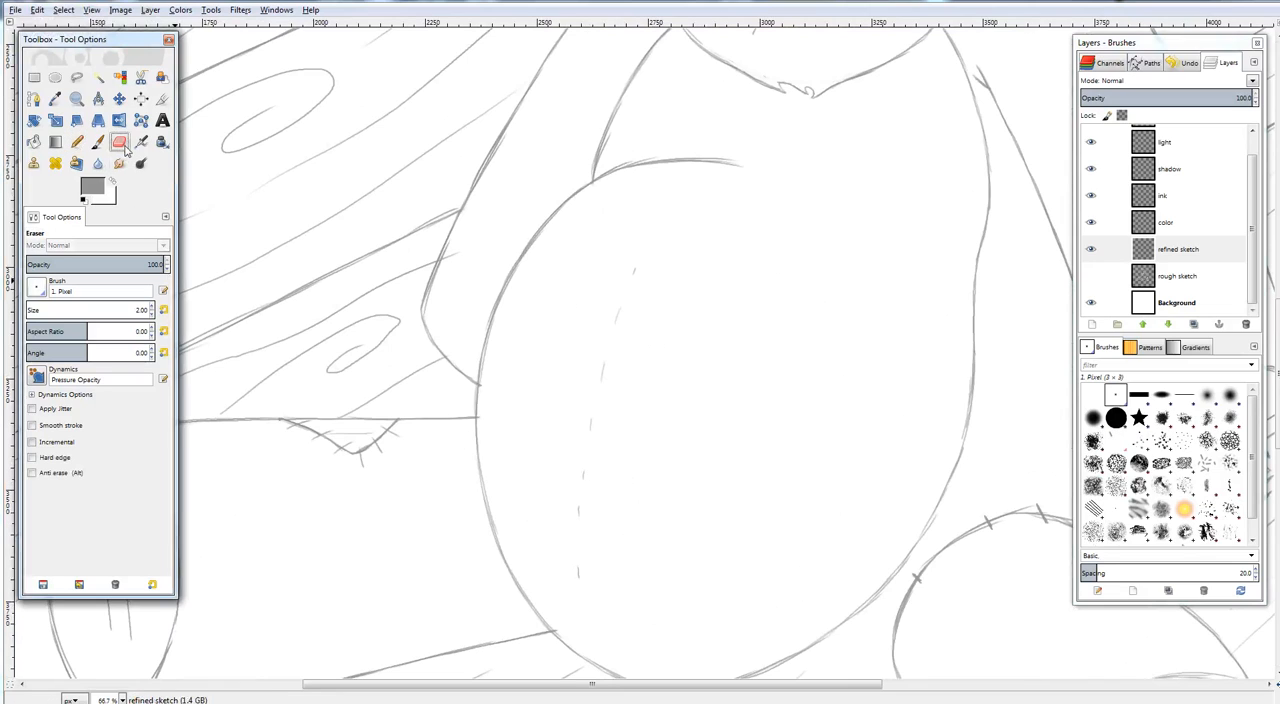
click(586, 479)
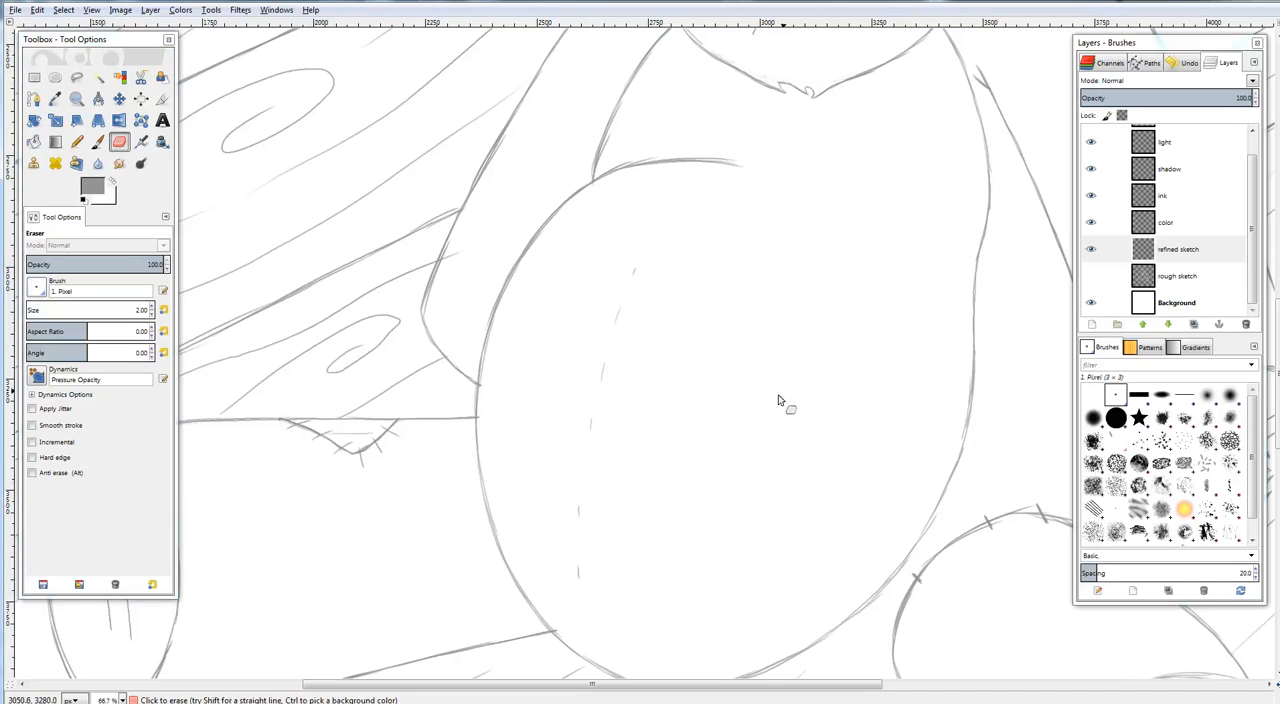
click(77, 141)
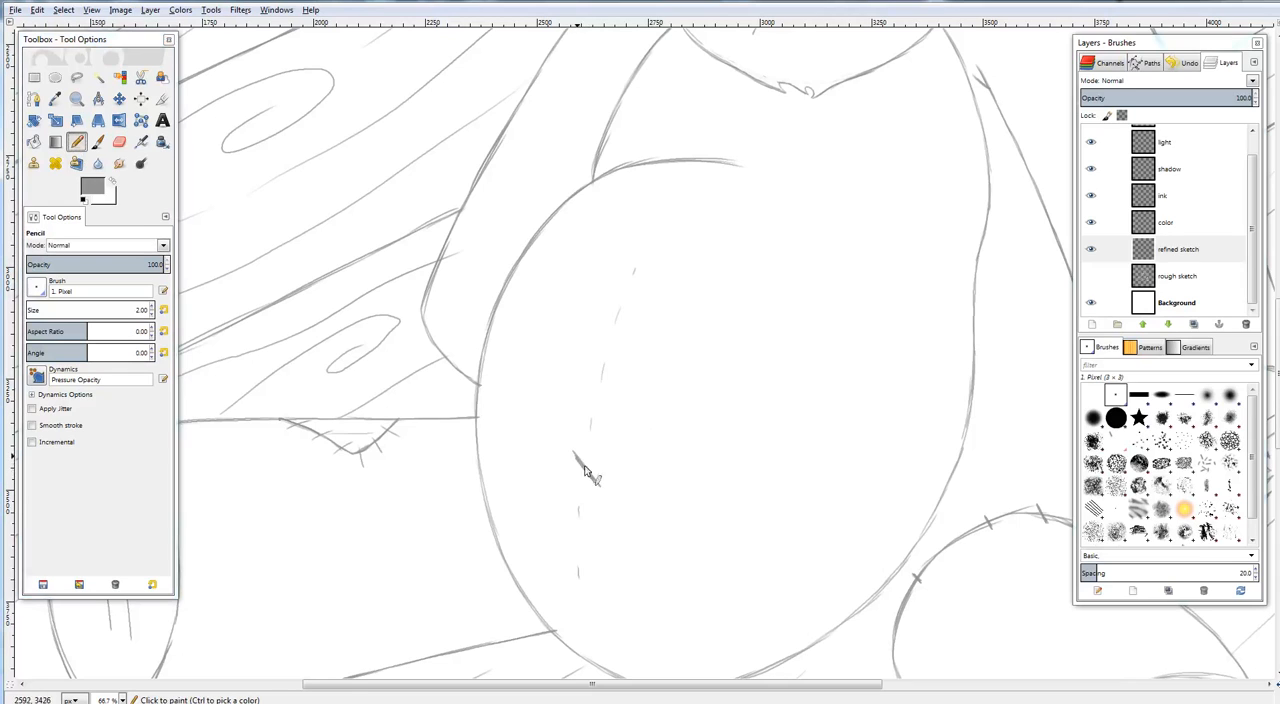
mouse_move(585, 470)
mouse_down()
mouse_move(600, 487)
mouse_move(597, 452)
mouse_up()
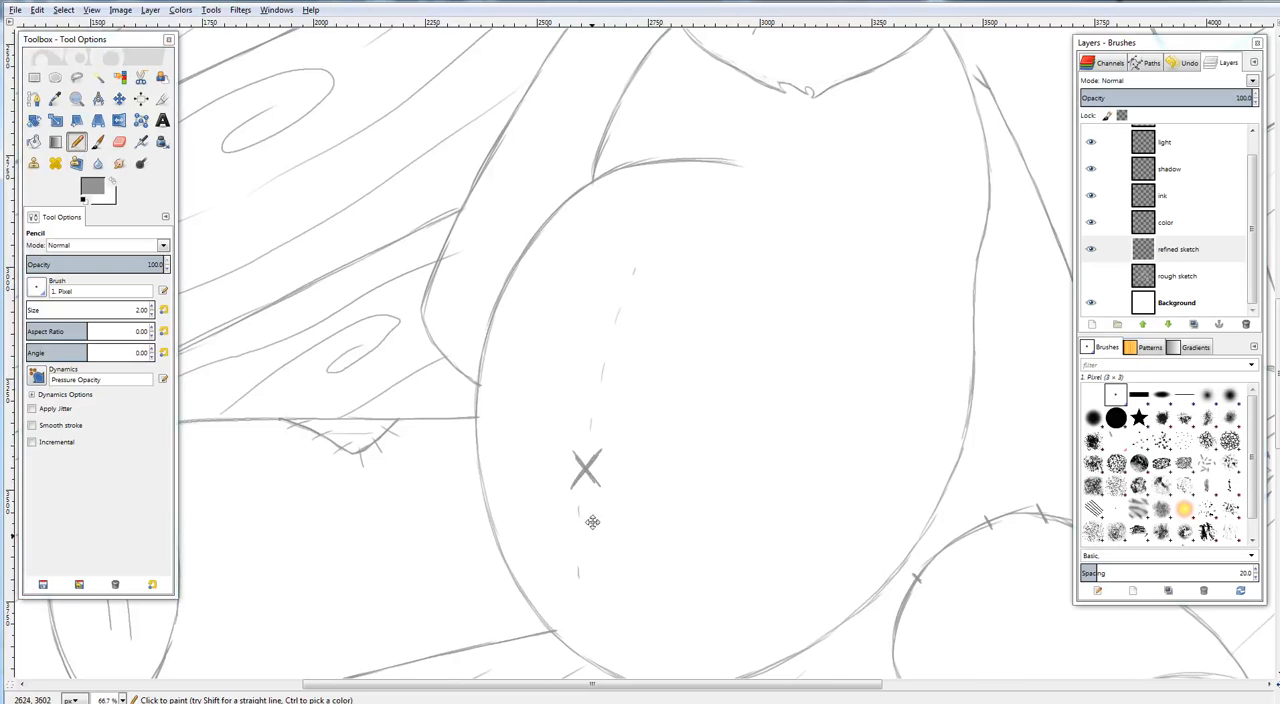
Darken the remaining seam dashes on the belly and the dashed seam on the head, and check the whole canvas
scroll(578, 516, down, 1)
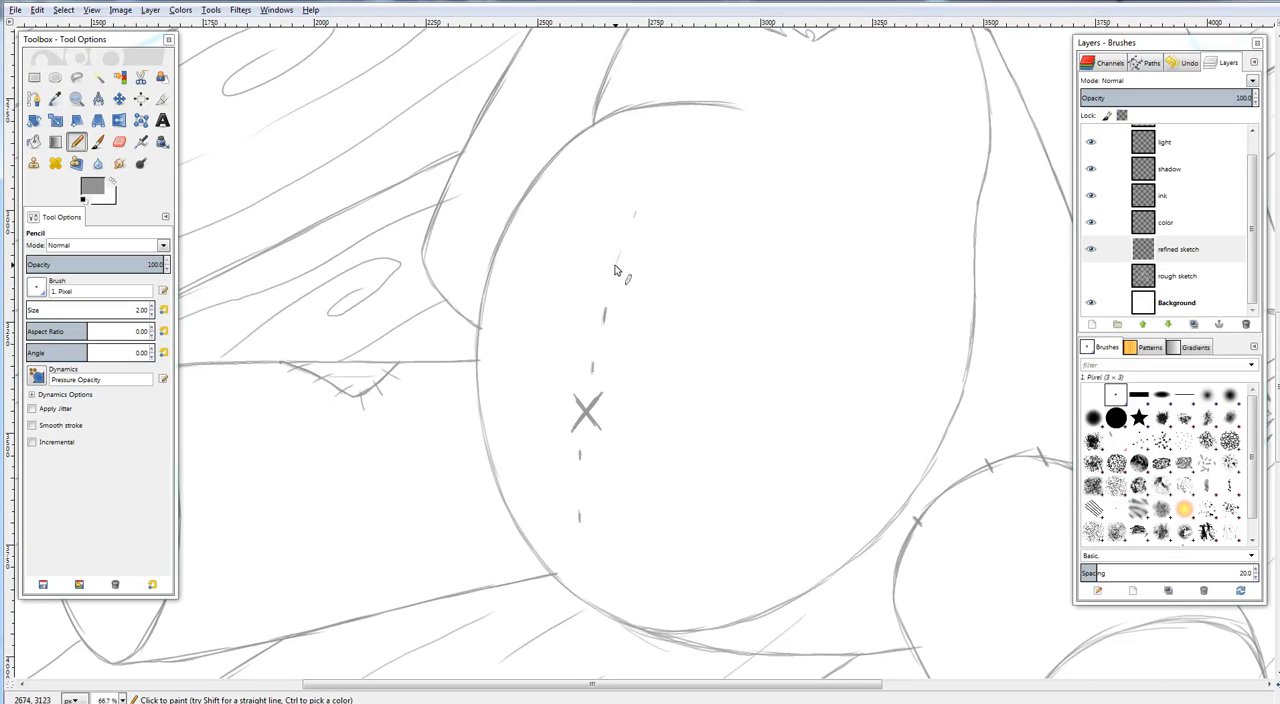
drag(641, 208, 631, 431)
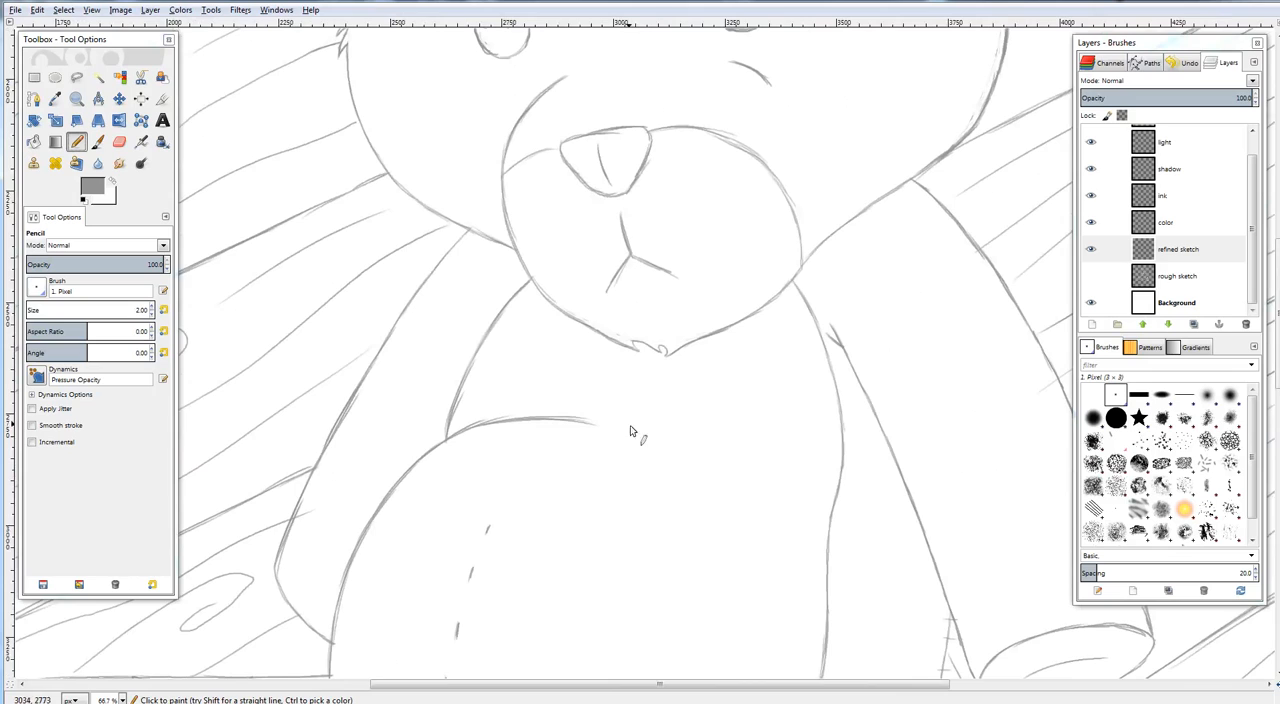
drag(731, 155, 638, 508)
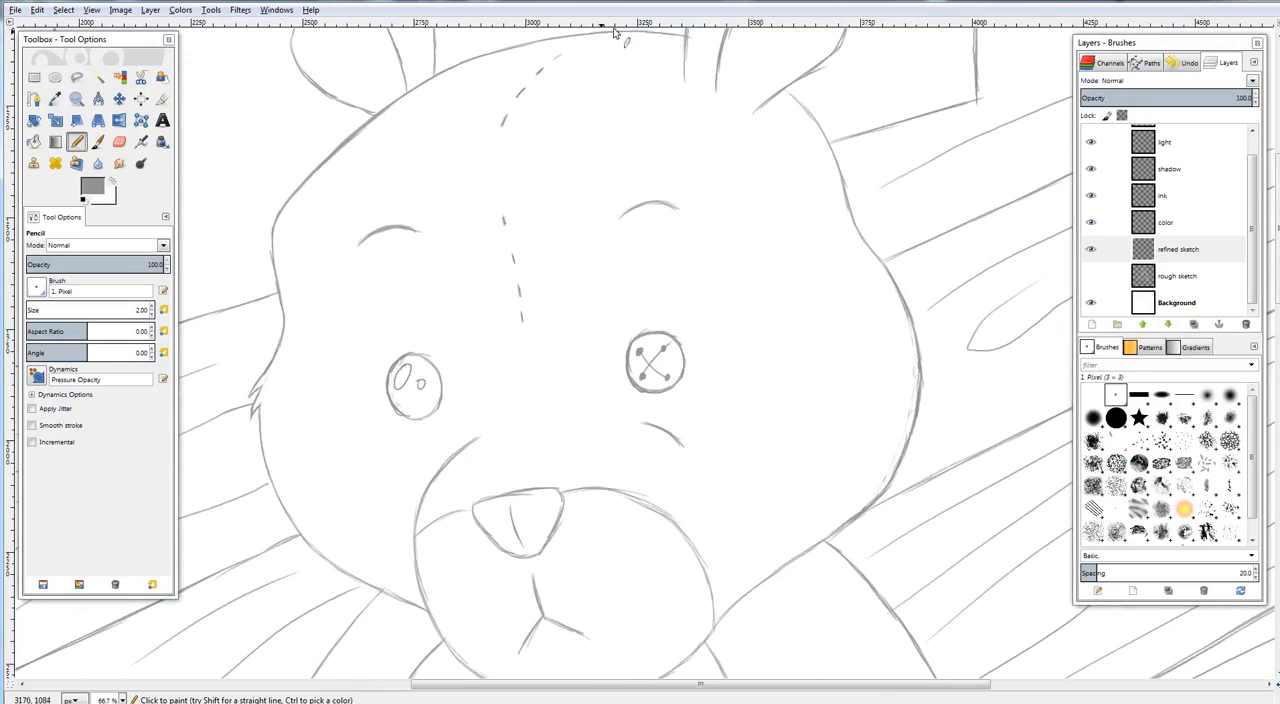
drag(635, 124, 618, 149)
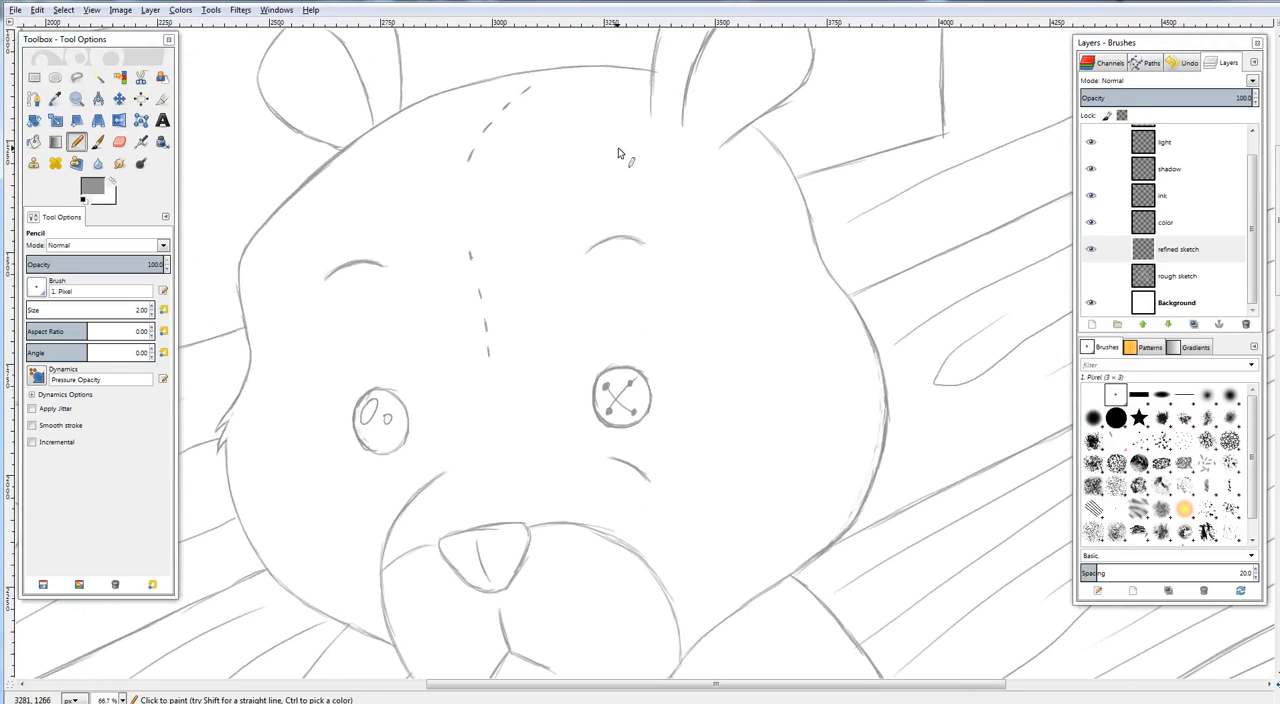
key(ctrl+shift+j)
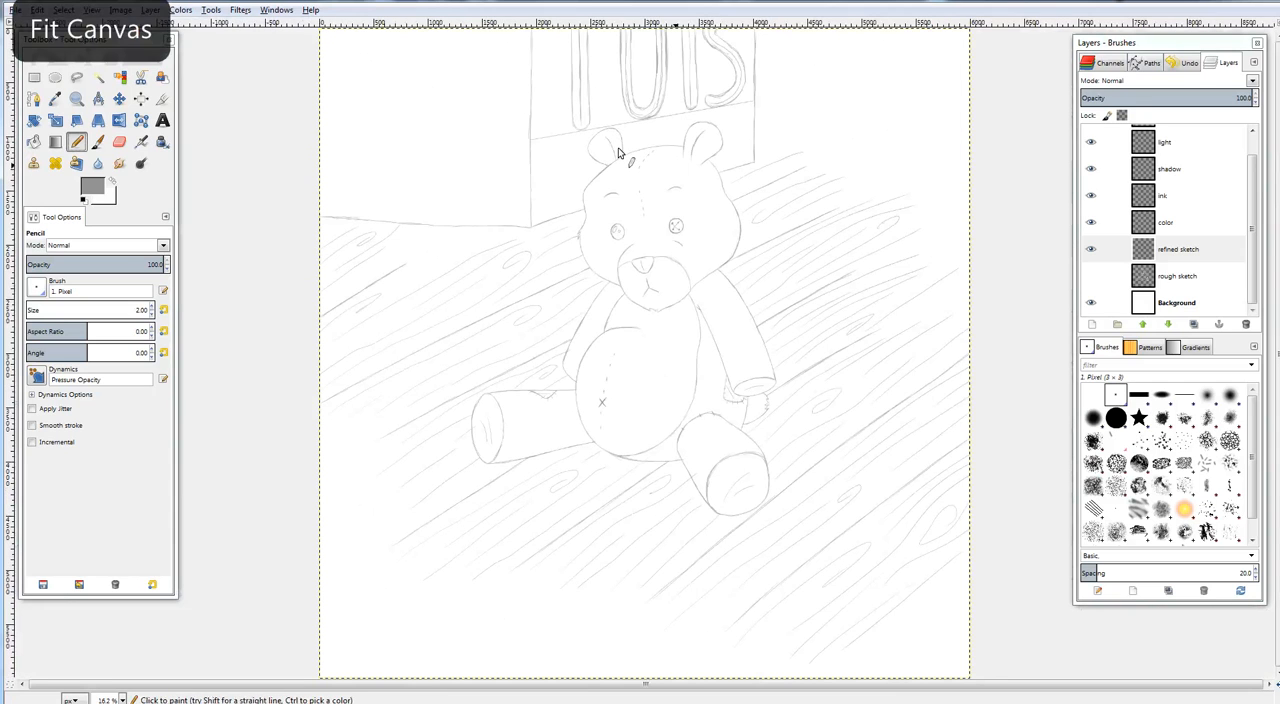
Reinforce the belly's upper contour where it meets the chest line and clean its stray edge with the Eraser
drag(706, 290, 675, 266)
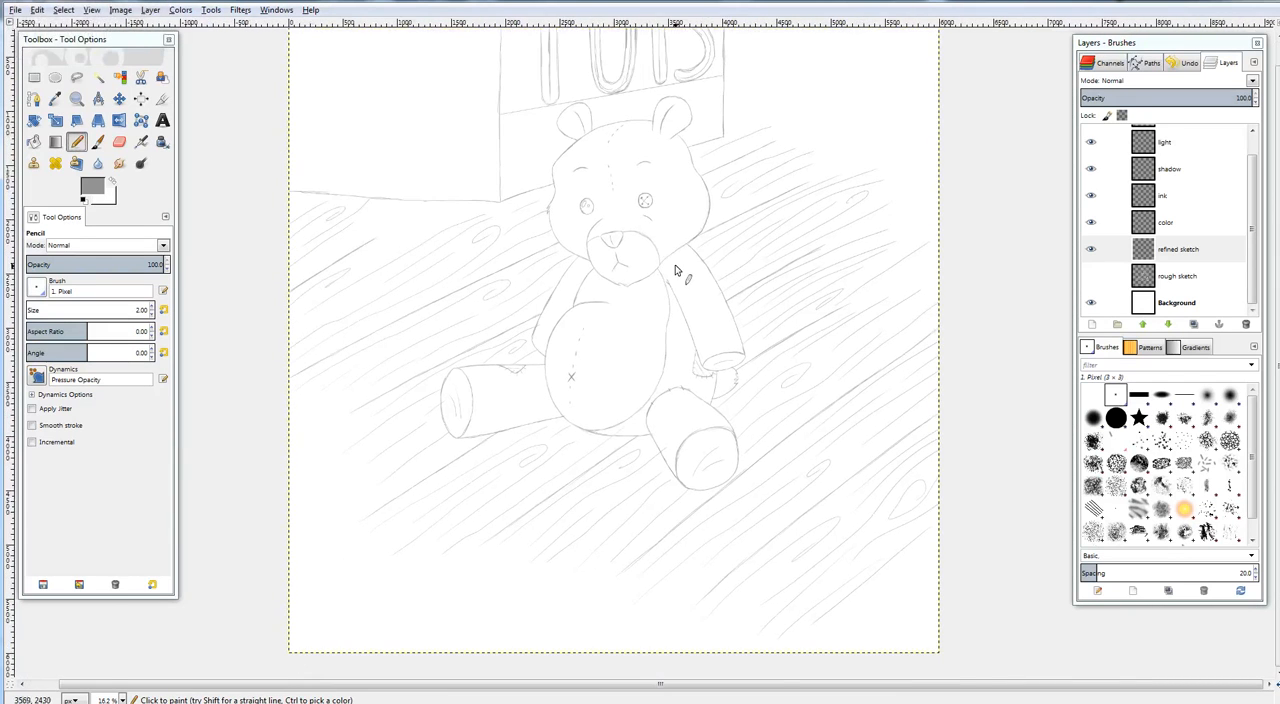
key(plus)
key(plus)
key(plus)
key(plus)
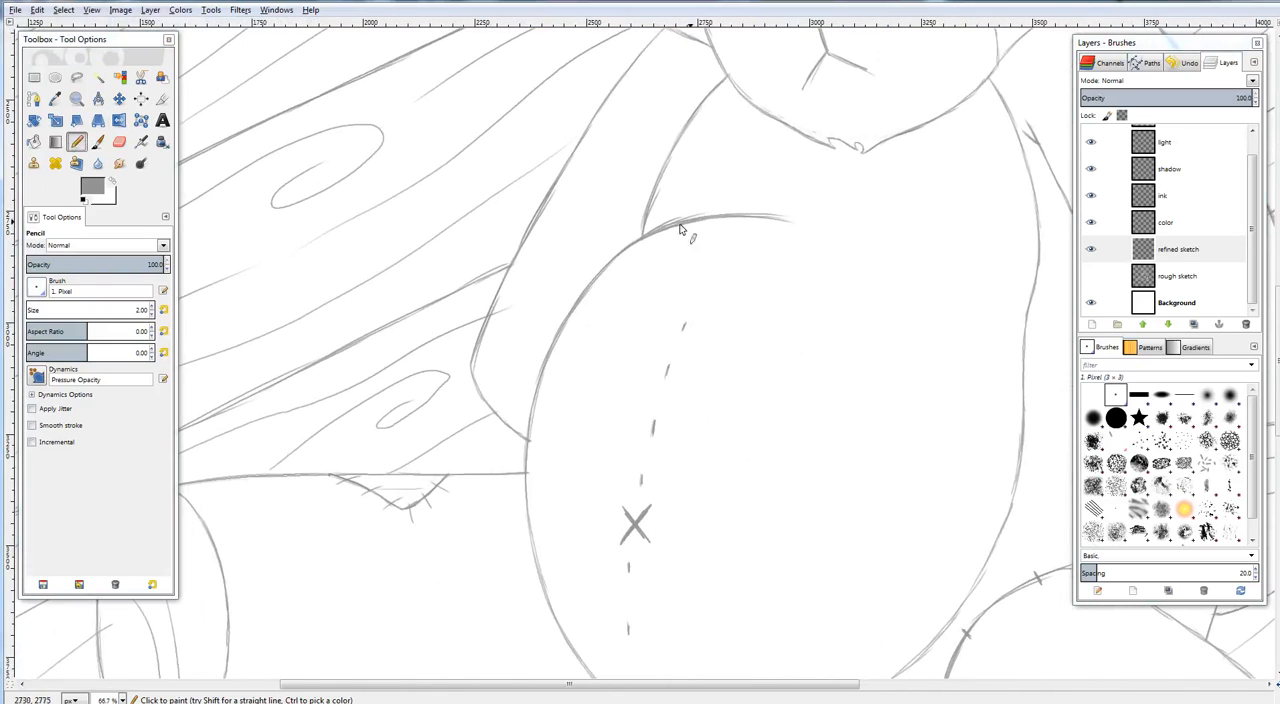
key(shift+e)
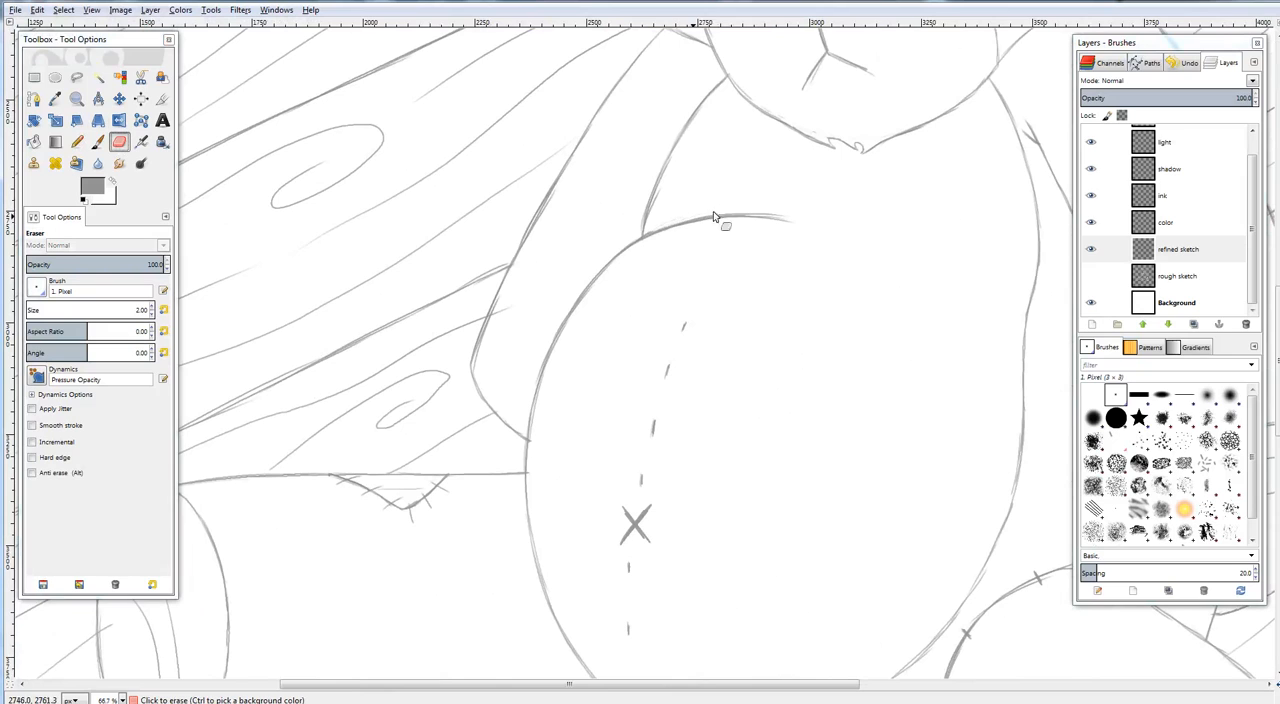
click(78, 142)
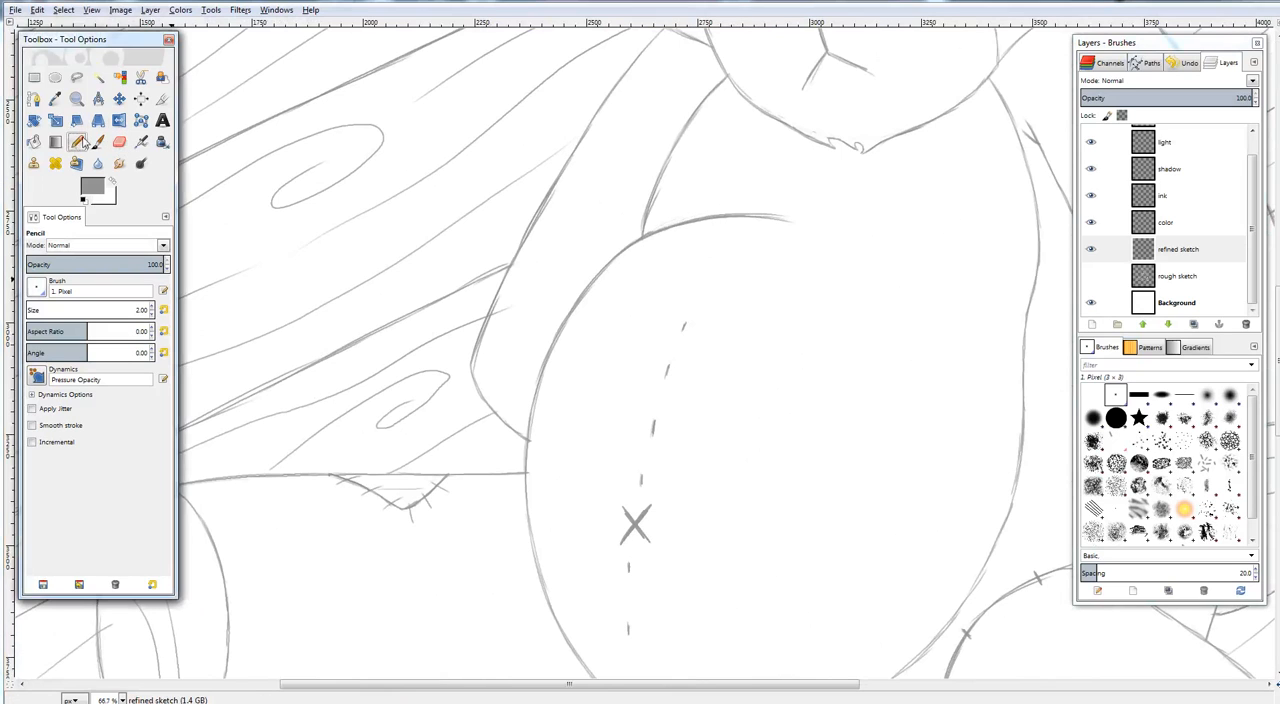
Sketch a short curved line slanting down across the upper right-hand side of the torso and check the whole canvas
drag(855, 277, 646, 346)
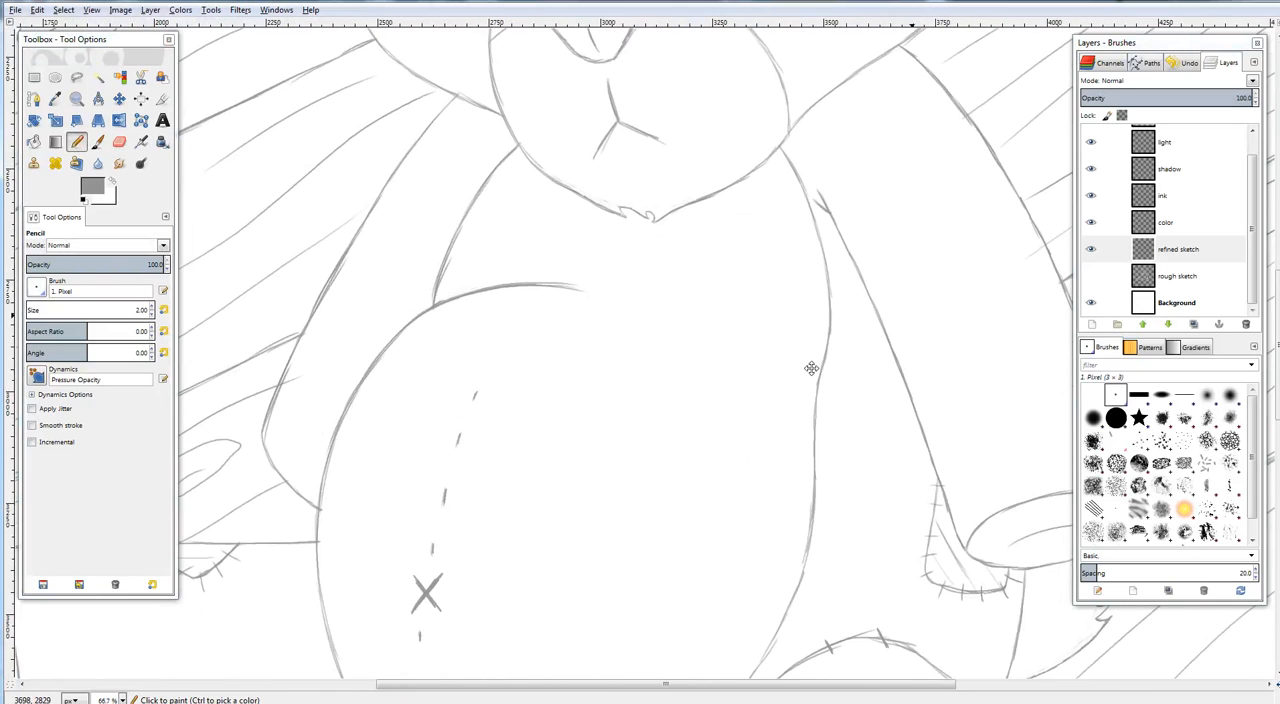
drag(812, 368, 769, 391)
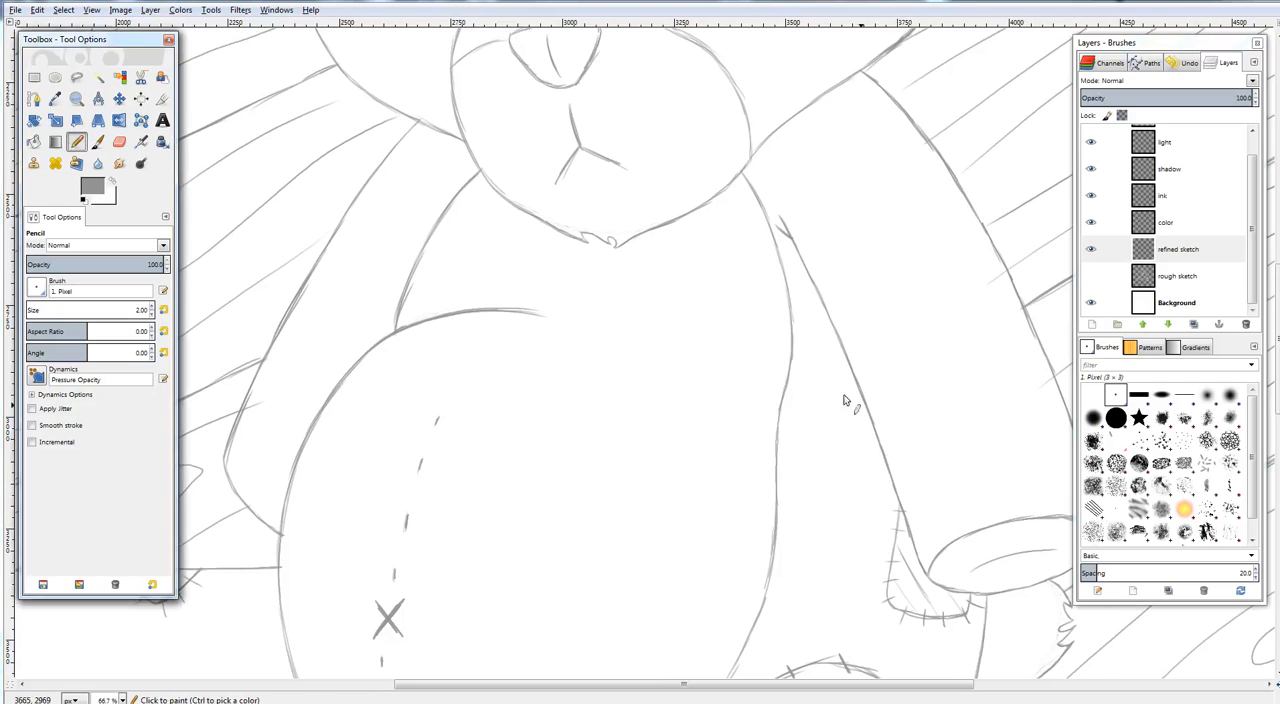
drag(738, 343, 849, 153)
drag(771, 263, 764, 319)
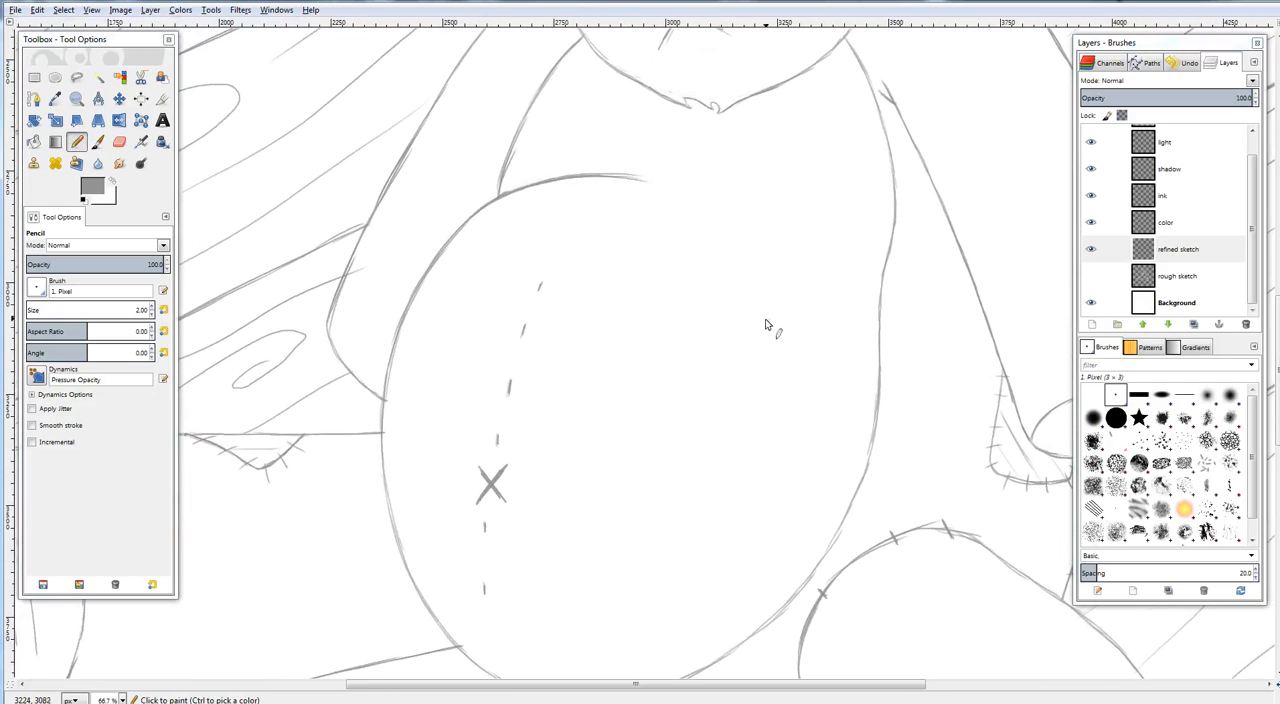
drag(867, 265, 893, 333)
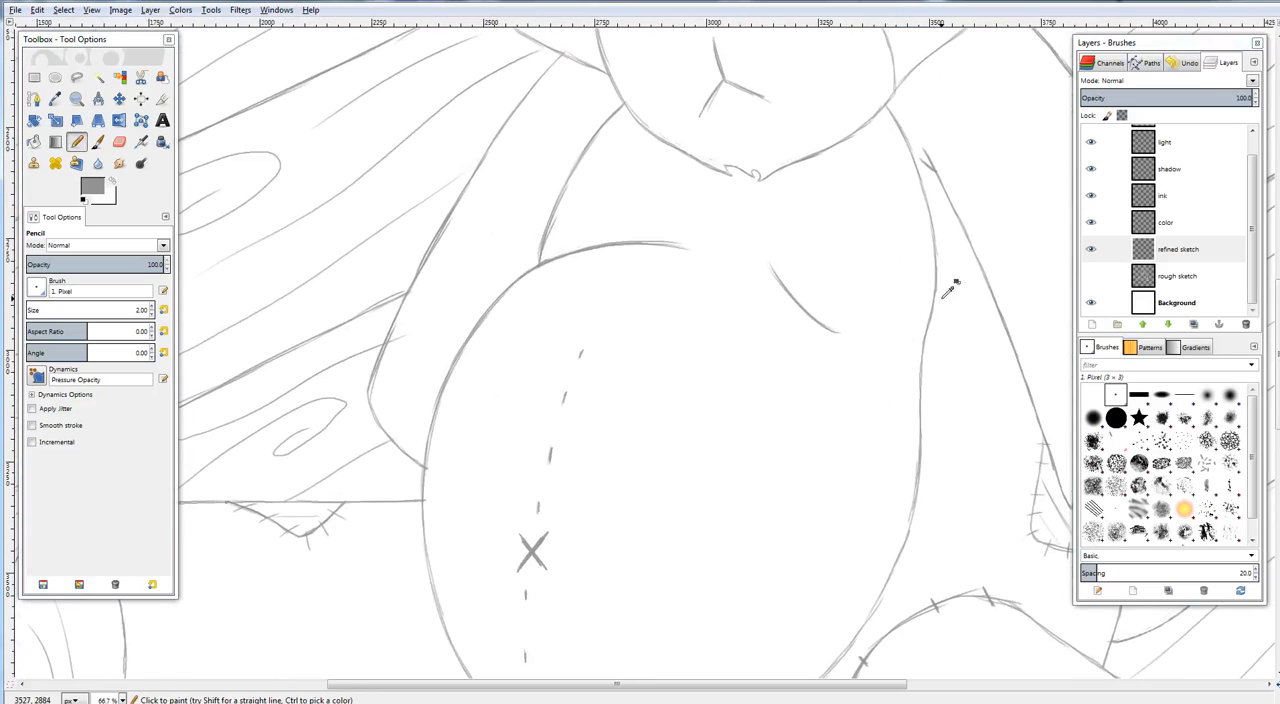
key(shift+ctrl+j)
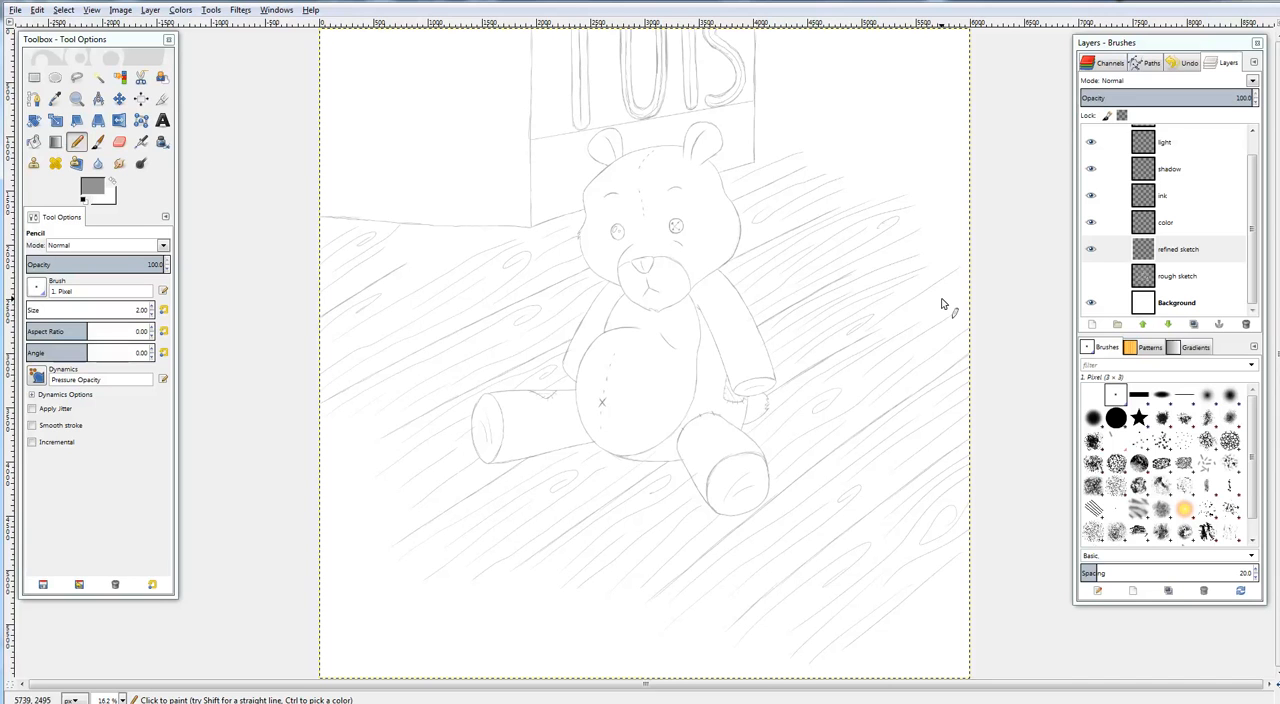
Reinforce the head's contour at the base of the right-hand ear with the Pencil and check the whole canvas
key(plus)
key(plus)
key(plus)
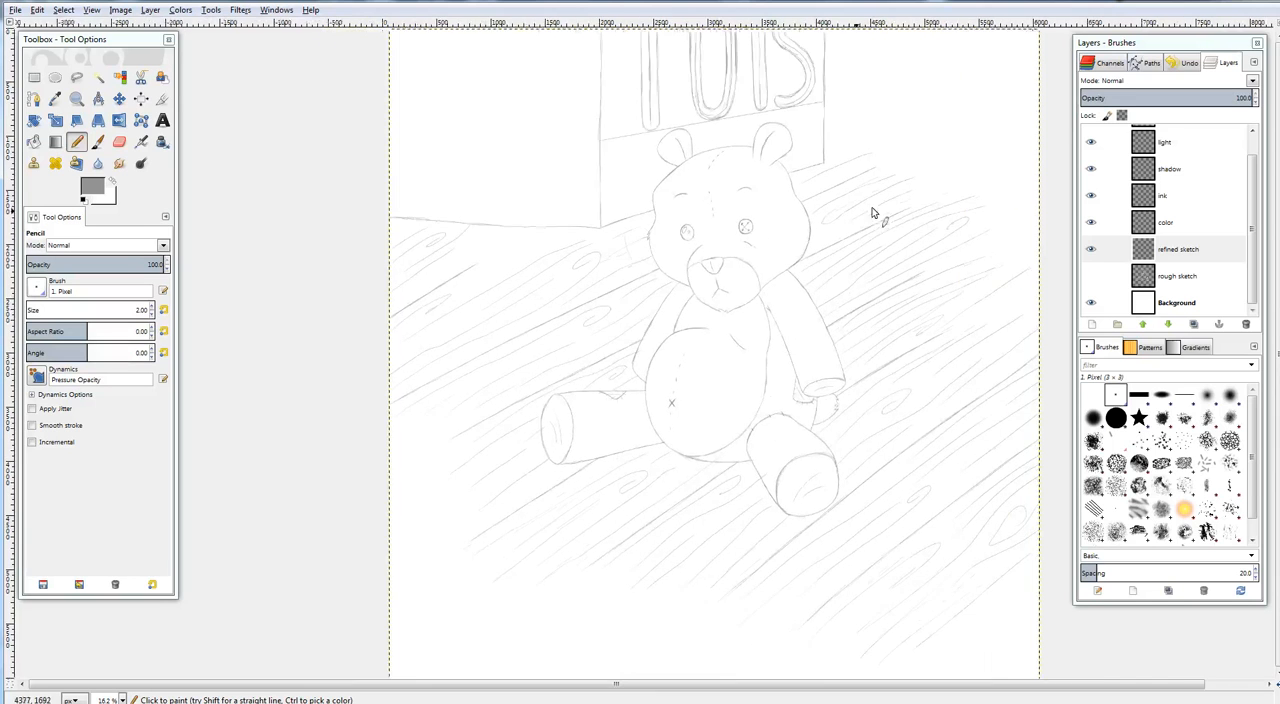
key(plus)
key(plus)
drag(868, 217, 897, 308)
drag(868, 191, 916, 376)
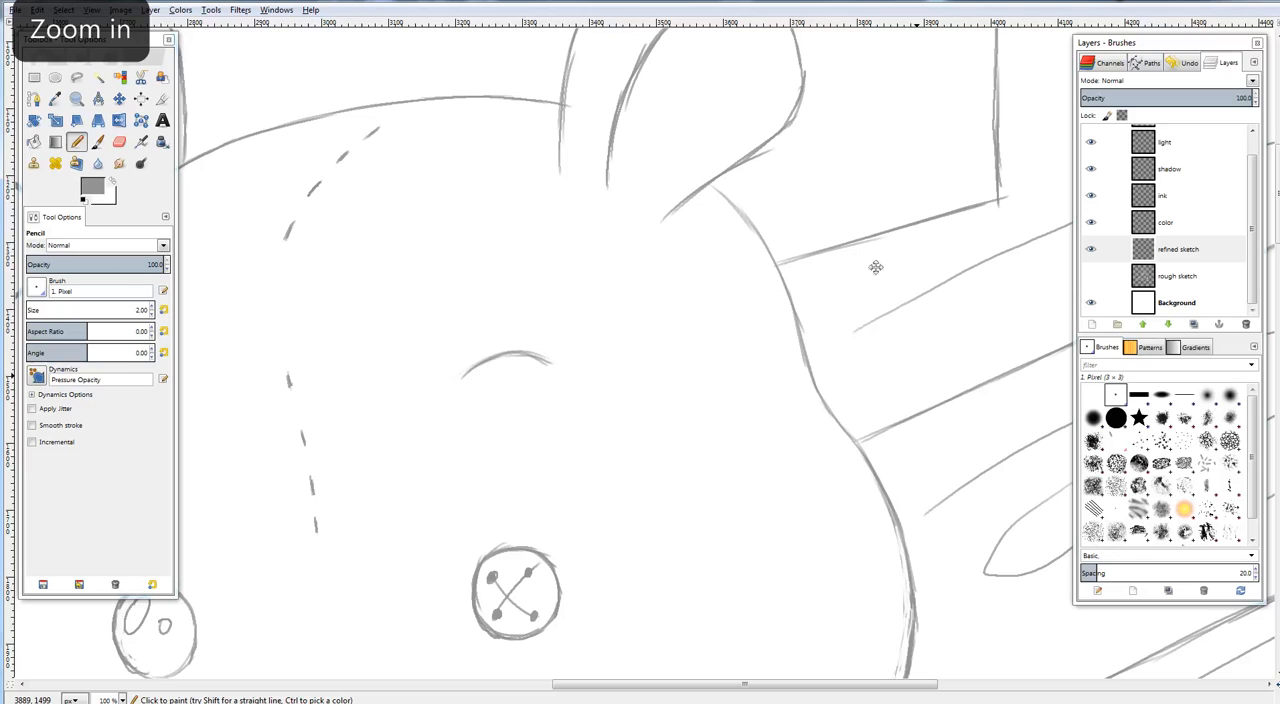
click(76, 144)
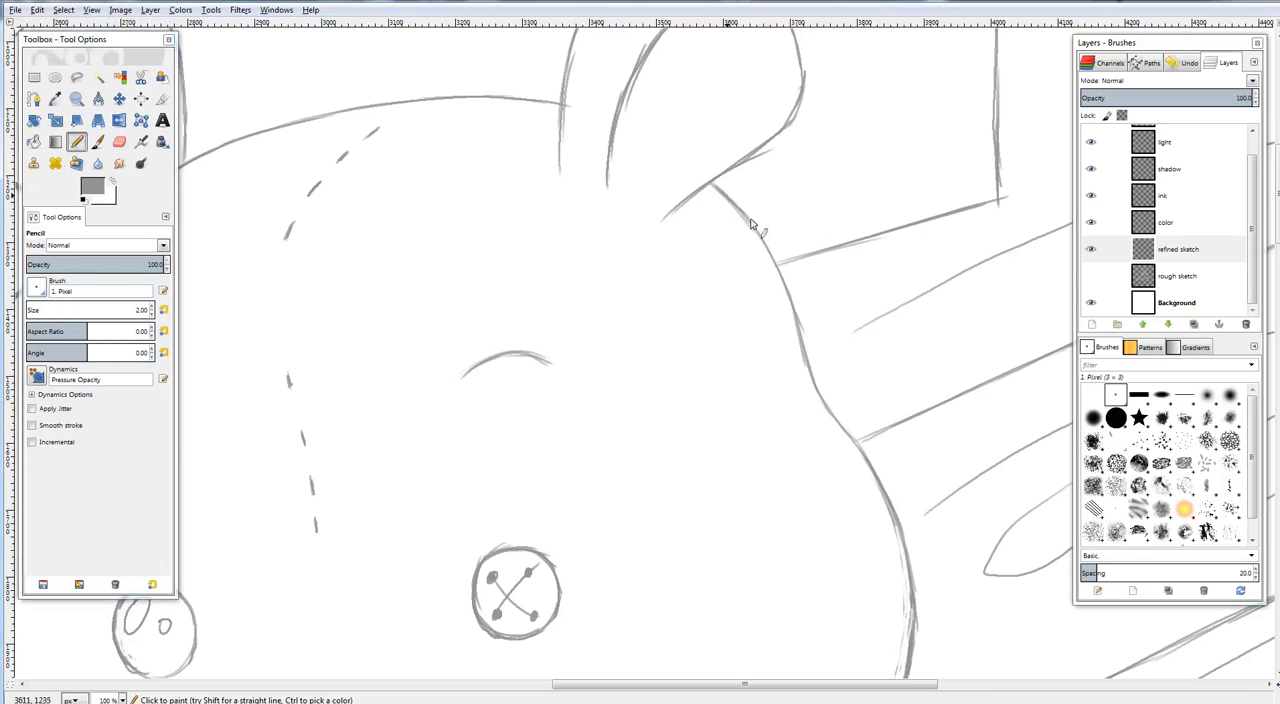
drag(706, 466, 825, 155)
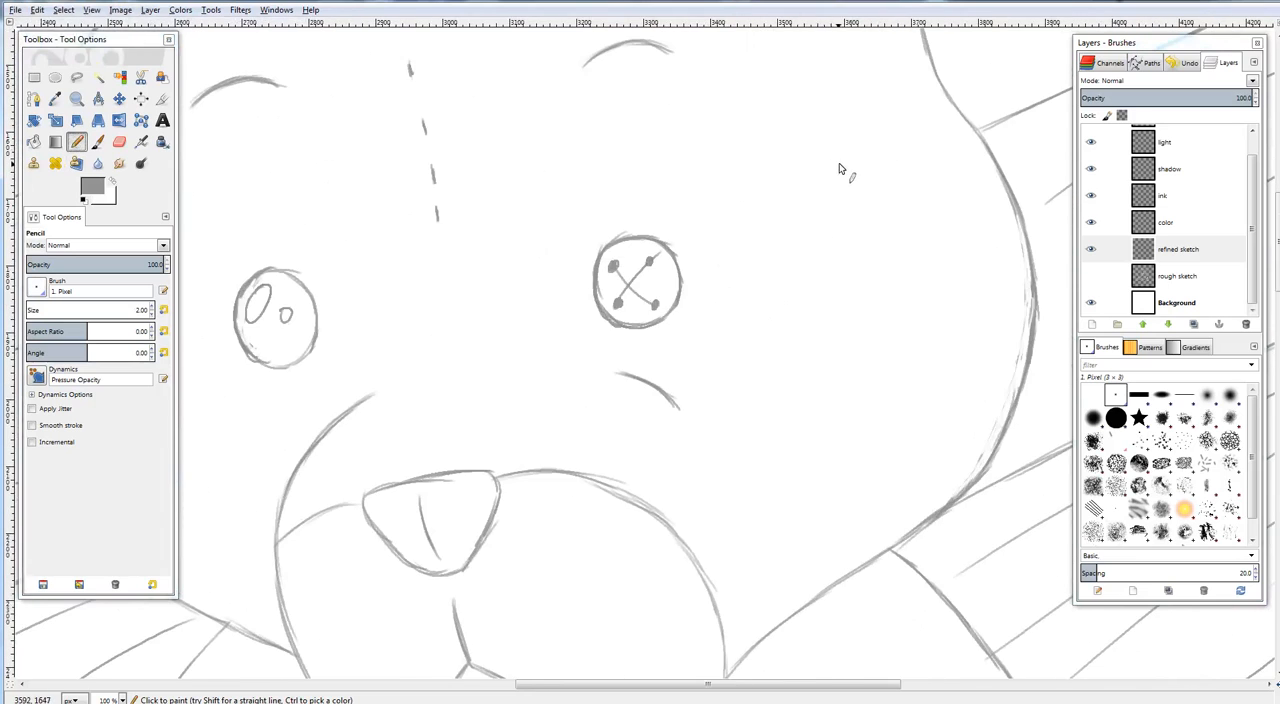
key(minus)
key(shift+ctrl+j)
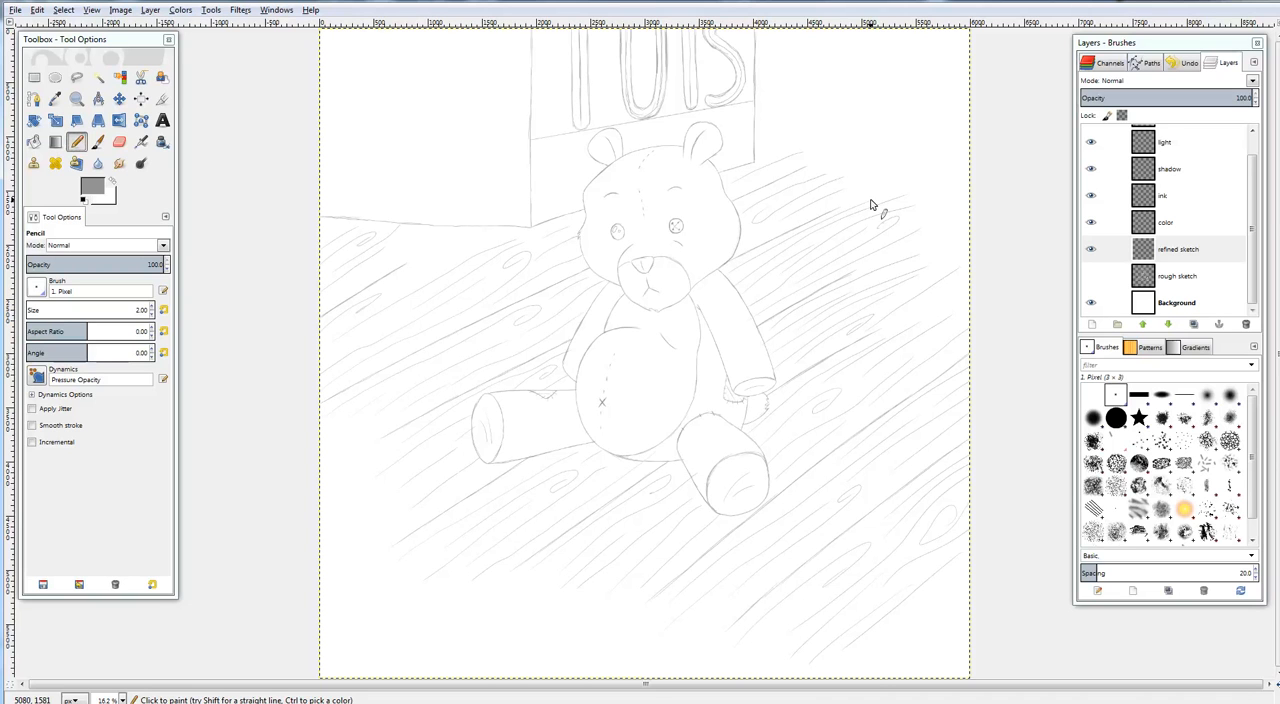
Lighten the curved line on the upper torso with the Eraser and check the whole canvas
scroll(686, 334, up, 4)
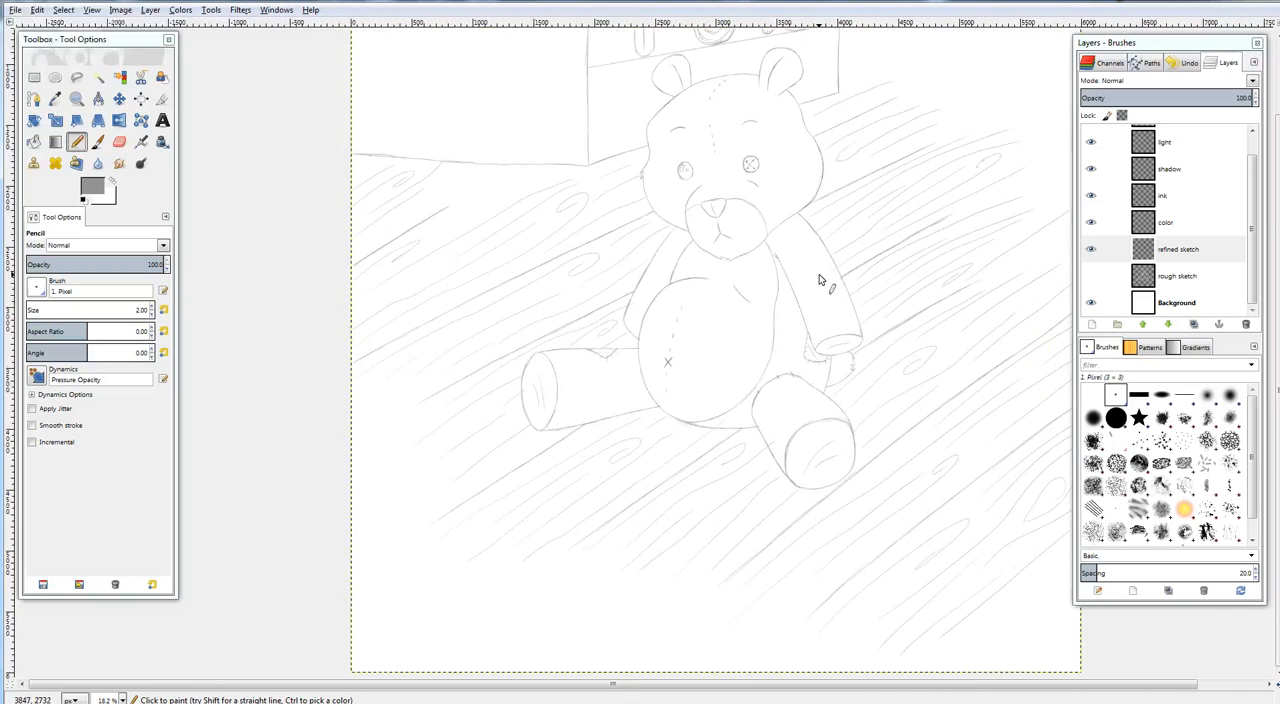
scroll(818, 280, up, 10)
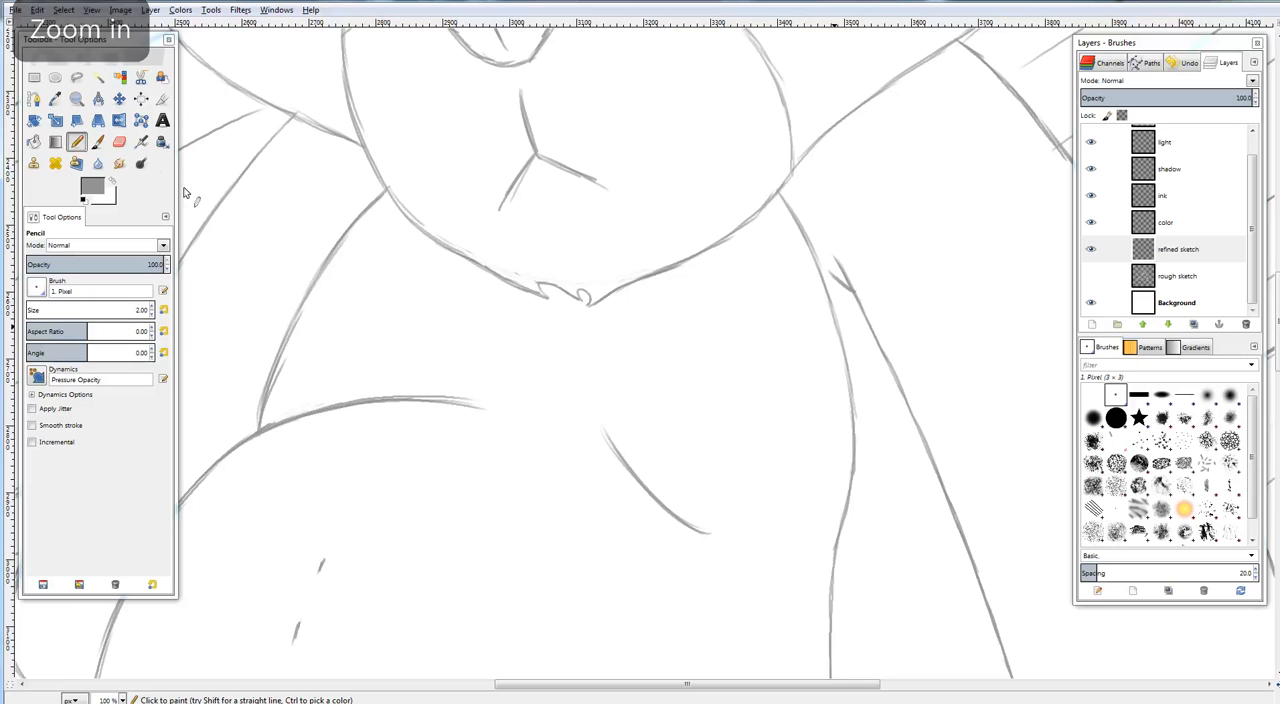
click(119, 141)
mouse_move(607, 438)
mouse_down()
mouse_move(661, 512)
mouse_move(652, 500)
mouse_move(686, 522)
mouse_up()
drag(700, 436, 710, 412)
key(shift+ctrl+j)
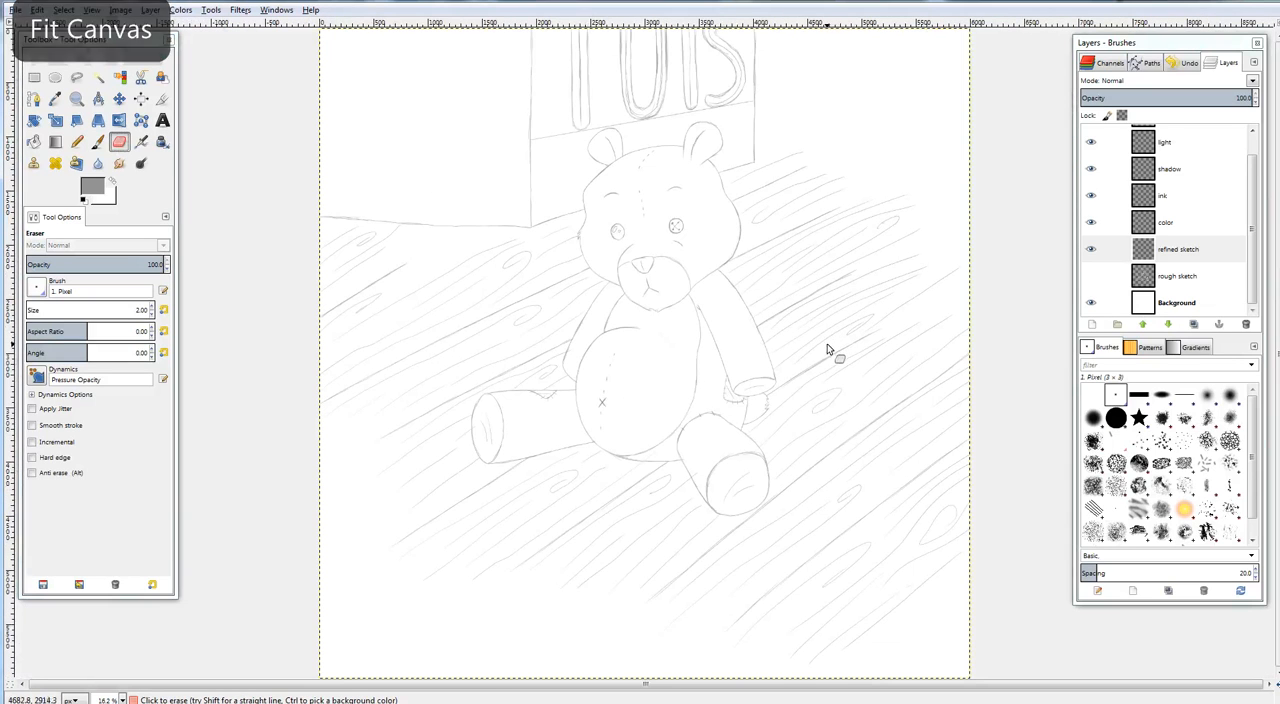
Zoom in on the chest just below the chin and erase the small stray pencil marks there
key(plus)
key(plus)
key(plus)
key(plus)
key(plus)
key(plus)
key(plus)
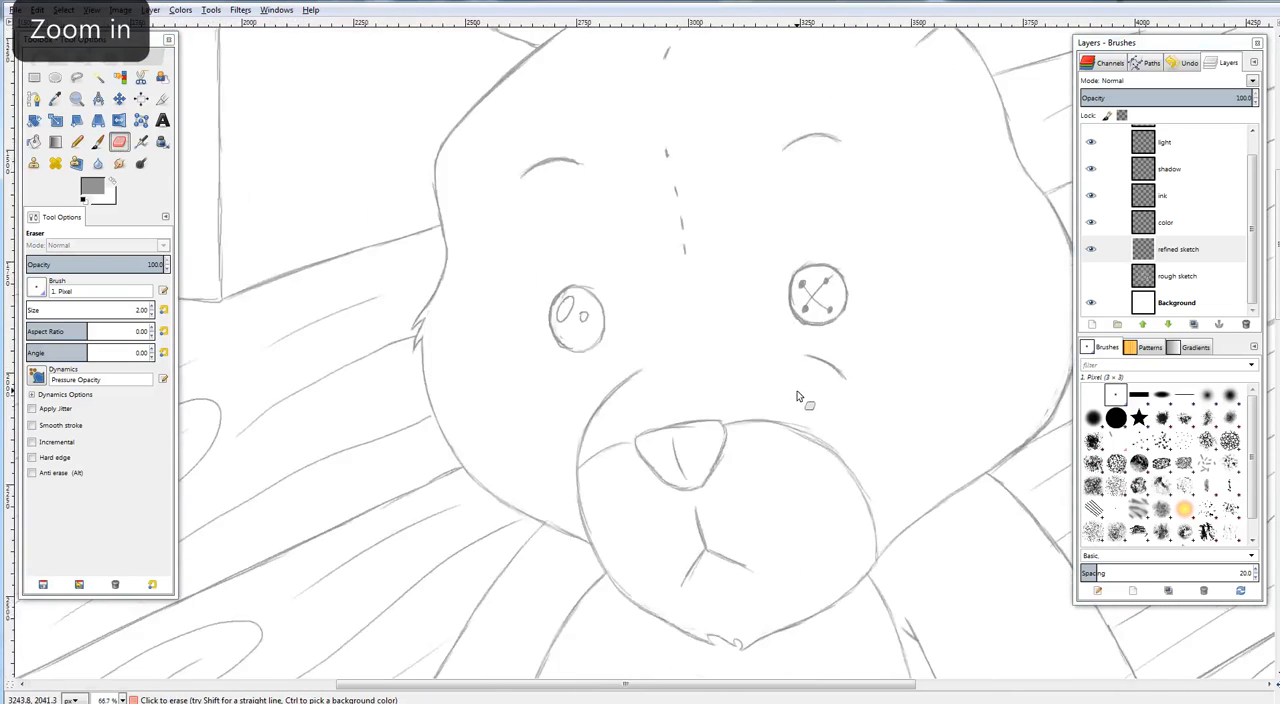
key(n)
drag(738, 315, 742, 156)
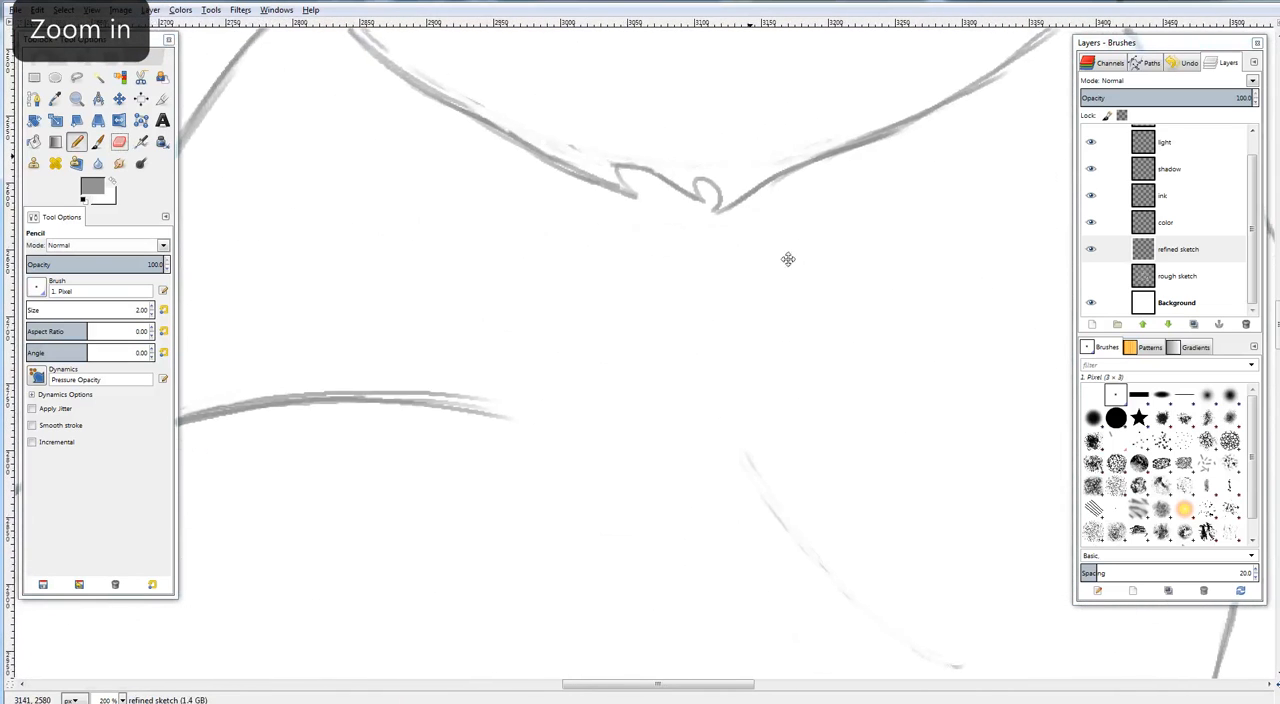
drag(788, 260, 754, 316)
click(76, 136)
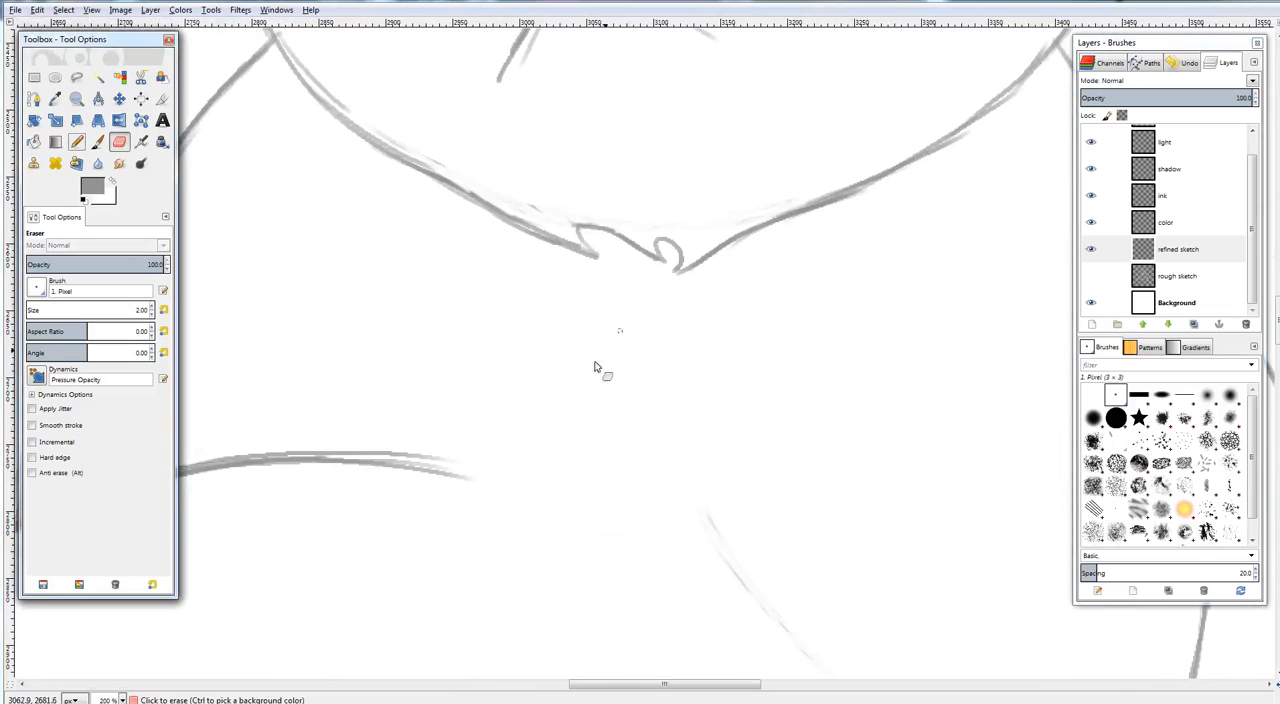
key(shift+e)
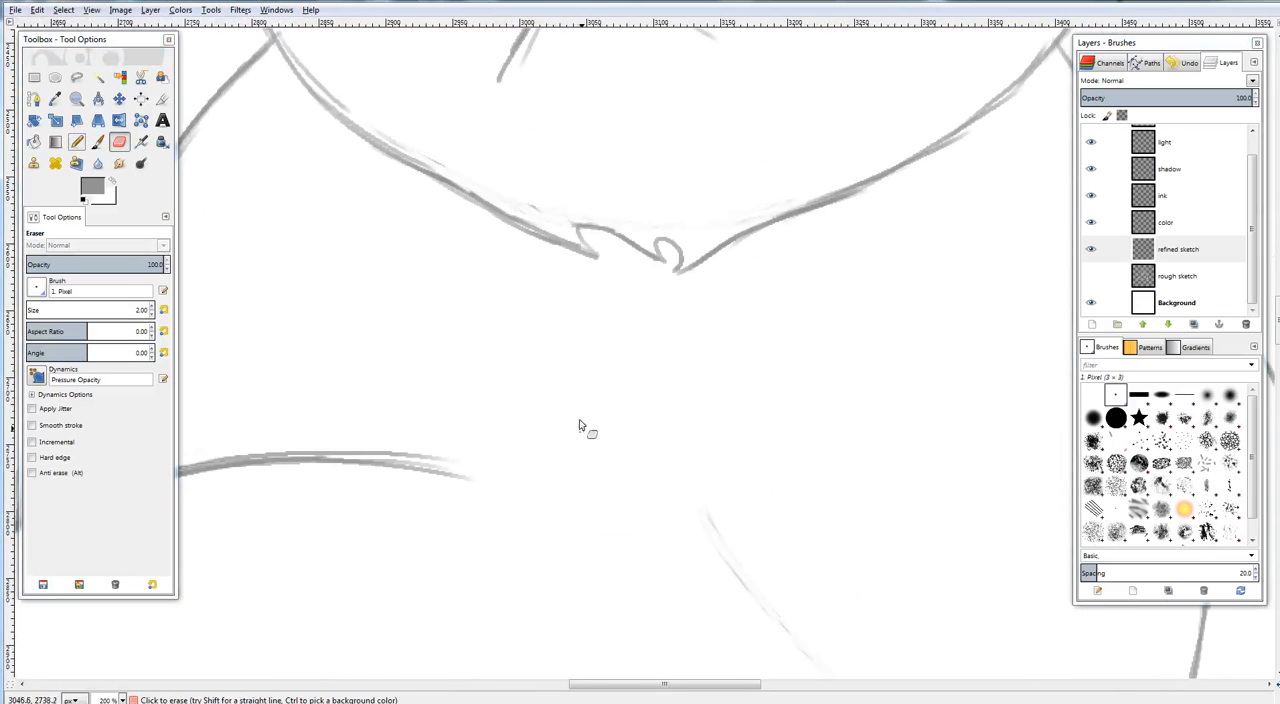
Pencil a jagged, tufted line running down the chest from the left-hand side of the chin's notch
click(76, 141)
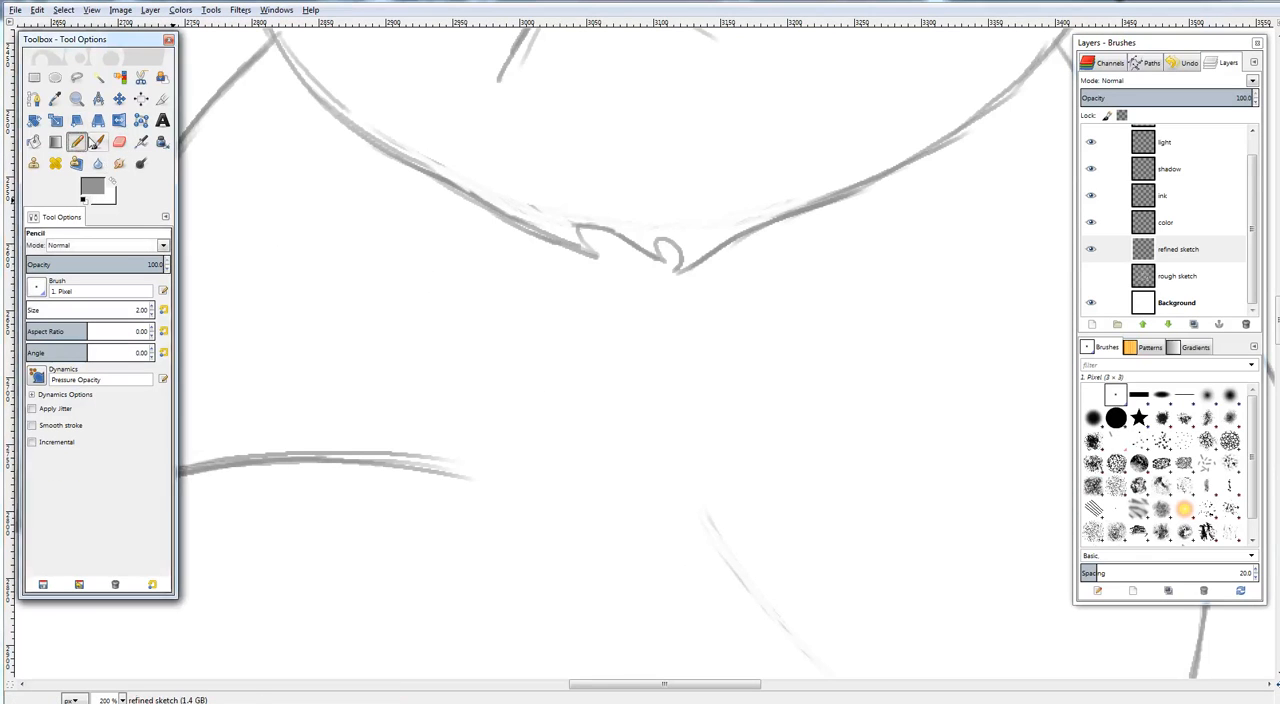
mouse_move(567, 436)
mouse_down()
mouse_move(558, 340)
mouse_move(541, 371)
mouse_move(557, 268)
mouse_move(555, 305)
mouse_move(528, 313)
mouse_move(534, 297)
mouse_move(522, 321)
mouse_move(543, 250)
mouse_up()
drag(520, 323, 540, 247)
drag(529, 290, 545, 239)
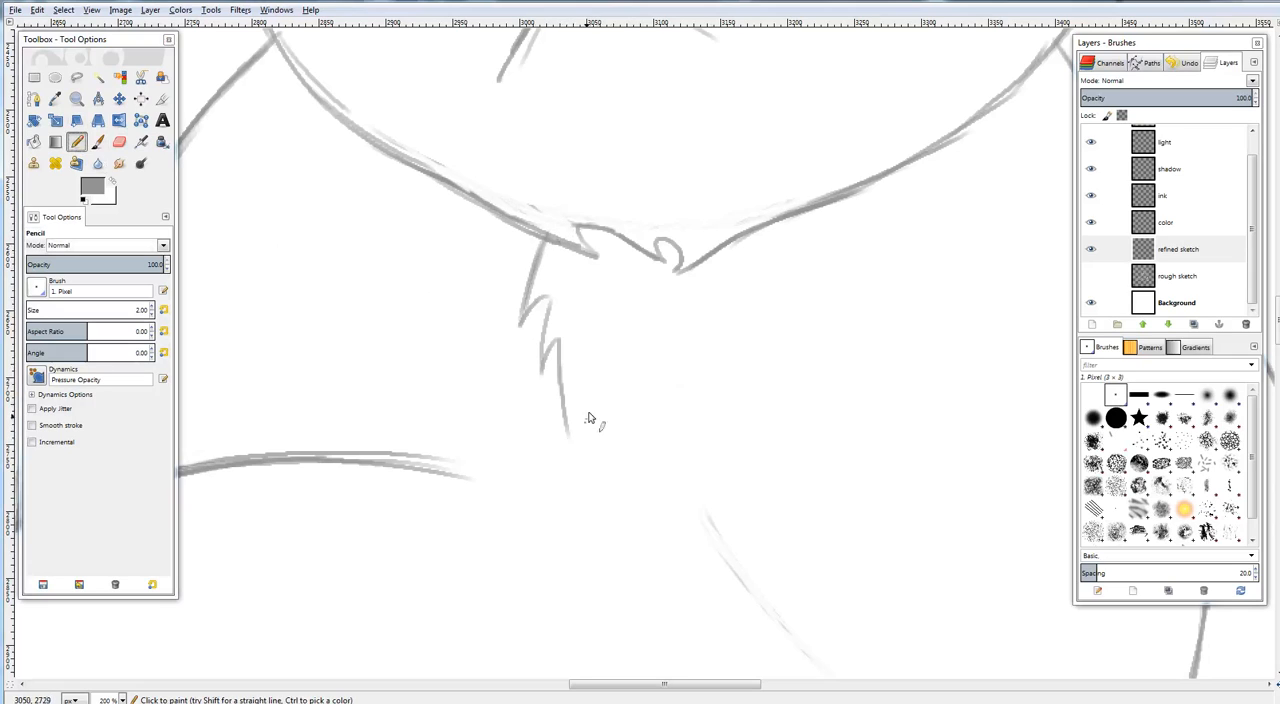
Pencil a matching jagged, tufted line on the chest below the right-hand side of the chin's notch and check the whole canvas
drag(601, 440, 700, 292)
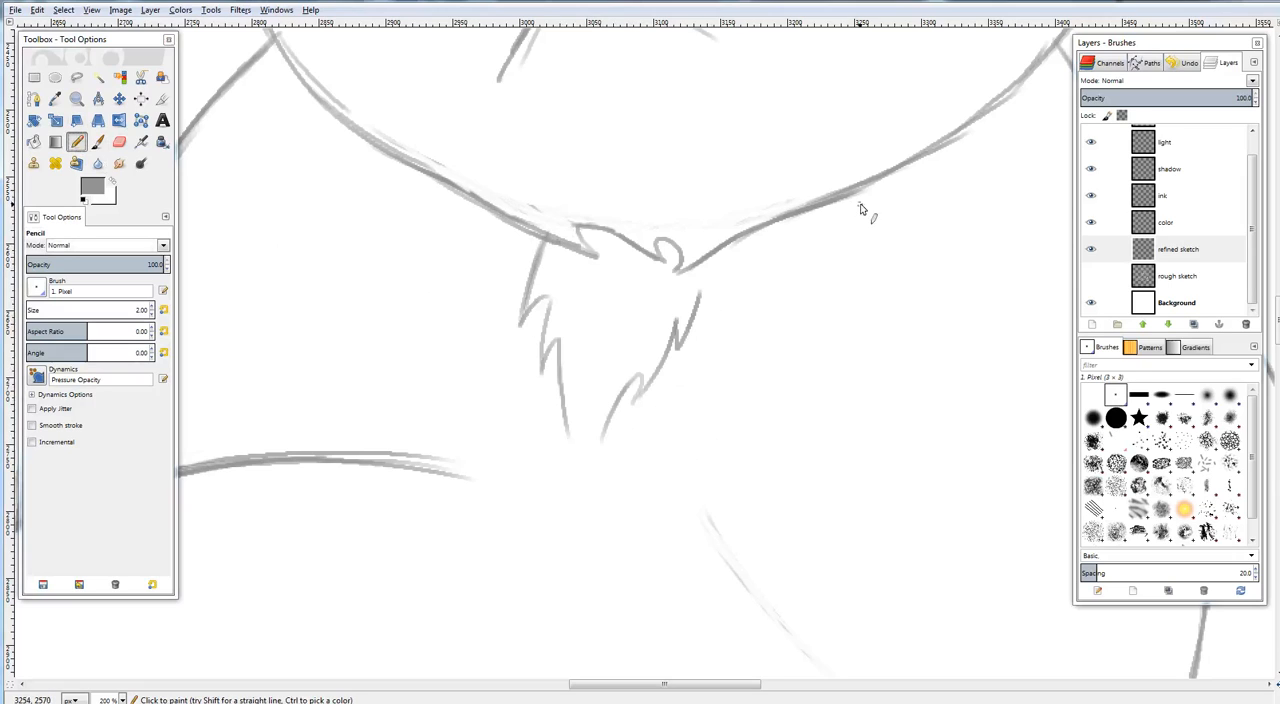
key(ctrl+shift+j)
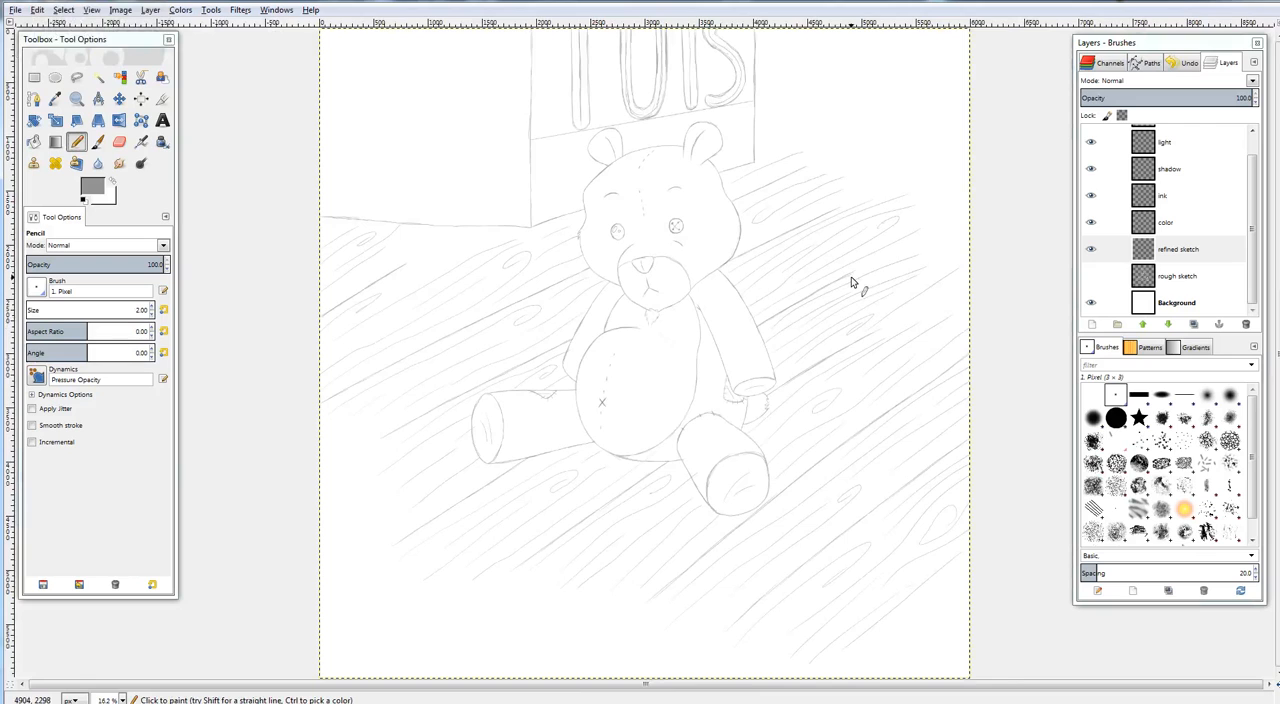
Darken the faint curve at the belly's upper right and pencil a flatter contour line crossing it
scroll(851, 282, up, 6)
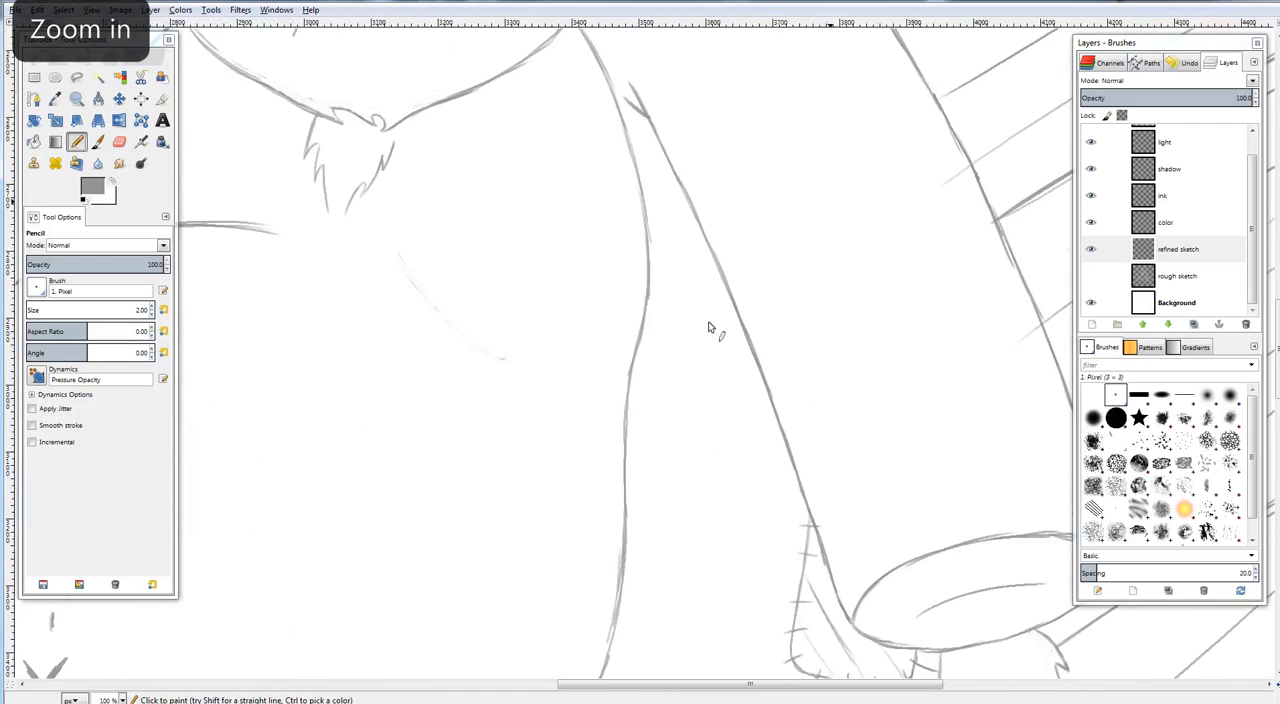
scroll(709, 327, up, 1)
mouse_move(757, 316)
mouse_down()
mouse_move(849, 263)
mouse_move(1046, 220)
mouse_up()
drag(669, 269, 644, 377)
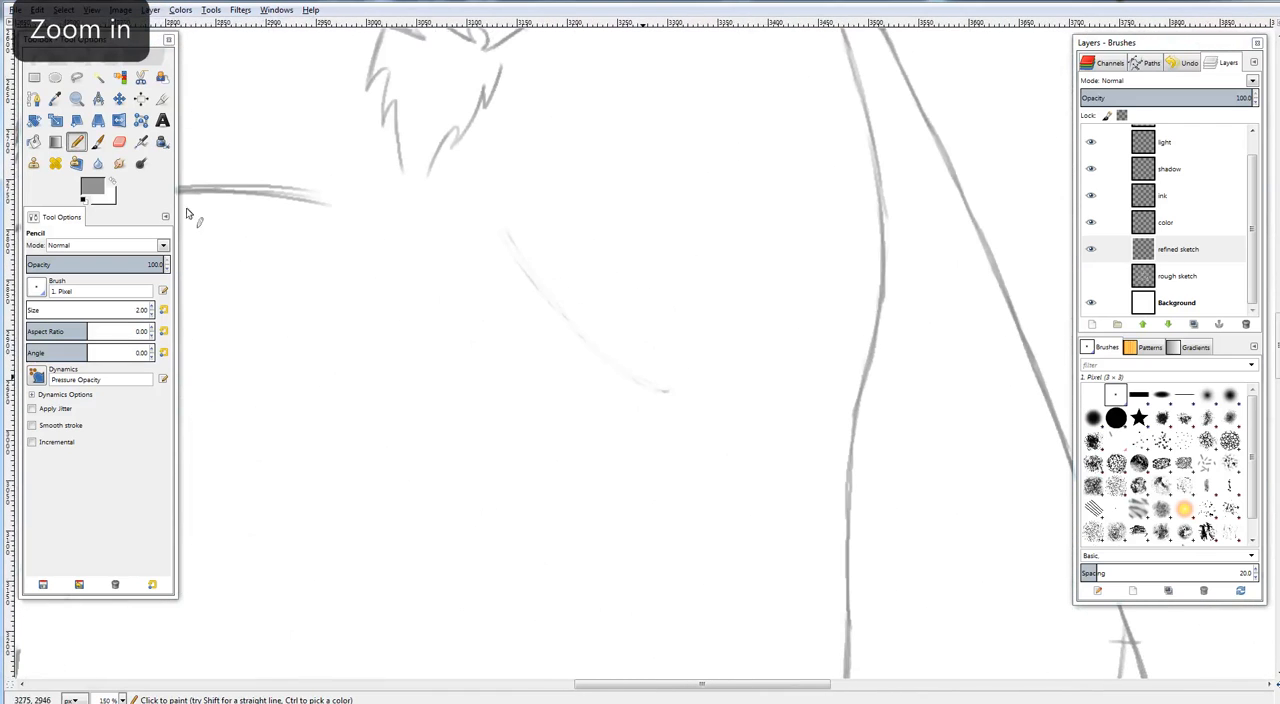
drag(507, 230, 586, 338)
drag(527, 266, 611, 367)
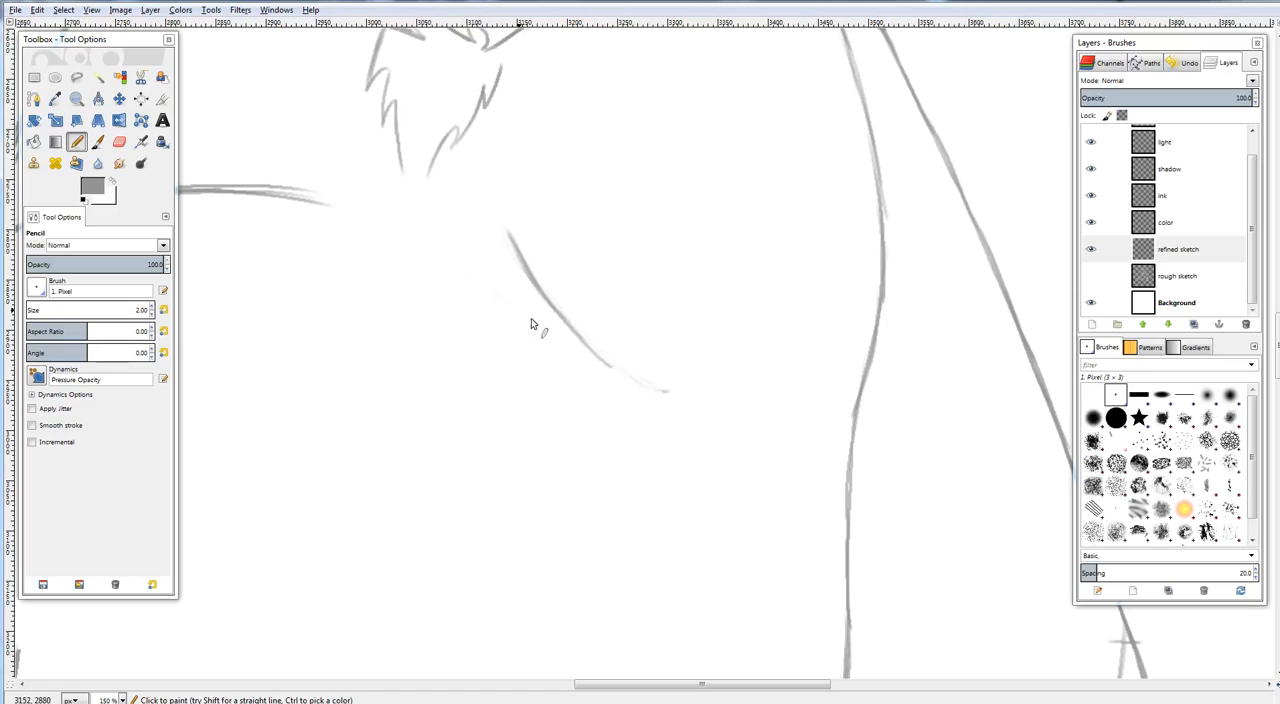
mouse_move(460, 267)
mouse_down()
mouse_move(552, 319)
mouse_move(616, 380)
mouse_up()
drag(578, 342, 656, 415)
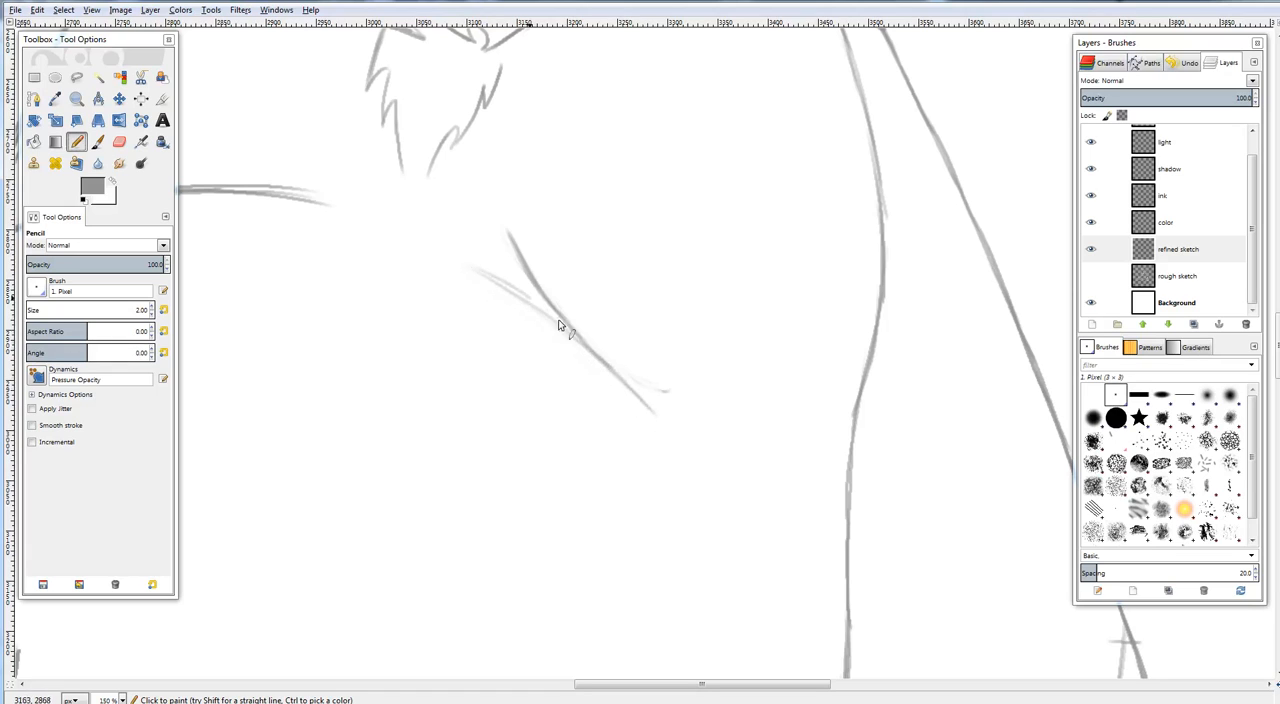
drag(499, 284, 645, 400)
key(ctrl+shift+j)
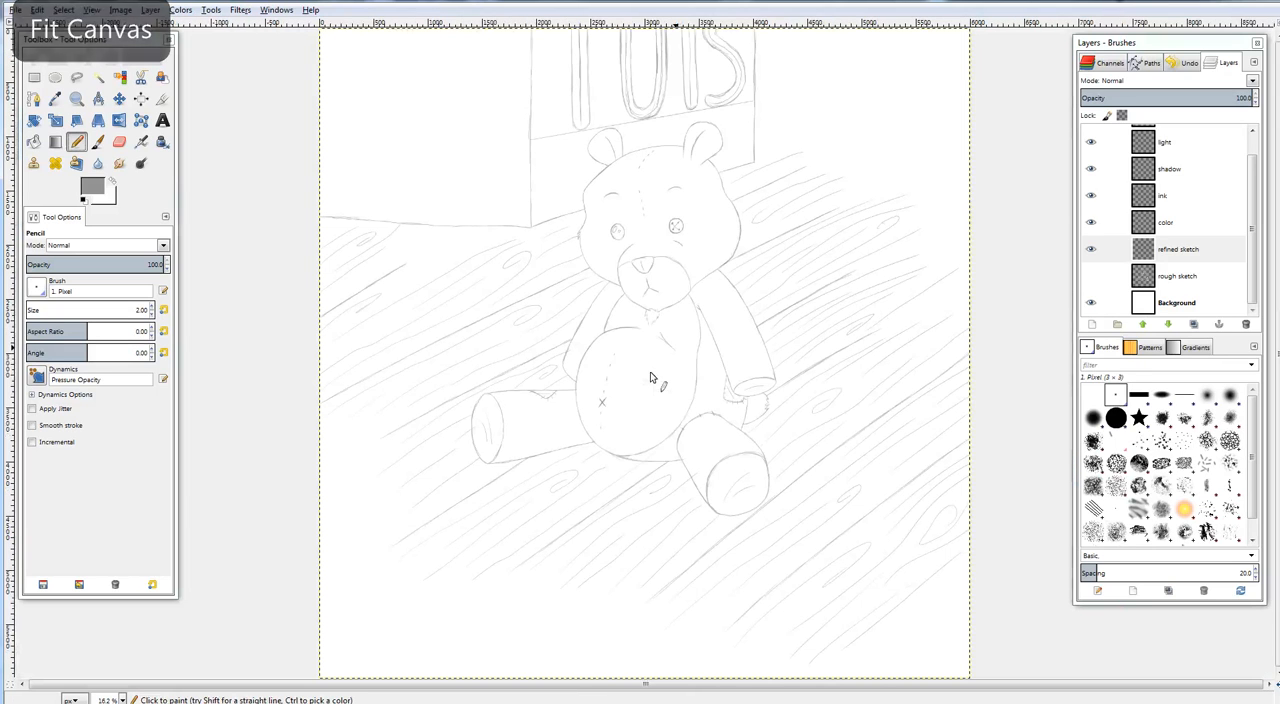
Erase the right-hand end of the belly's top arc and the steeper line at its upper right
key(plus)
key(plus)
key(plus)
key(plus)
key(plus)
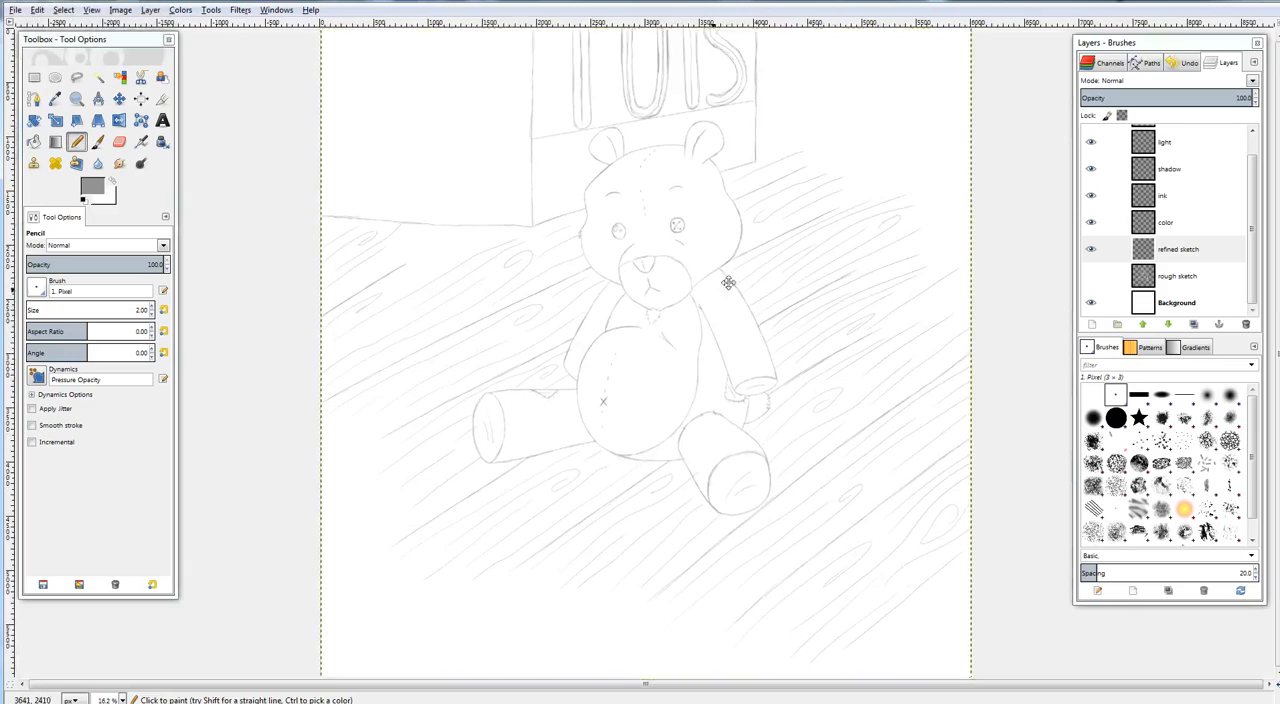
key(plus)
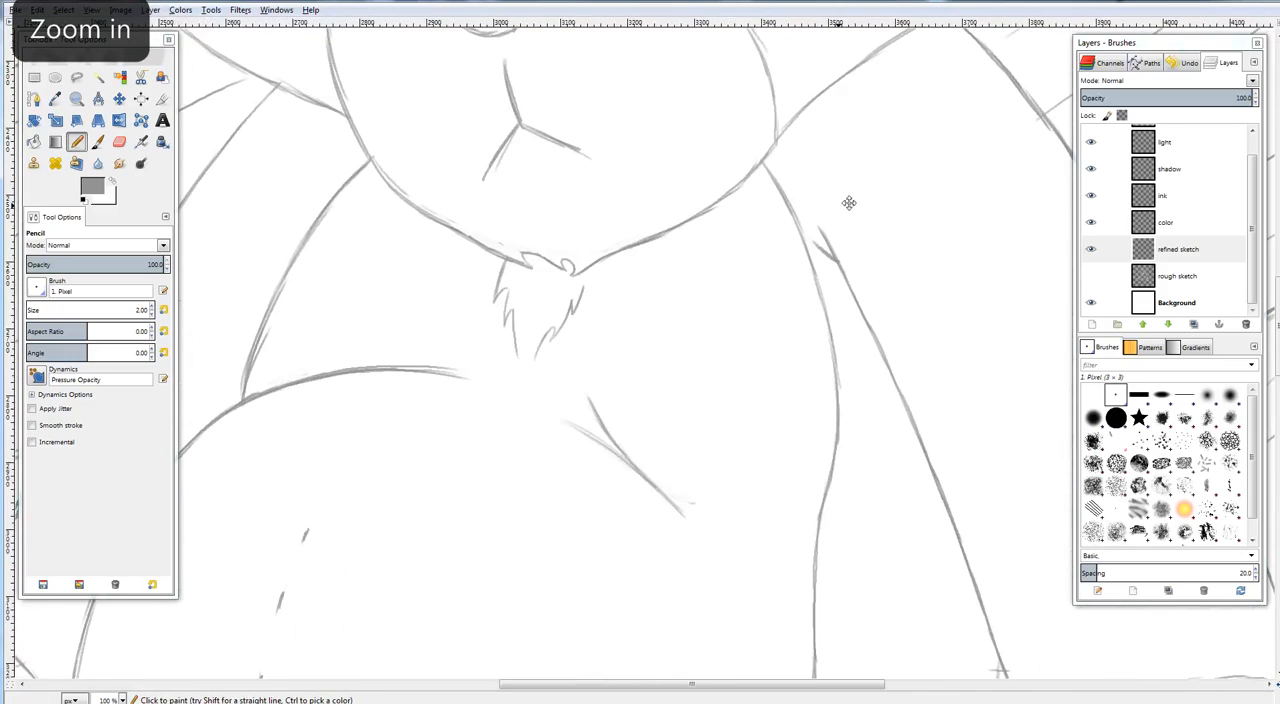
key(plus)
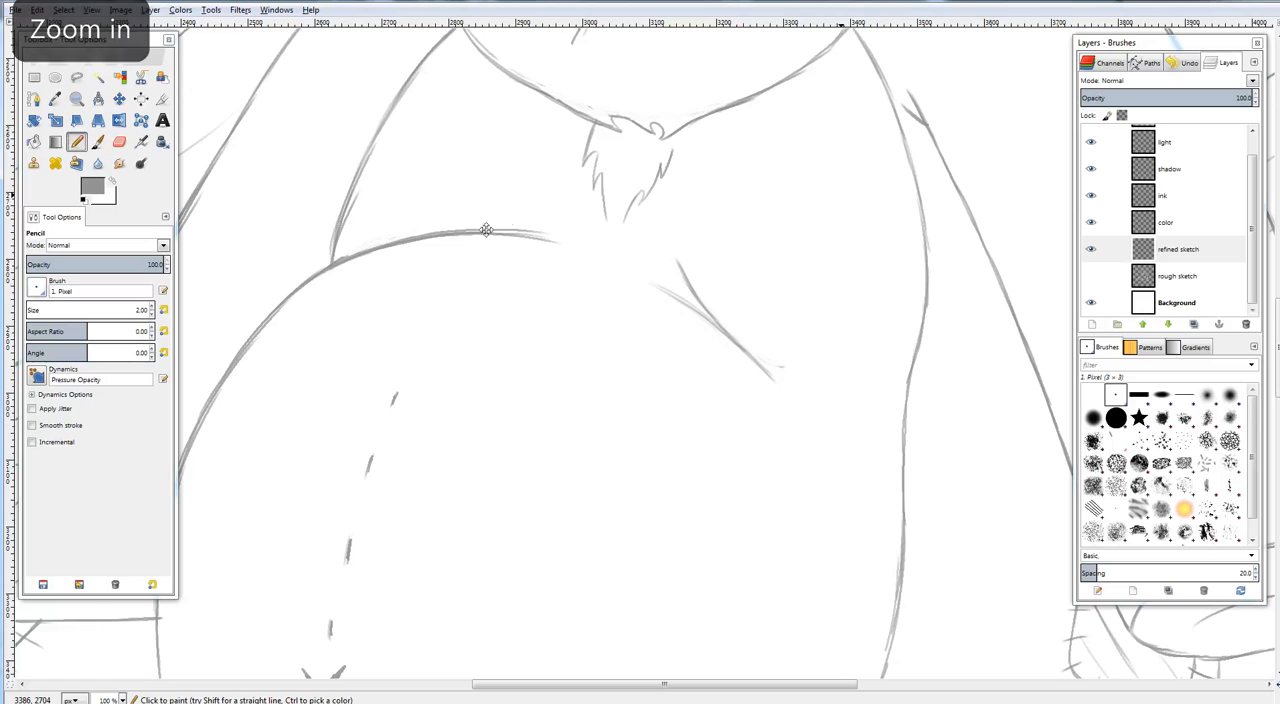
click(119, 141)
click(77, 142)
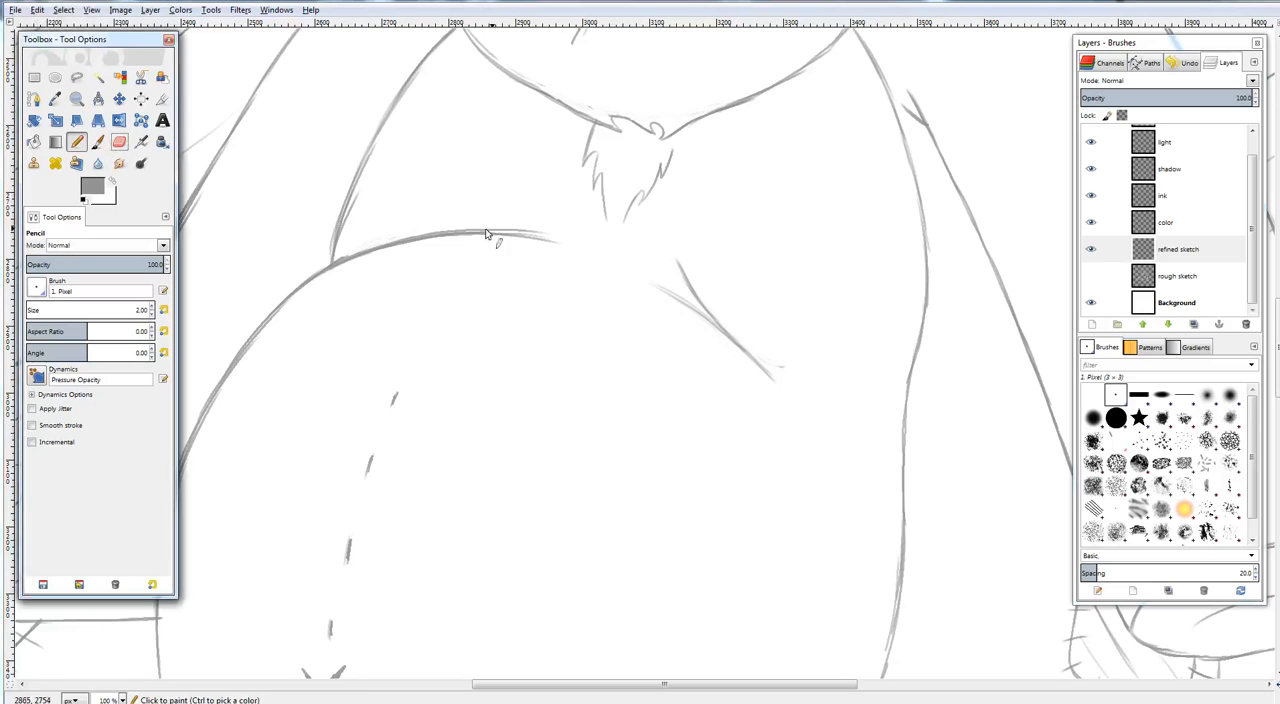
mouse_move(489, 235)
mouse_down()
mouse_move(531, 230)
mouse_move(495, 242)
mouse_move(569, 234)
mouse_move(470, 232)
mouse_move(520, 220)
mouse_move(421, 238)
mouse_move(488, 225)
mouse_move(526, 238)
mouse_move(498, 239)
mouse_move(514, 241)
mouse_move(563, 234)
mouse_move(493, 238)
mouse_move(536, 221)
mouse_move(586, 251)
mouse_up()
click(121, 145)
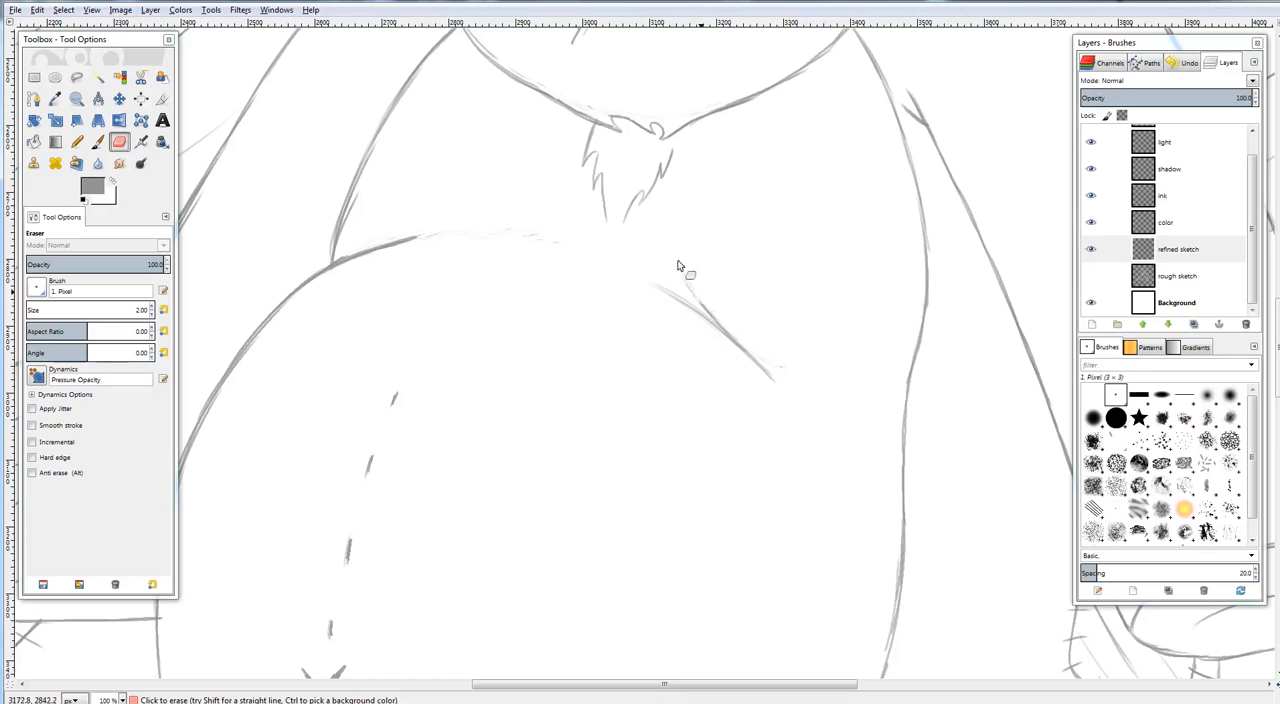
drag(698, 299, 724, 330)
Pencil a rounder contour down the belly's upper right side and check the whole canvas
click(77, 141)
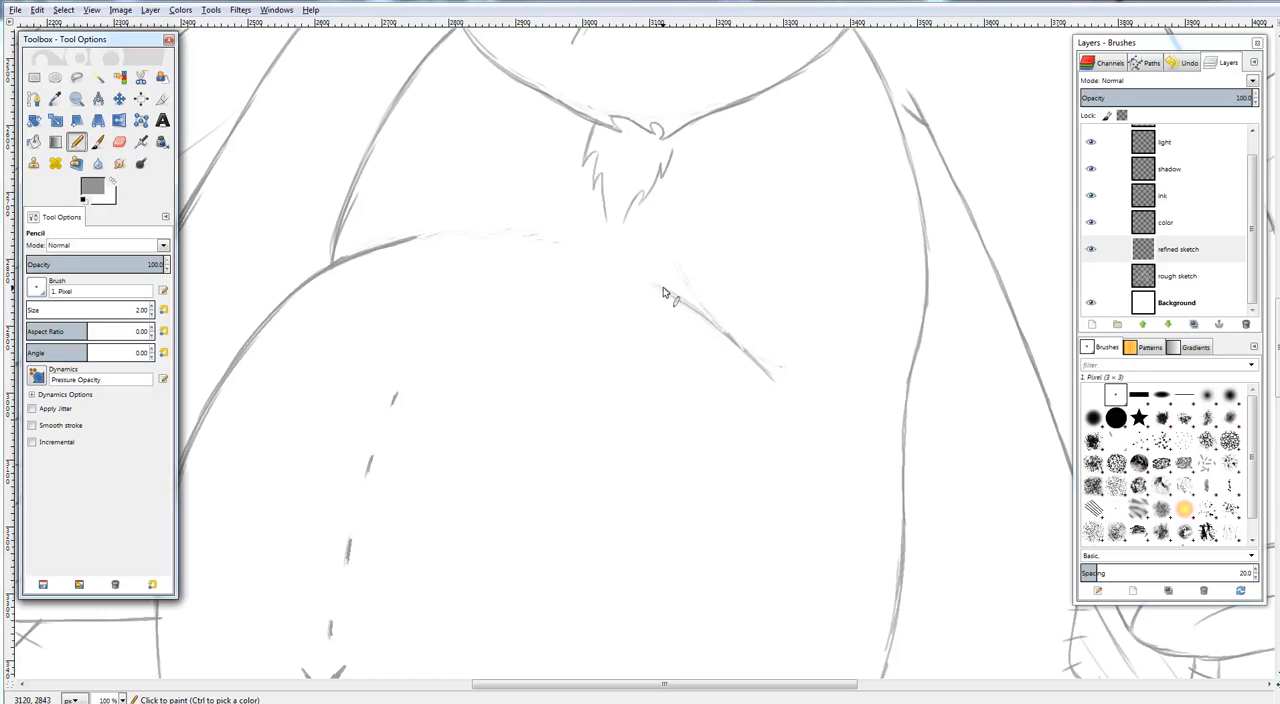
mouse_move(660, 286)
mouse_down()
mouse_move(760, 377)
mouse_move(756, 361)
mouse_move(796, 432)
mouse_up()
drag(770, 380, 798, 438)
drag(846, 378, 1022, 243)
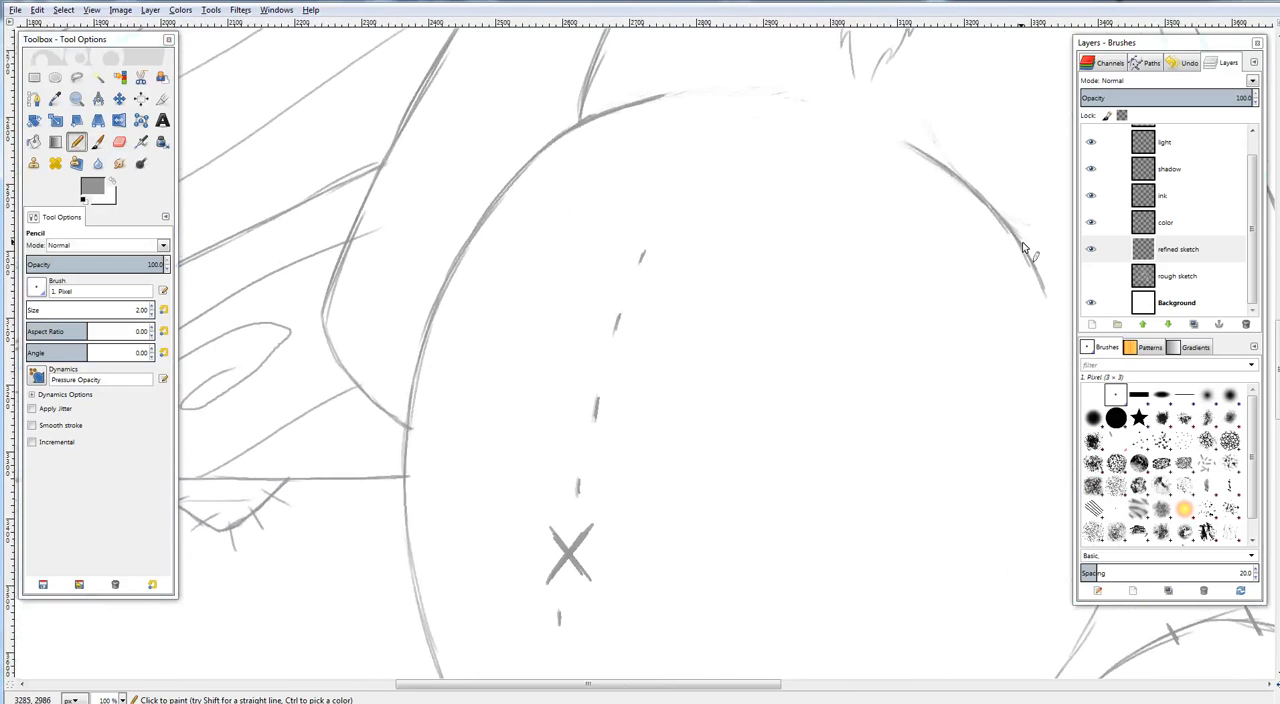
key(shift+ctrl+j)
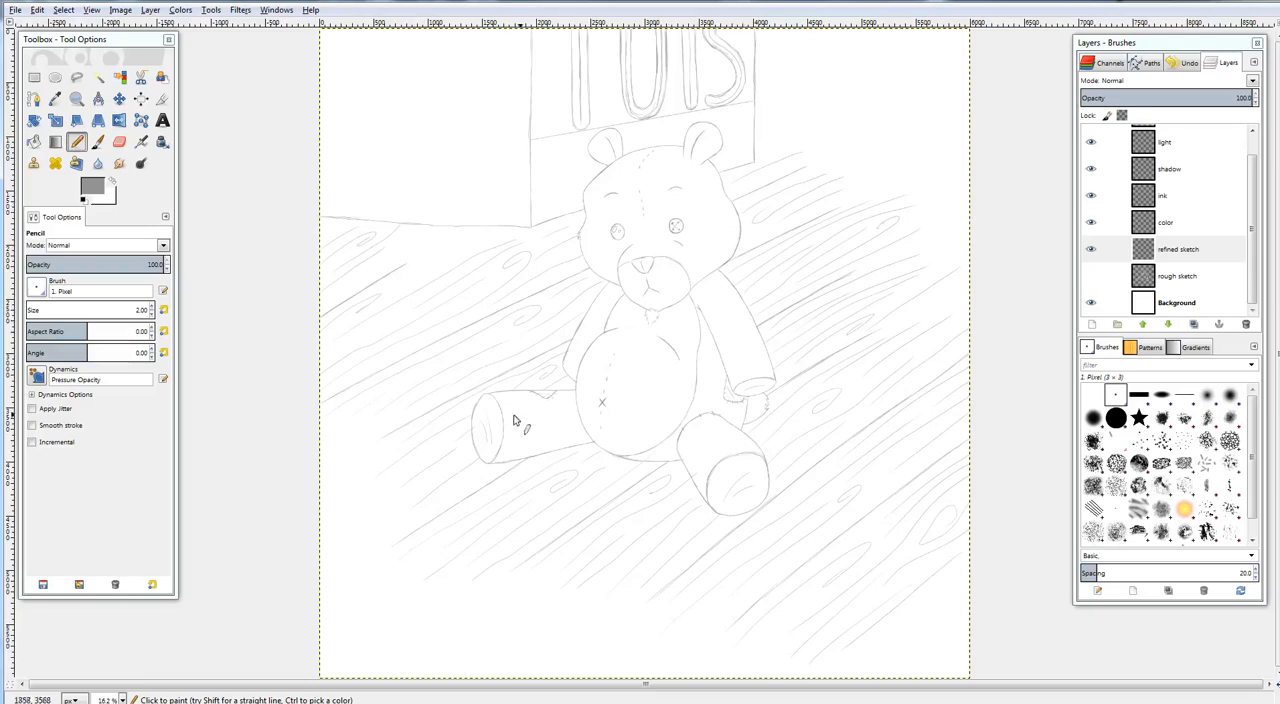
Try erasing a small gap in the lower right edge of the left-hand foot's sole
drag(573, 402, 853, 251)
scroll(850, 252, up, 4)
scroll(822, 281, up, 2)
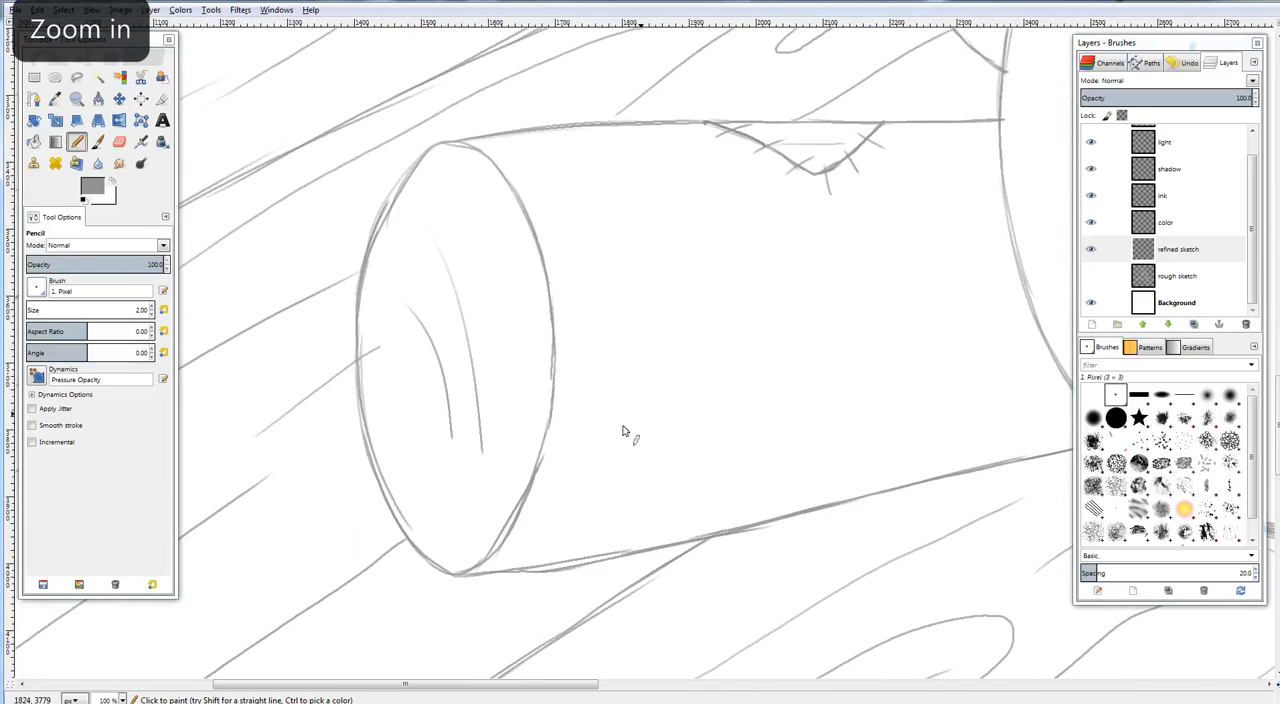
key(shift+e)
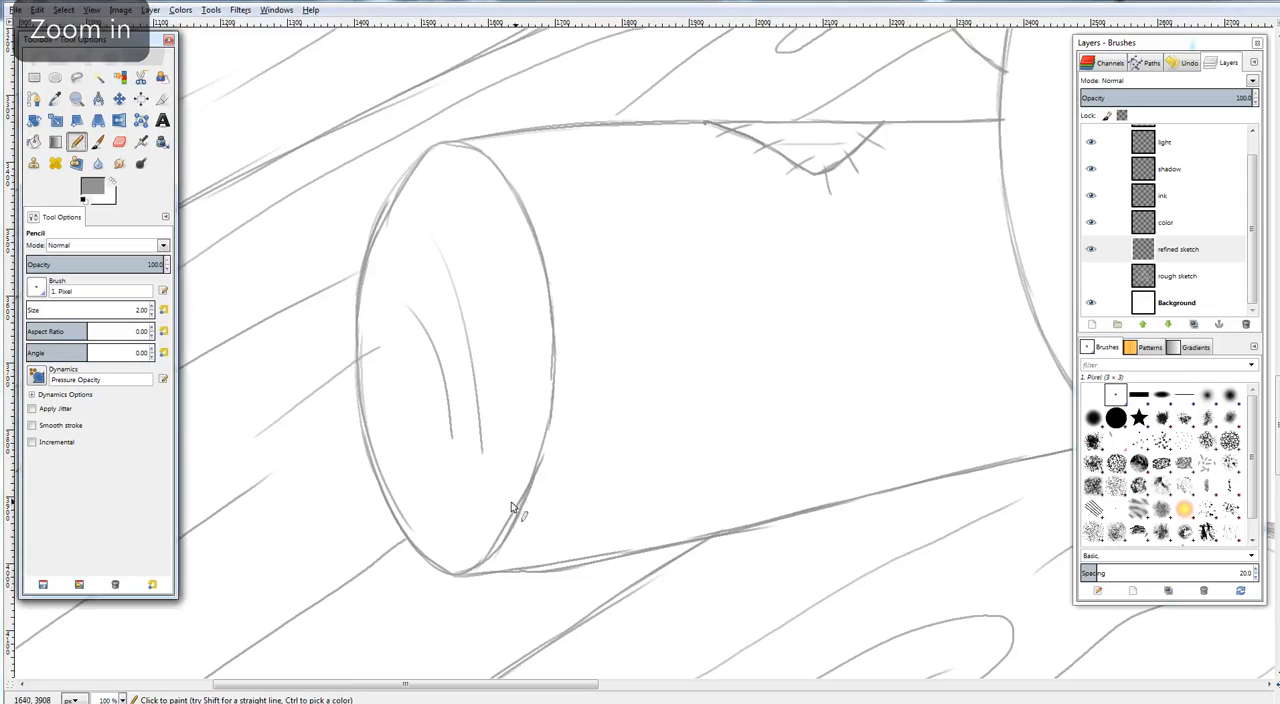
key(ctrl+z)
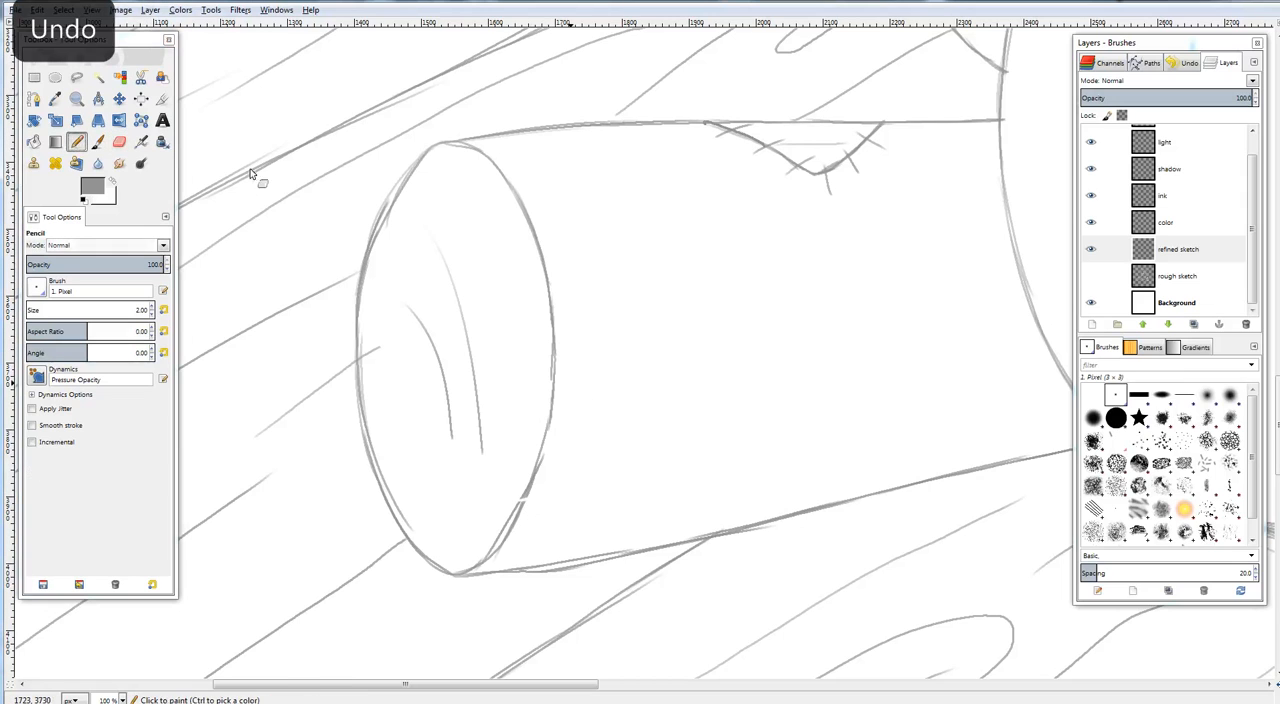
key(n)
key(ctrl+y)
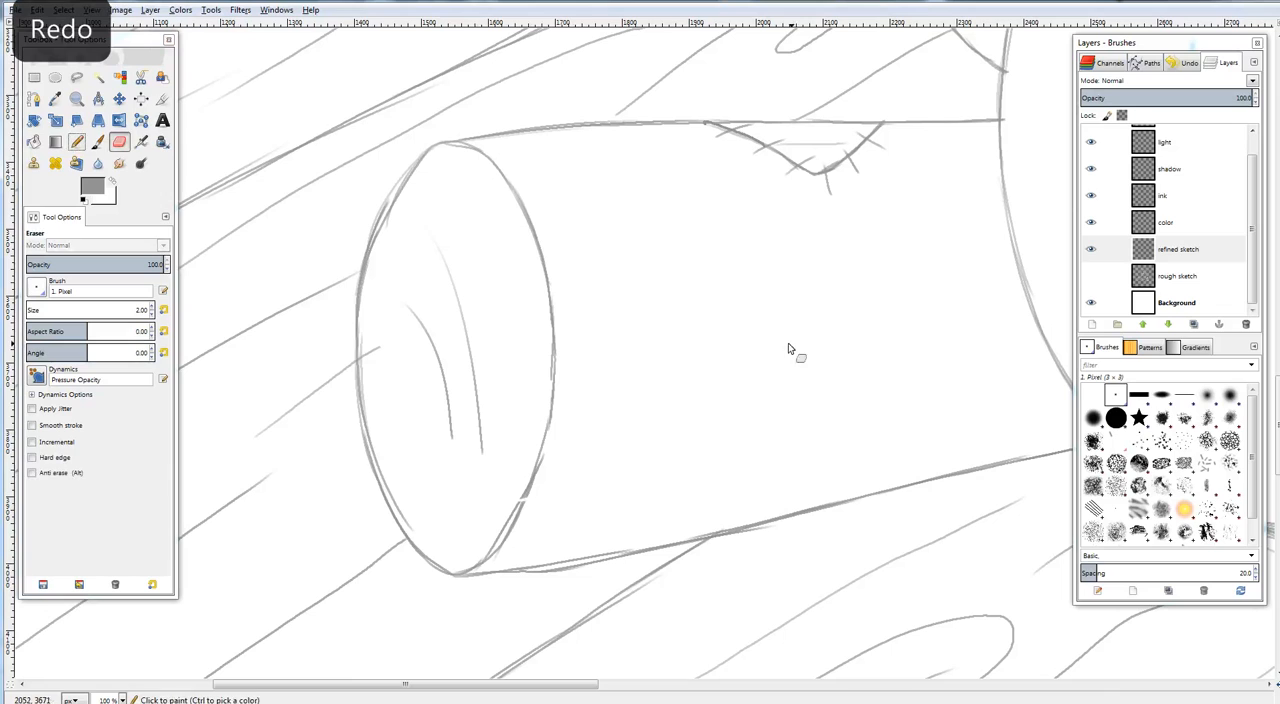
click(77, 142)
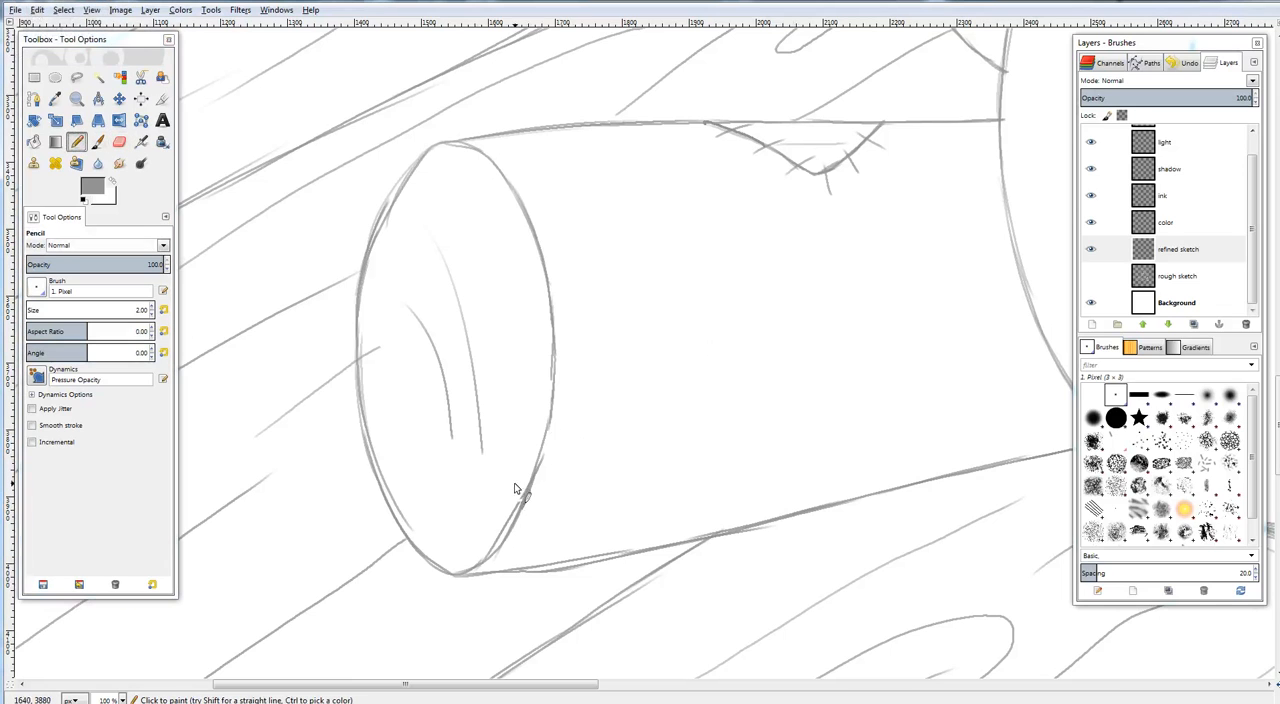
Try short stitch marks across the right edge of the left-hand foot's sole, then undo them
drag(517, 490, 551, 487)
drag(542, 343, 570, 328)
drag(520, 227, 543, 215)
drag(791, 304, 738, 313)
key(shift+ctrl+j)
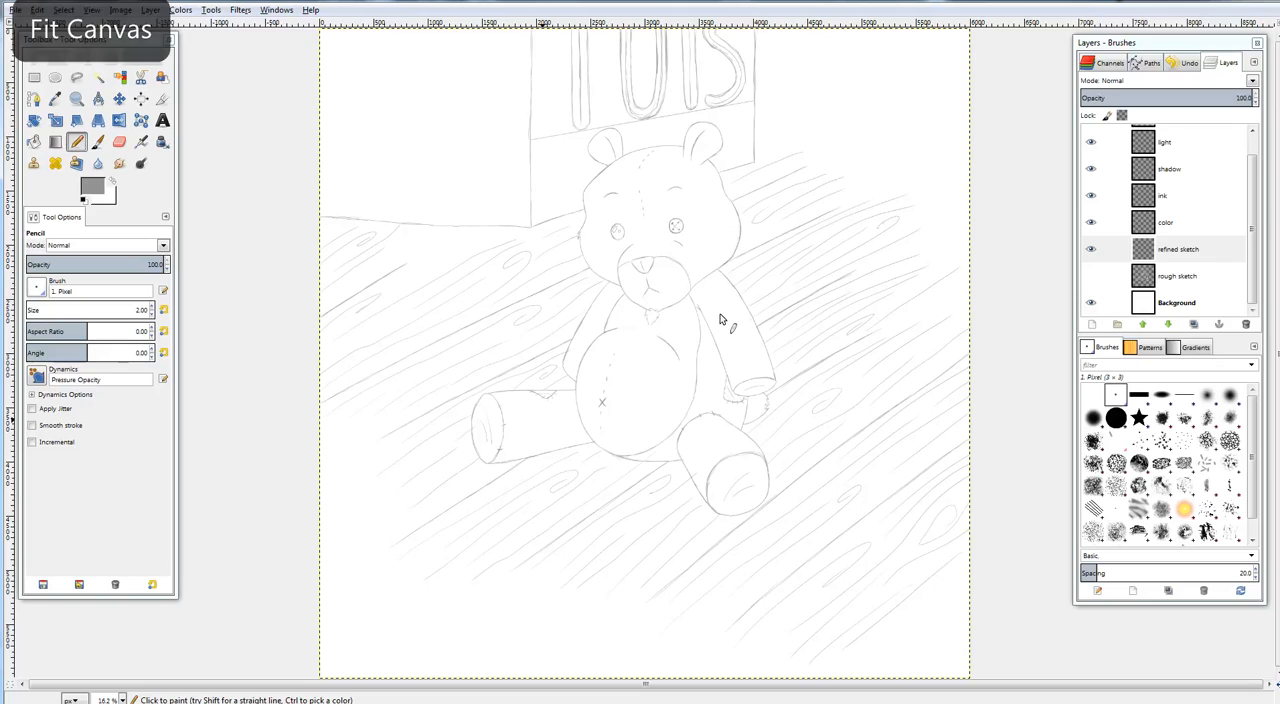
key(ctrl+z)
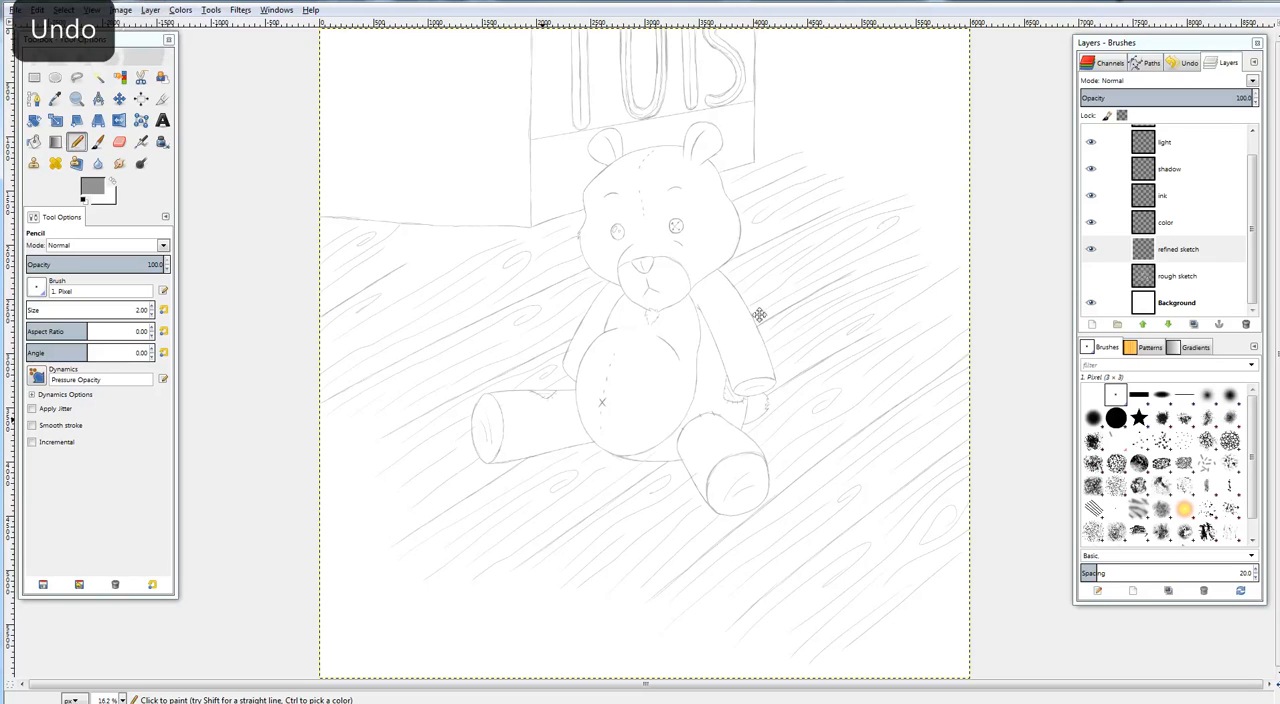
Check the whole canvas and save the drawing
scroll(757, 314, up, 1)
key(shift+ctrl+j)
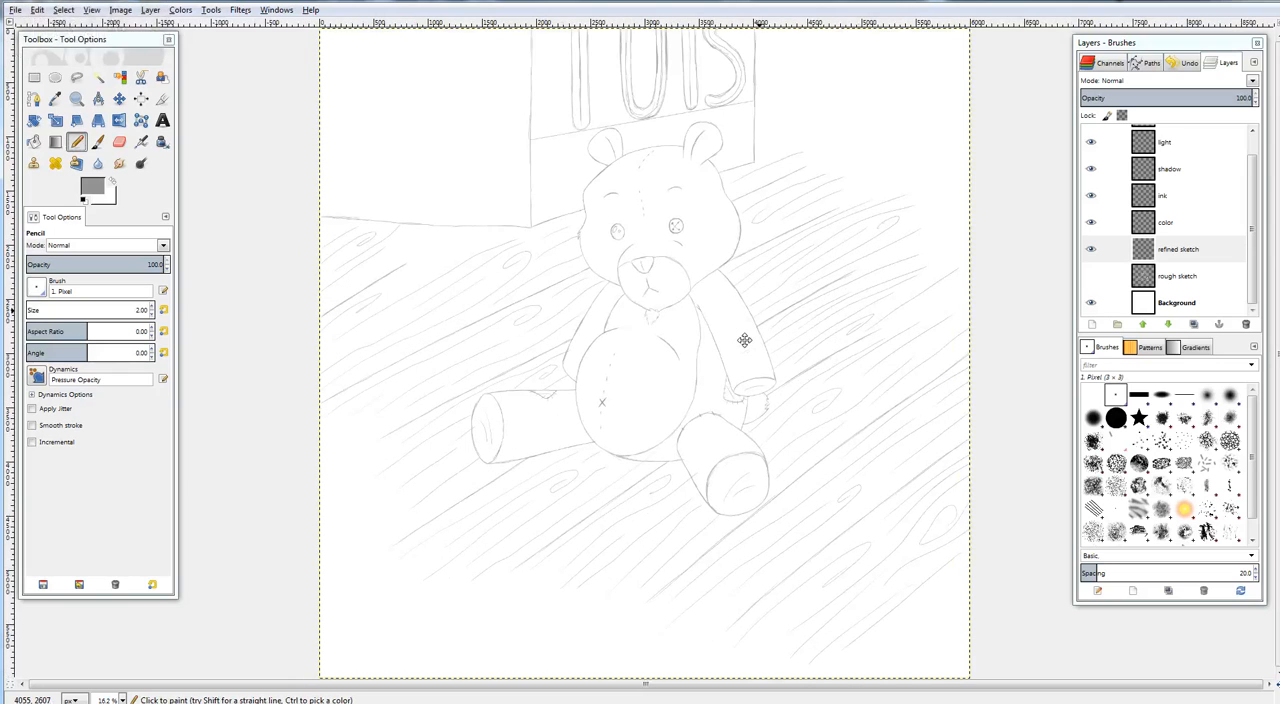
key(ctrl+s)
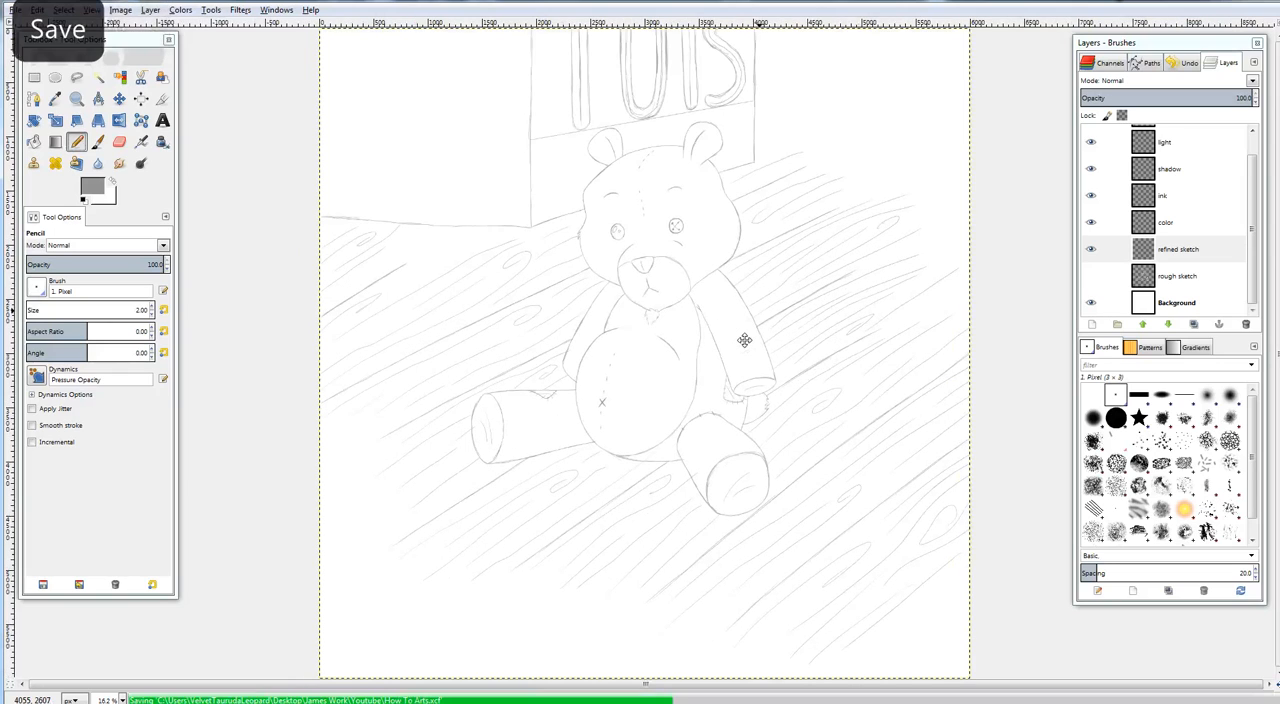